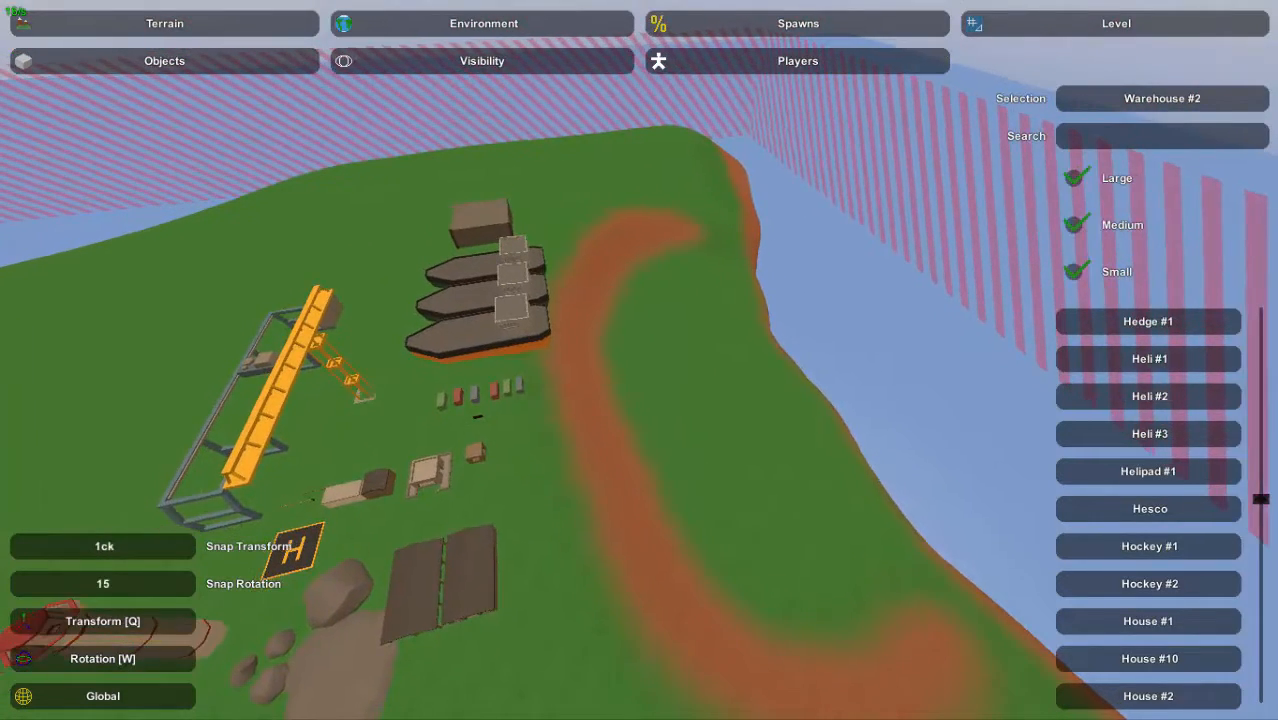
Examine the small boats and the wooden dock standing on the grass near the shoreline
key("w")
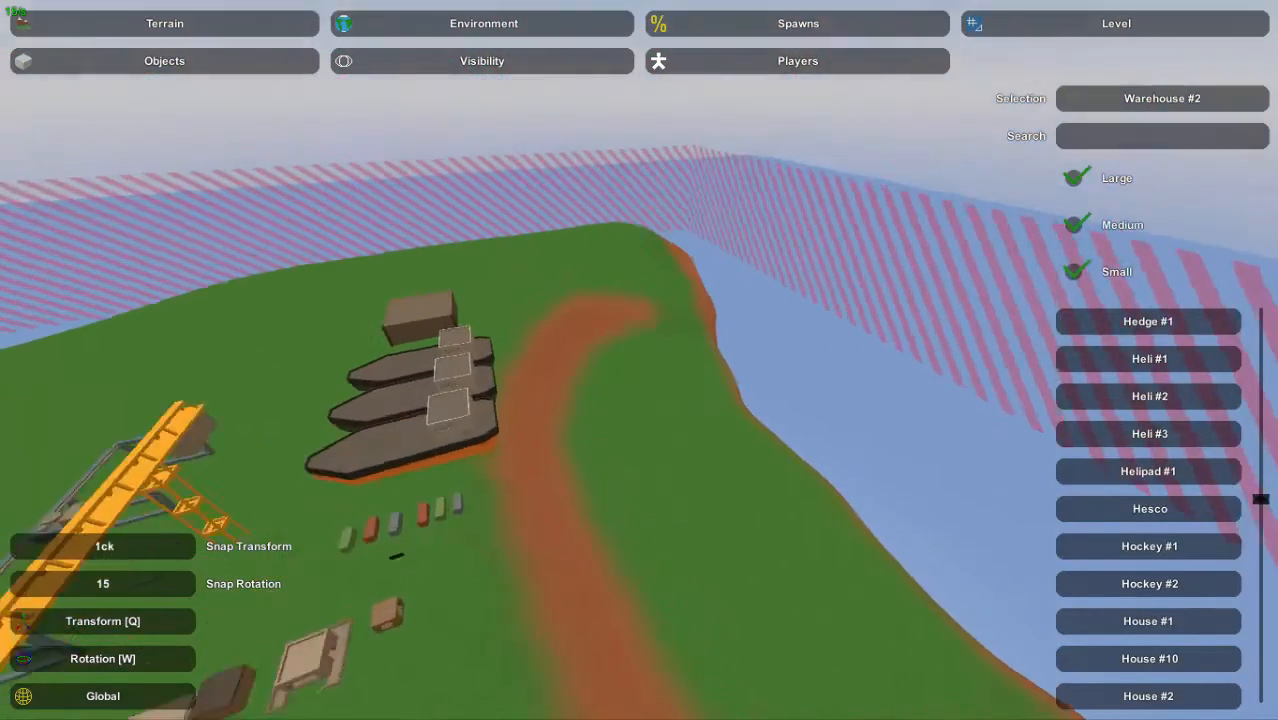
key("w")
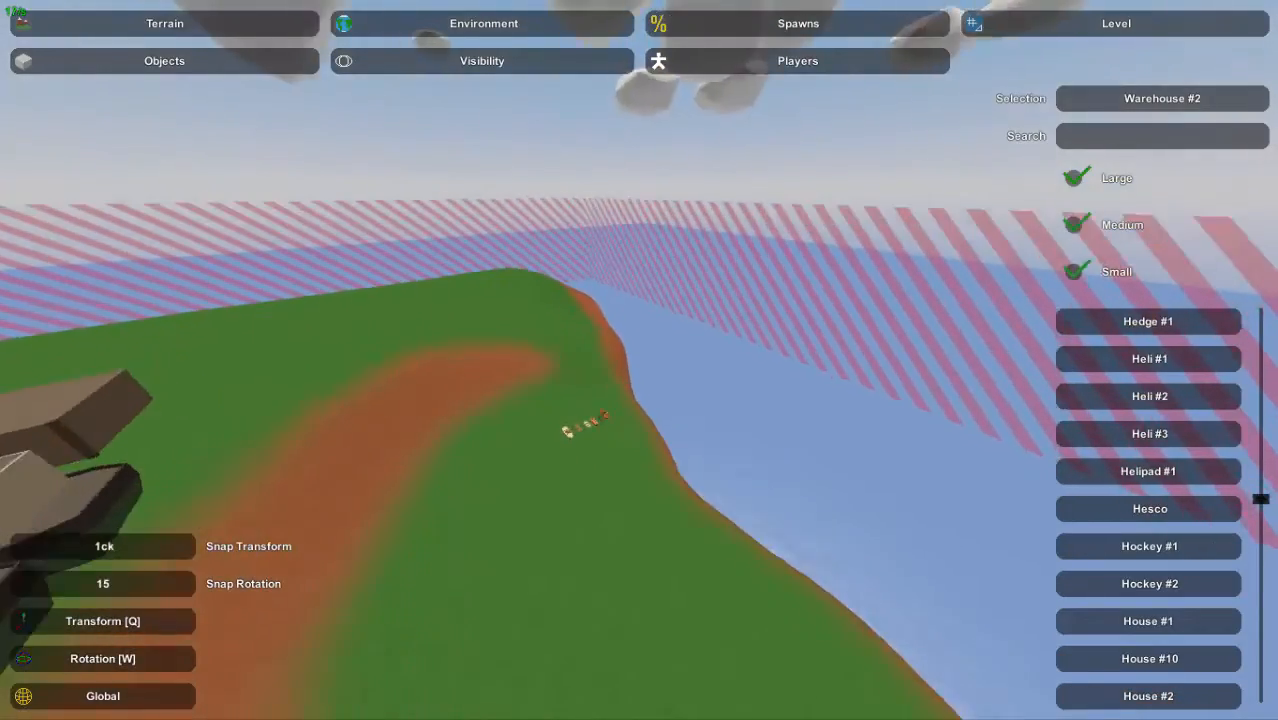
key("w")
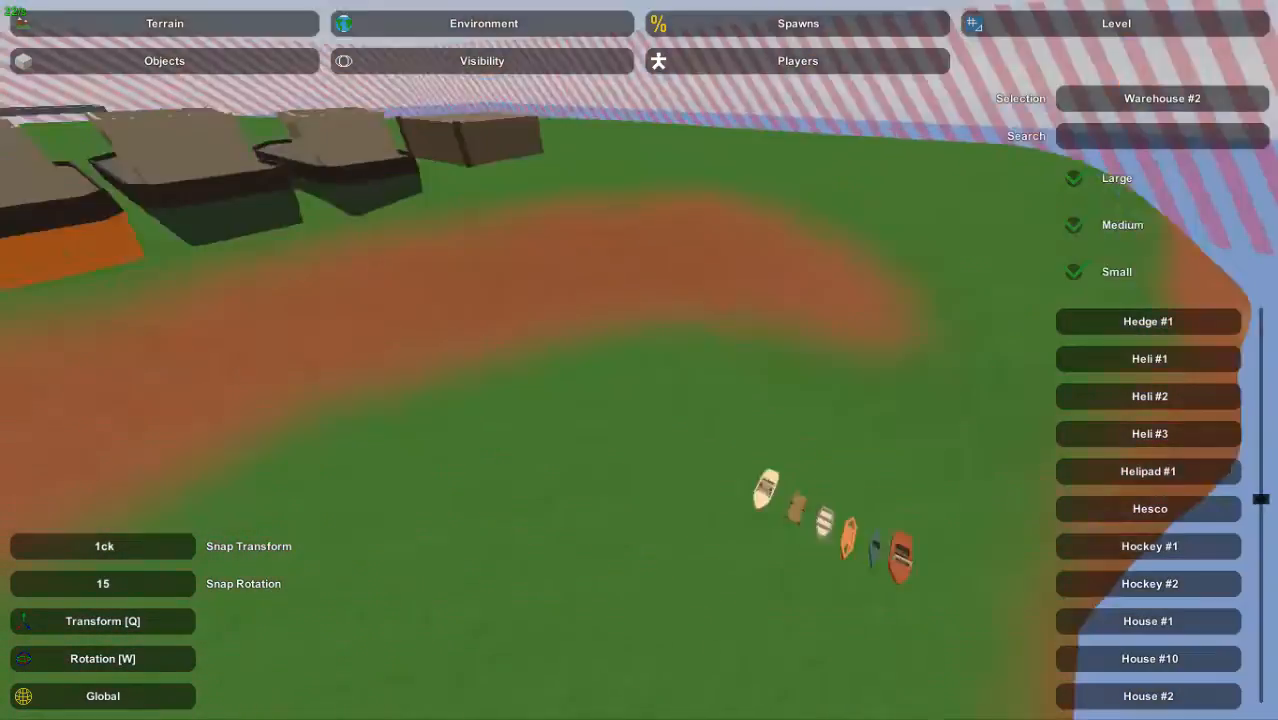
key("w")
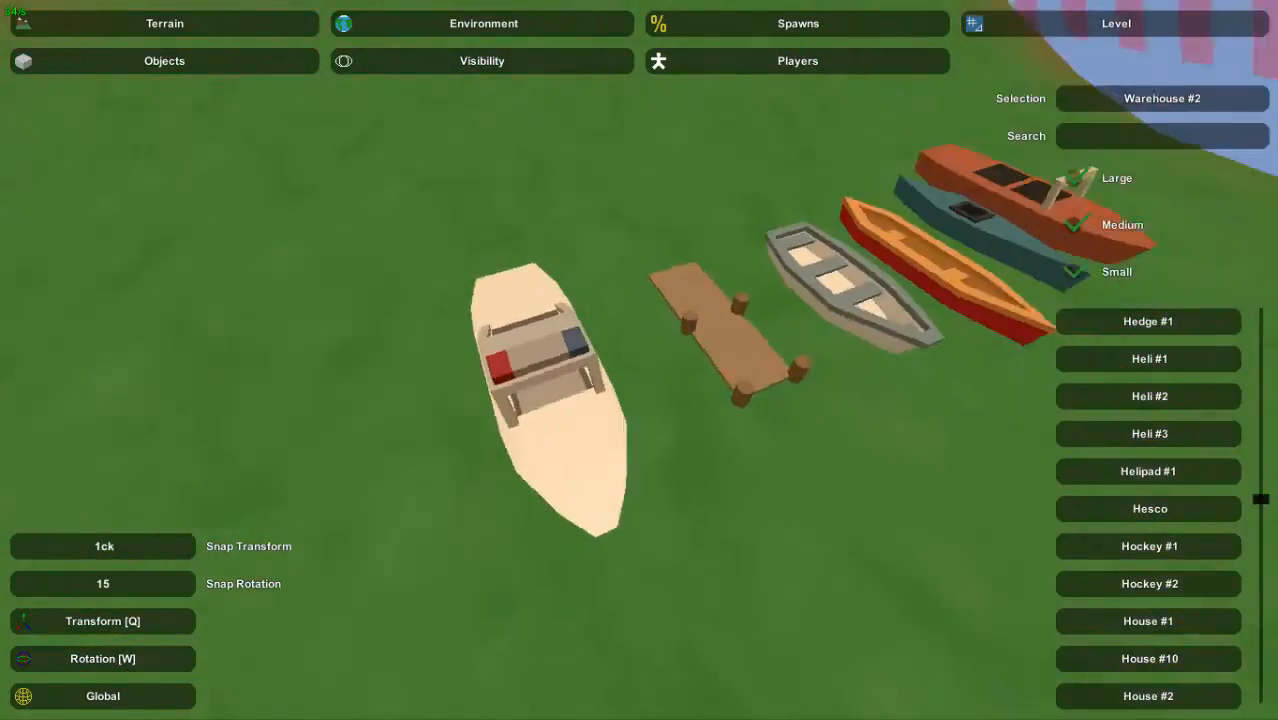
key("d")
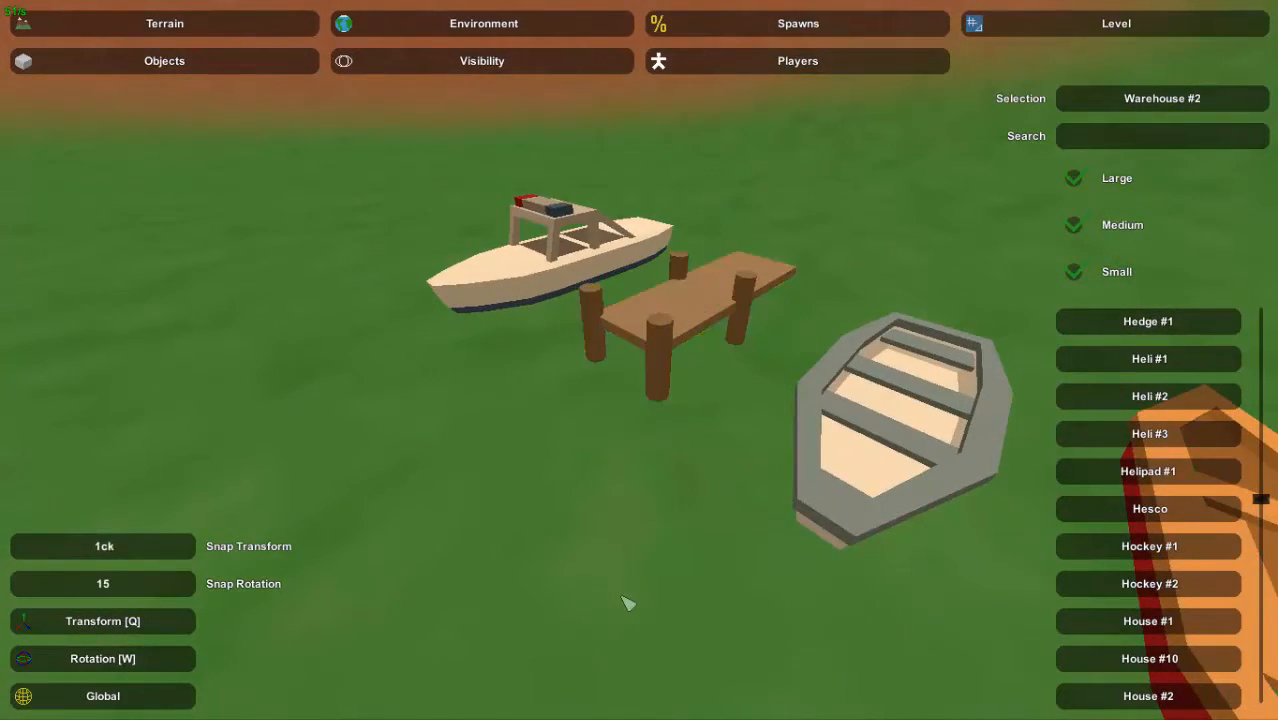
key("a")
right_click_drag(621, 597, 710, 600)
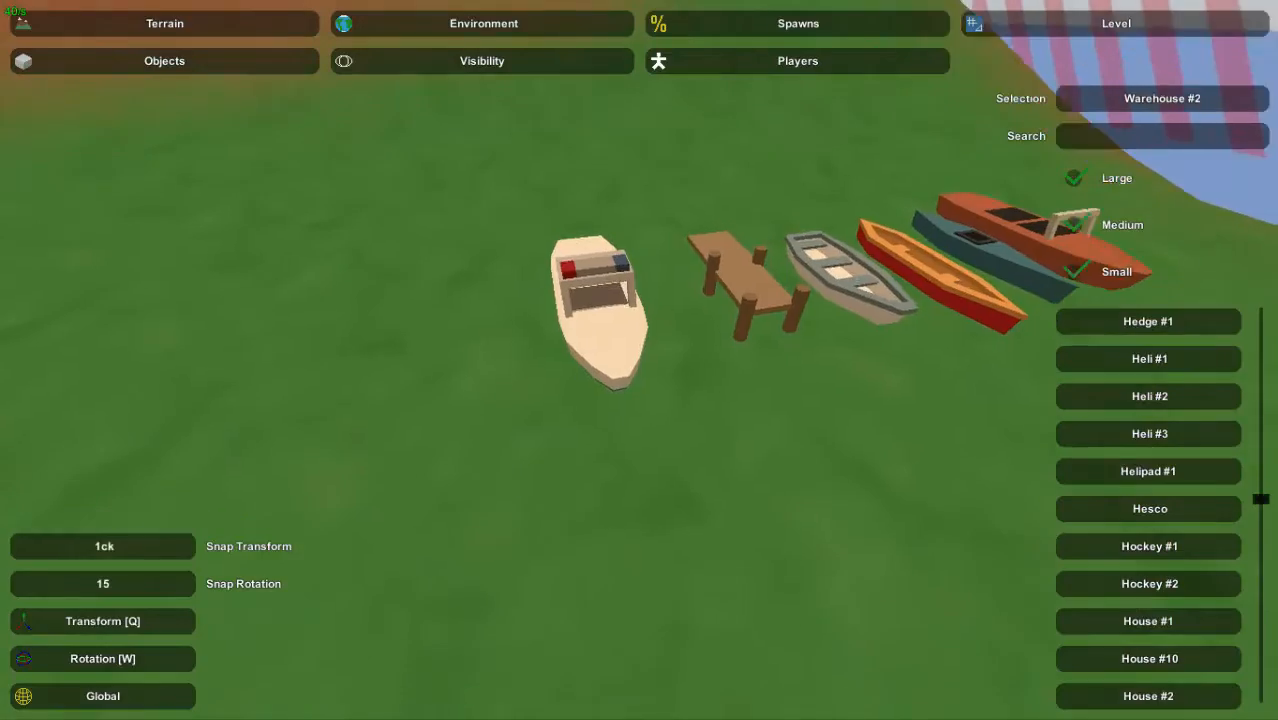
key("s")
right_click_drag(639, 360, 800, 430)
key("a")
key("s")
key("a")
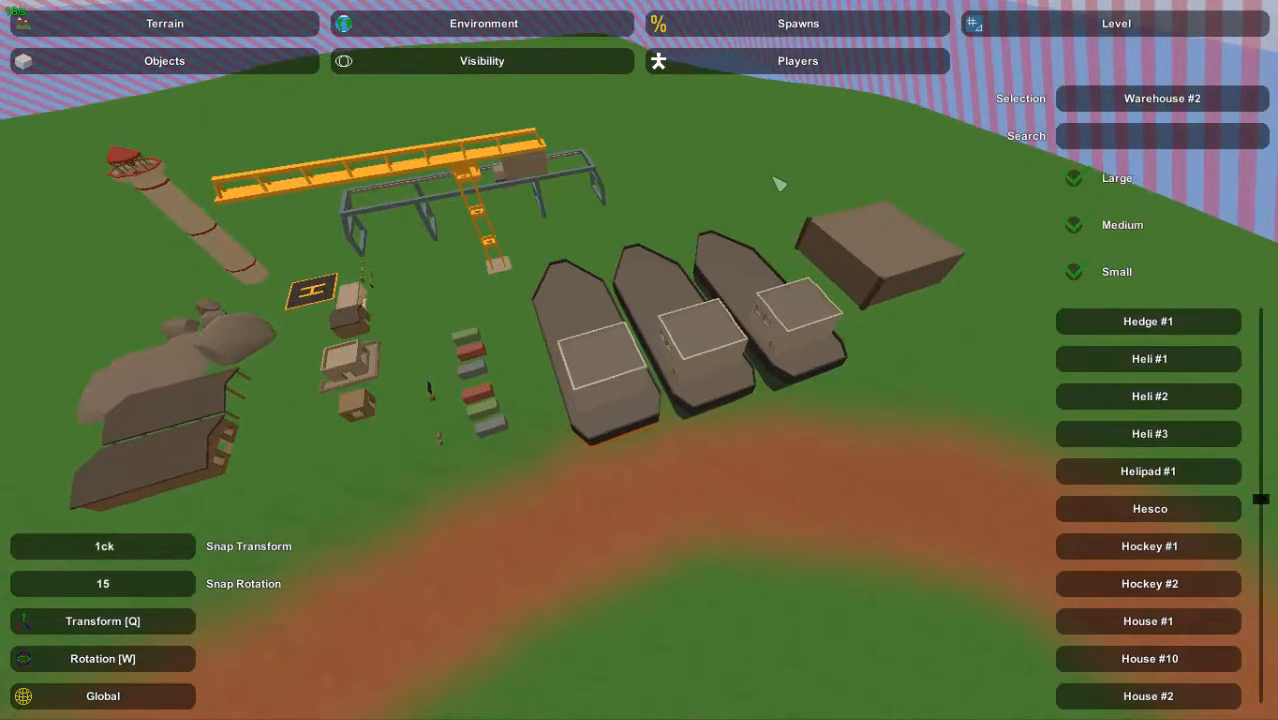
Examine the whole group of harbor objects, including the cargo ships, warehouse, cranes, containers and lighthouse
key("w")
right_click_drag(706, 538, 690, 455)
key("s")
key("d")
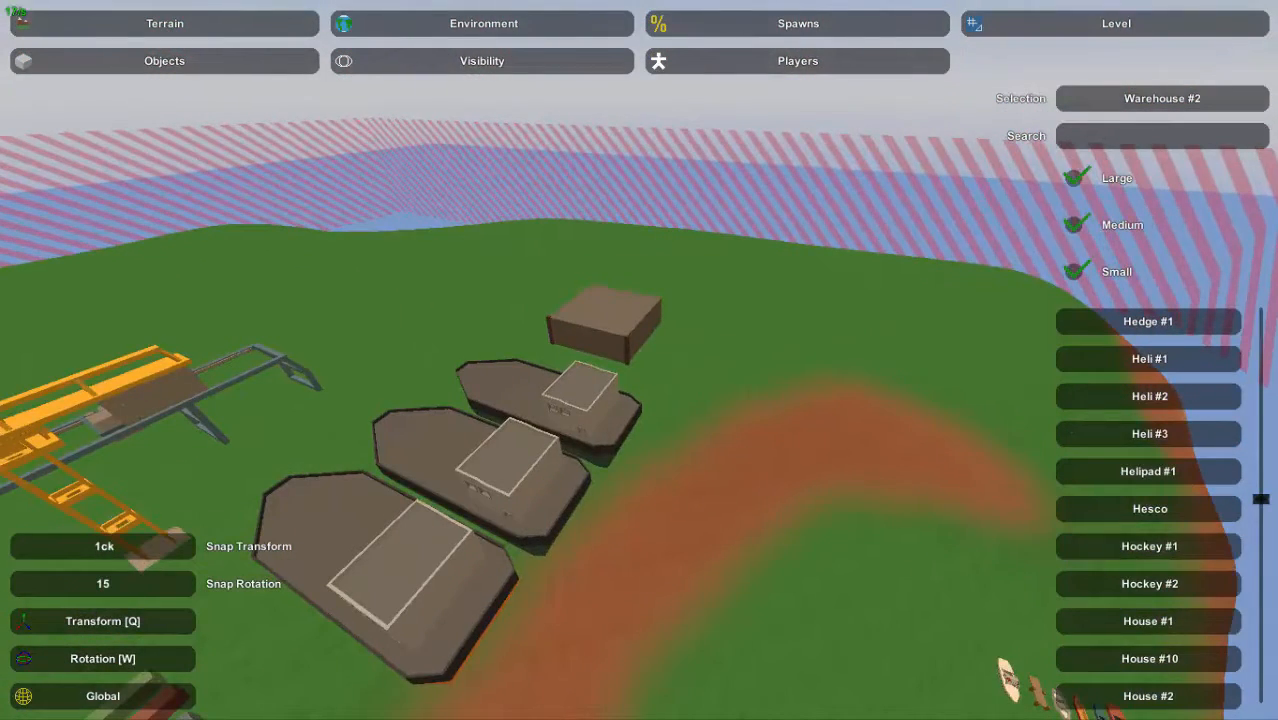
key("a")
right_click_drag(639, 360, 612, 425)
key("s")
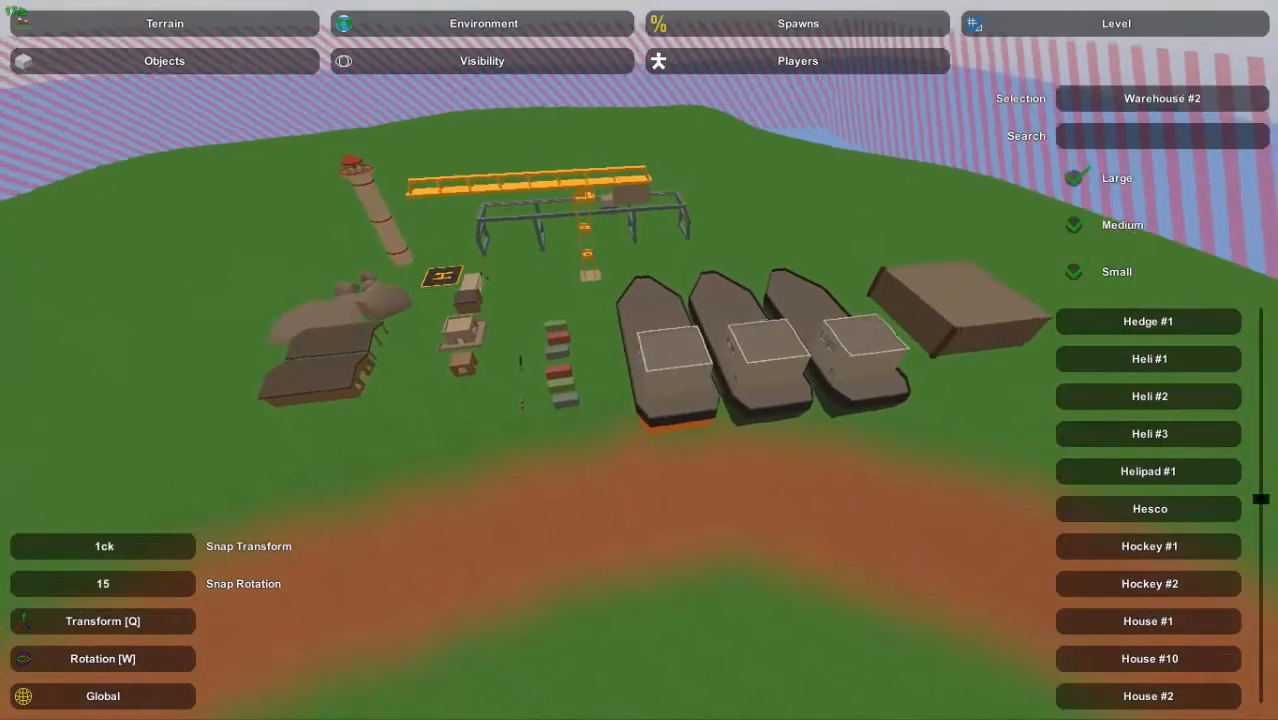
key("a")
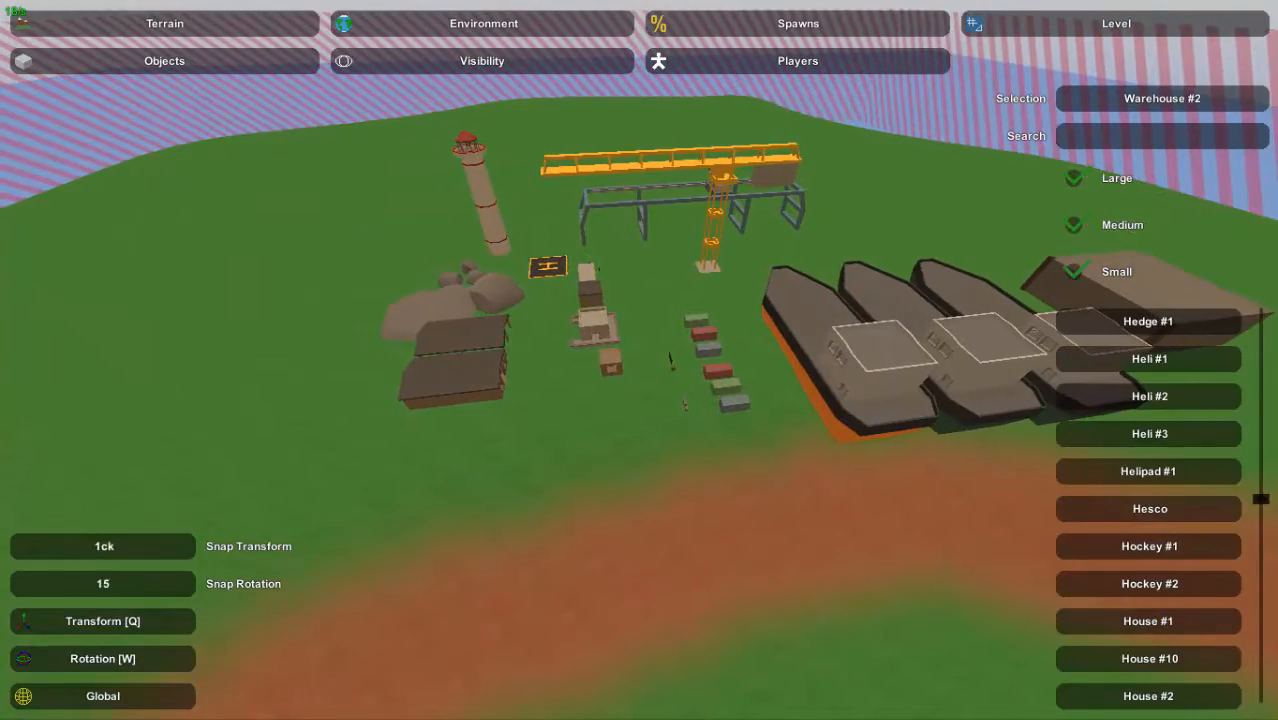
mouse_move(639, 360)
right_mouse_down()
mouse_move(930, 345)
mouse_move(960, 325)
mouse_move(965, 340)
mouse_move(645, 410)
mouse_move(660, 550)
mouse_move(650, 575)
mouse_move(630, 354)
right_mouse_up()
Examine the row from the police boat and dock to the rowboat, canoe, kayak and red speedboat up close
key("w")
key("w")
key("d")
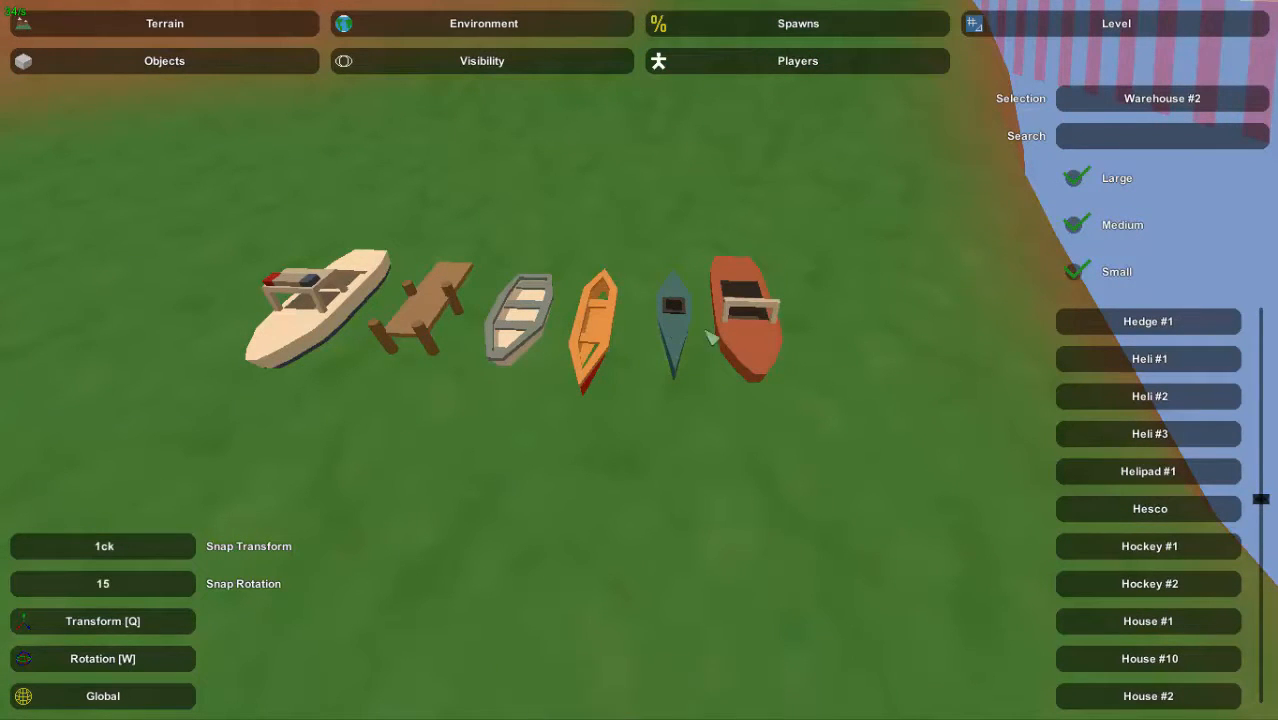
key("a")
right_click_drag(754, 338, 780, 345)
key("w")
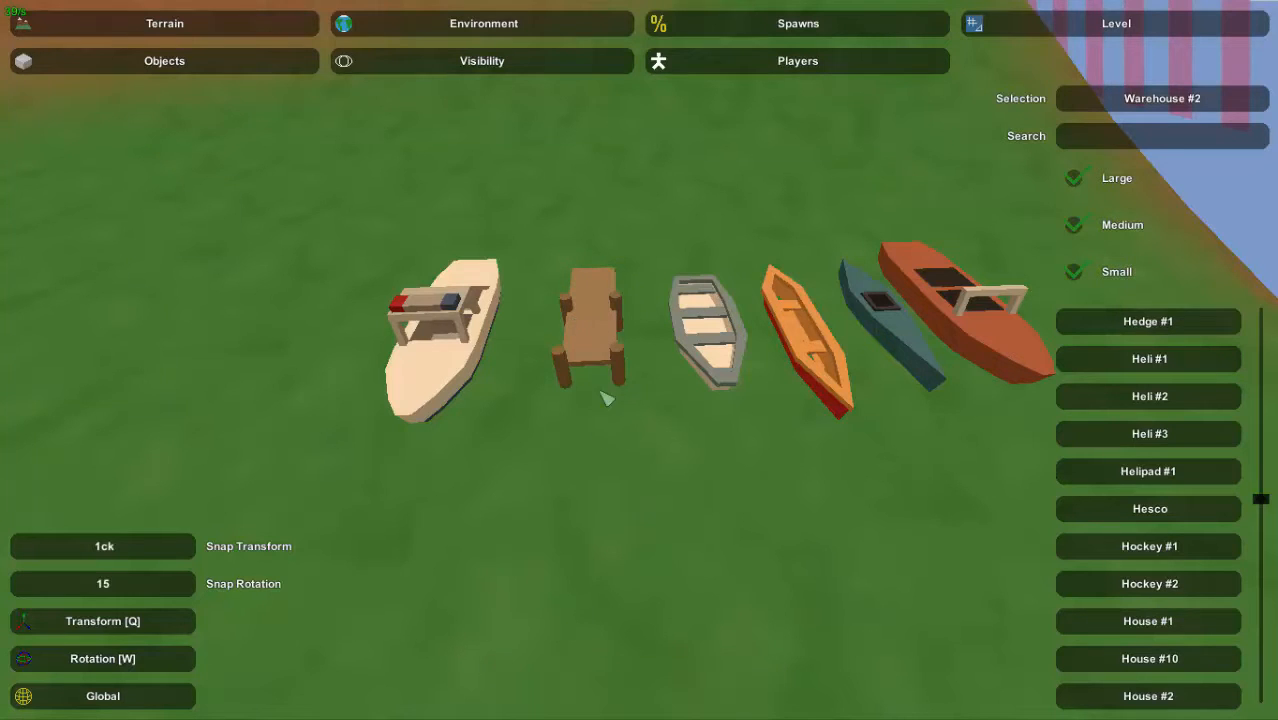
key("s")
right_click_drag(607, 399, 744, 368)
Examine the three cargo ships beside the warehouse from their cabins, decks and bows, leaving none of them selected
key("a")
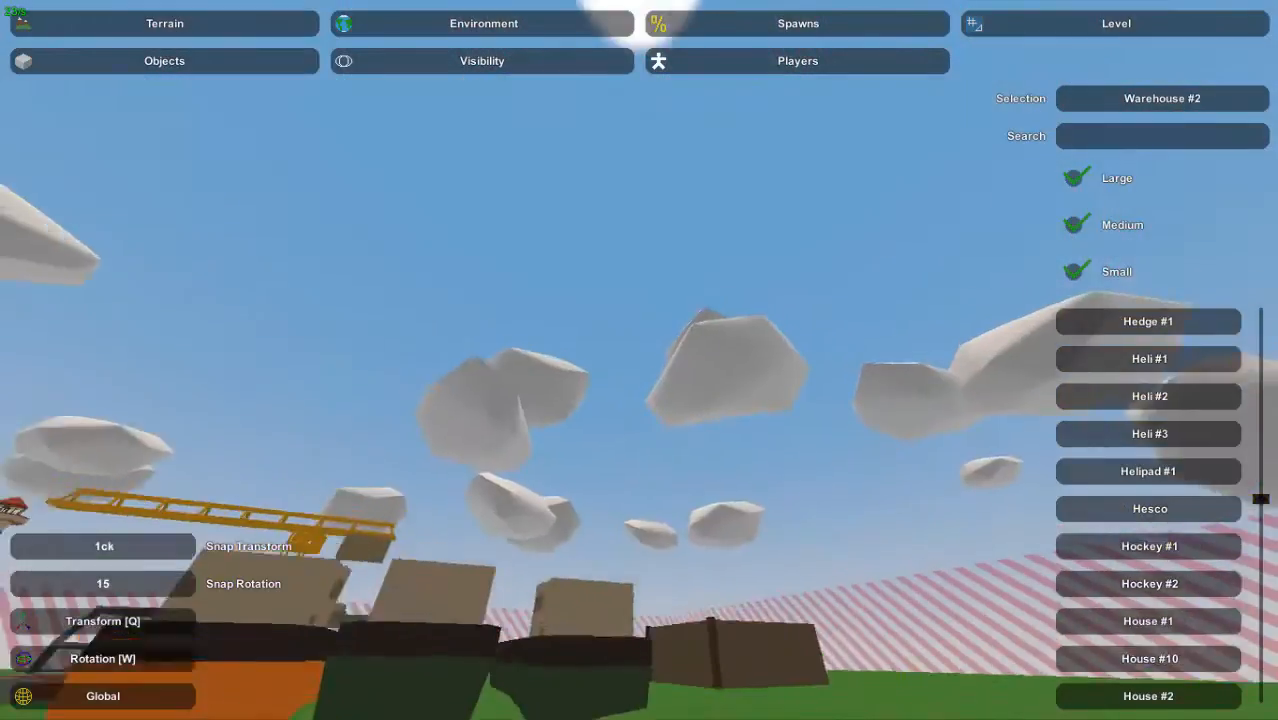
right_click_drag(583, 520, 585, 548)
key("w")
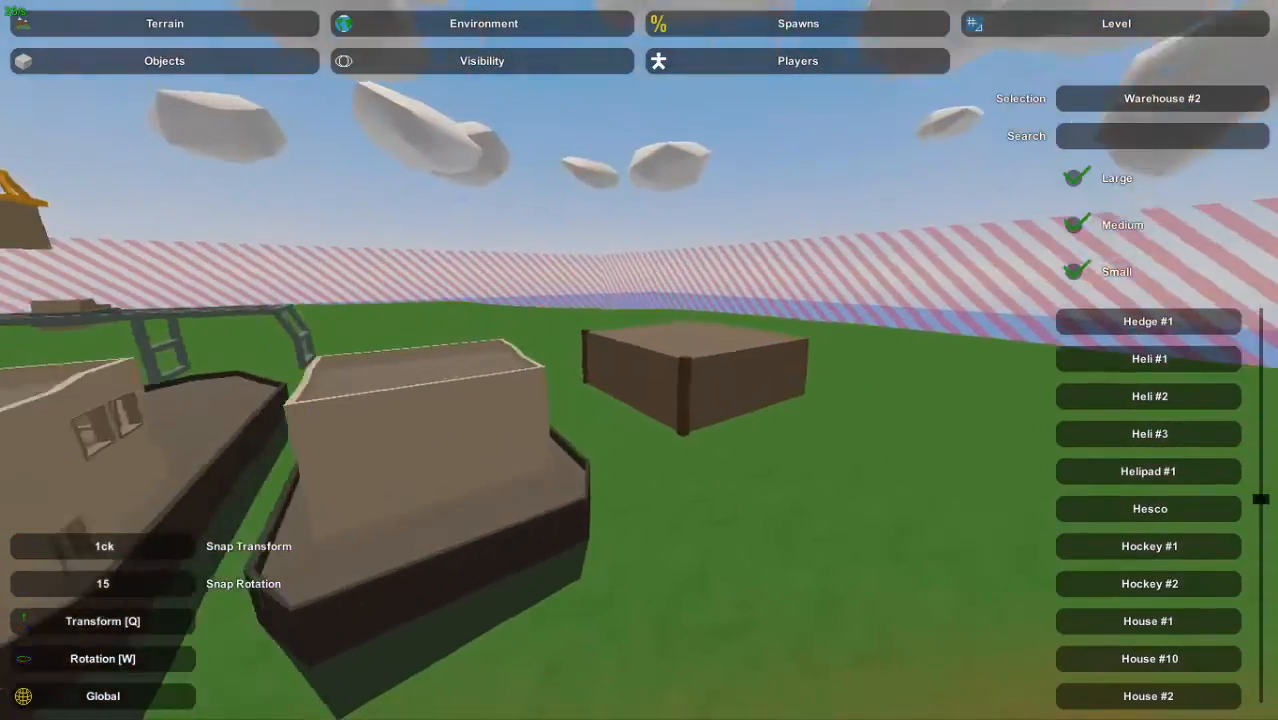
right_click_drag(640, 360, 845, 447)
key("s")
right_click_drag(700, 380, 490, 270)
key("w")
key("a")
right_click_drag(640, 360, 870, 345)
key("a")
key("s")
key("a")
key("a")
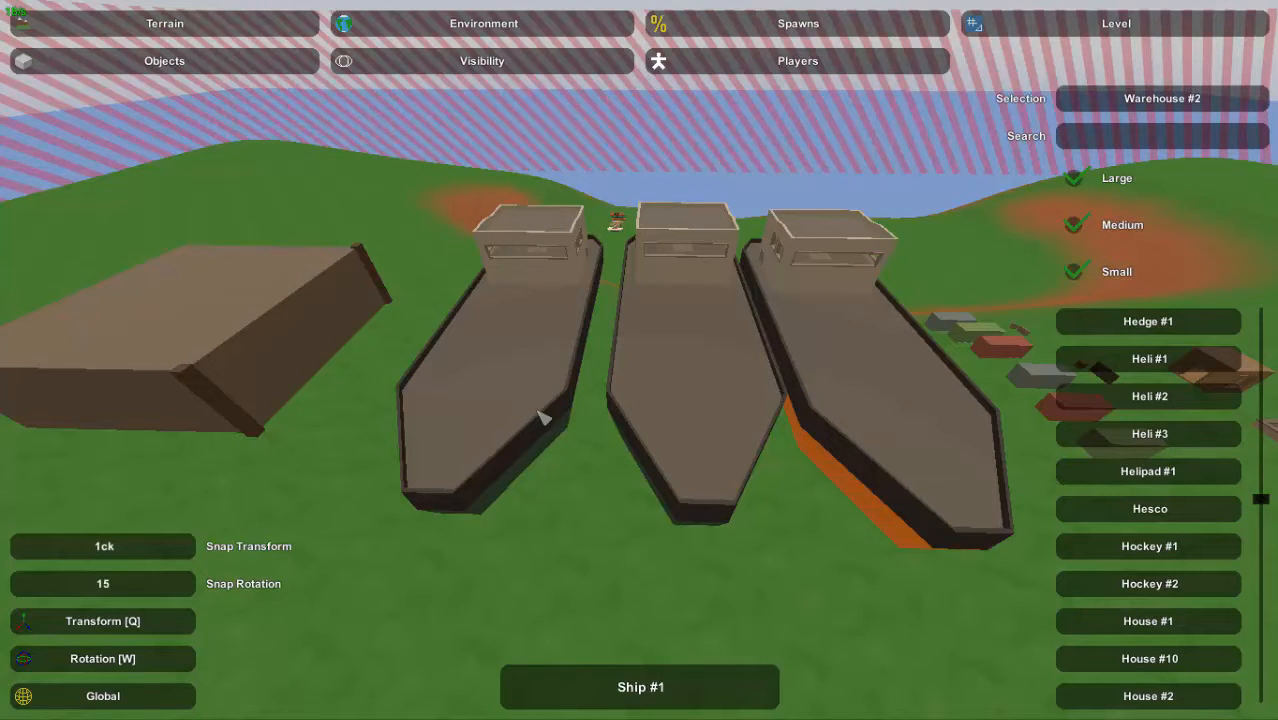
key("w")
right_click_drag(880, 451, 540, 372)
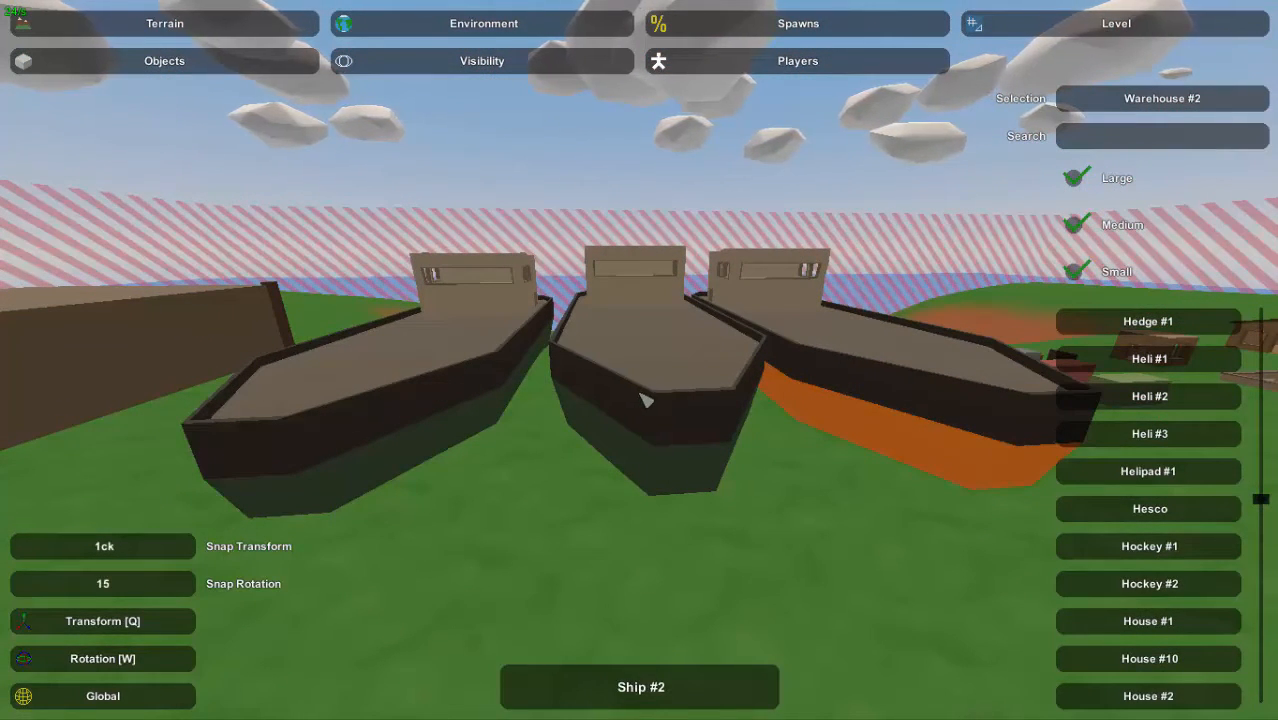
mouse_move(645, 400)
right_mouse_down()
mouse_move(645, 340)
mouse_move(620, 370)
mouse_move(735, 350)
mouse_move(560, 350)
mouse_move(605, 348)
mouse_move(625, 290)
mouse_move(632, 420)
right_mouse_up()
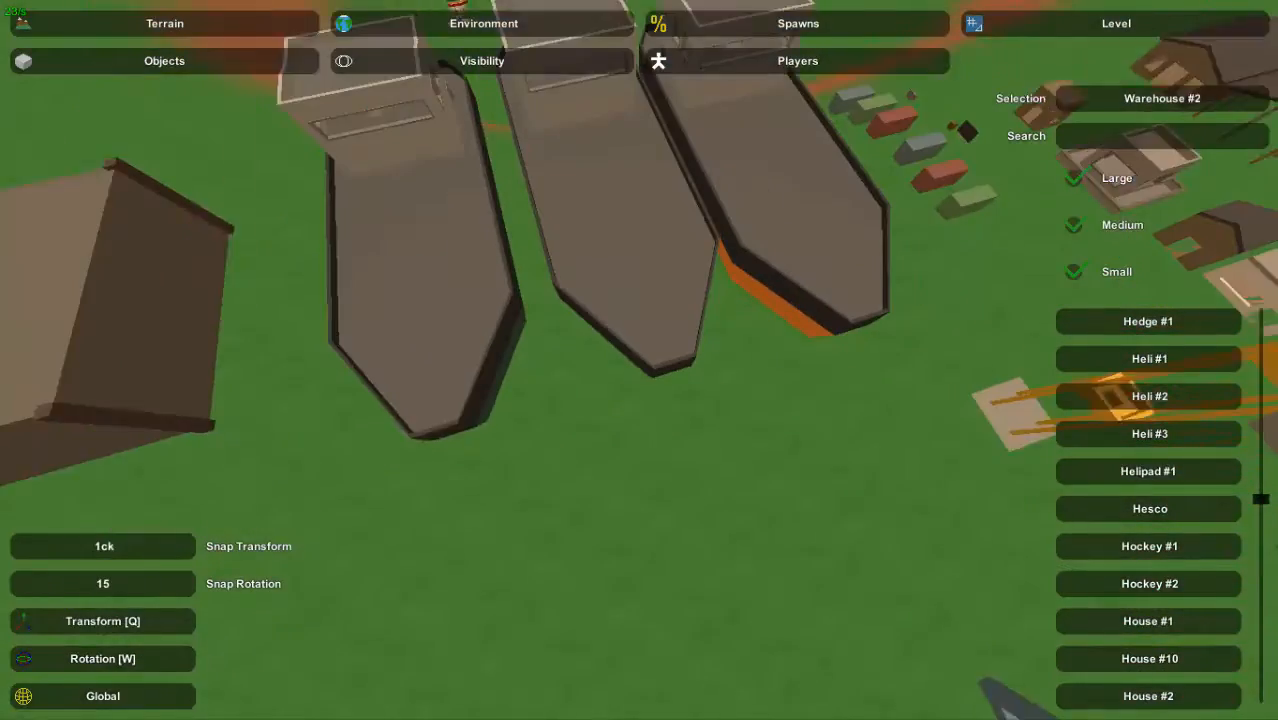
right_click_drag(630, 375, 685, 355)
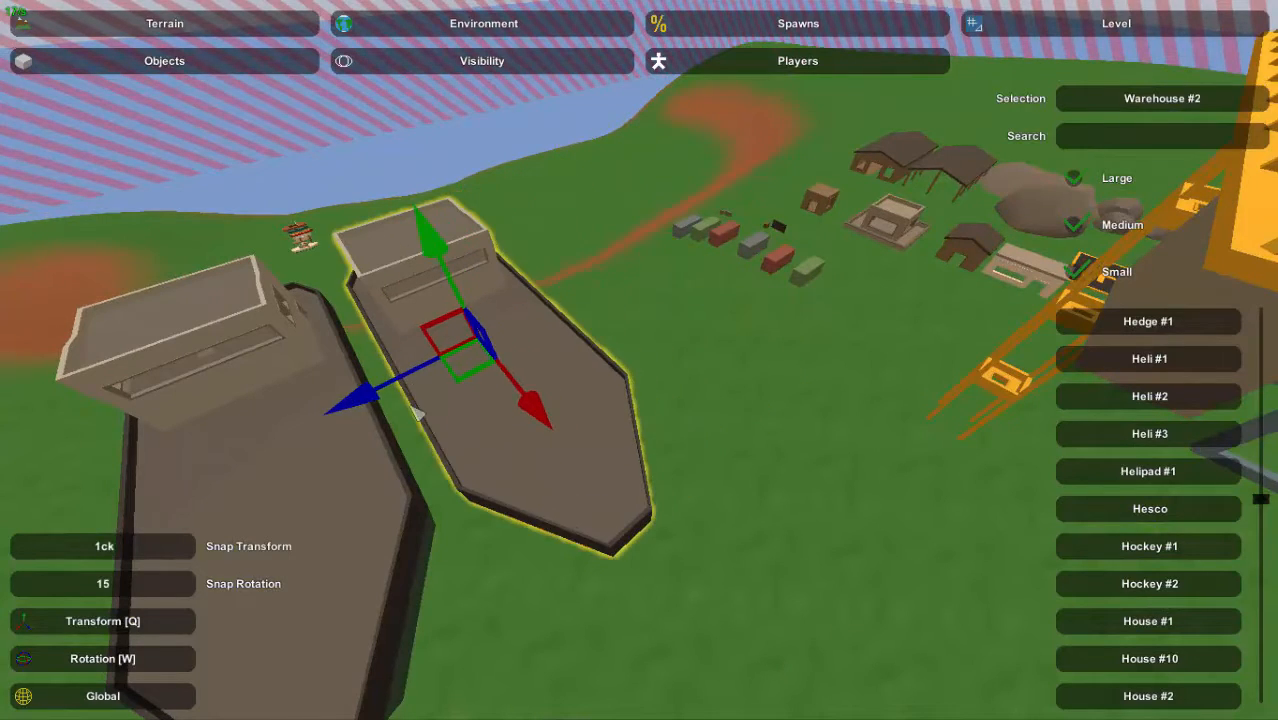
left_click(737, 549)
Examine the six gray, green and red shipping containers from both sides and from above
key("d")
right_click_drag(737, 549, 960, 480)
key("w")
key("a")
key("d")
key("w")
key("w")
right_click_drag(639, 360, 1025, 190)
key("a")
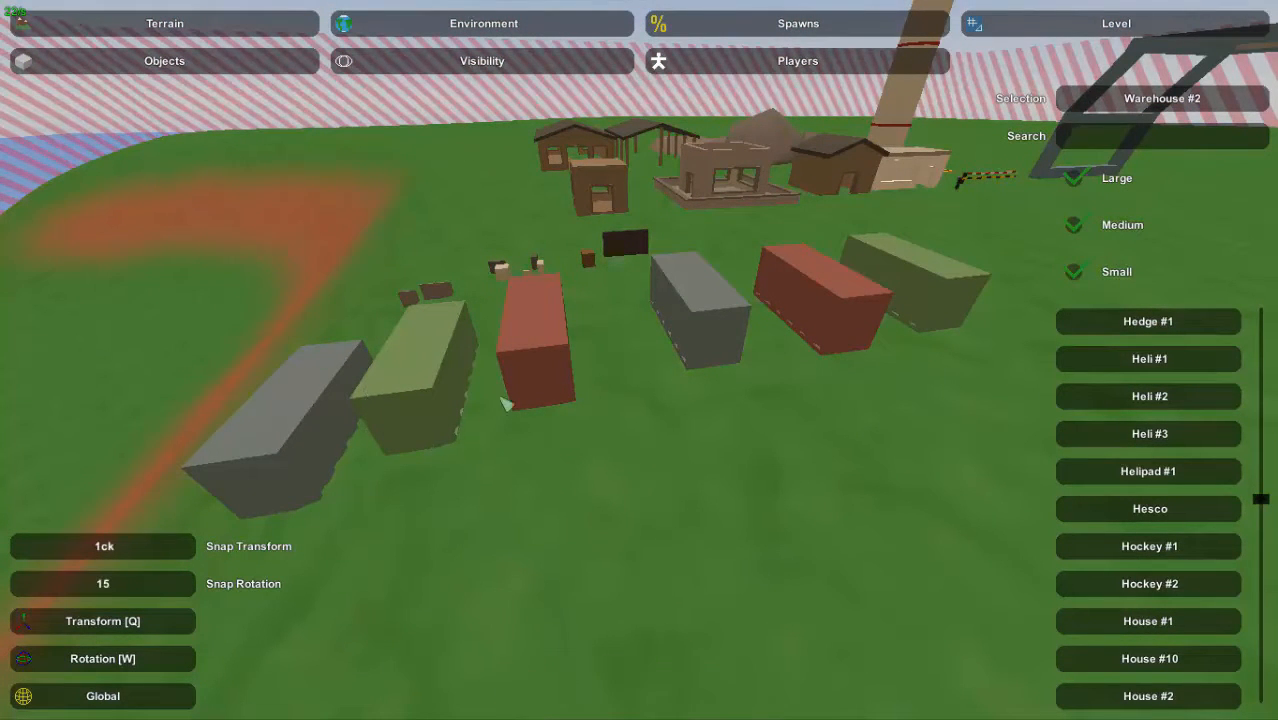
right_click_drag(955, 357, 1270, 340)
key("a")
key("w")
right_click_drag(639, 360, 612, 238)
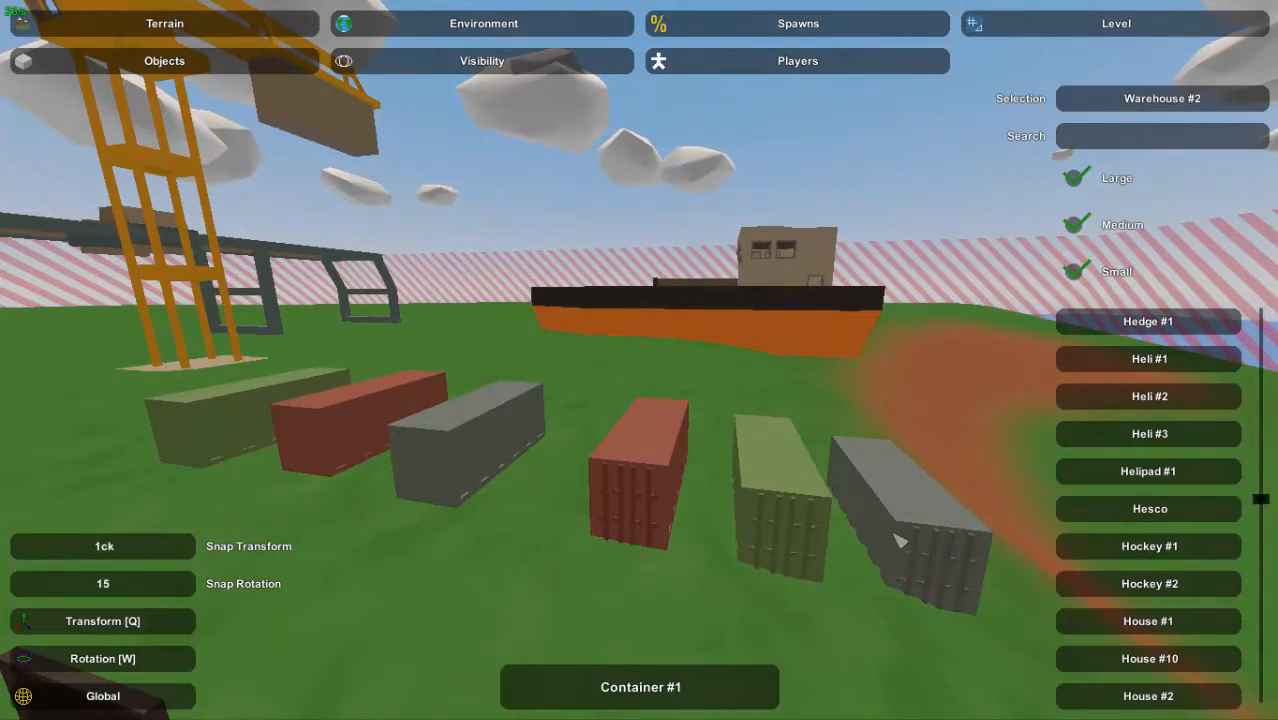
key("a")
right_click_drag(900, 540, 900, 620)
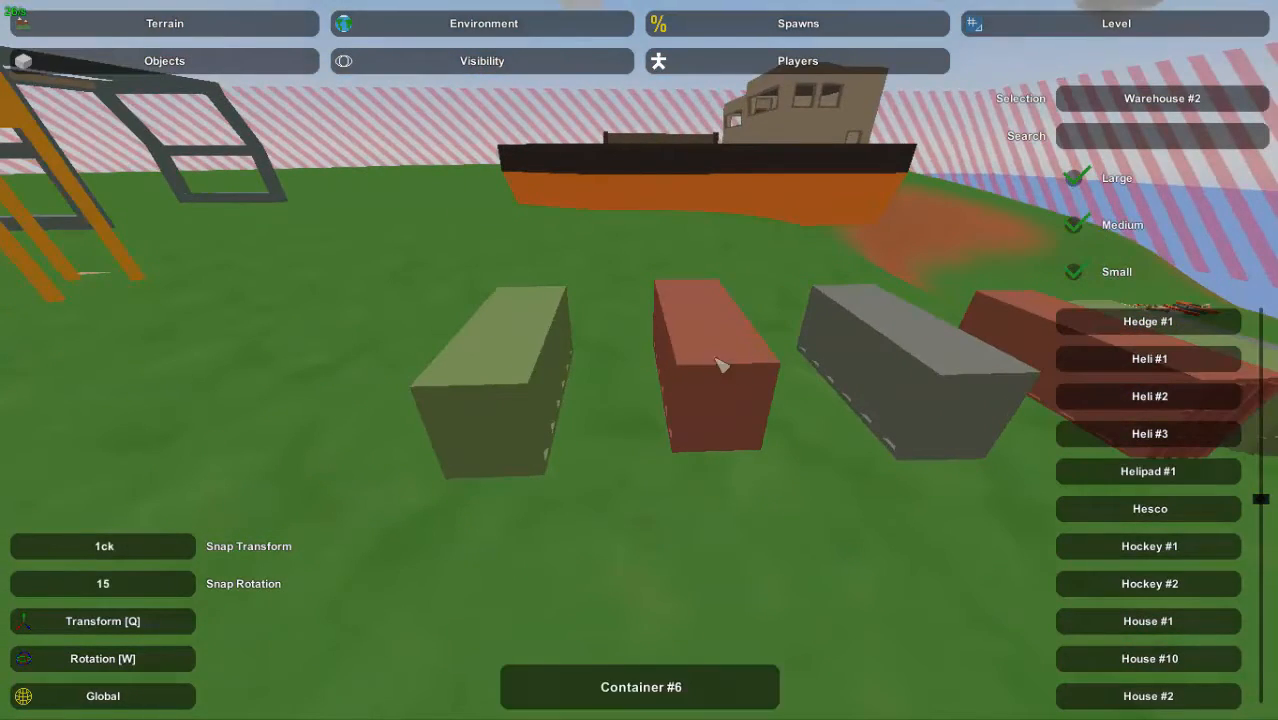
right_click_drag(639, 360, 525, 318)
key("s")
key("w")
key("w")
key("s")
key("s")
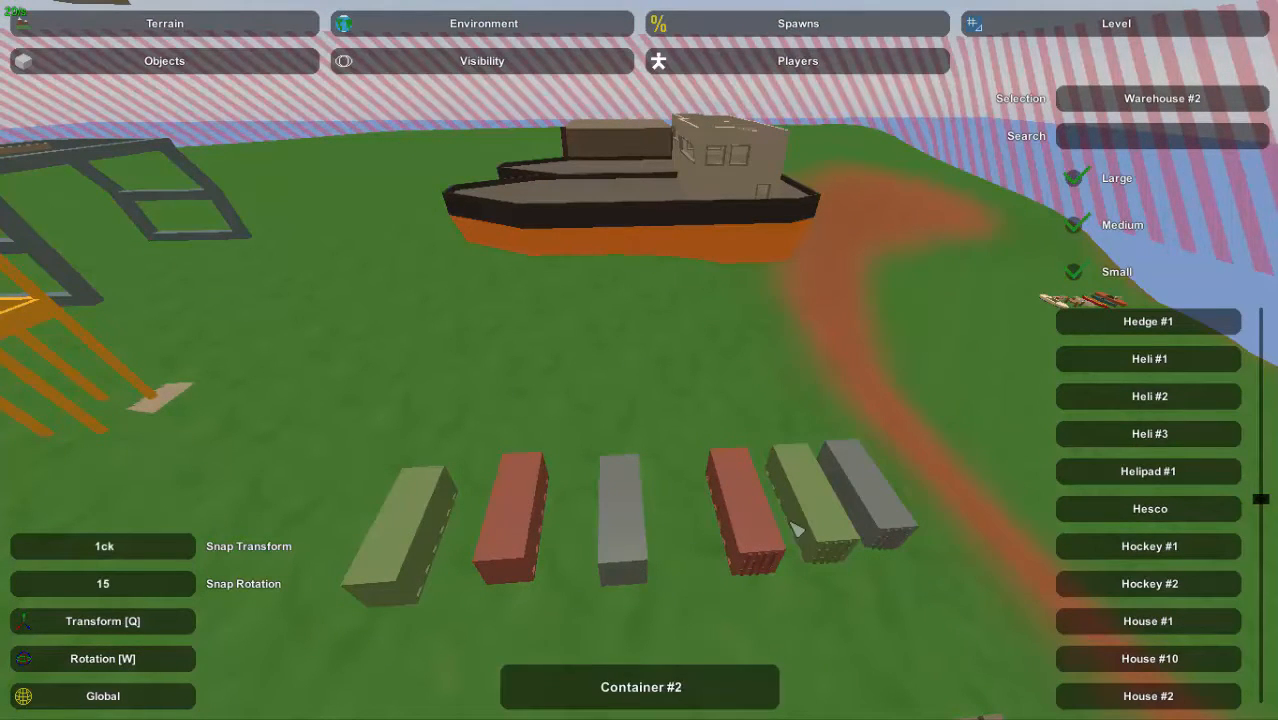
Examine the cargo ships from the side, the yellow tower crane and the gray gantry crane near the lighthouse
right_click_drag(706, 482, 639, 360)
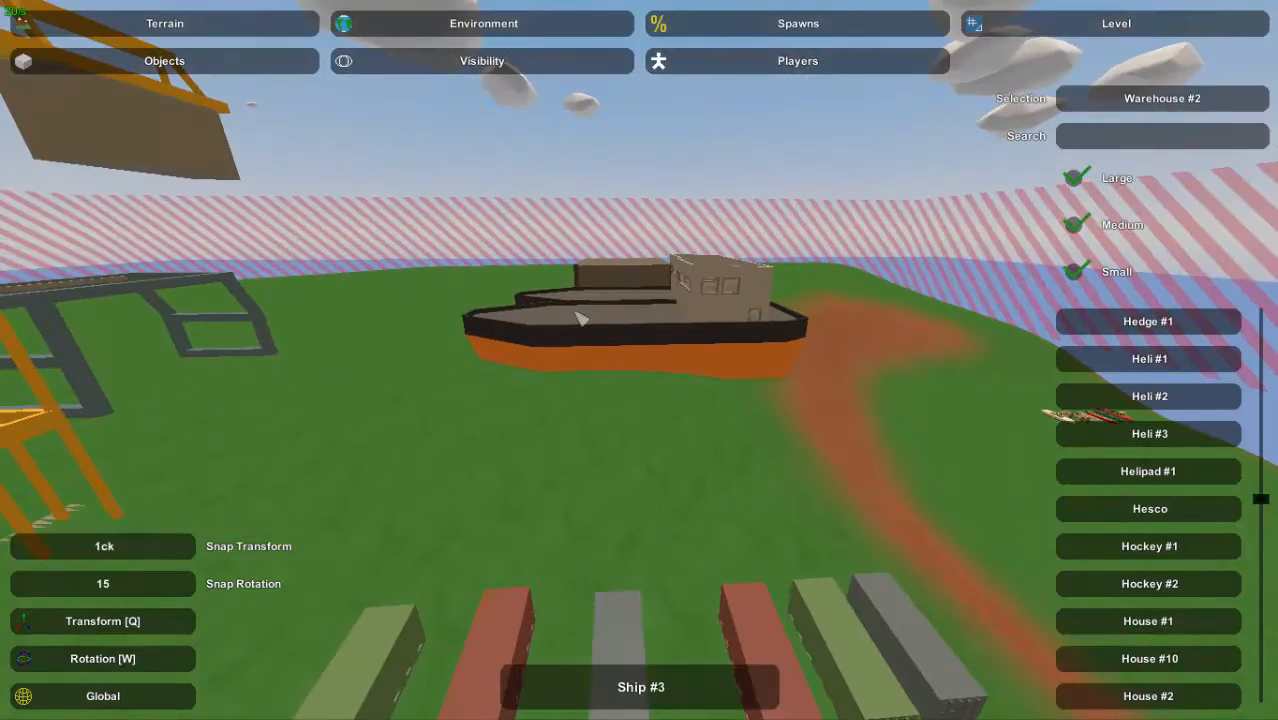
key("w")
right_click_drag(622, 310, 265, 175)
key("w")
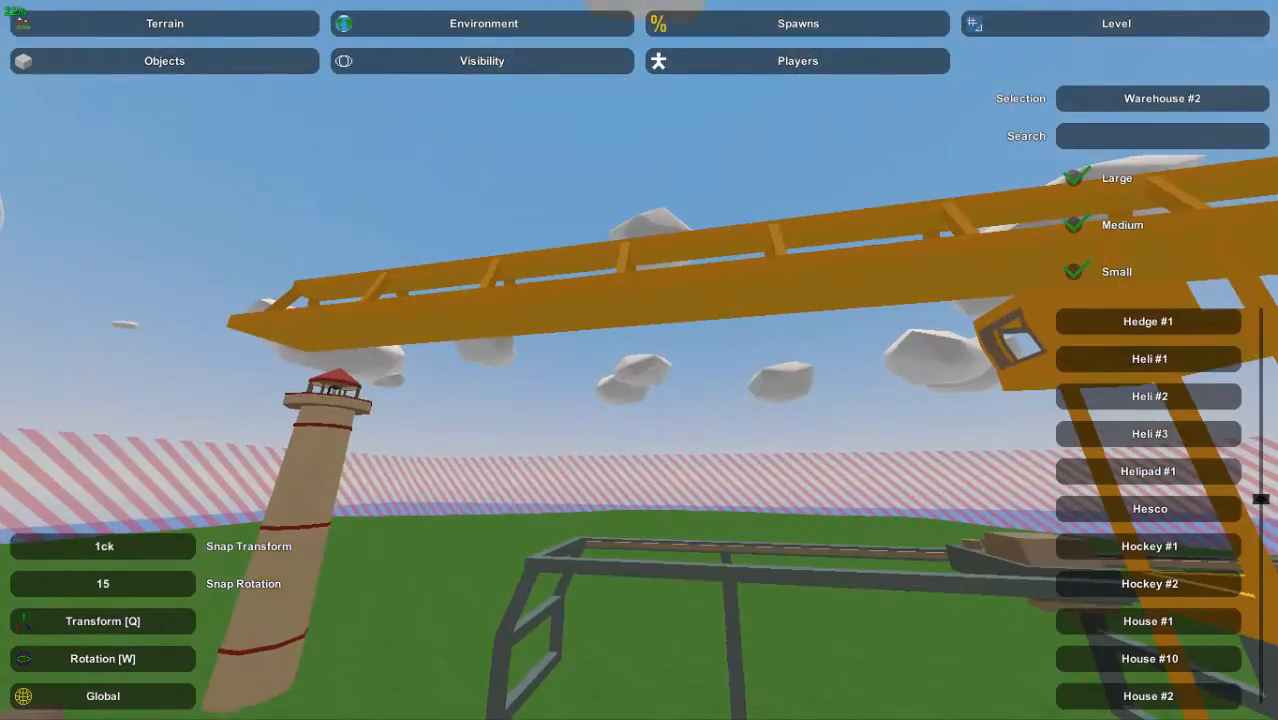
right_click_drag(677, 284, 784, 448)
key("d")
key("w")
key("a")
Search the objects for "ex" and place the Explorer on the grass between the crane and the containers
right_click_drag(1110, 171, 648, 370)
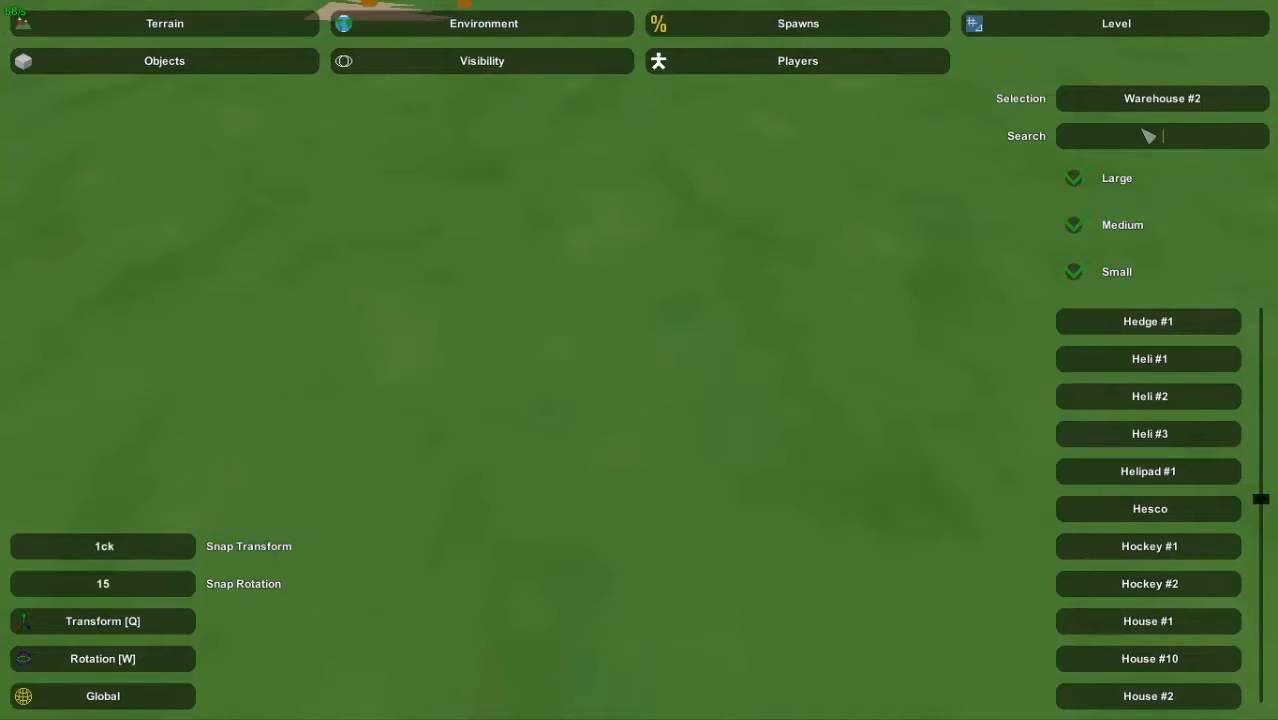
type("x")
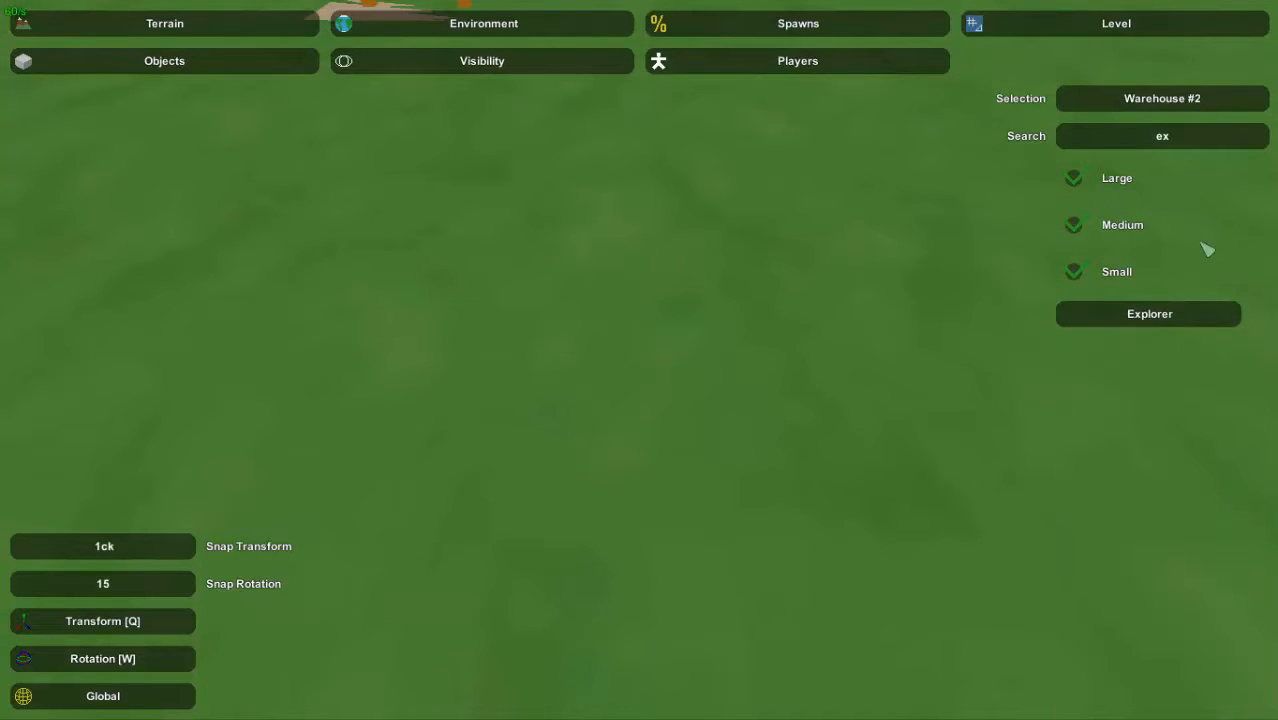
type("e")
right_click_drag(752, 232, 667, 393)
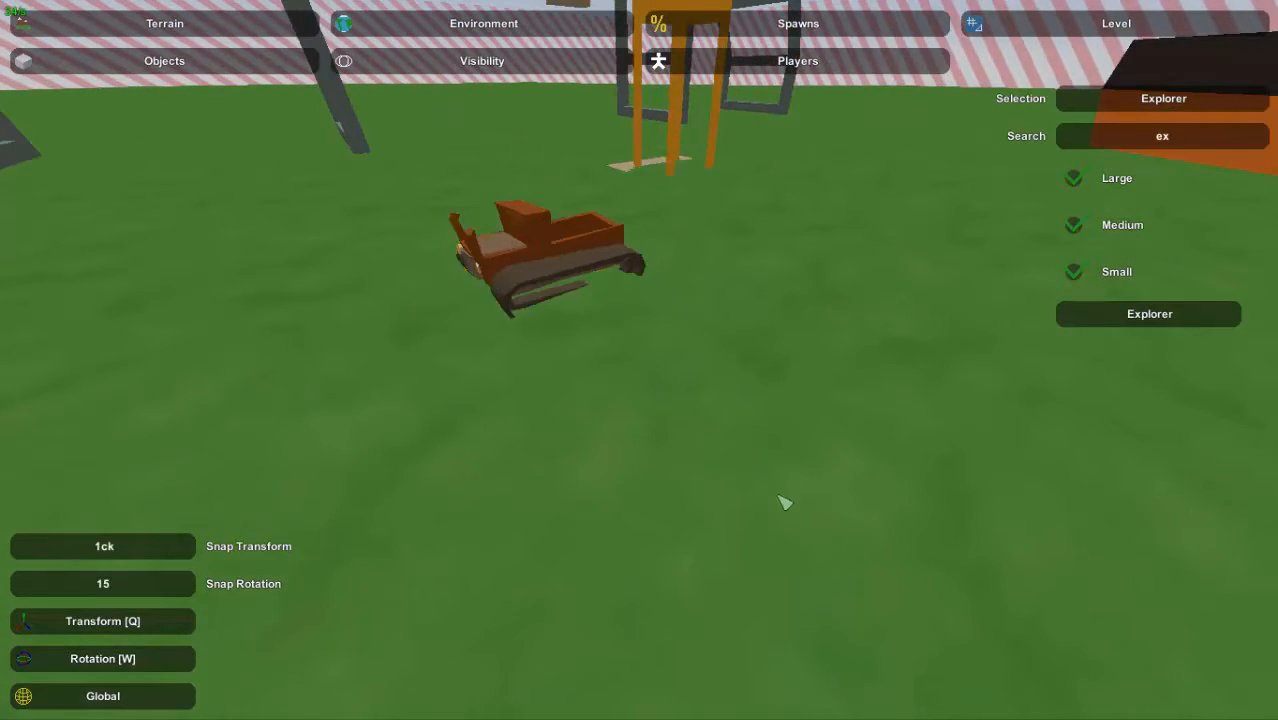
right_click_drag(784, 502, 731, 342)
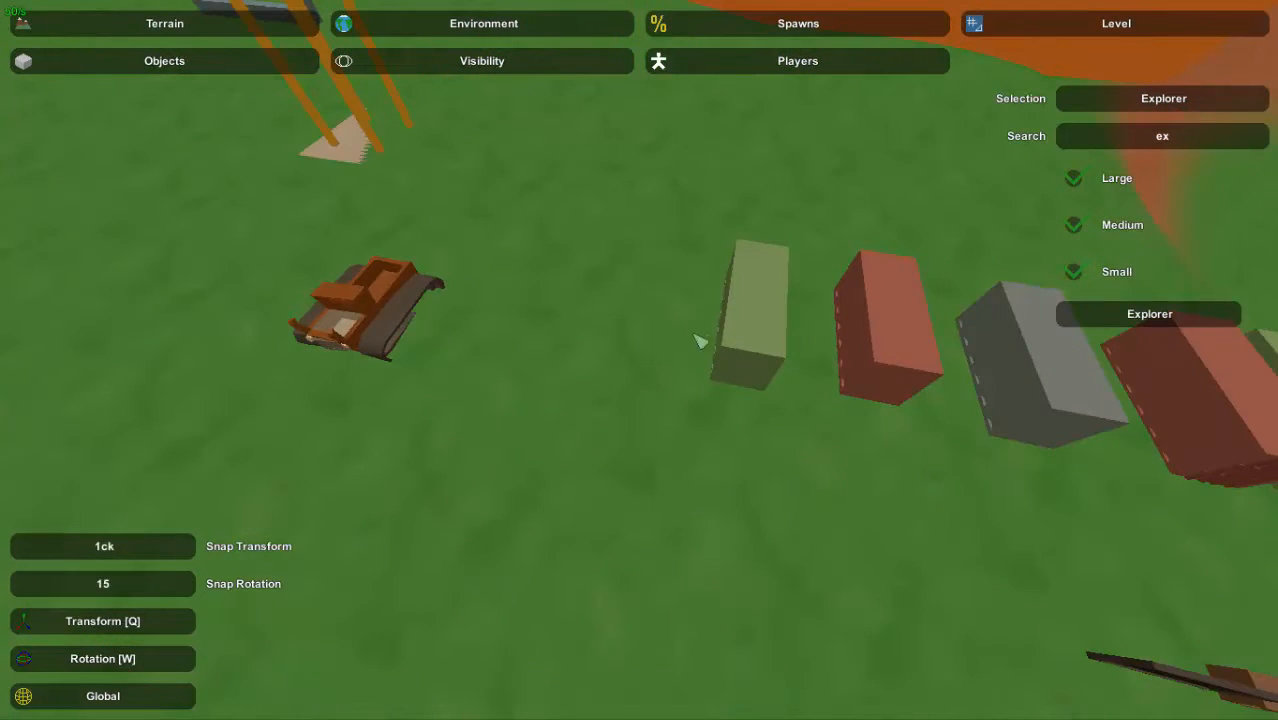
key("w")
right_click_drag(411, 297, 643, 366)
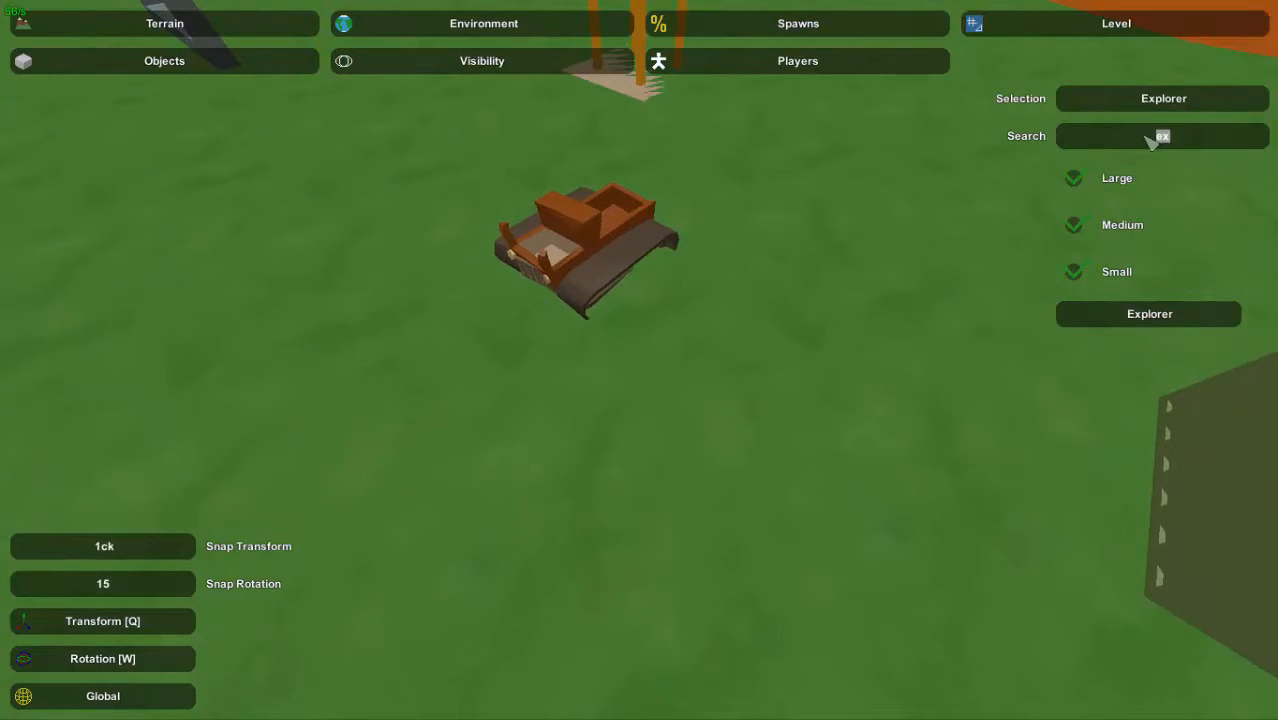
Search the objects for "trai" and place Train Car #1 on the grass near the Explorer and the containers
type("trai")
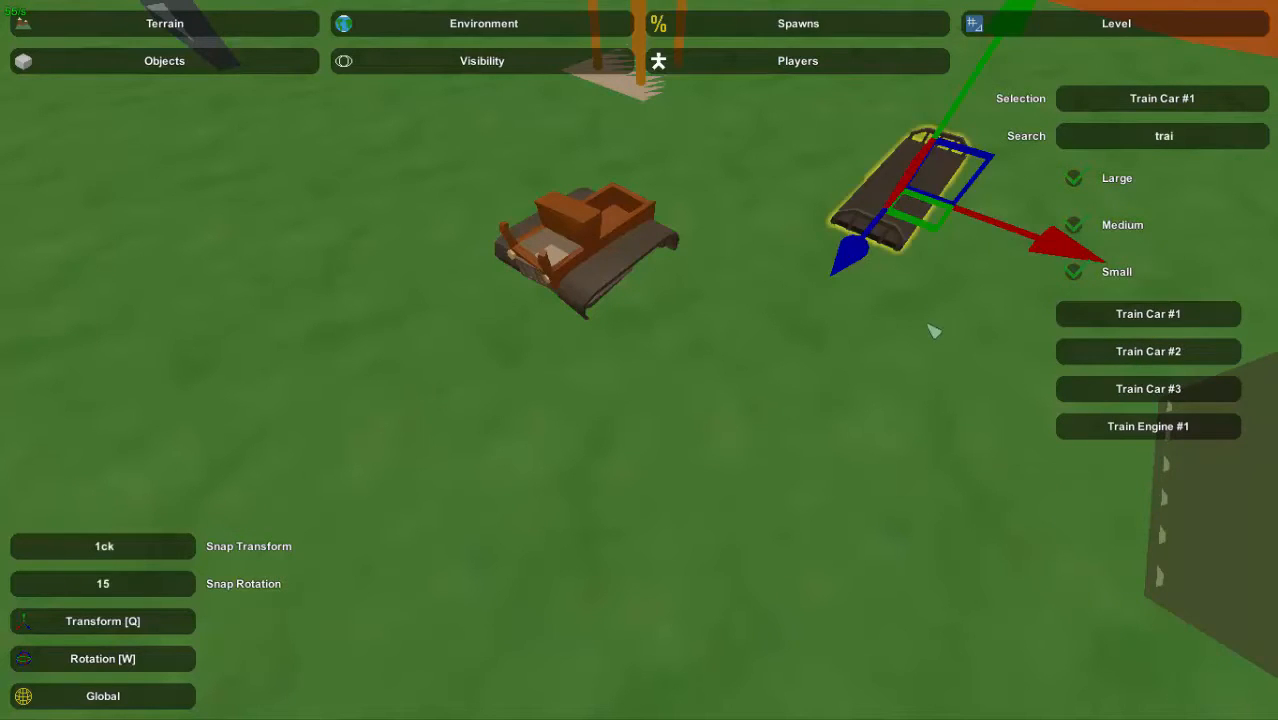
key("d")
right_click_drag(639, 360, 455, 328)
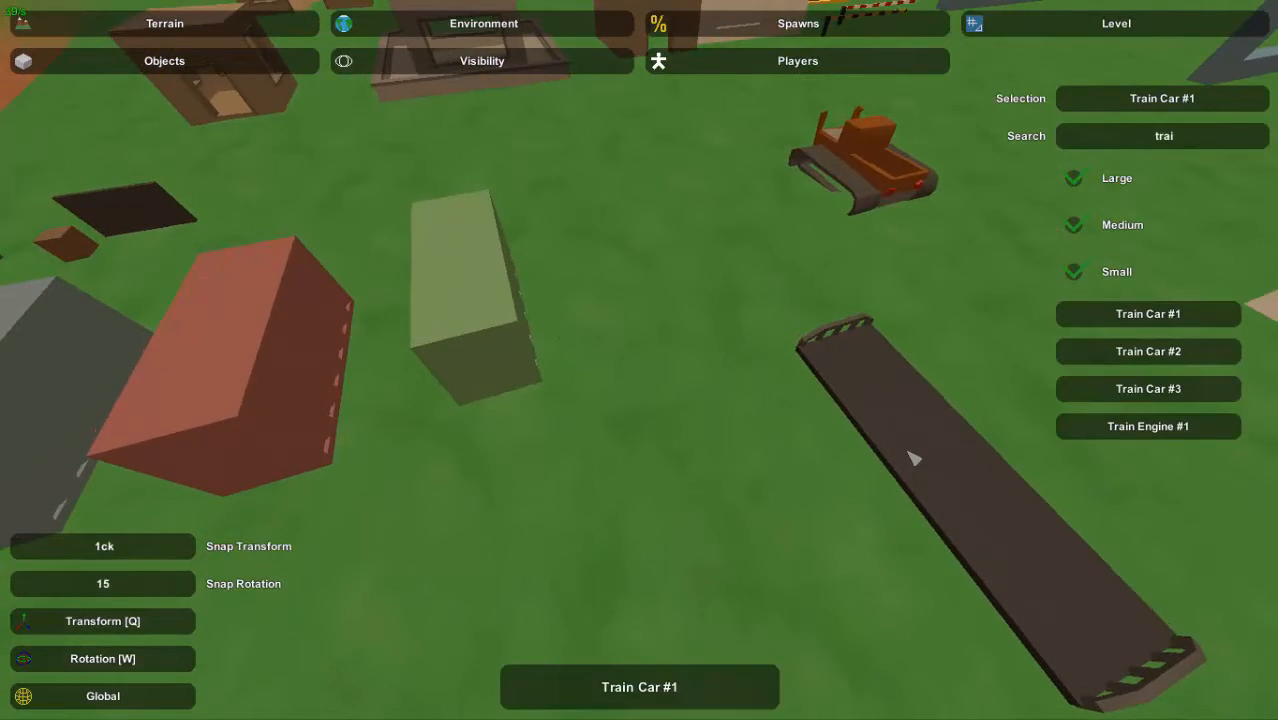
key("w")
right_click_drag(908, 452, 980, 410)
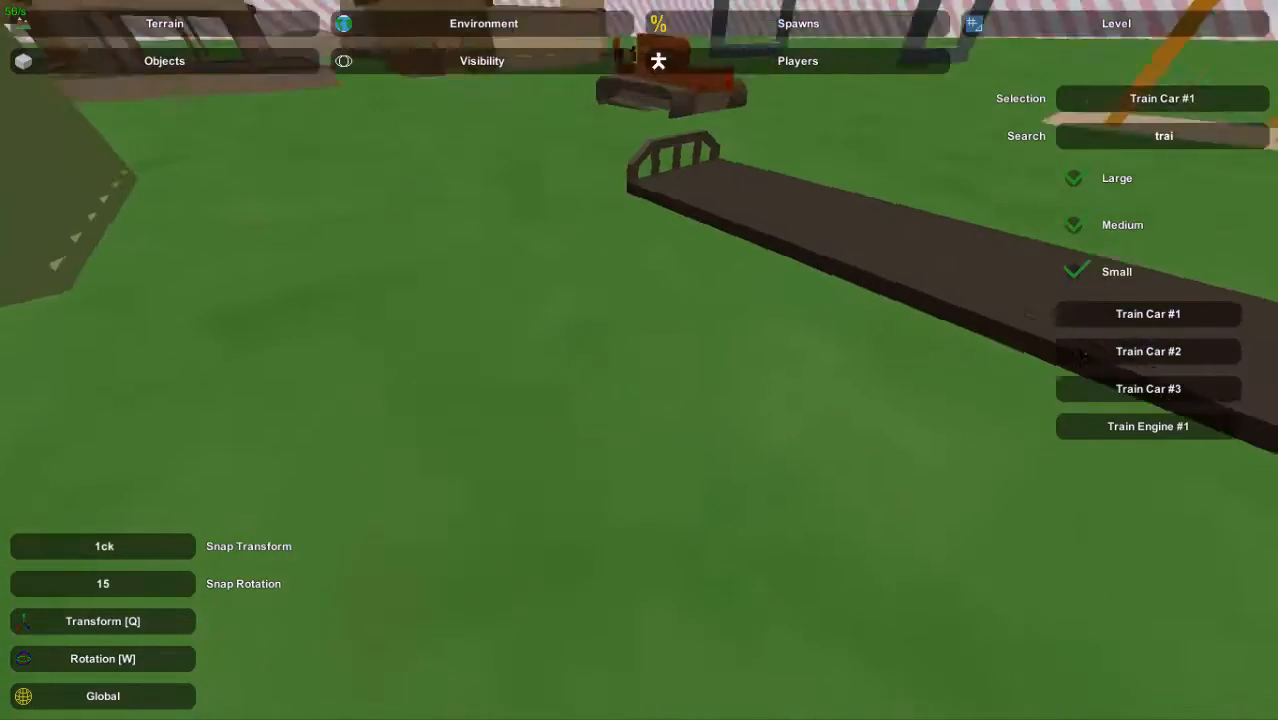
Place Train Car #2 alongside Train Car #1, and place Train Car #3 on the grass in front of it
key("s")
right_click_drag(639, 360, 645, 470)
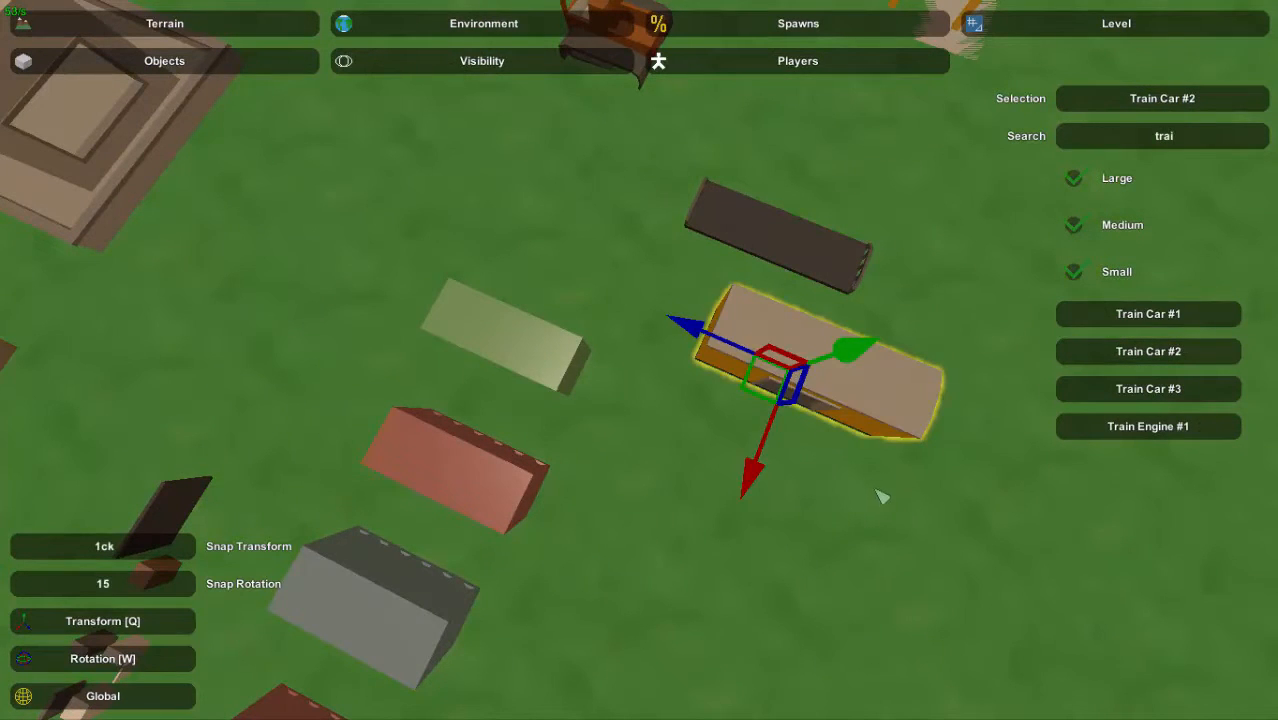
right_click_drag(1020, 532, 920, 460)
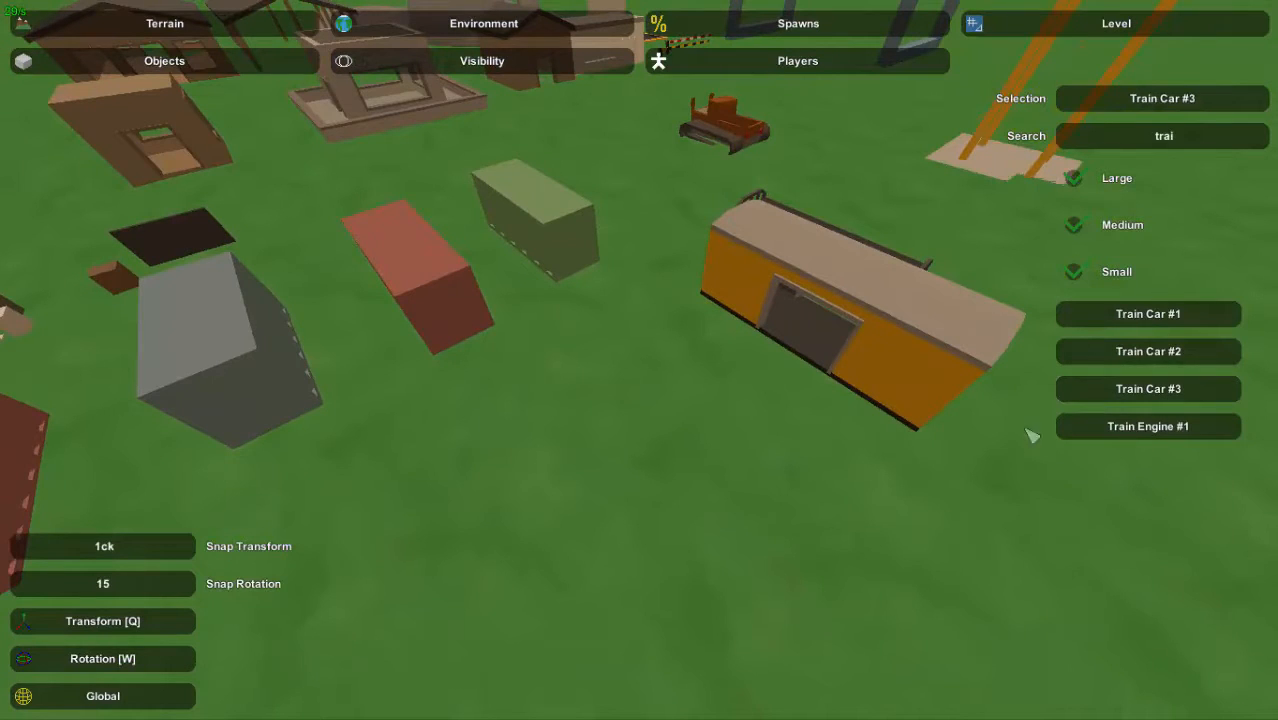
key("e")
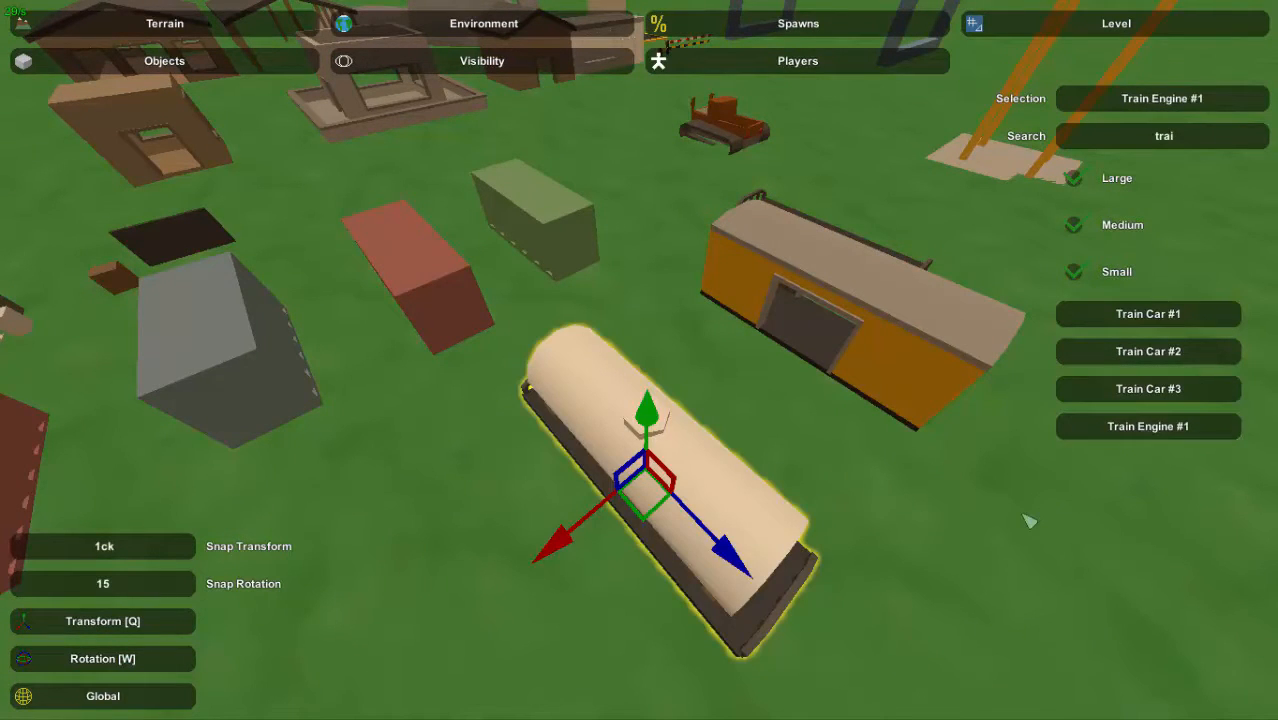
Place Train Engine #1 on the grass alongside the tank train car, in front of the containers
right_click_drag(1030, 521, 648, 373)
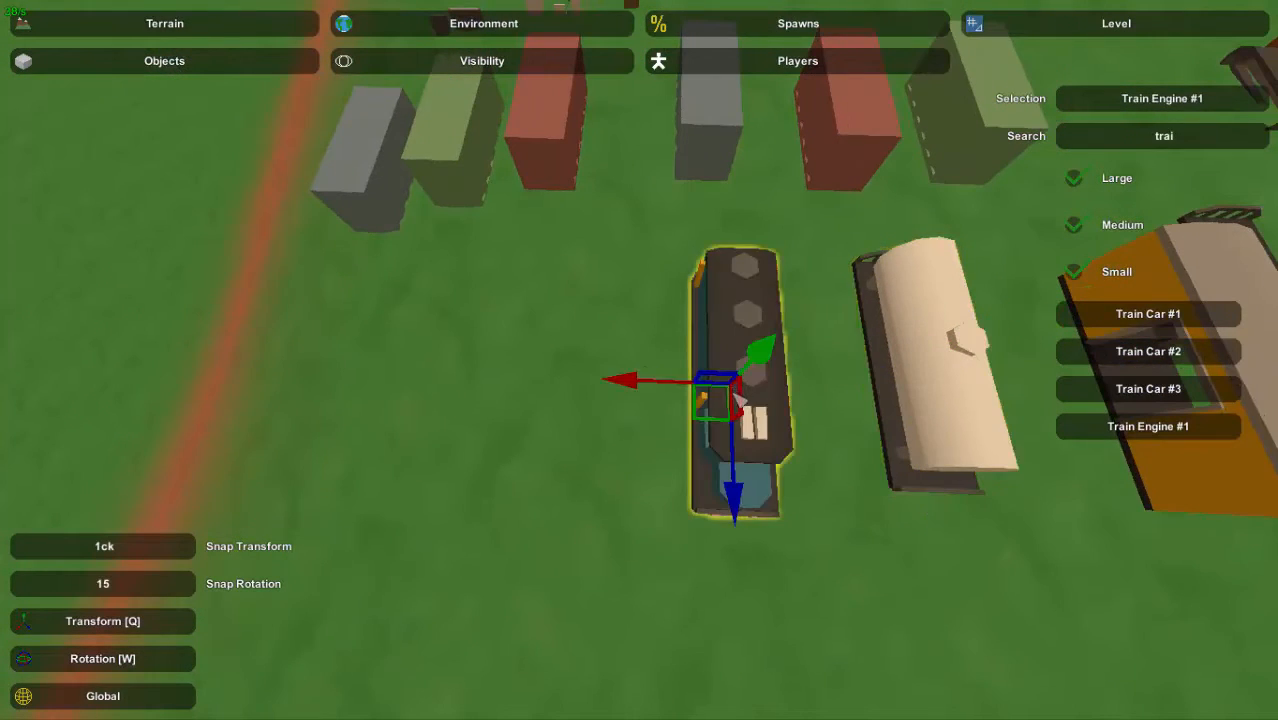
right_click_drag(640, 487, 648, 370)
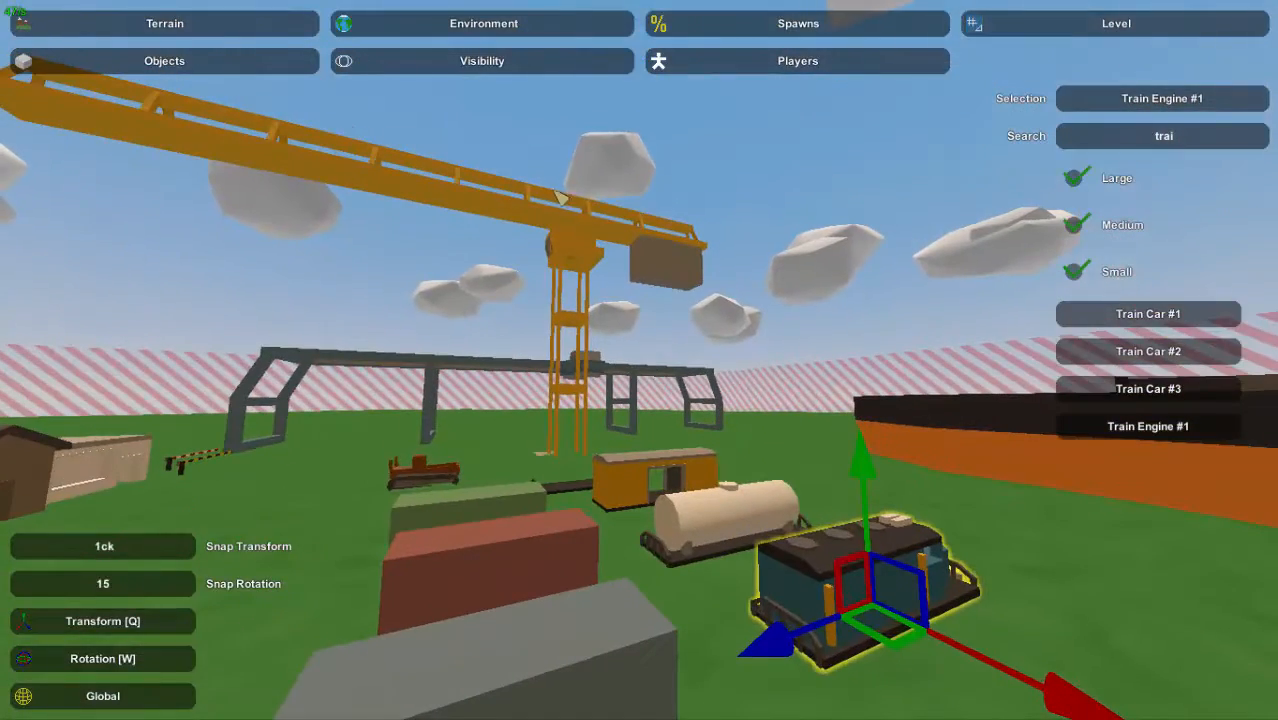
right_click_drag(573, 213, 707, 376)
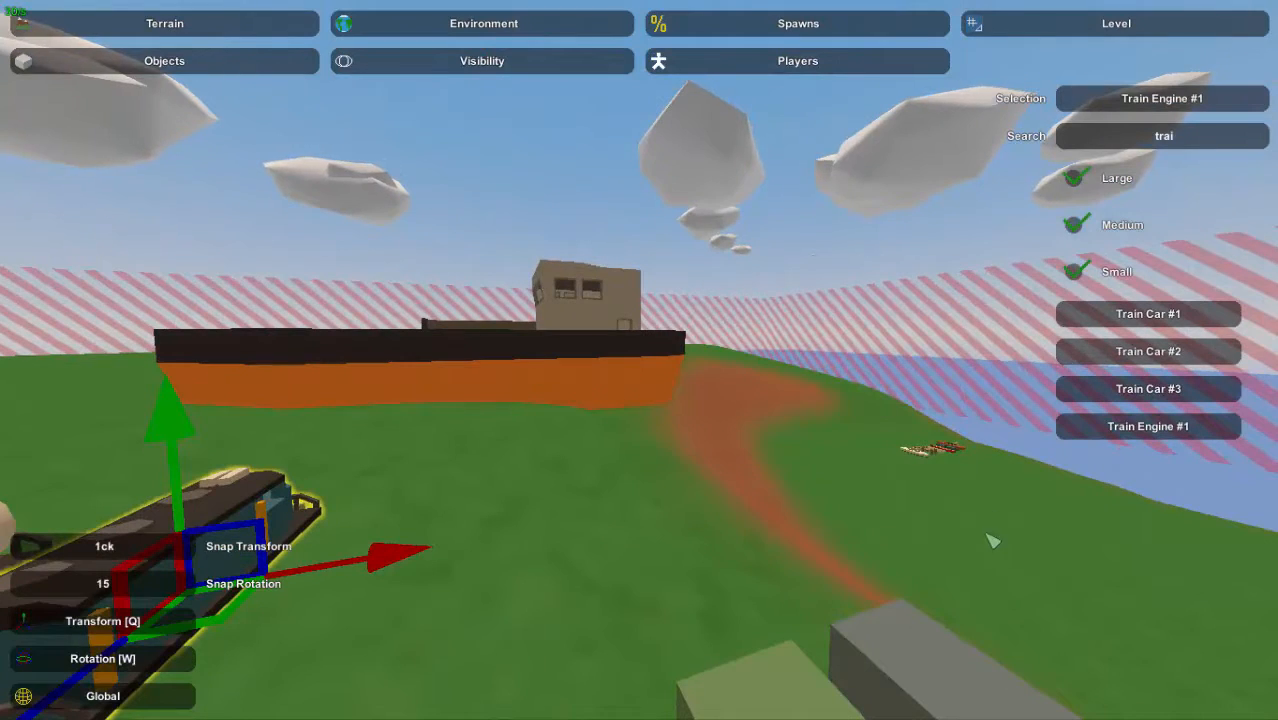
right_click_drag(1004, 547, 398, 113)
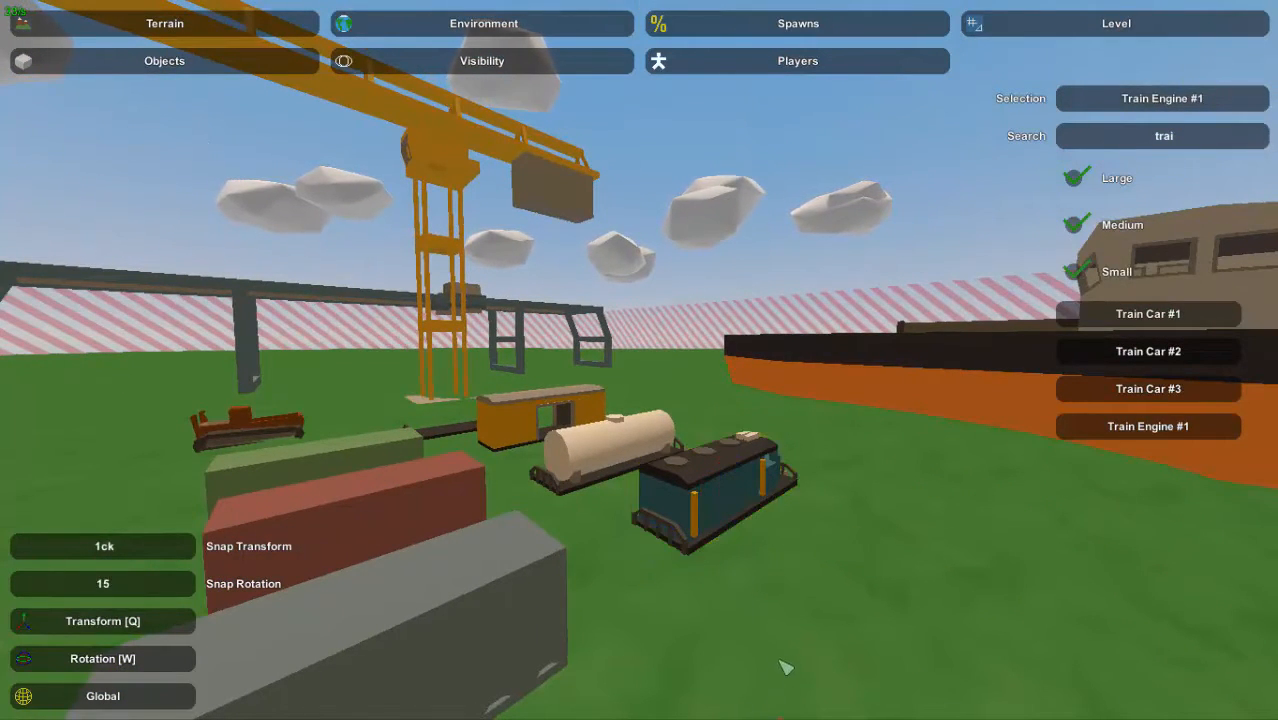
Examine the televisions, computers, monitors and control consoles lined up on the grass near the containers
key("d")
right_click_drag(786, 668, 640, 360)
key("s")
key("w")
key("d")
key("w")
key("w")
key("s")
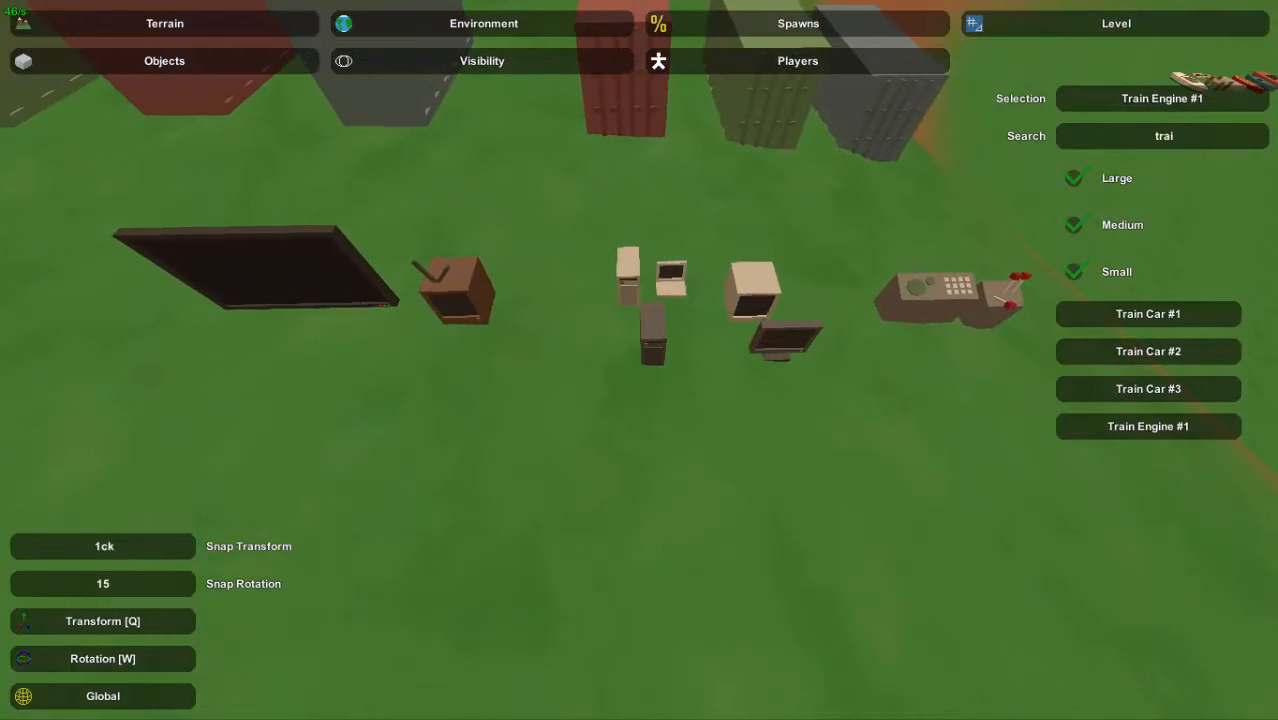
key("d")
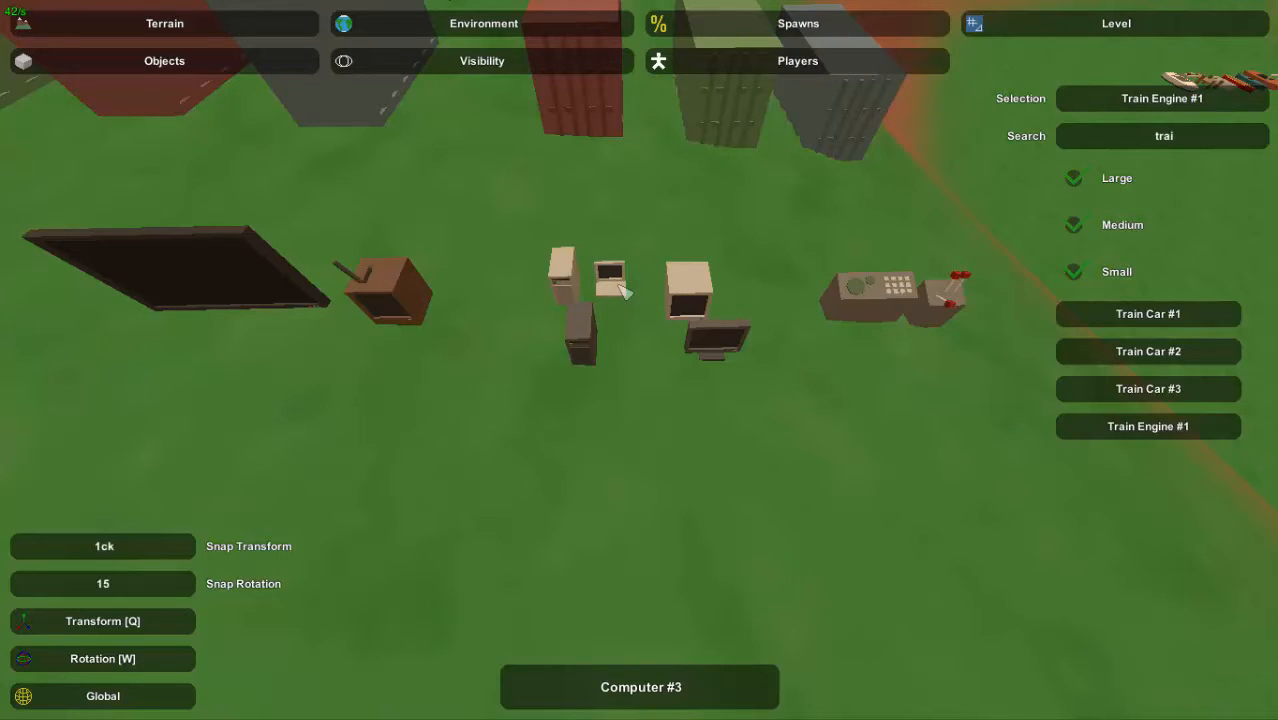
key("a")
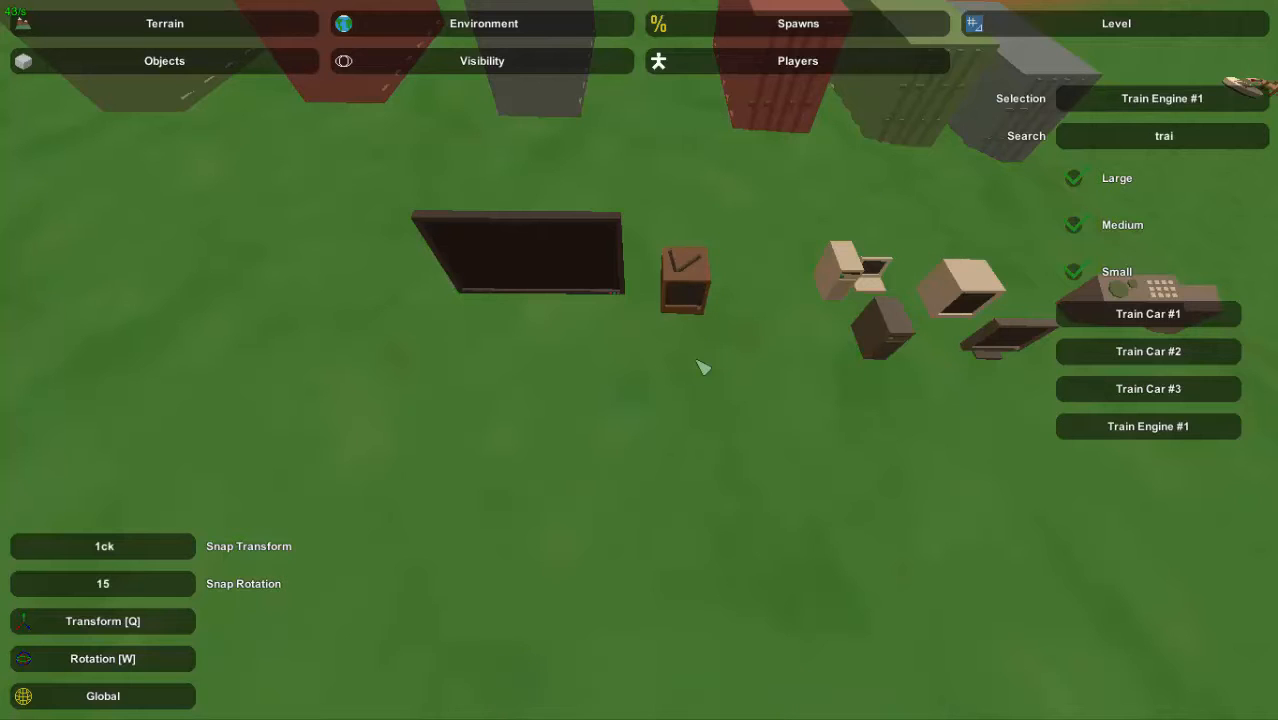
right_click_drag(692, 409, 698, 384)
key("a")
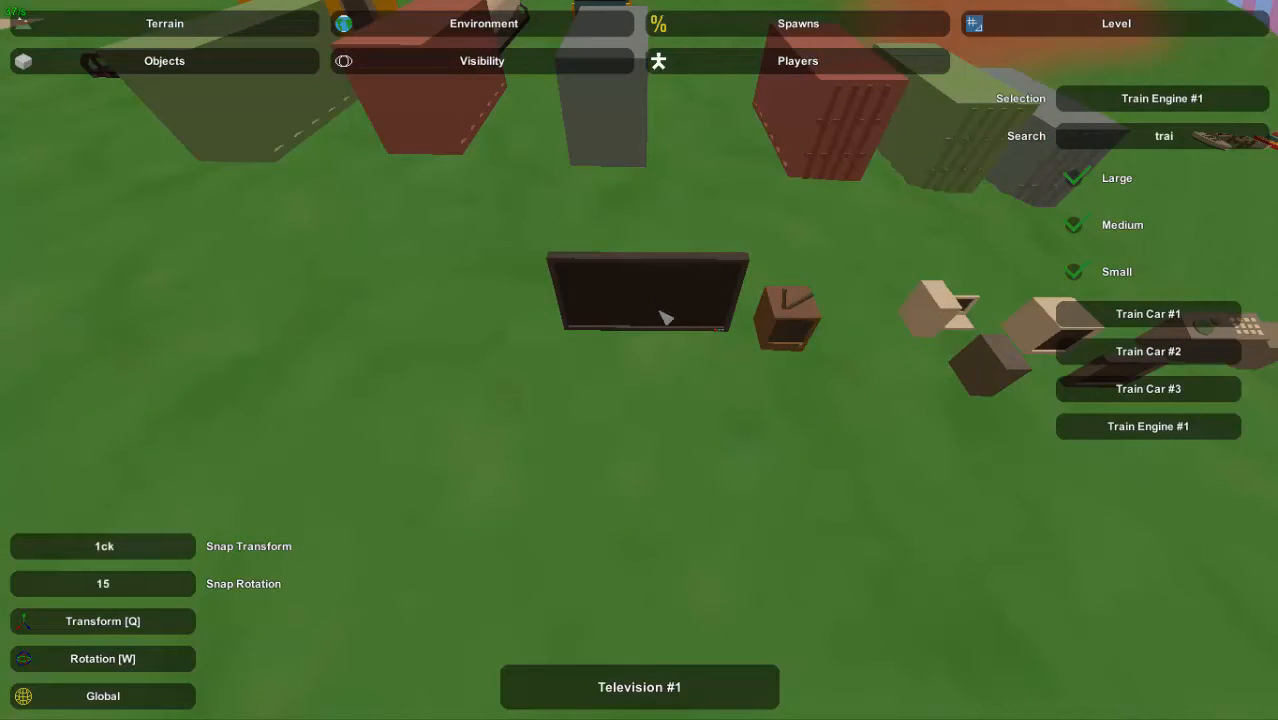
mouse_move(660, 326)
right_mouse_down()
mouse_move(684, 262)
mouse_move(730, 258)
mouse_move(674, 316)
right_mouse_up()
key("a")
right_click_drag(692, 372, 780, 330)
Examine the yellow-black and red-white crossing barriers between the mobile building and the helipad
key("s")
key("w")
key("s")
key("w")
key("w")
key("d")
key("w")
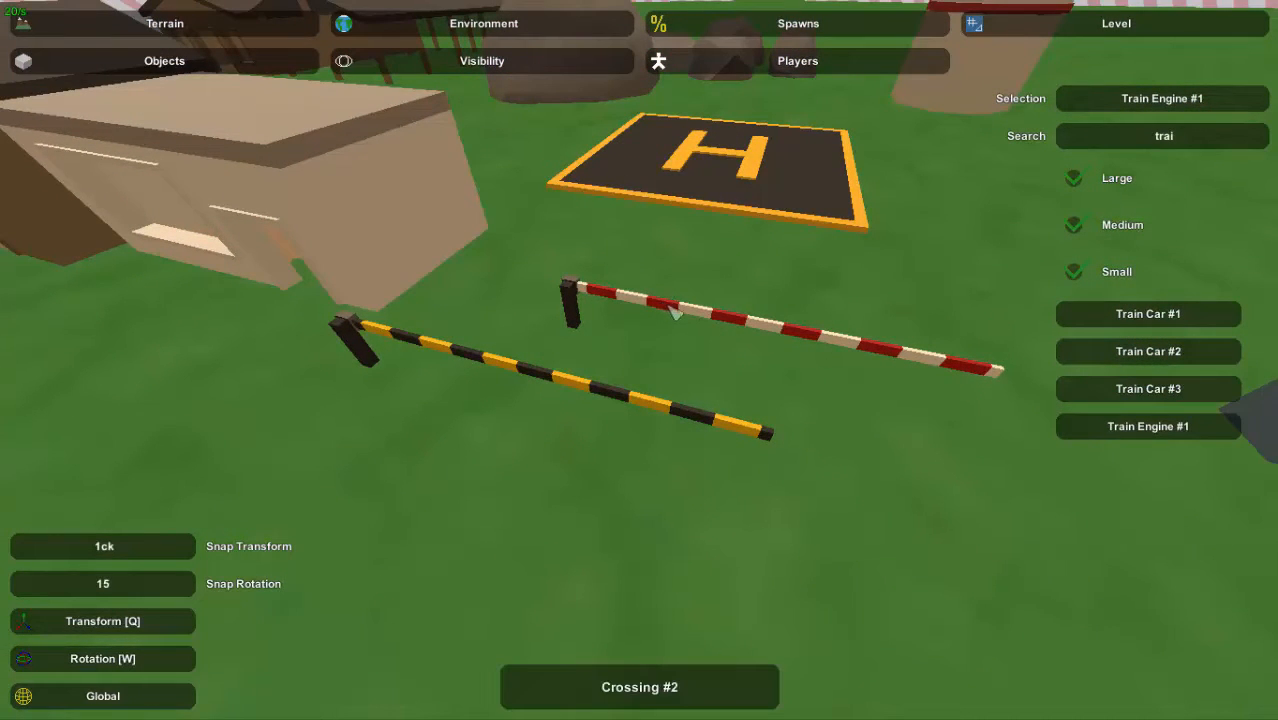
key("a")
right_click_drag(668, 528, 780, 555)
key("s")
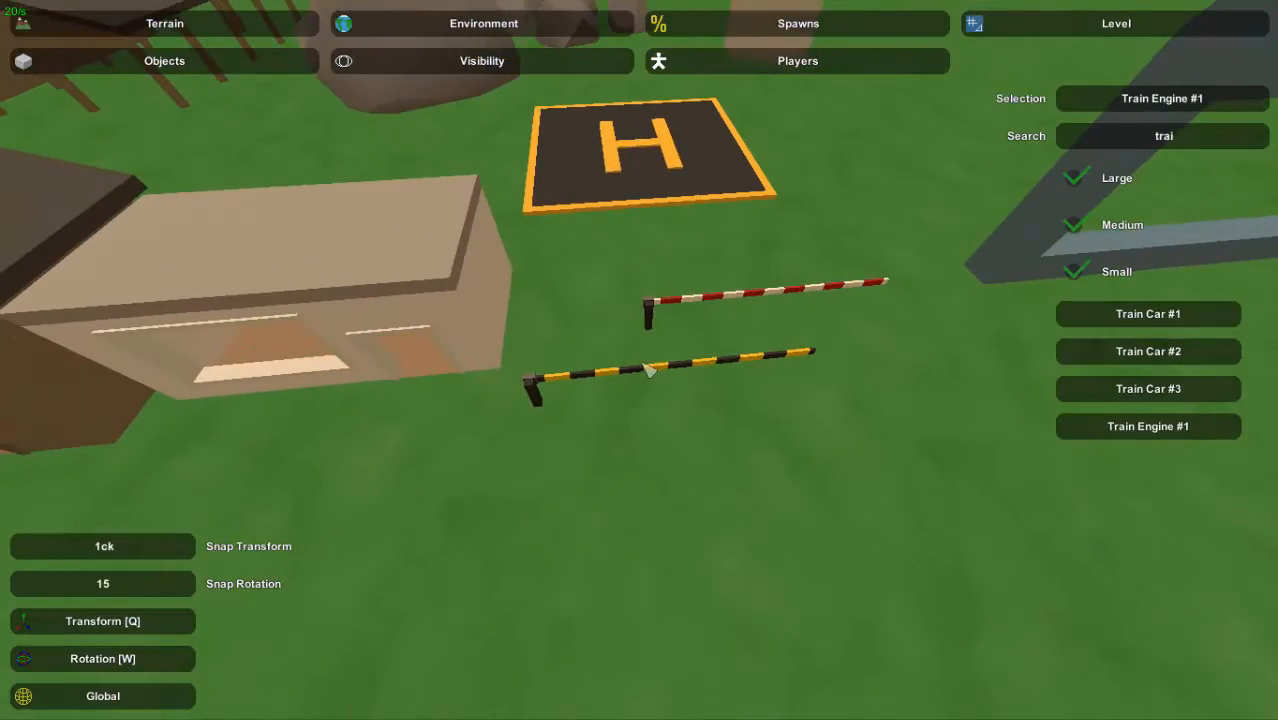
Select the small brown box-shaped tower room and examine it from its doorway side
right_click_drag(597, 250, 330, 205)
key("s")
key("w")
key("a")
right_click_drag(480, 420, 608, 362)
key("w")
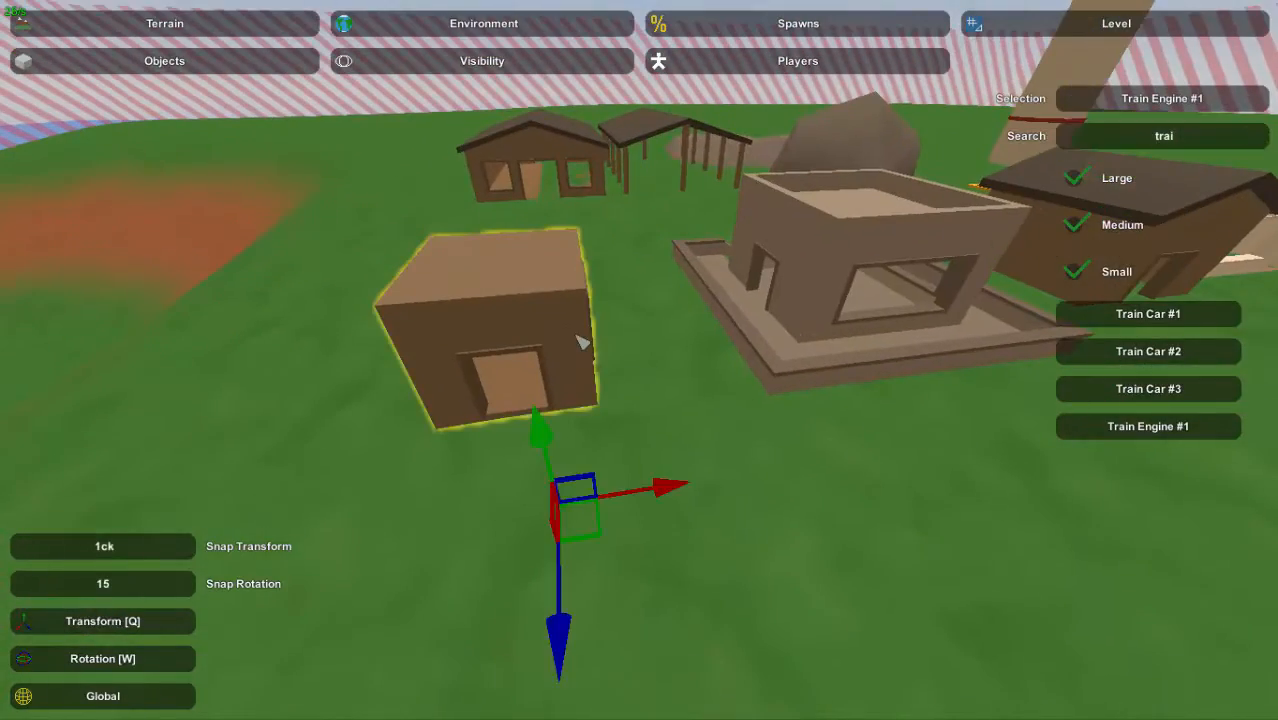
key("d")
right_click_drag(663, 485, 680, 445)
key("a")
key("a")
right_click_drag(600, 400, 510, 390)
key("d")
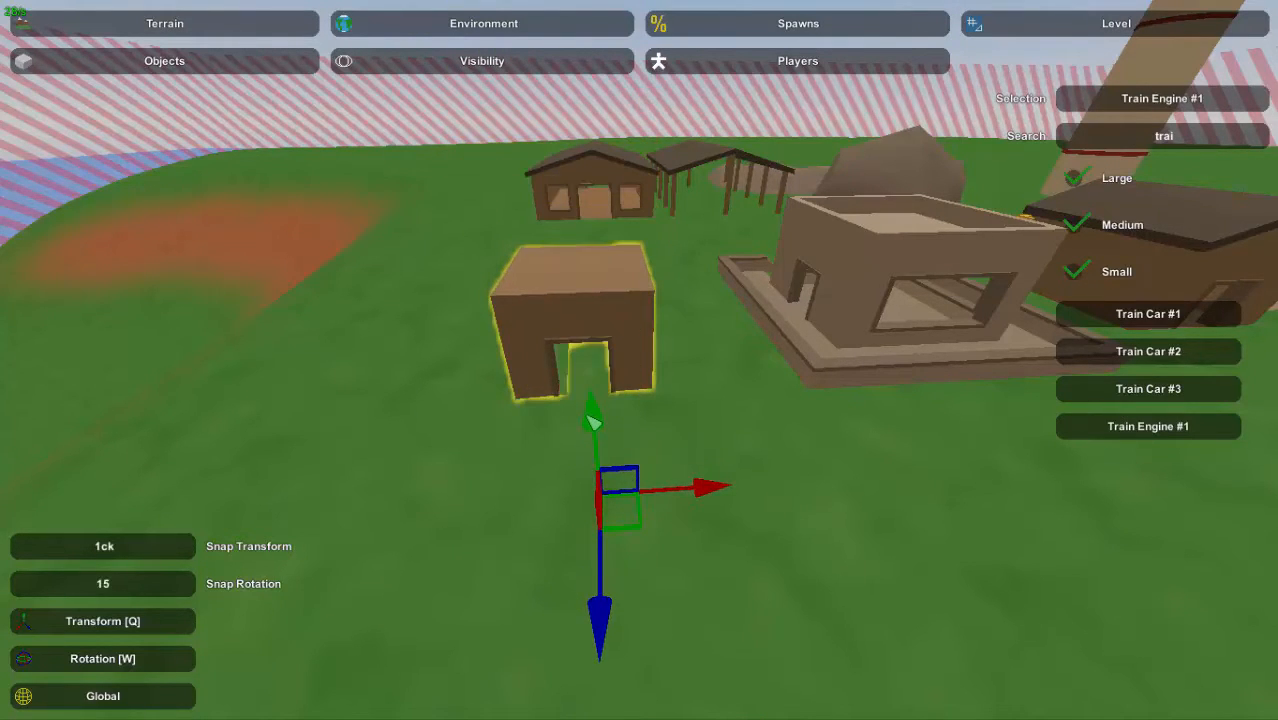
key("a")
right_click_drag(588, 415, 640, 358)
Examine the beige tower room with its walled platform and the windowed Military Tower #2 beside it
key("w")
key("s")
key("d")
key("s")
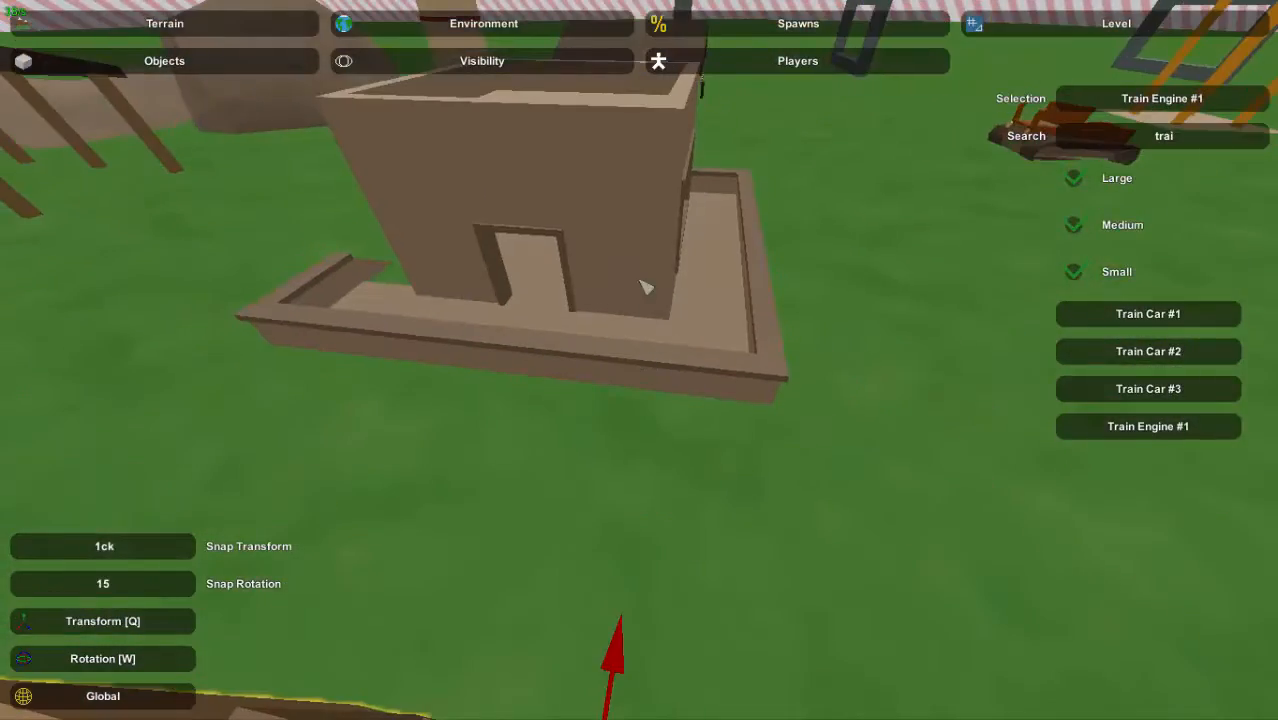
mouse_move(596, 381)
left_mouse_down()
mouse_move(586, 250)
mouse_move(595, 378)
left_mouse_up()
key("a")
right_click_drag(597, 379, 644, 365)
key("s")
key("a")
key("w")
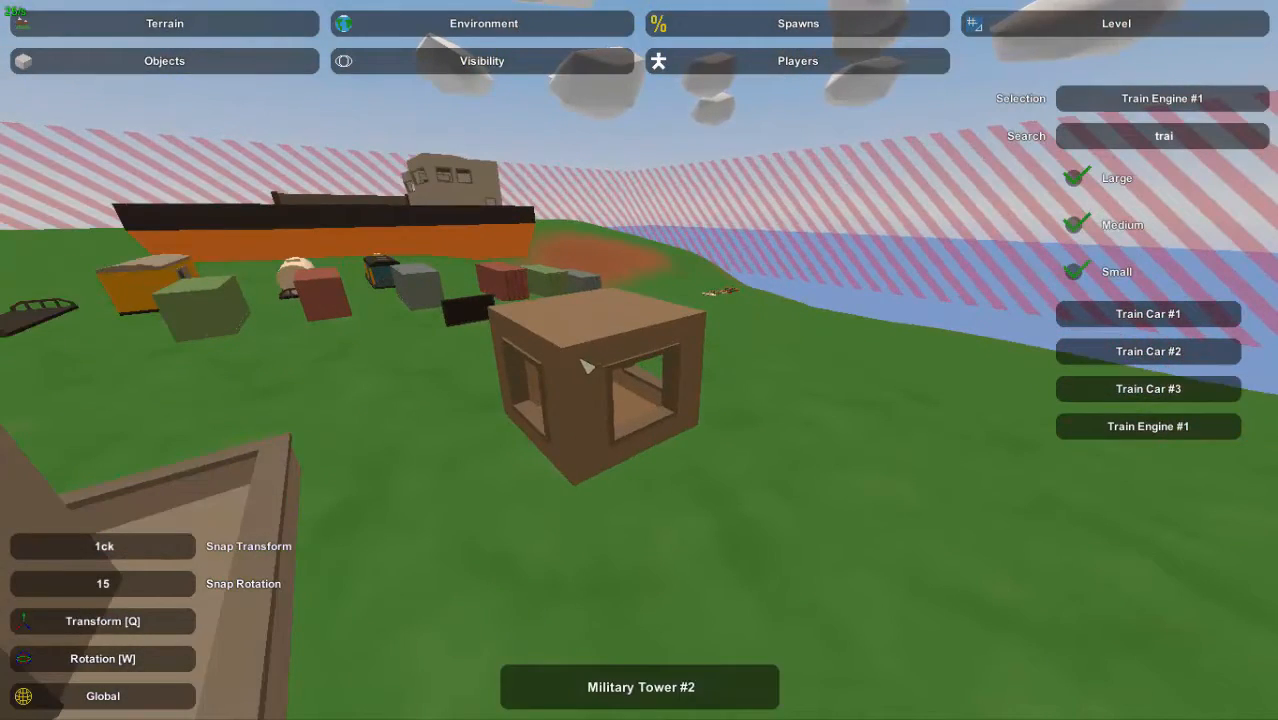
key("s")
right_click_drag(582, 466, 634, 366)
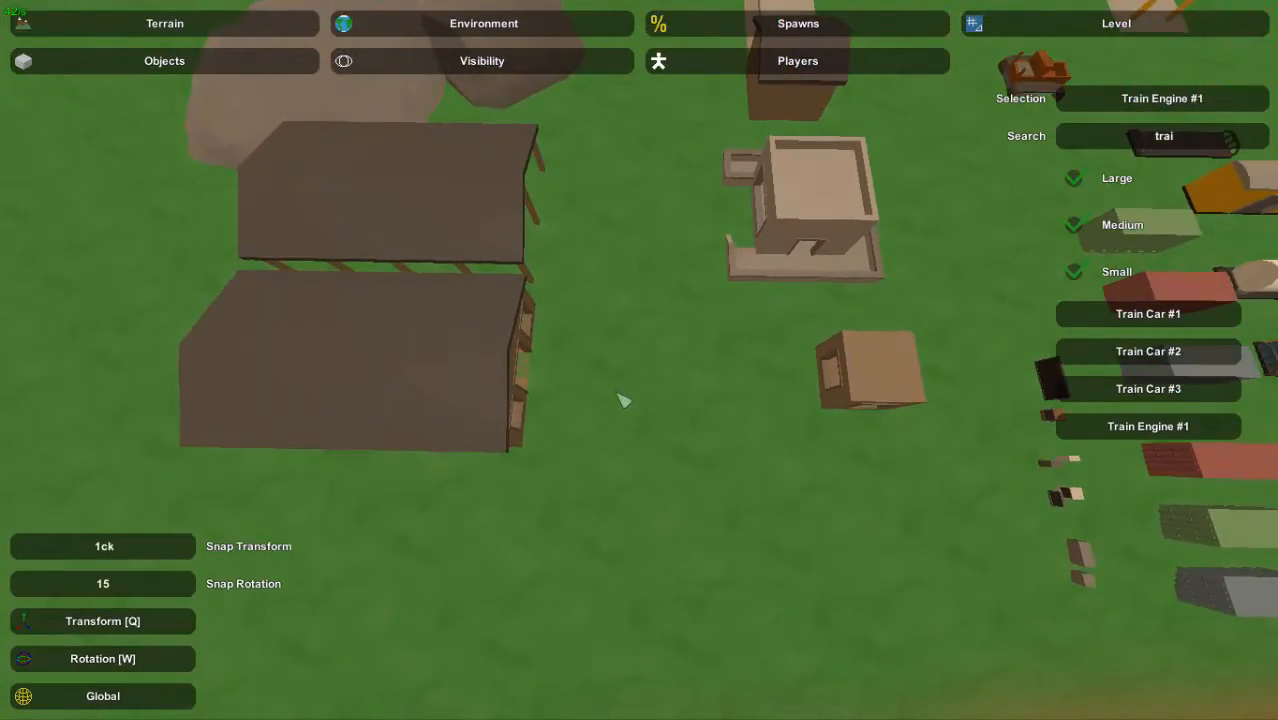
right_click_drag(638, 414, 532, 374)
key("d")
key("w")
key("w")
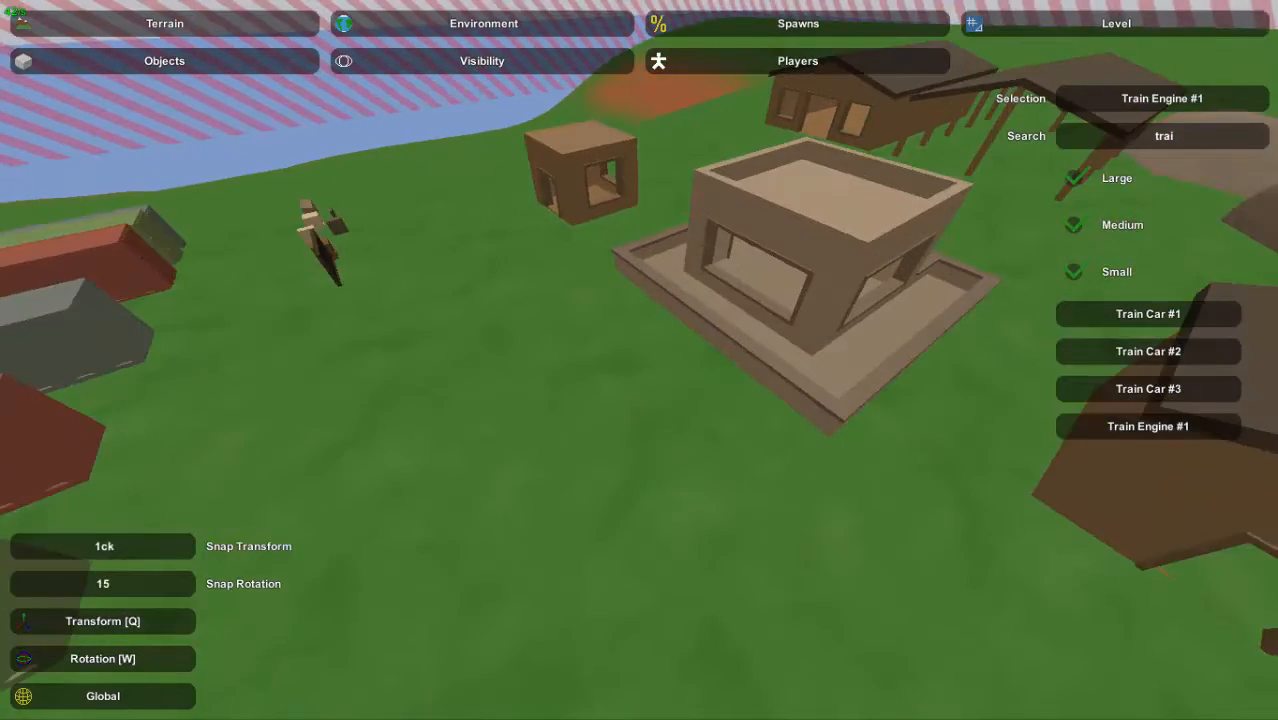
key("w")
Examine the front of Shed #1 and the neighbouring Mobile #1 building
right_click_drag(708, 451, 790, 410)
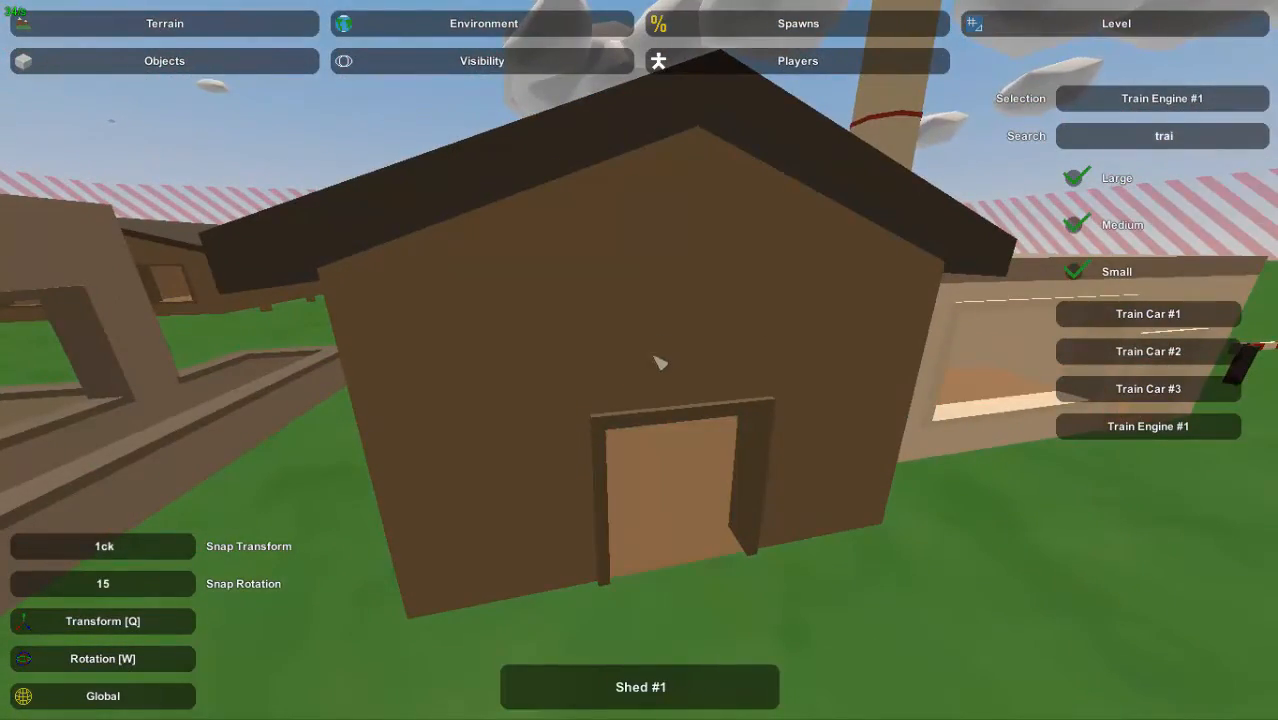
key("s")
right_click_drag(654, 357, 606, 412)
right_click_drag(640, 360, 734, 342)
key("w")
key("s")
key("w")
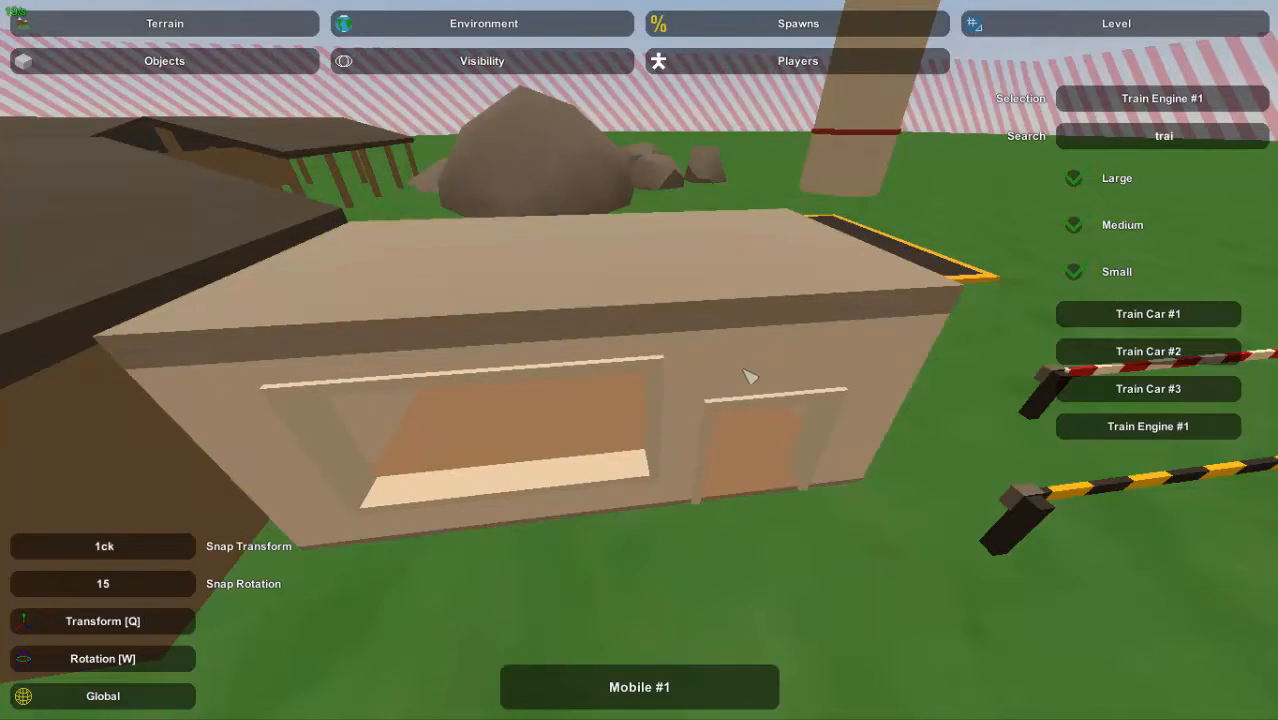
key("w")
right_click_drag(750, 376, 758, 330)
key("w")
key("s")
Examine Helipad #1 and the lighthouse from above, along with the whole object layout
key("s")
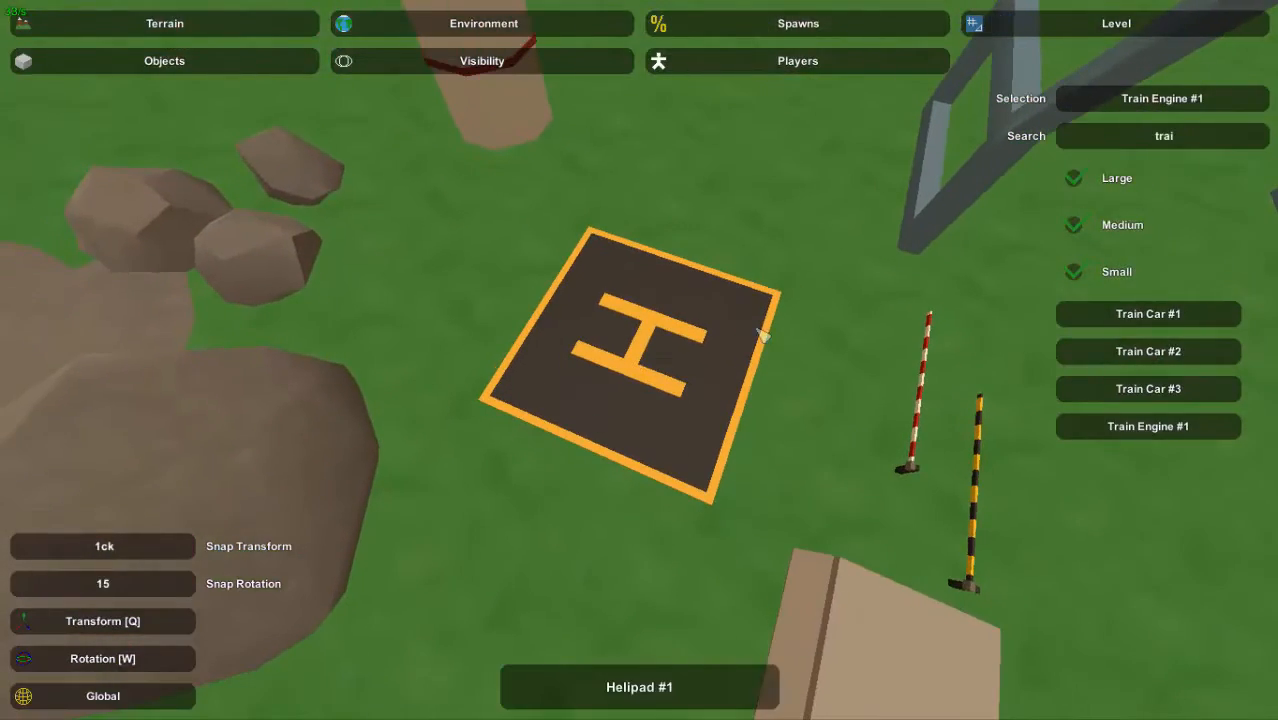
right_click_drag(703, 366, 1078, 254)
key("w")
right_click_drag(584, 502, 680, 690)
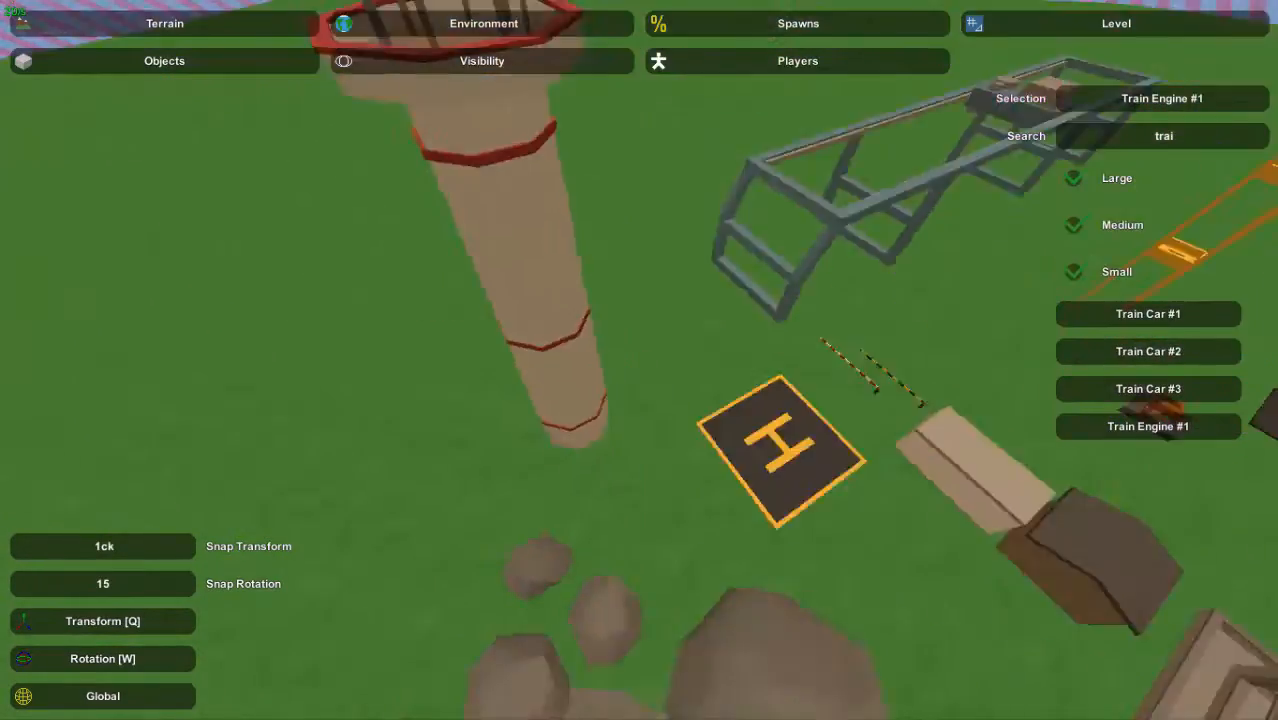
key("s")
right_click_drag(640, 360, 764, 424)
right_click_drag(822, 148, 826, 100)
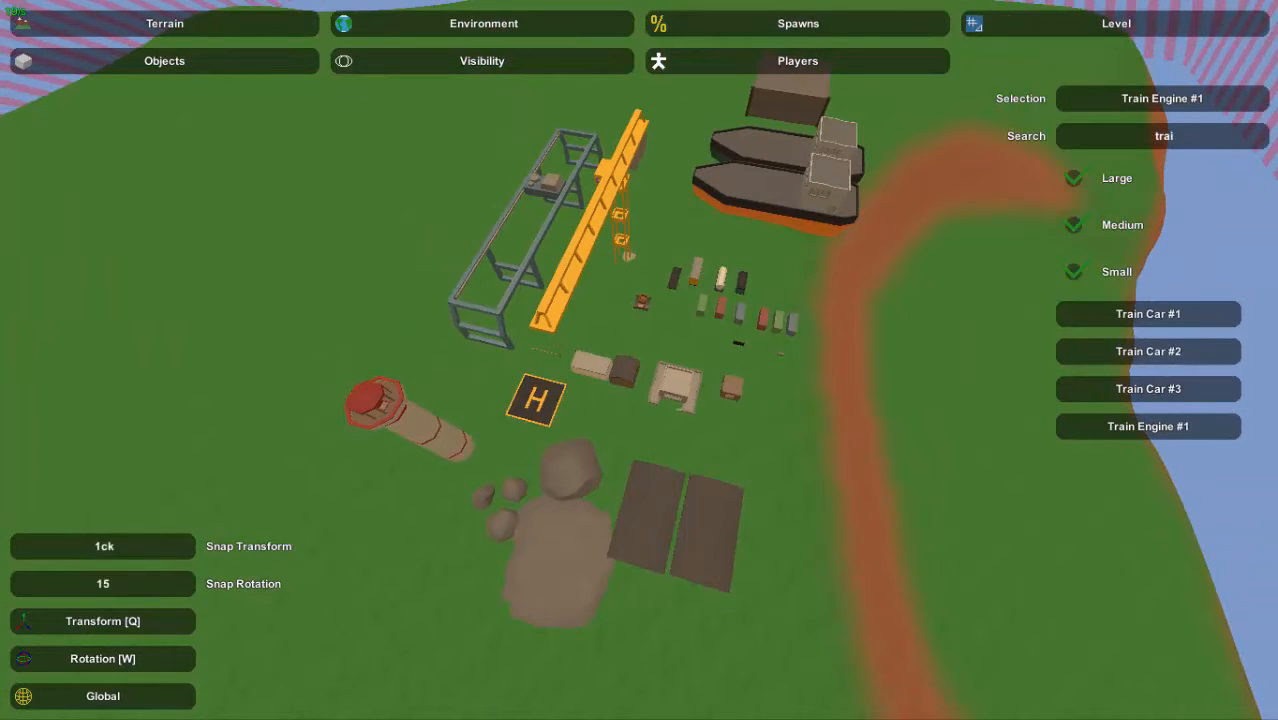
right_click_drag(640, 360, 646, 420)
Examine the top and the trolley of the gray harbor gantry crane
key("a")
key("w")
key("w")
key("a")
key("w")
key("a")
key("s")
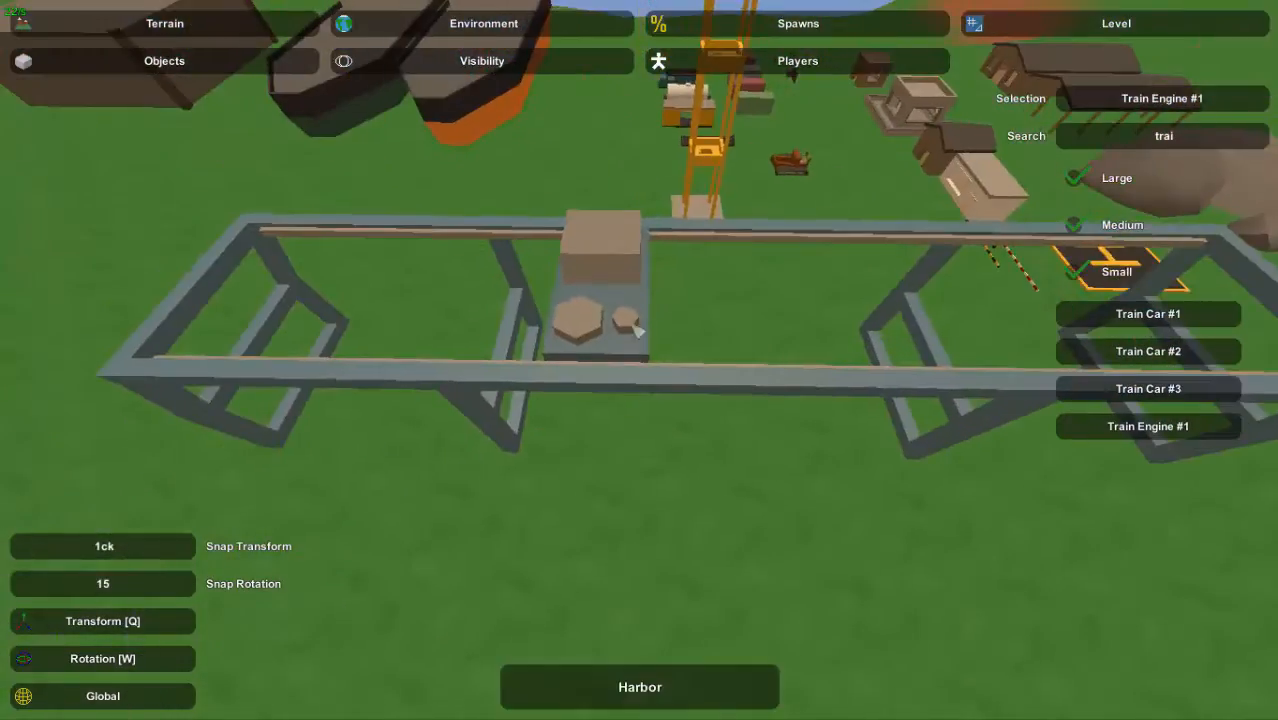
key("a")
right_click_drag(618, 300, 574, 324)
Examine the wooden building with the gabled roof and the open post-supported shelter next to it
key("d")
key("w")
key("d")
key("w")
key("a")
key("w")
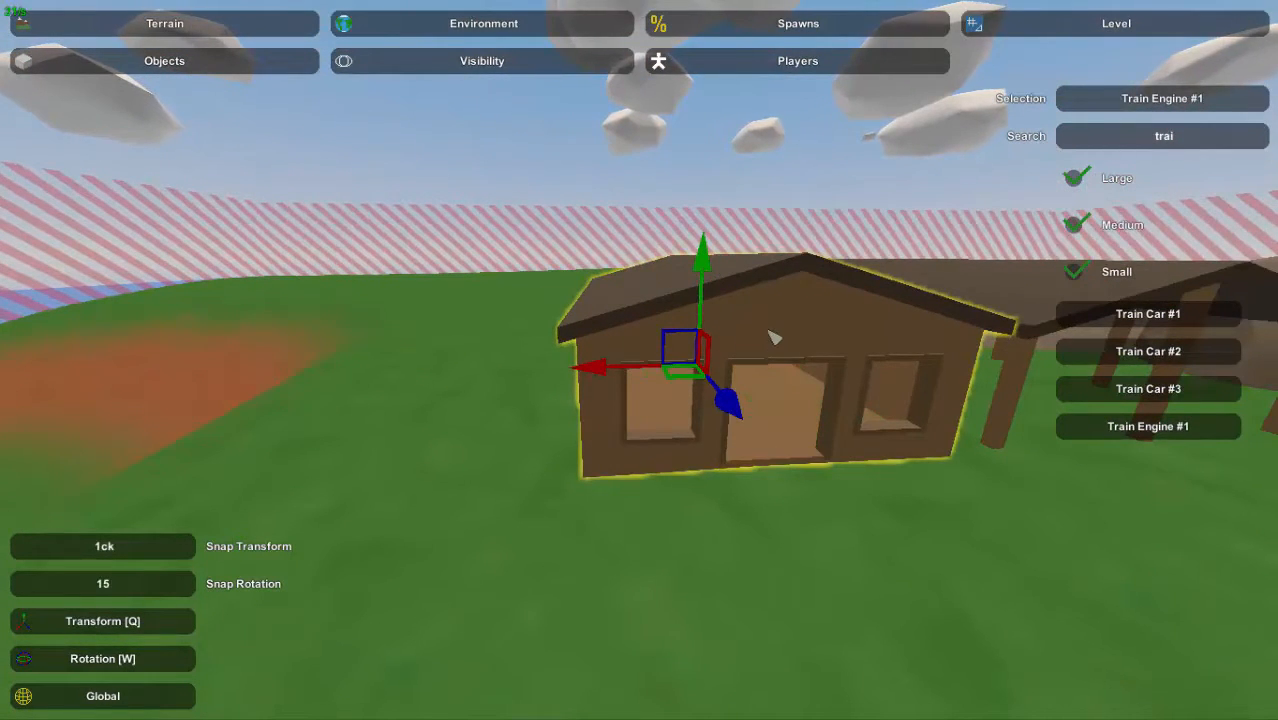
right_click_drag(574, 324, 610, 346)
key("w")
key("w")
key("w")
key("s")
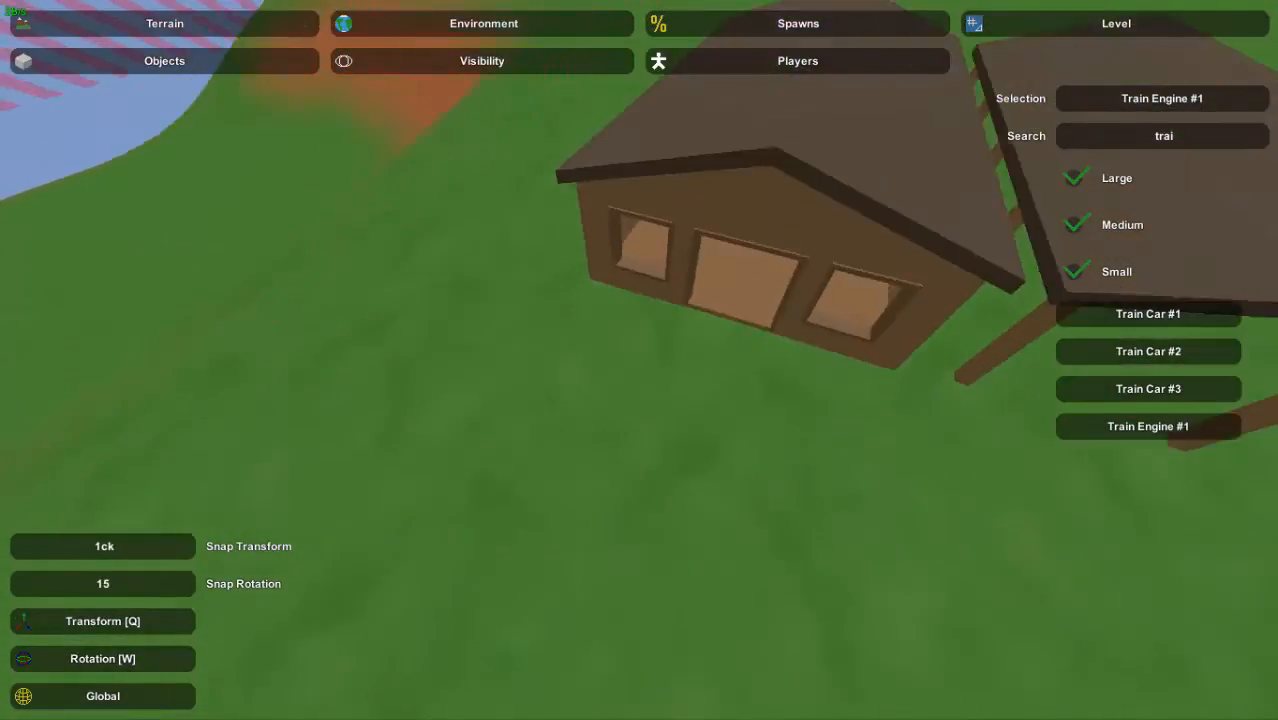
key("s")
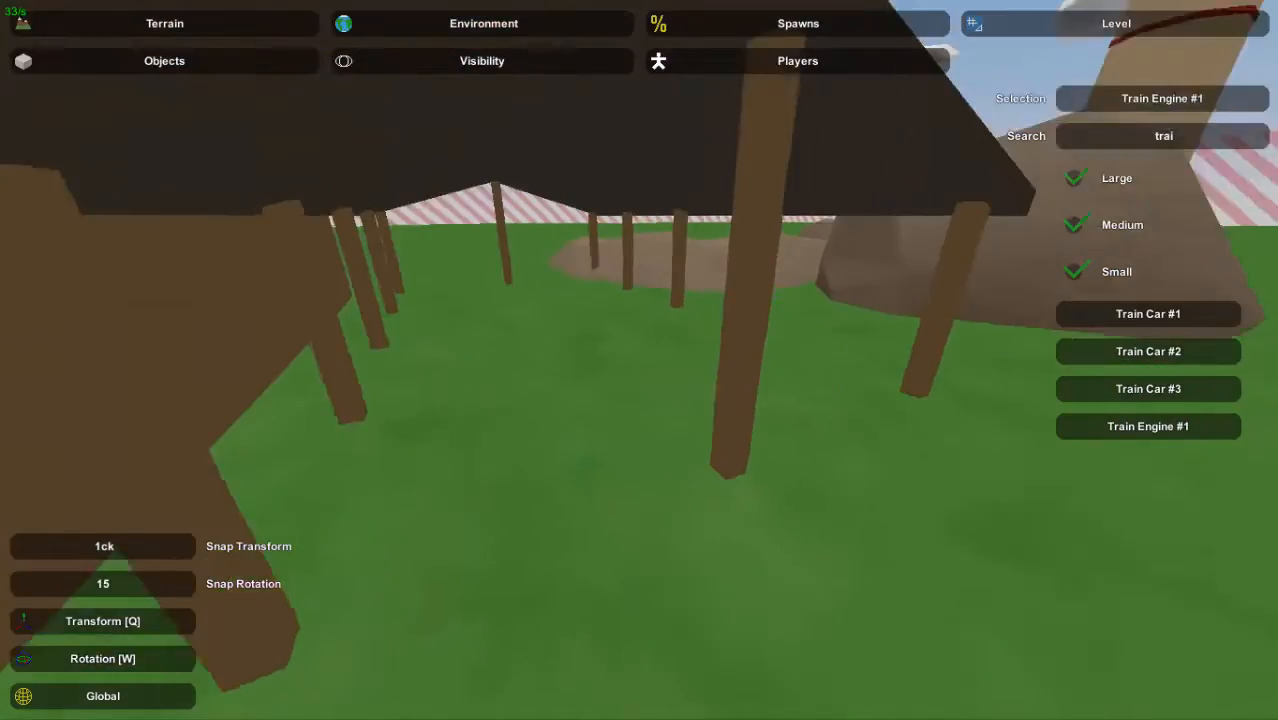
key("s")
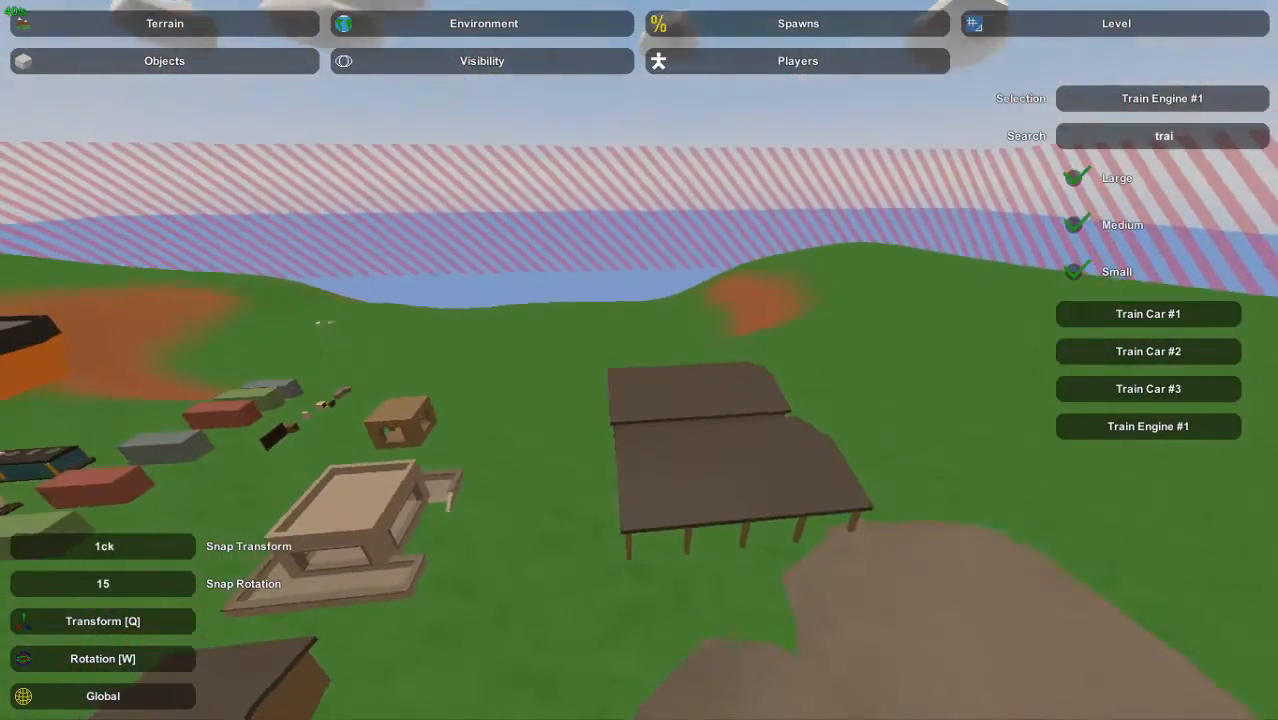
Examine the large boulders and the small rocks between the open shelter and the lighthouse
right_click_drag(640, 360, 652, 341)
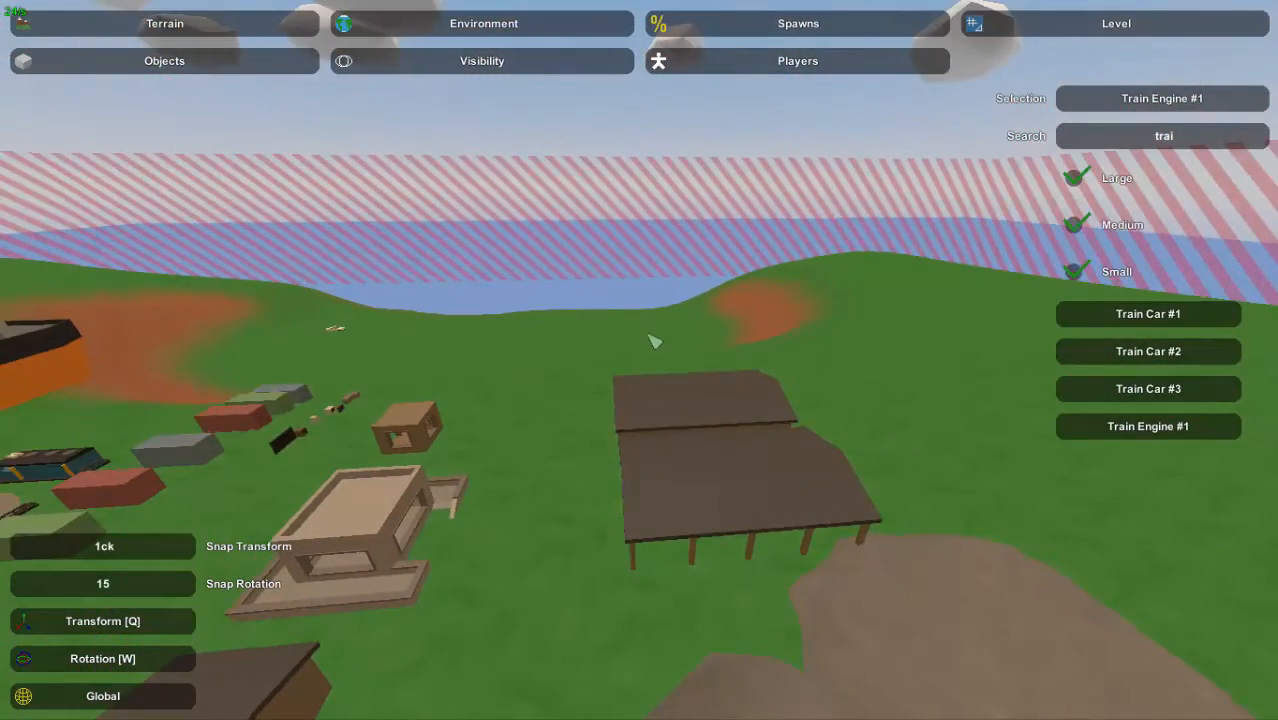
key("w")
right_click_drag(675, 493, 655, 377)
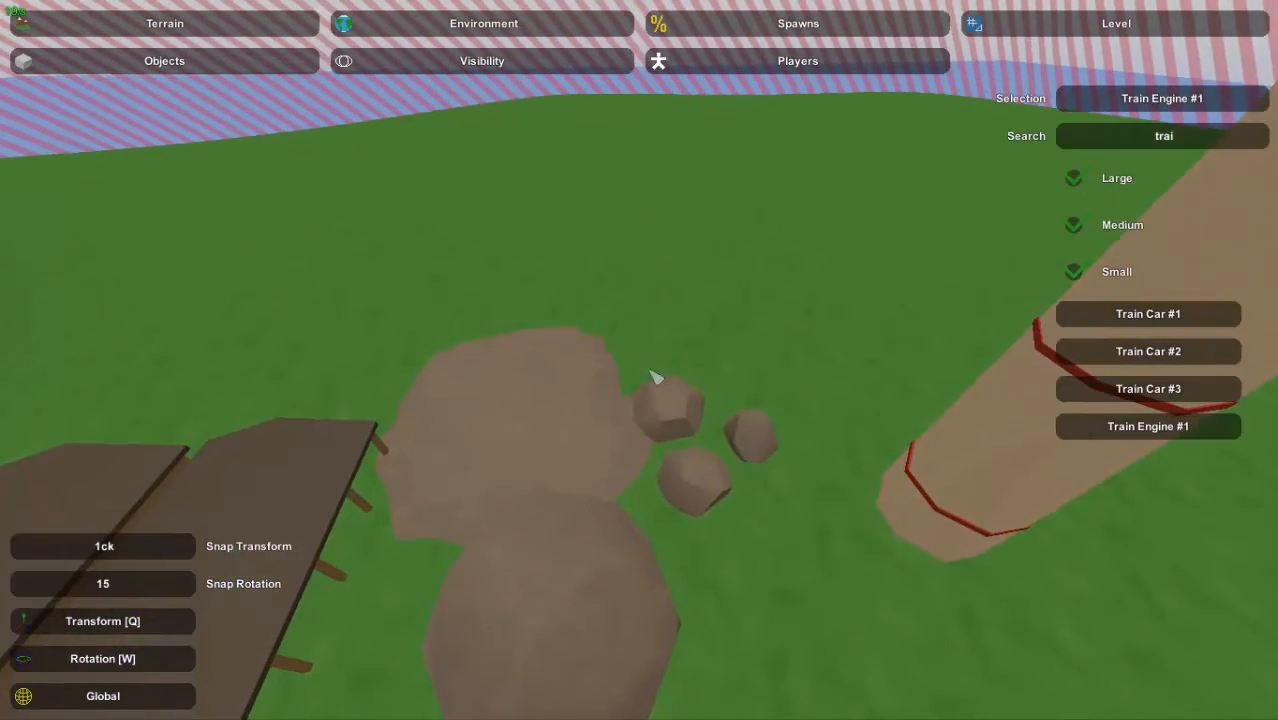
right_click_drag(700, 415, 662, 308)
key("s")
key("d")
right_click_drag(640, 360, 706, 368)
Survey the complete harbor object layout from high above, including the cranes, containers, train cars and cargo ships
key("s")
right_click_drag(628, 382, 392, 390)
key("s")
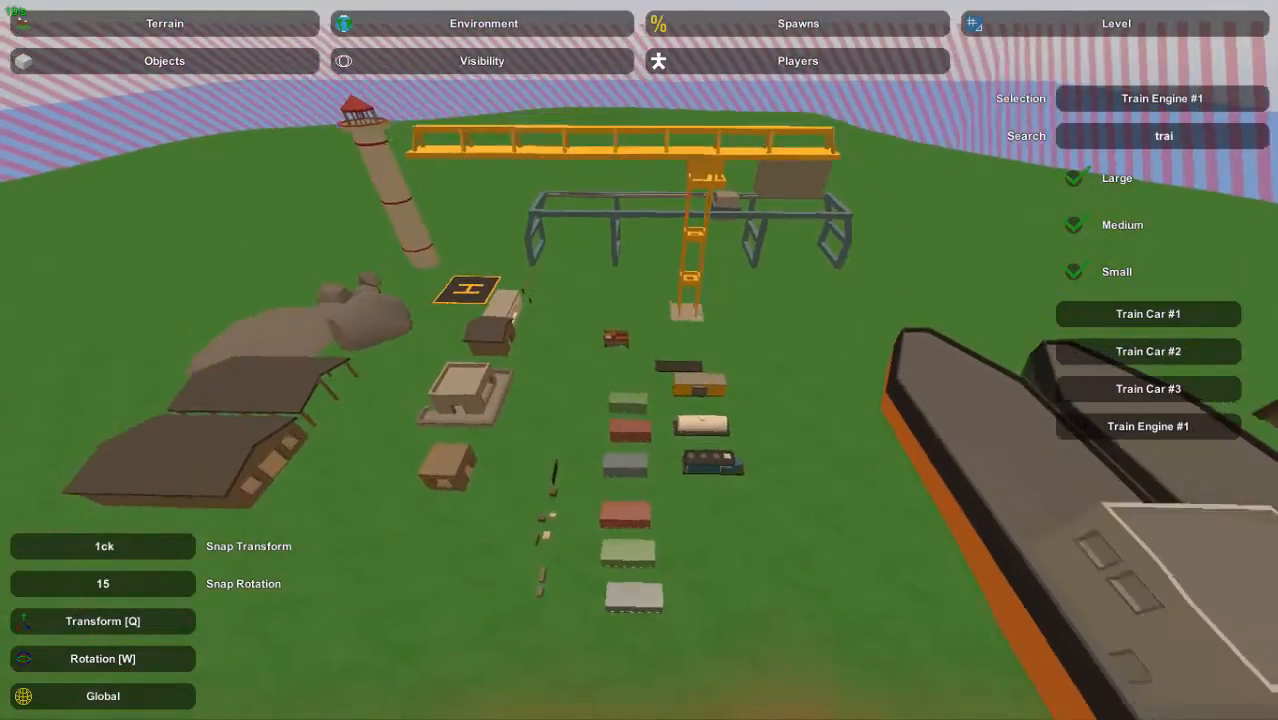
key("d")
right_click_drag(640, 360, 530, 328)
key("s")
right_click_drag(640, 360, 560, 376)
key("w")
key("s")
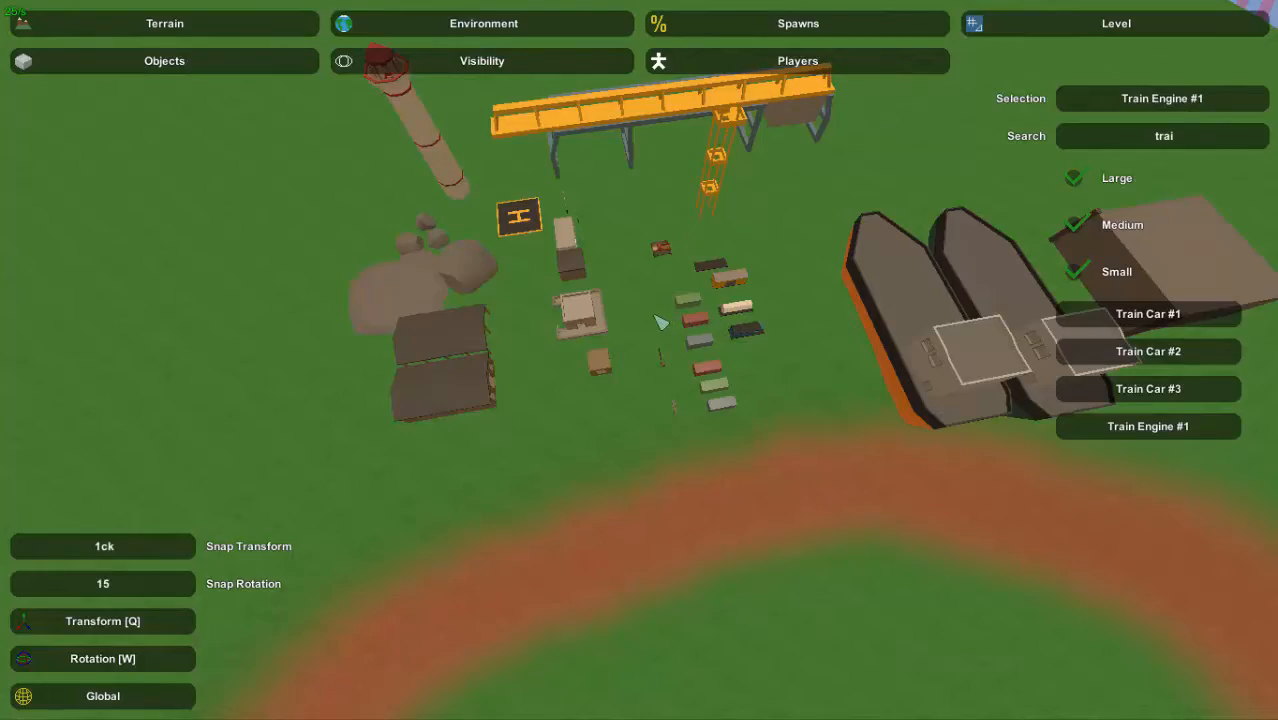
Select the dock section at the shoreline and move it into position over the water's edge
right_click_drag(712, 372, 758, 250)
key("d")
right_click_drag(639, 370, 655, 460)
left_click(640, 372)
key("w")
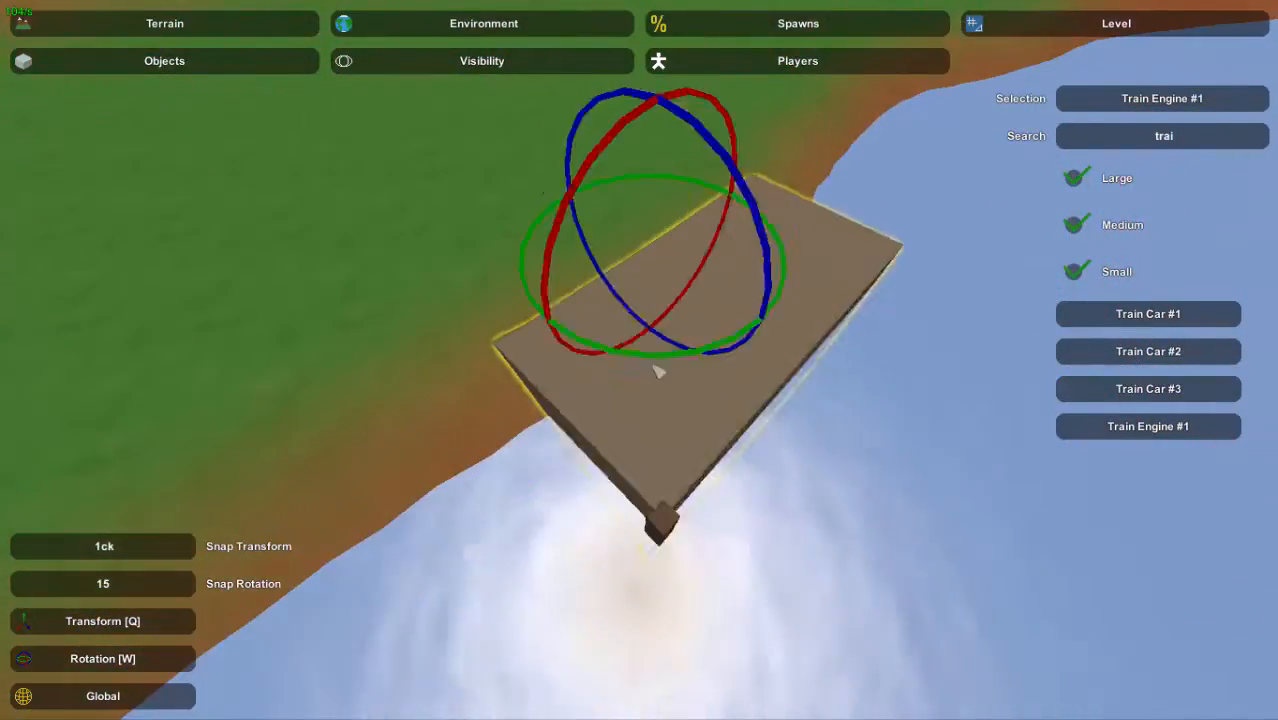
key("q")
right_click_drag(763, 372, 280, 390)
key("w")
key("d")
left_click_drag(905, 362, 757, 143)
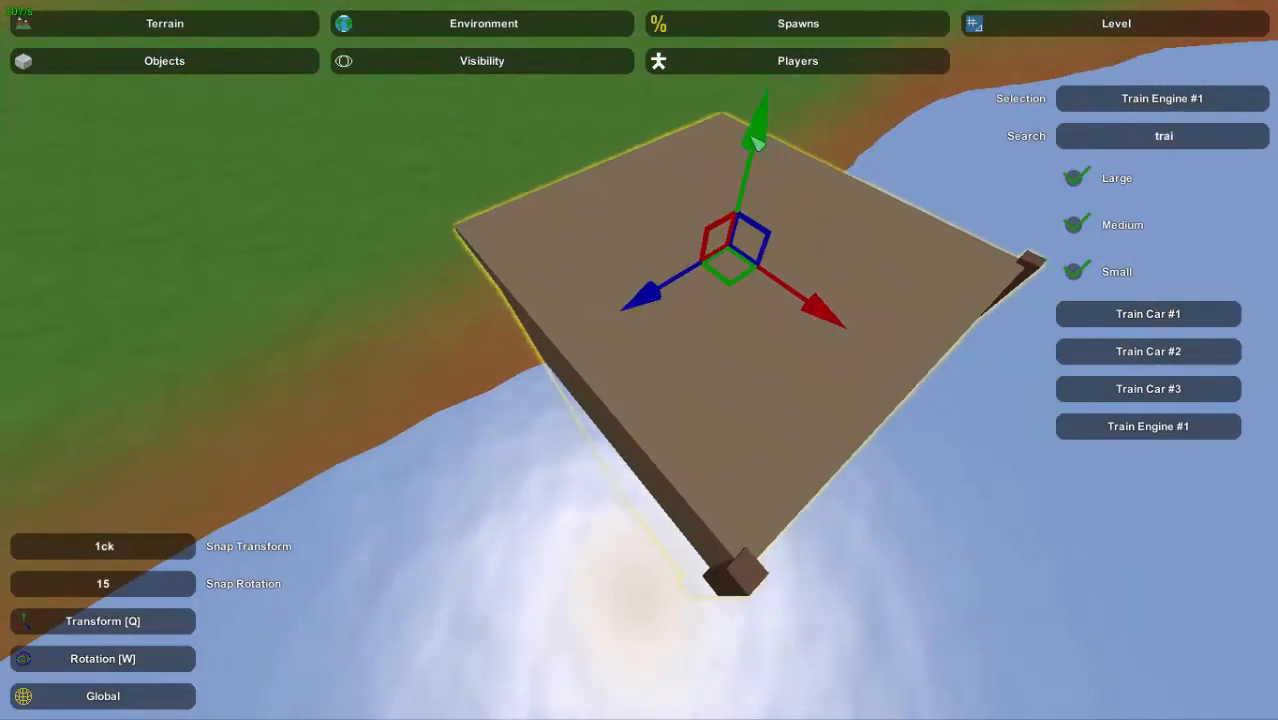
left_click_drag(815, 325, 845, 346)
Line up the selected dock section side by side with the neighbouring dock section
right_click_drag(845, 346, 660, 300)
key("d")
key("s")
key("w")
key("a")
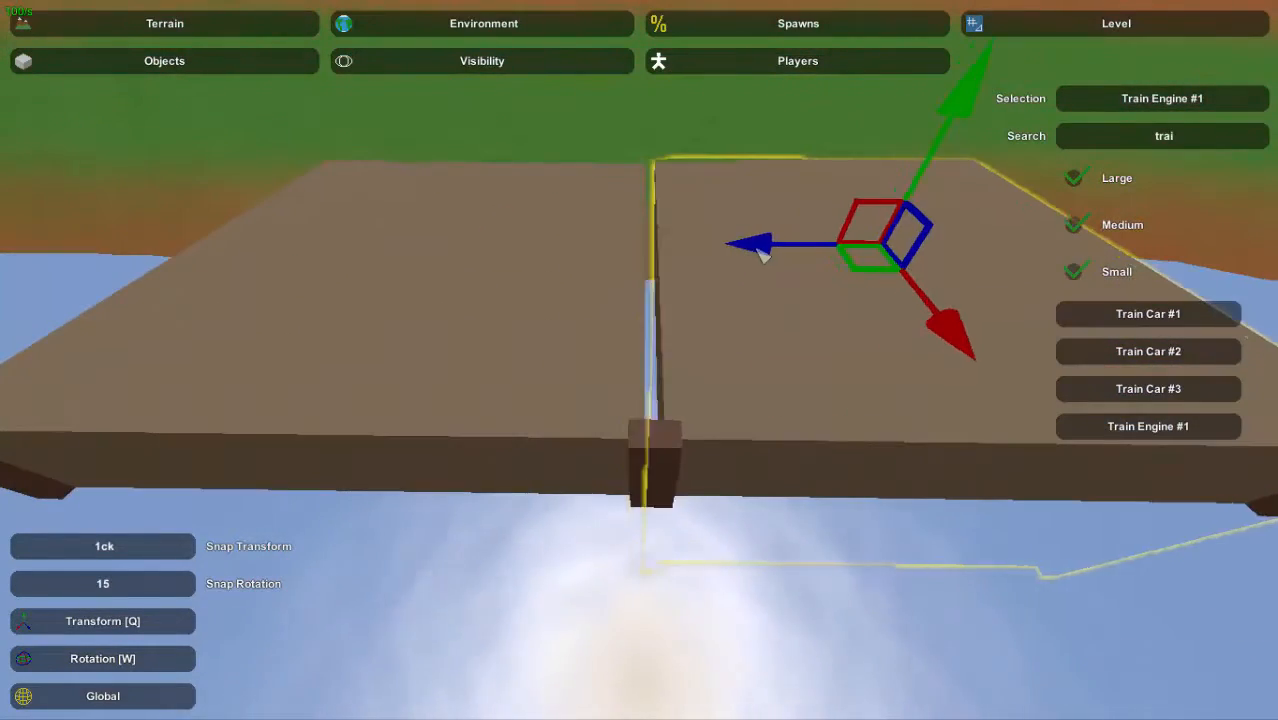
key("s")
right_click_drag(440, 442, 635, 365)
Duplicate Dock #2 and move the copies along the shoreline to extend the dock
left_click(635, 367)
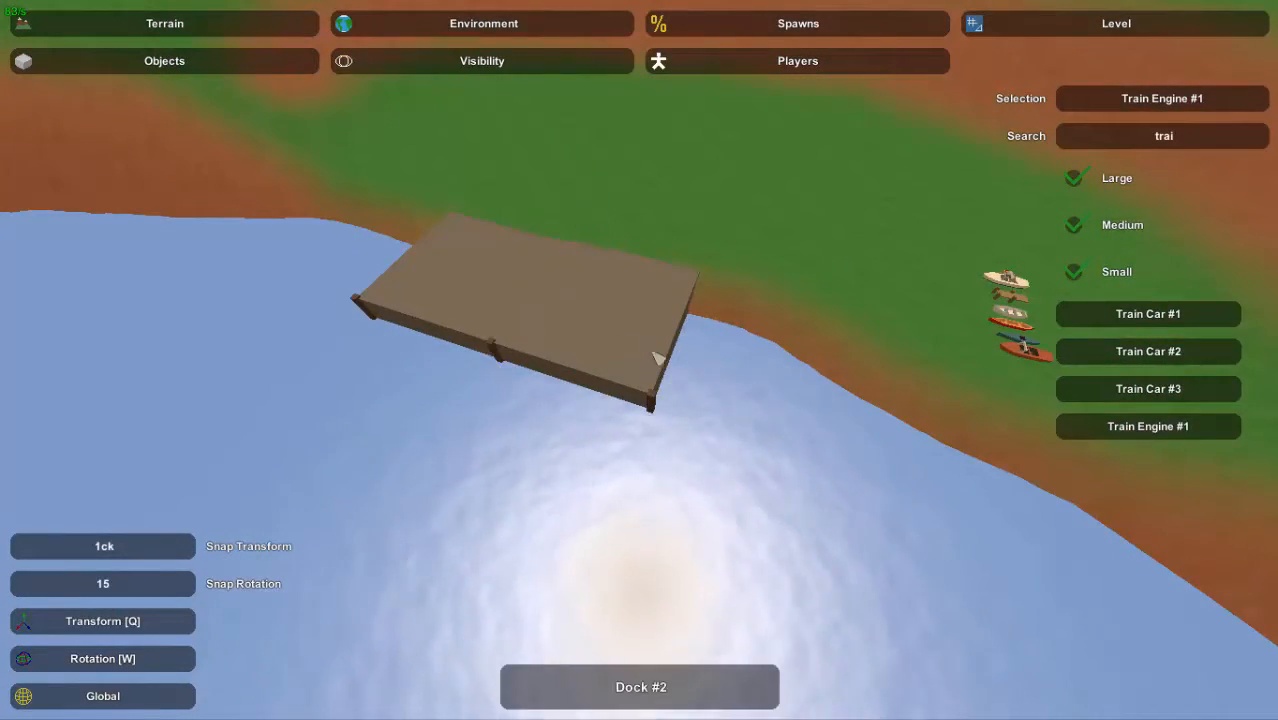
key("w")
left_click(646, 340)
key("ctrl+c")
key("ctrl+v")
left_click_drag(642, 290, 879, 412)
key("ctrl+c")
key("ctrl+v")
left_click_drag(762, 324, 1267, 210)
right_click_drag(1267, 210, 647, 362)
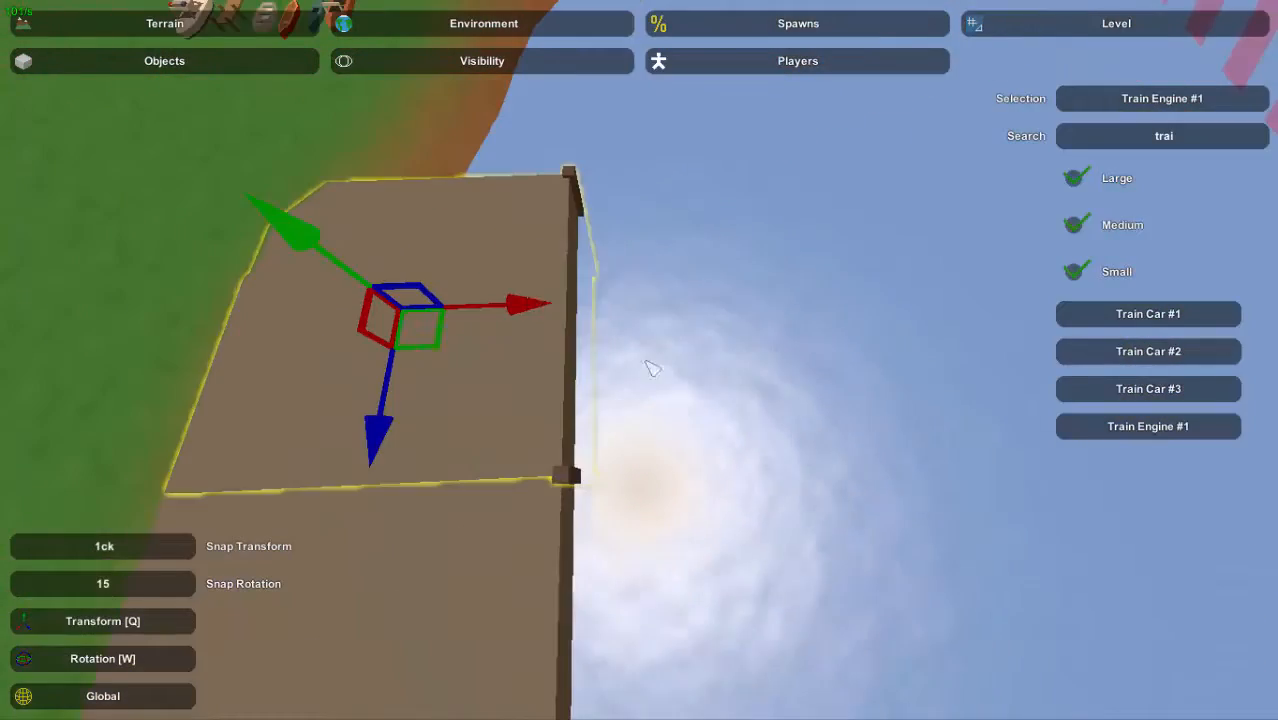
Move the duplicated dock section out over the water, flush against the seaward edge of the shoreline row
left_click_drag(545, 304, 604, 312)
left_click(548, 312)
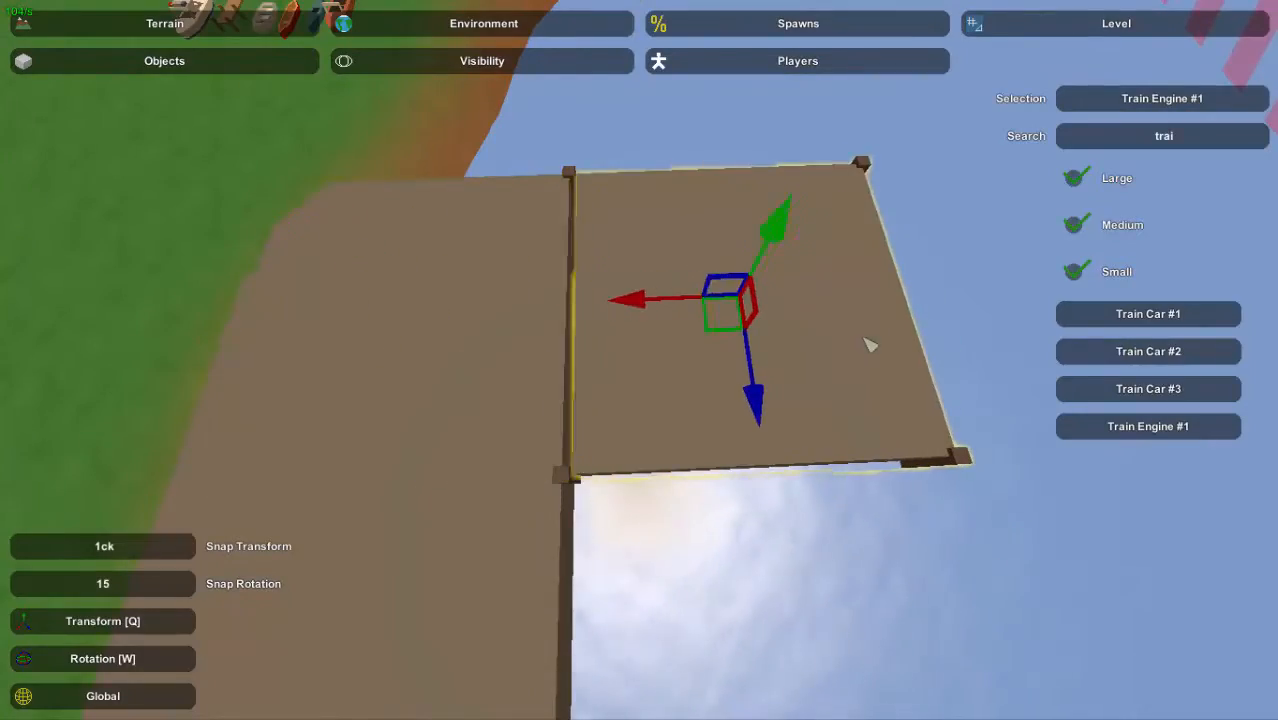
left_click_drag(871, 345, 858, 347)
left_click(693, 404)
right_click_drag(693, 404, 640, 361)
key("w")
Rotate the cargo ship and move it into position alongside the projecting dock section
left_click(648, 371)
key("w")
key("e")
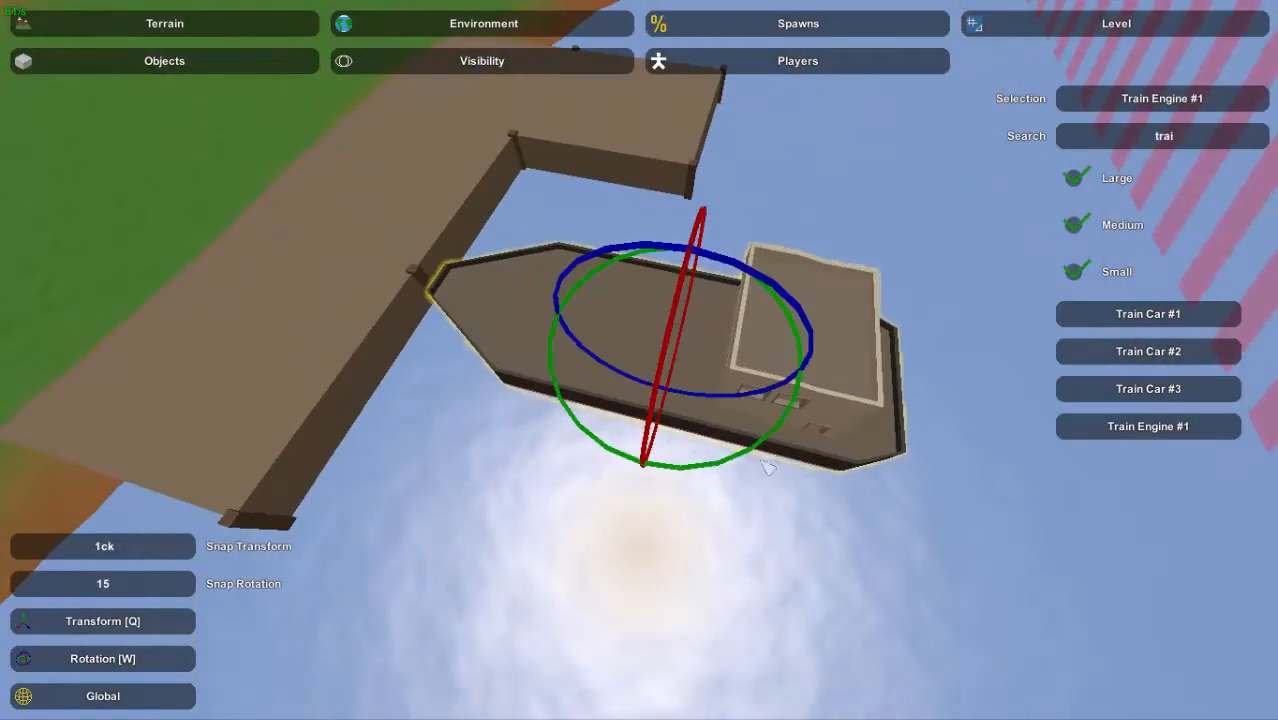
key("q")
right_click_drag(800, 456, 640, 361)
left_click_drag(606, 376, 570, 391)
key("w")
right_click_drag(570, 391, 640, 361)
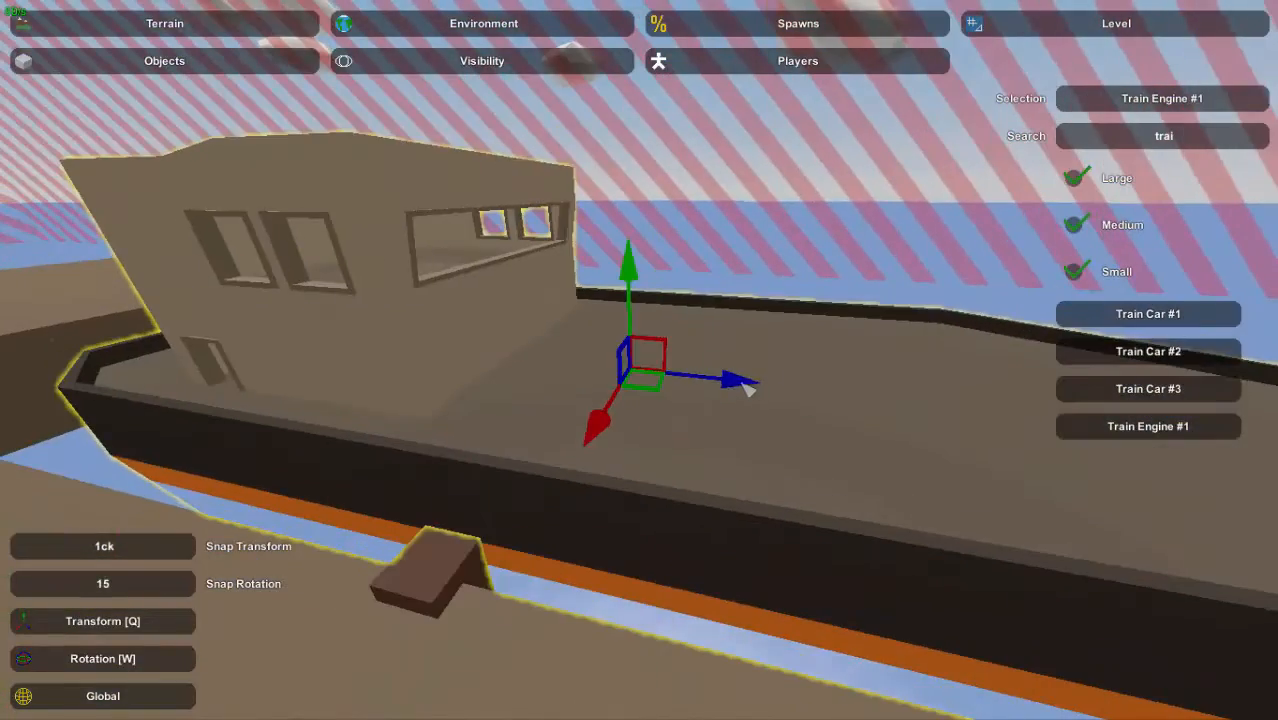
left_click_drag(743, 385, 774, 389)
left_click(776, 402)
key("s")
Position the gantry crane over the dock sections beside the cargo ship
right_click_drag(776, 402, 684, 348)
key("w")
key("w")
key("e")
key("w")
key("w")
key("e")
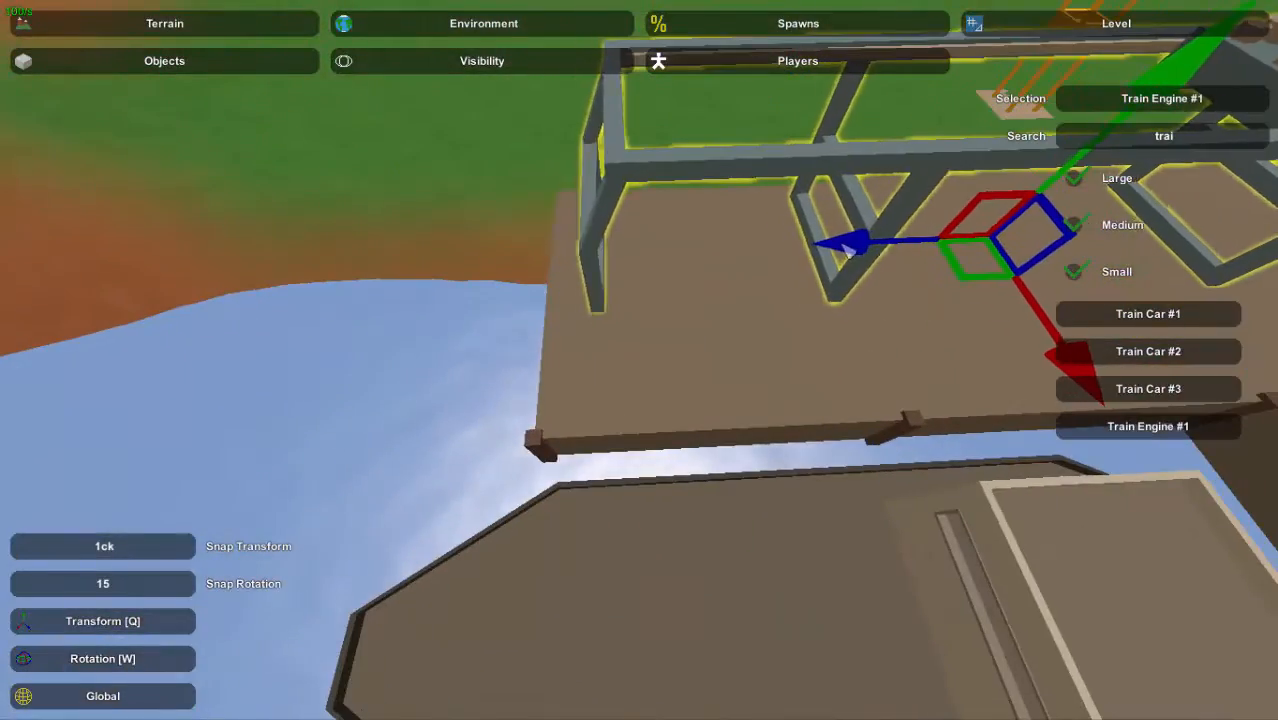
left_click_drag(848, 250, 812, 252)
Extend the pier alongside the cargo ship with another dock section at its seaward end
right_click_drag(812, 252, 648, 370)
key("d")
key("s")
key("a")
key("d")
right_click_drag(706, 280, 648, 383)
key("d")
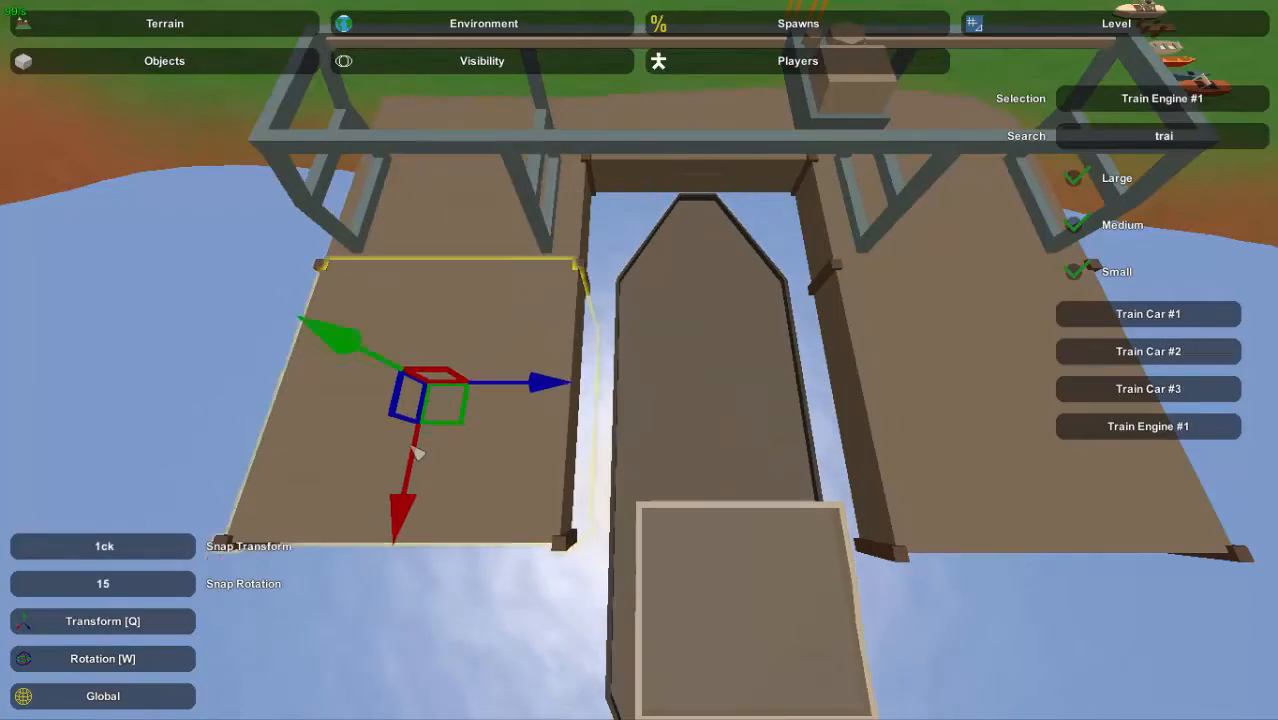
left_click(413, 448)
Duplicate the gantry crane and move the copy toward the seaward end of the piers
right_click_drag(413, 448, 640, 361)
key("d")
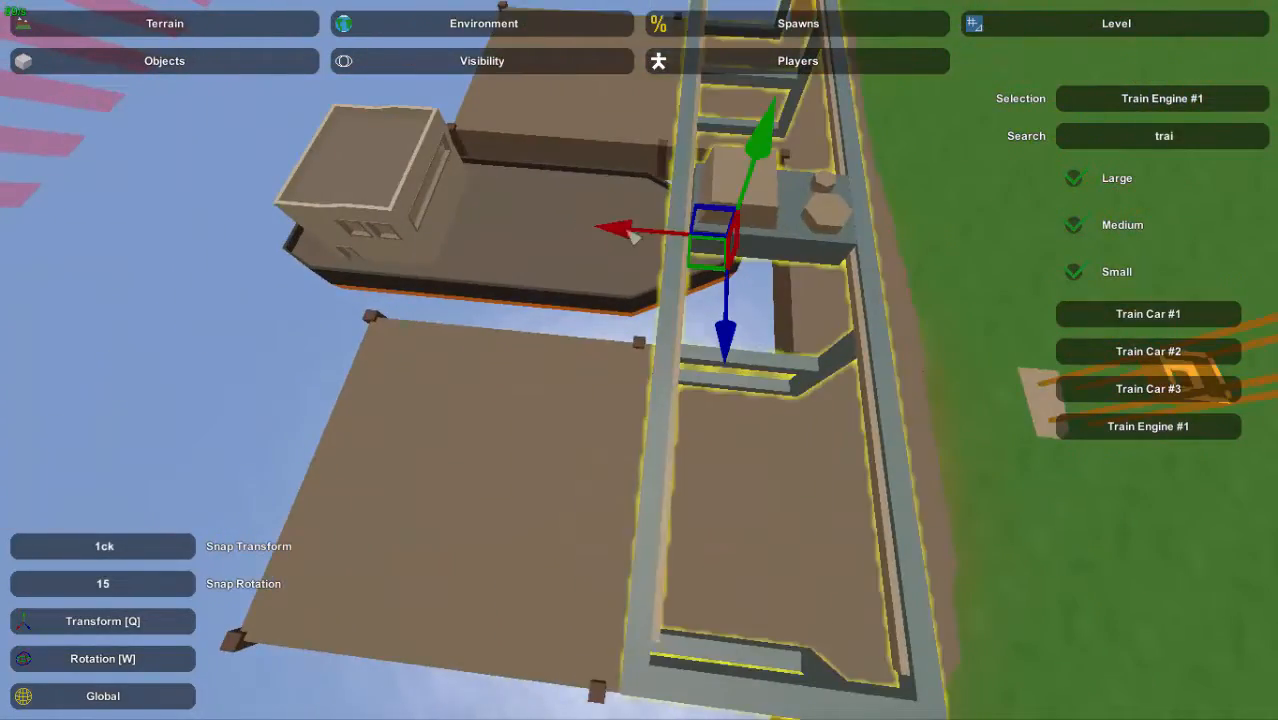
key("a")
right_click_drag(557, 330, 640, 361)
key("d")
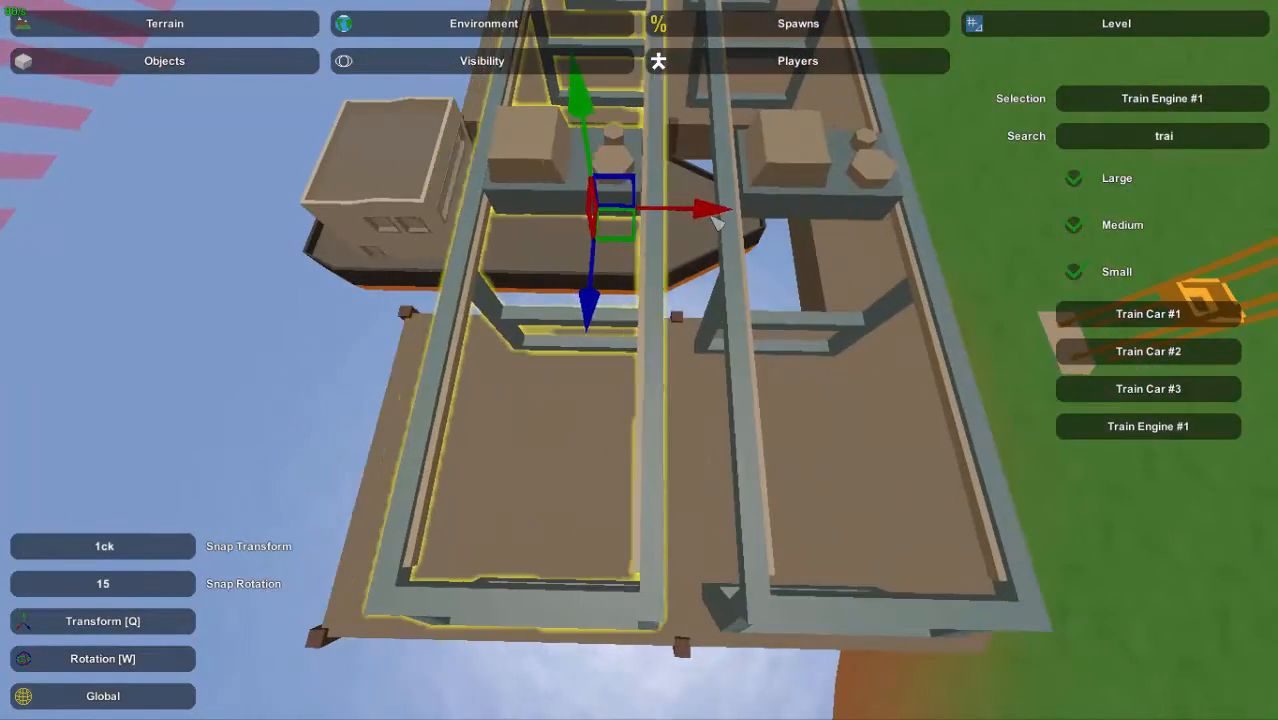
key("w")
right_click_drag(717, 223, 640, 361)
Adjust the spacing of the gantry cranes so the copy stands over the outer dock sections
mouse_move(626, 165)
left_mouse_down()
mouse_move(640, 170)
mouse_move(627, 168)
left_mouse_up()
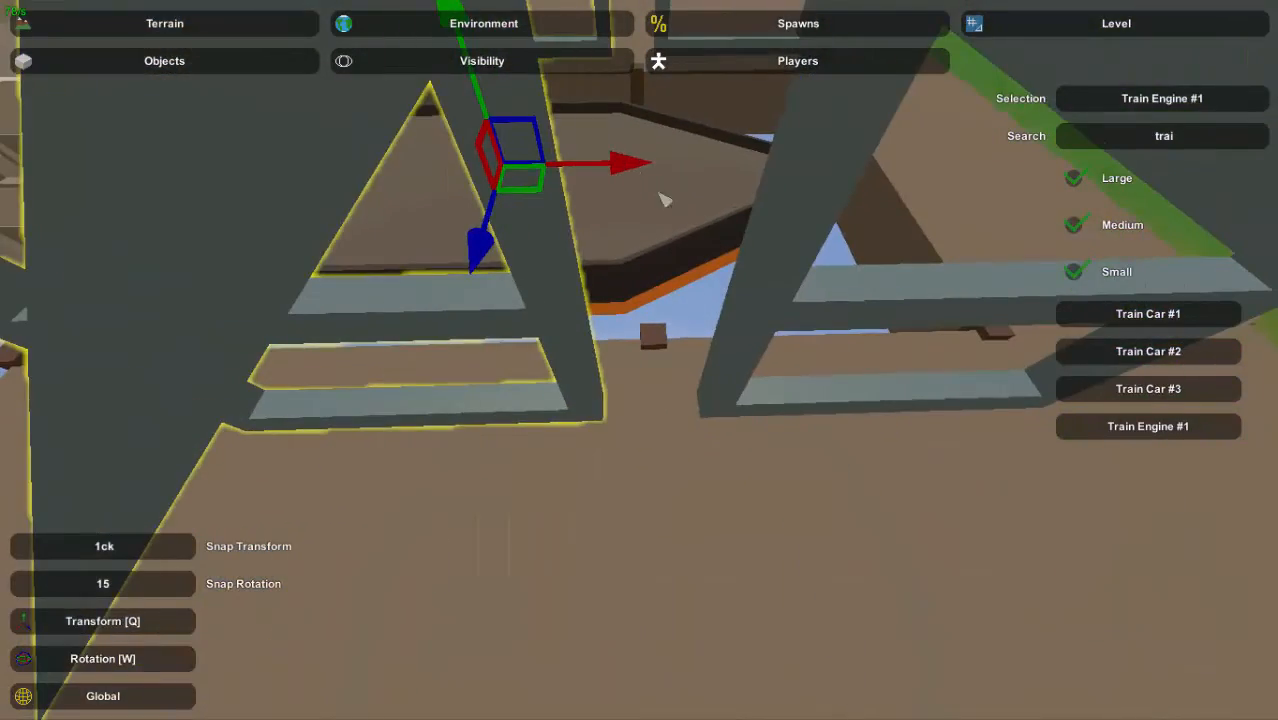
right_click_drag(663, 200, 566, 230)
left_click(692, 290)
right_click_drag(692, 290, 640, 361)
key("w")
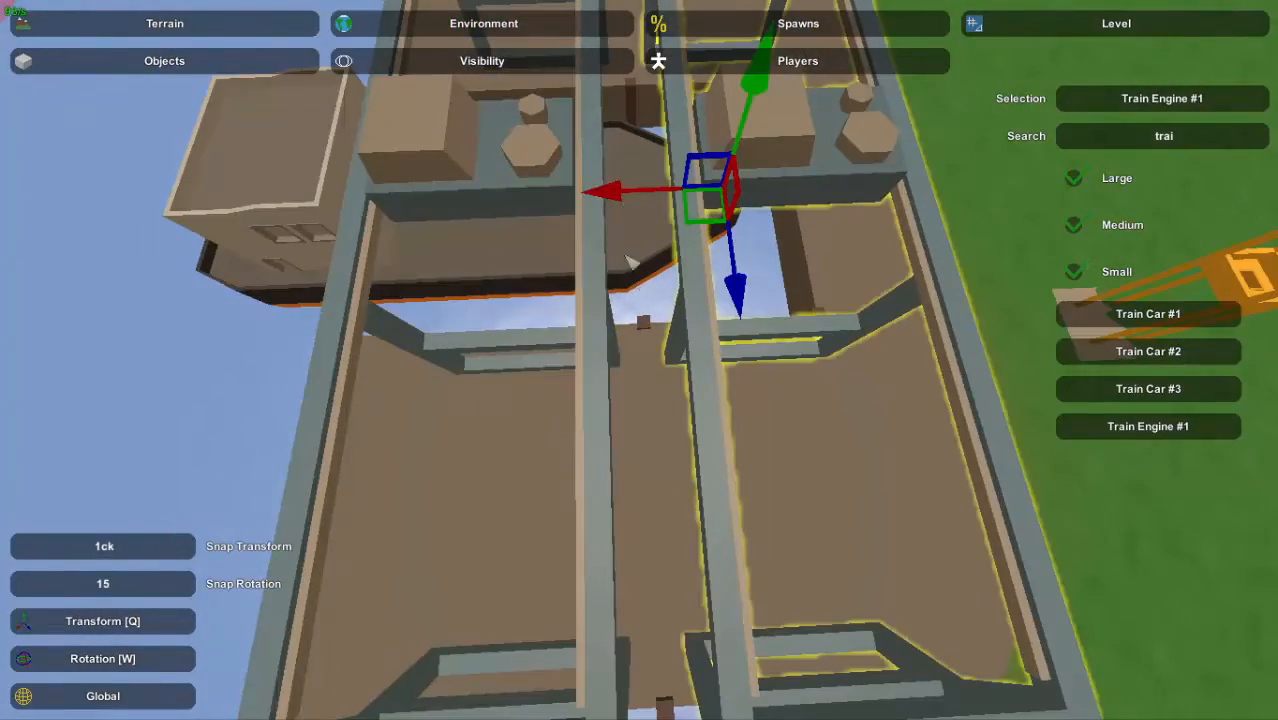
right_click_drag(686, 283, 610, 257)
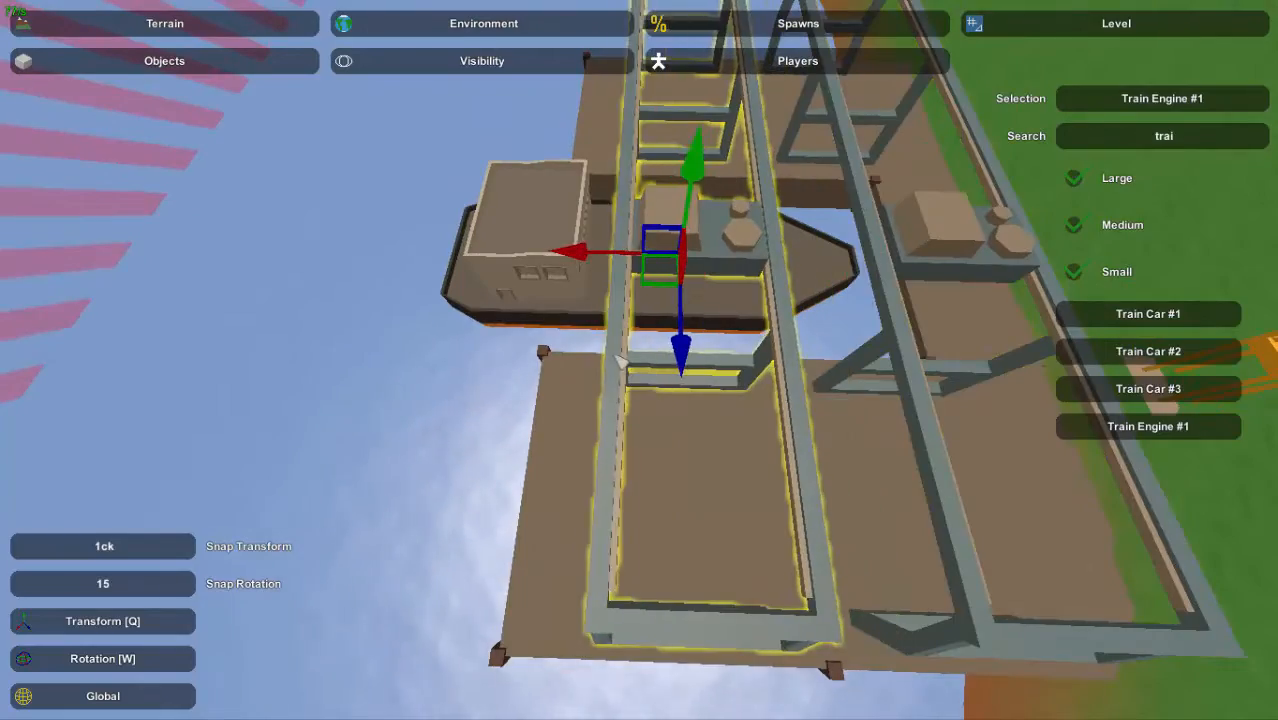
right_click_drag(893, 350, 565, 243)
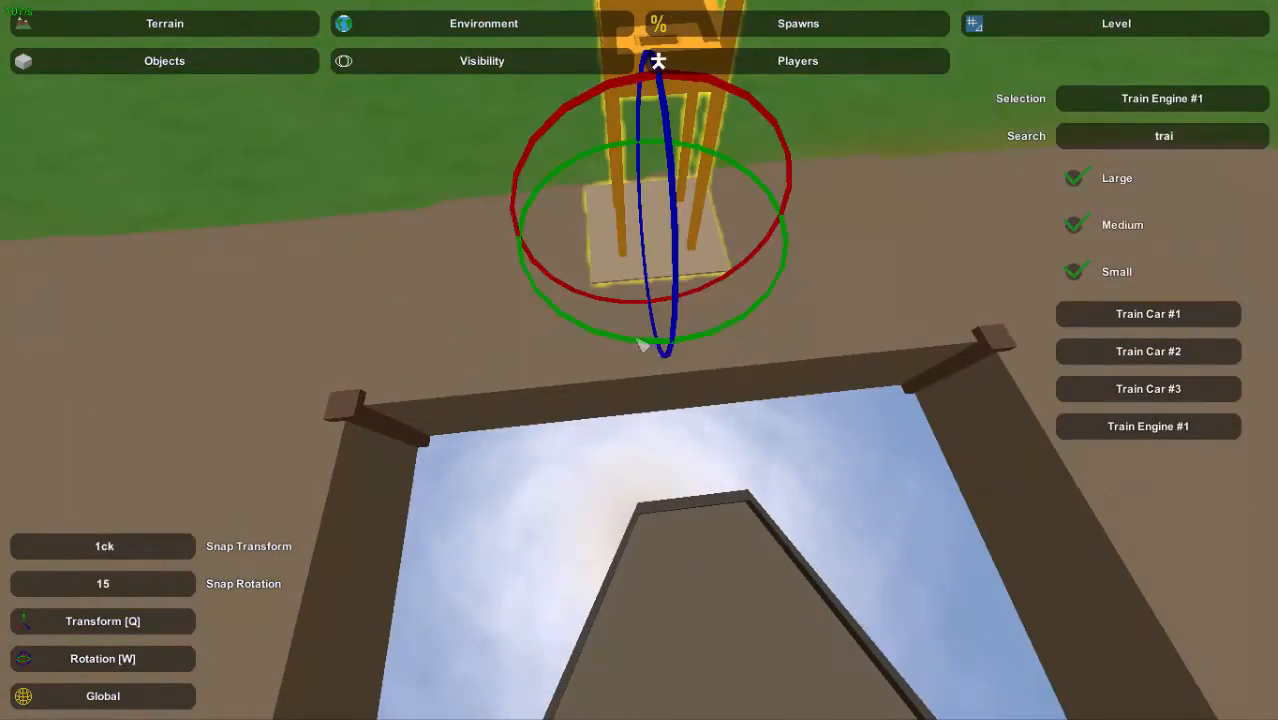
Rotate the yellow tower crane at the head of the ship's berth
right_click_drag(730, 345, 638, 346)
key("f")
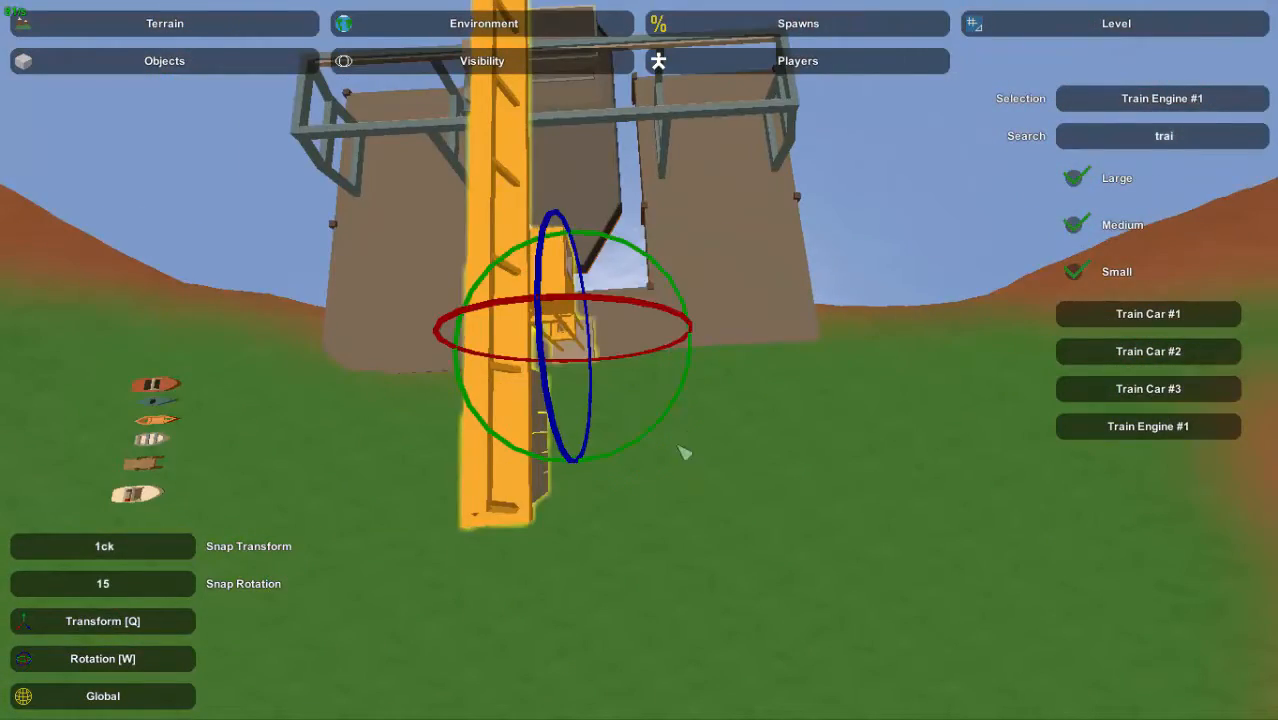
right_click_drag(708, 258, 640, 361)
left_click(547, 416)
right_click_drag(547, 416, 640, 361)
Place a dock section inland behind the pier, at the edge of the grass
key("q")
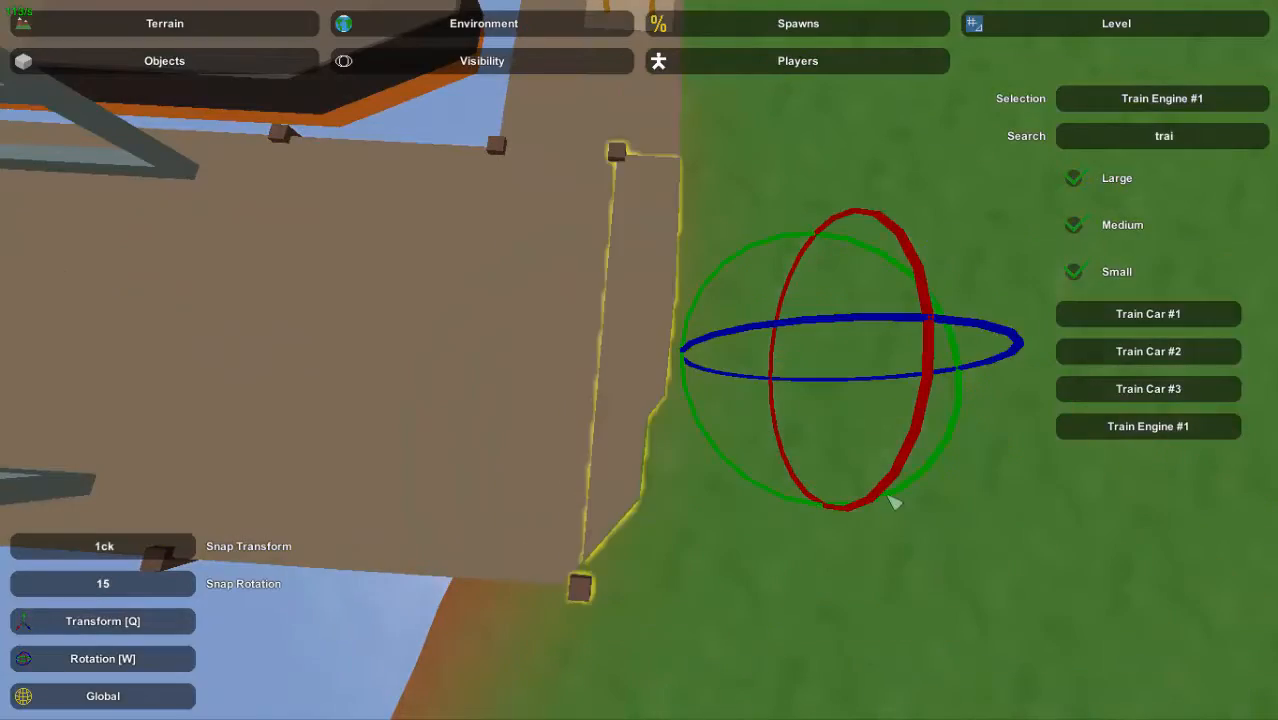
right_click_drag(768, 506, 640, 361)
left_click(693, 305)
right_click_drag(693, 305, 640, 361)
right_click_drag(640, 425, 670, 357)
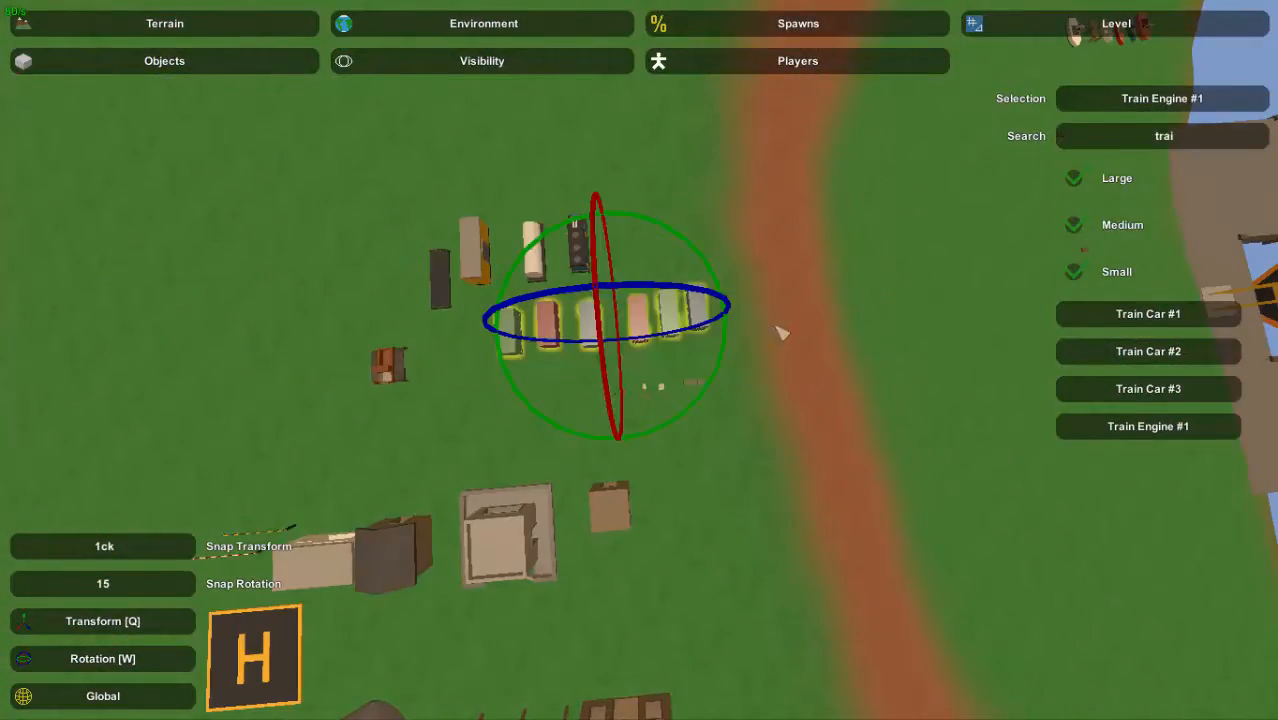
Bring the shipping containers over from the object layout and place a red one on the ship's bow
right_click_drag(782, 333, 640, 361)
key("e")
key("e")
right_click_drag(528, 370, 640, 361)
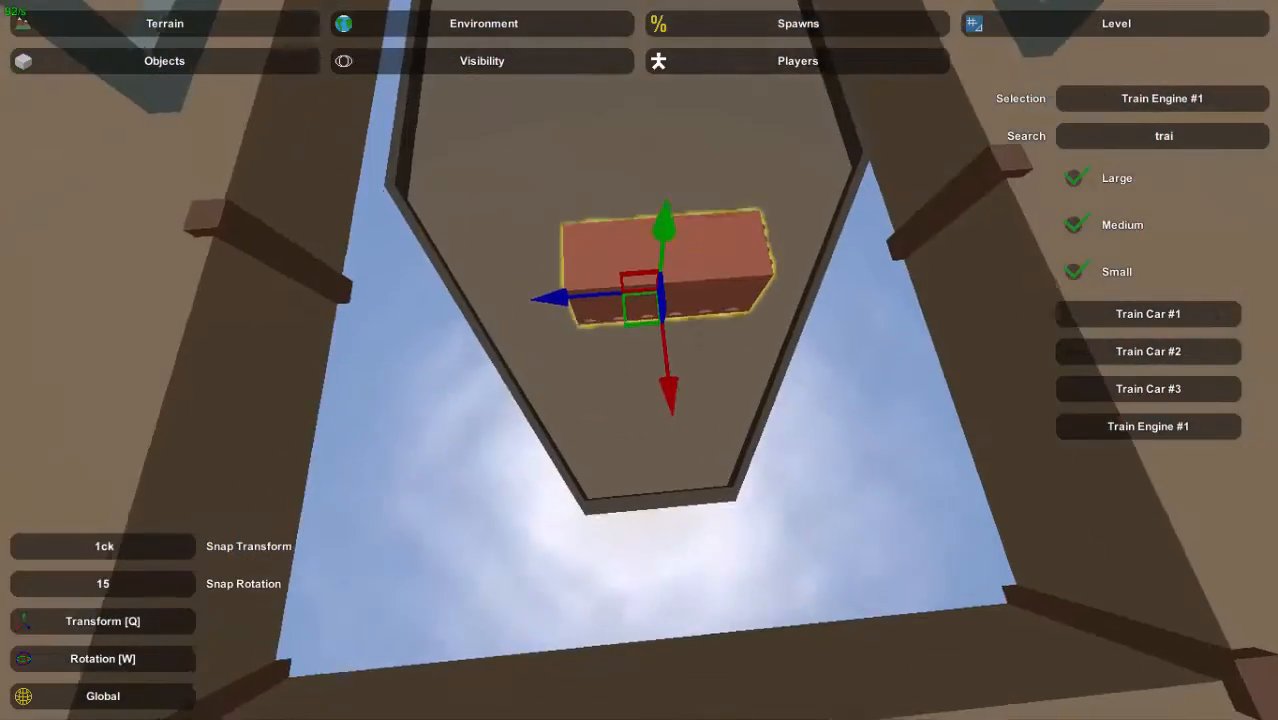
right_click_drag(543, 310, 640, 361)
left_click(410, 460)
right_click_drag(410, 460, 640, 361)
Arrange further shipping containers in pairs on the ship's deck behind the red bow container
key("e")
right_click_drag(590, 287, 640, 361)
key("e")
key("w")
mouse_move(757, 335)
left_mouse_down()
mouse_move(750, 385)
mouse_move(757, 340)
left_mouse_up()
key("q")
right_click_drag(700, 350, 640, 361)
right_click_drag(648, 419, 640, 361)
key("e")
right_click_drag(566, 419, 640, 361)
Line up the green container and the remaining containers with the rows on the ship's foredeck
left_click(619, 368)
key("e")
mouse_move(742, 390)
right_mouse_down()
mouse_move(640, 361)
mouse_move(733, 398)
right_mouse_up()
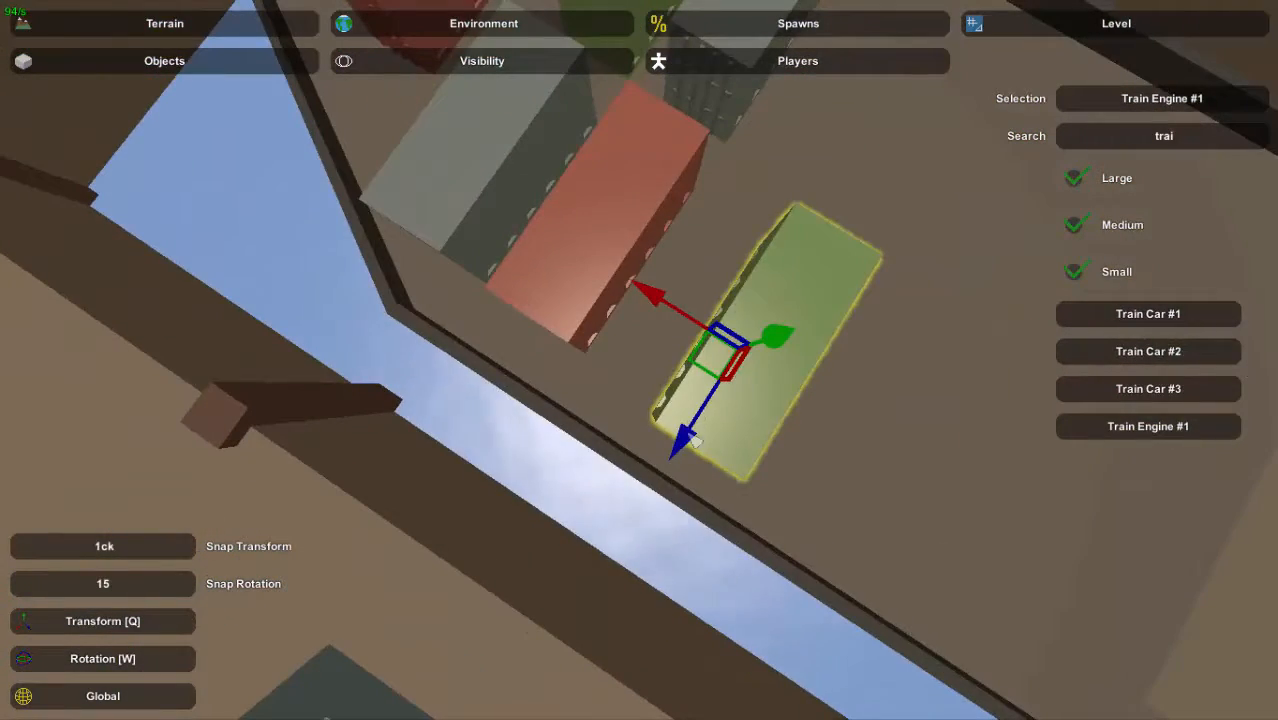
right_click_drag(657, 418, 640, 361)
left_click_drag(705, 366, 714, 370)
right_click_drag(714, 370, 640, 361)
left_click(575, 210)
right_click_drag(725, 474, 640, 361)
left_click_drag(662, 425, 655, 432)
right_click_drag(655, 432, 640, 361)
Select the rear container rows on the foredeck and place a second group of containers closer to the ship's bridge
left_click(695, 282)
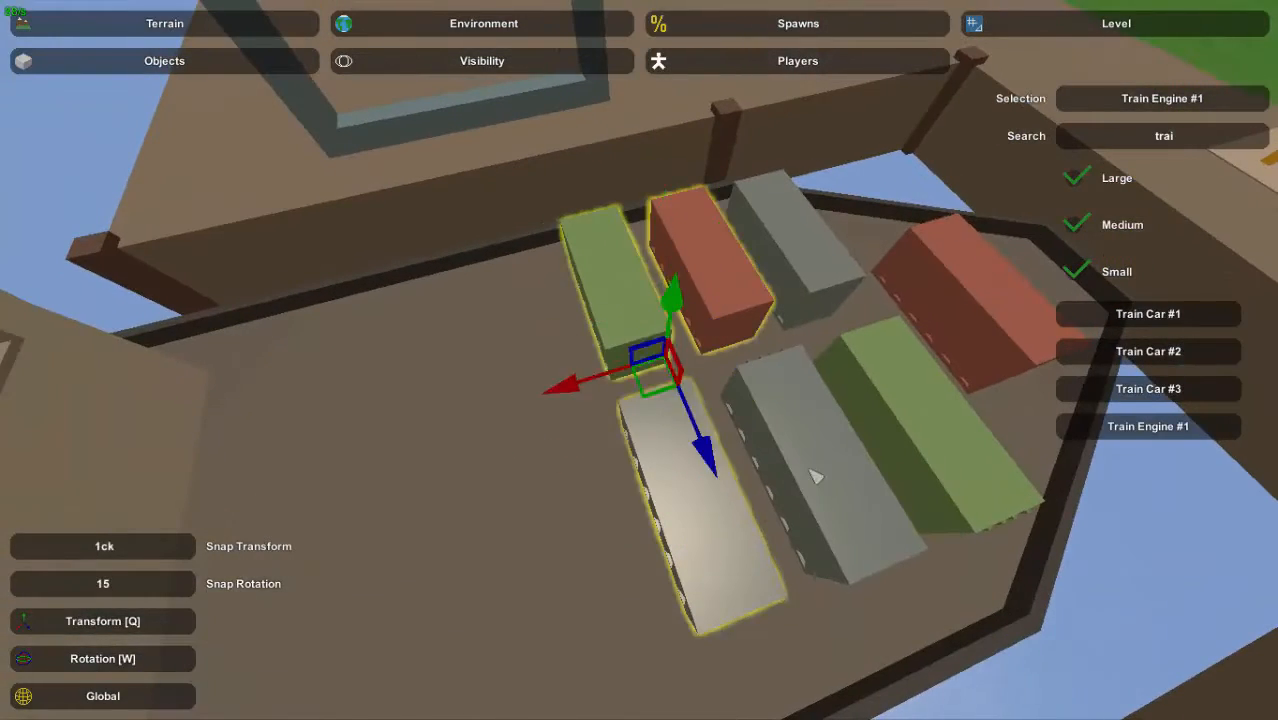
right_click_drag(855, 437, 652, 360)
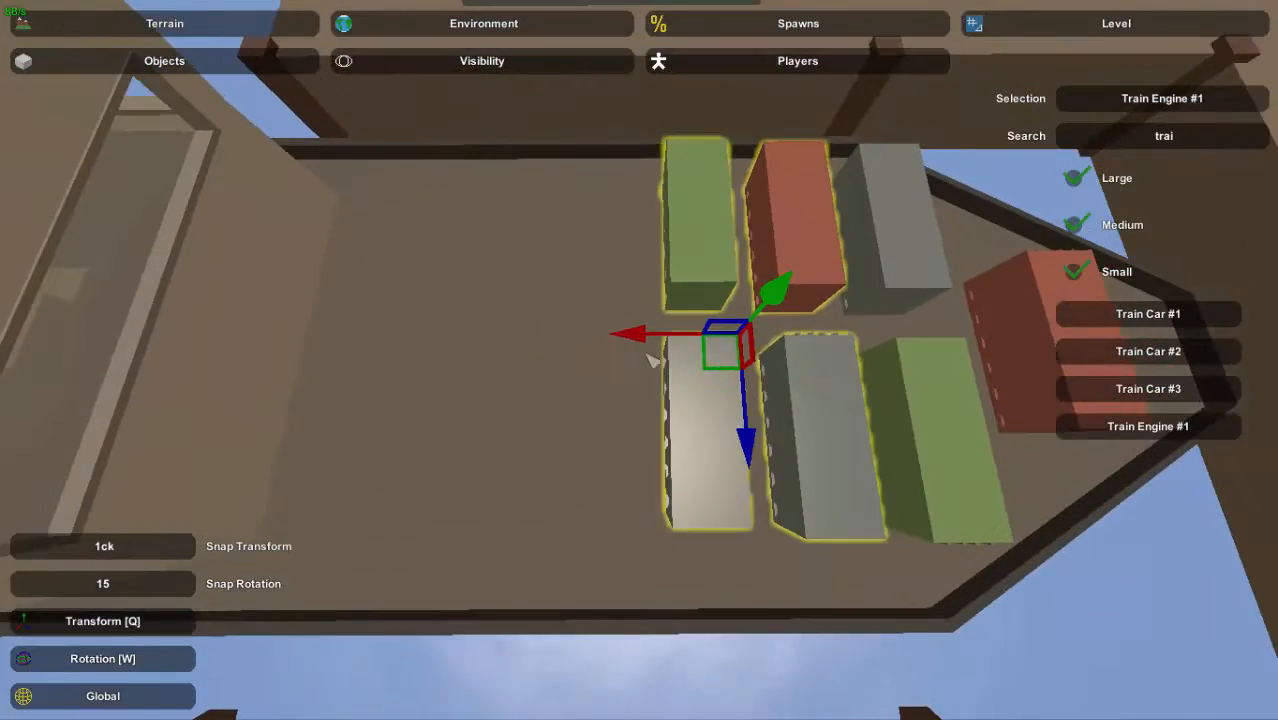
right_click_drag(424, 470, 640, 361)
left_click_drag(548, 298, 592, 300)
right_click_drag(592, 300, 640, 361)
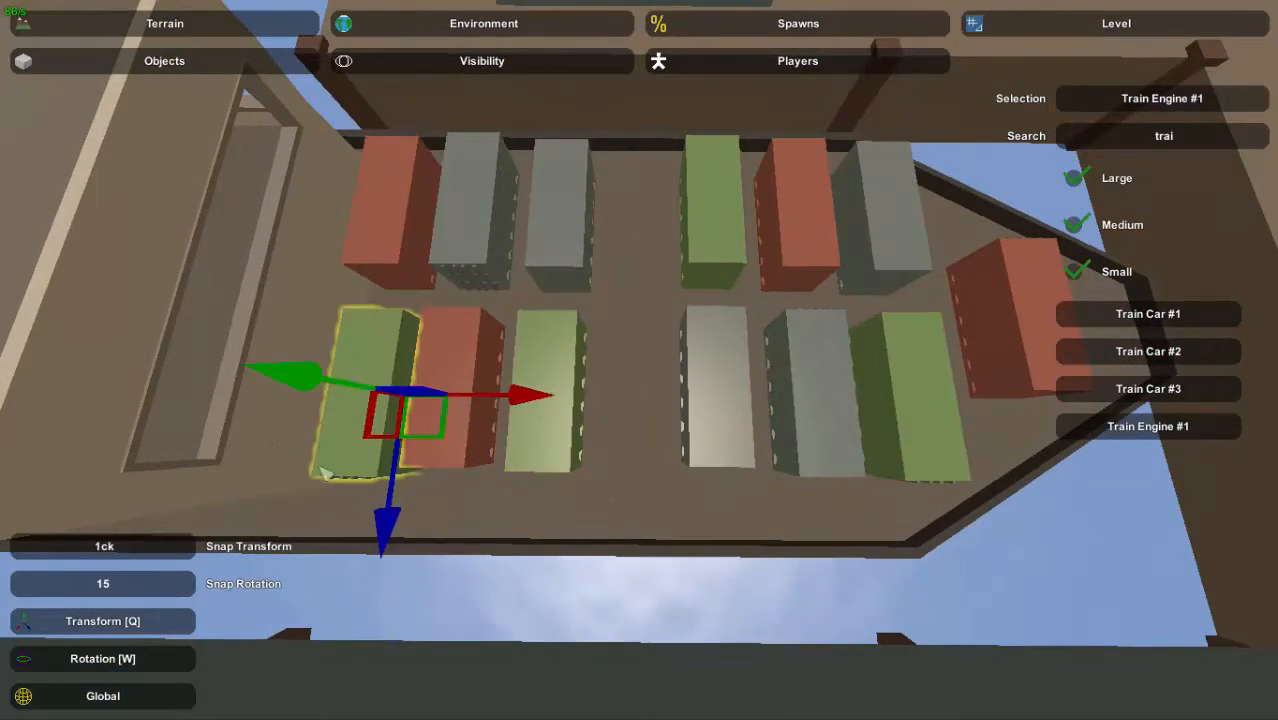
Line up the green container nearest the ship's bridge with its neighbours
right_click_drag(324, 473, 640, 361)
left_click_drag(642, 374, 625, 379)
left_click(604, 384)
right_click_drag(604, 384, 640, 361)
left_click(650, 364, "shift")
Rotate the gray container above the ship's deck and raise it so it hangs beneath the gantry crane
right_click_drag(670, 545, 640, 361)
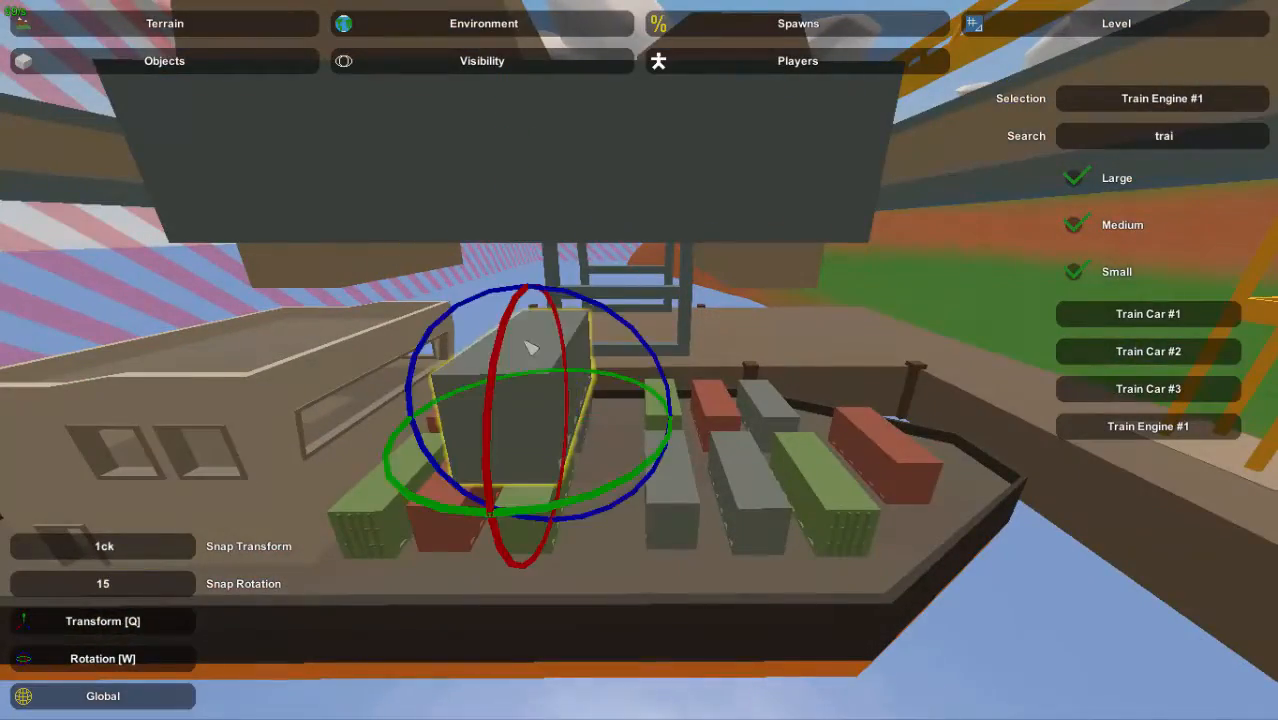
left_click_drag(488, 515, 515, 513)
key("q")
right_click_drag(515, 513, 640, 361)
left_click_drag(605, 370, 605, 272)
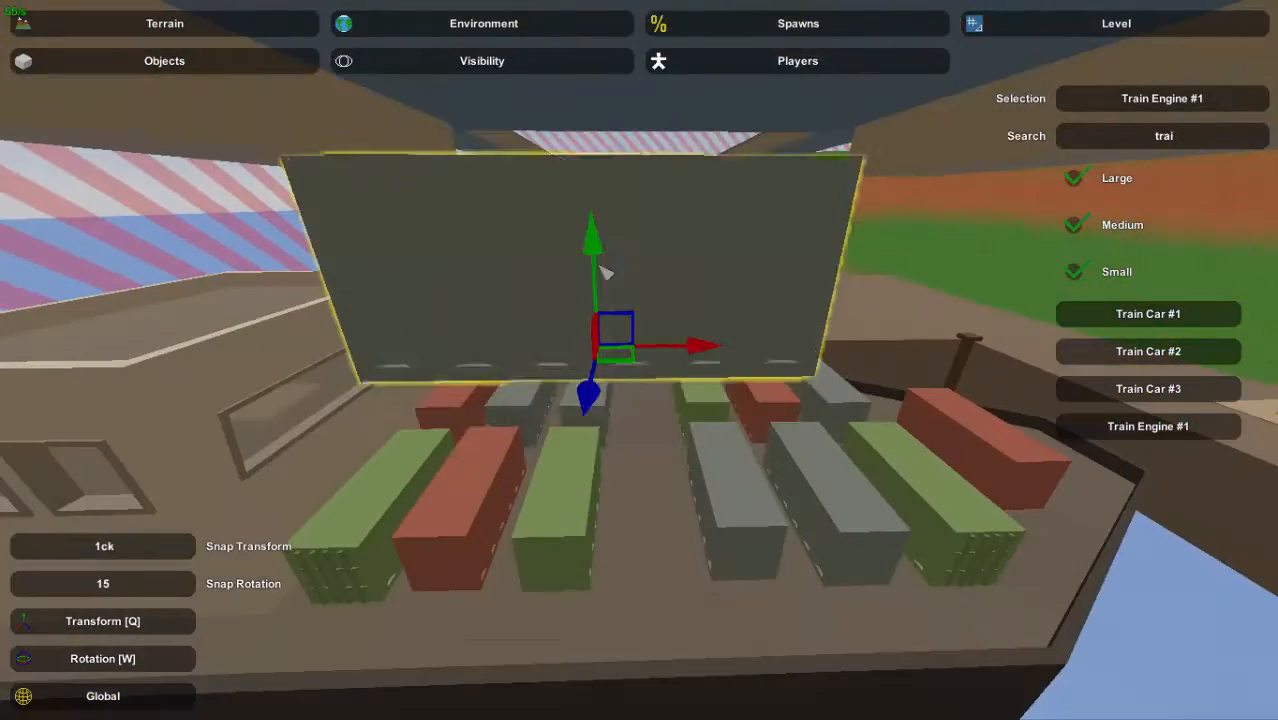
right_click_drag(665, 202, 640, 361)
left_click_drag(582, 367, 563, 371)
Set rows of shipping containers on the pier beside the ship and stack a gray one on top
right_click_drag(640, 361, 640, 361)
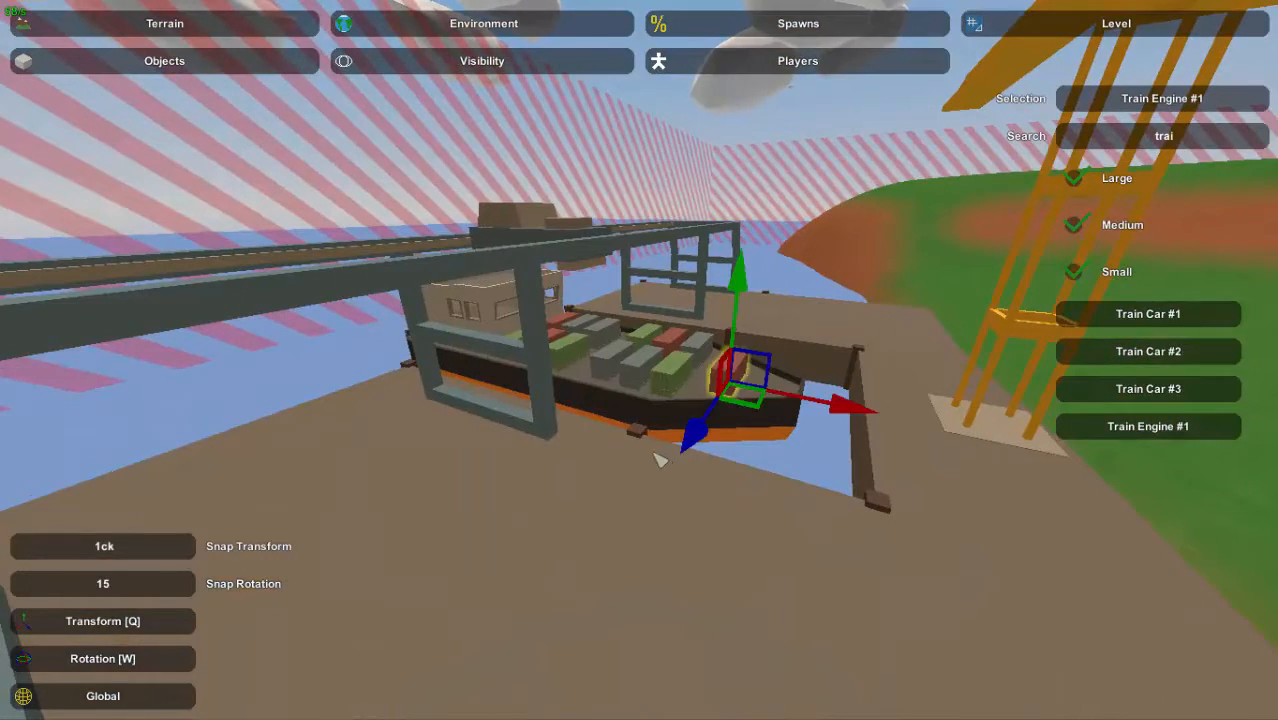
key("w")
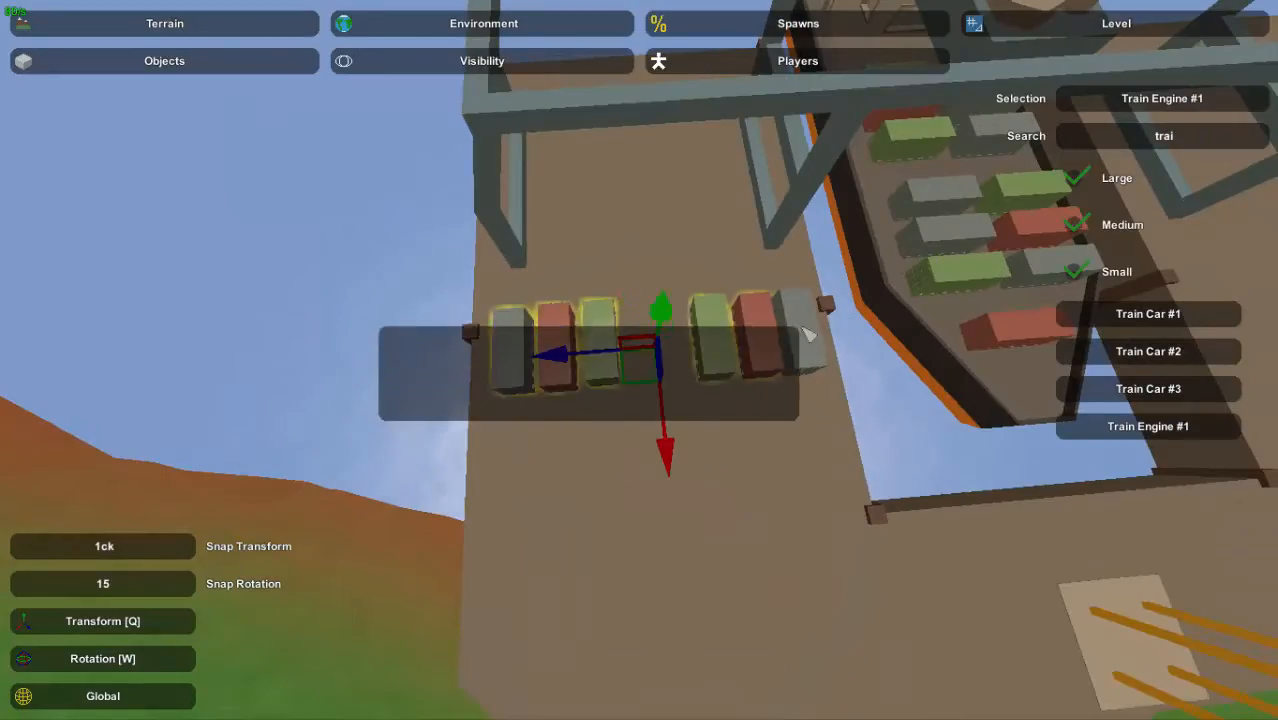
left_click_drag(808, 333, 808, 333)
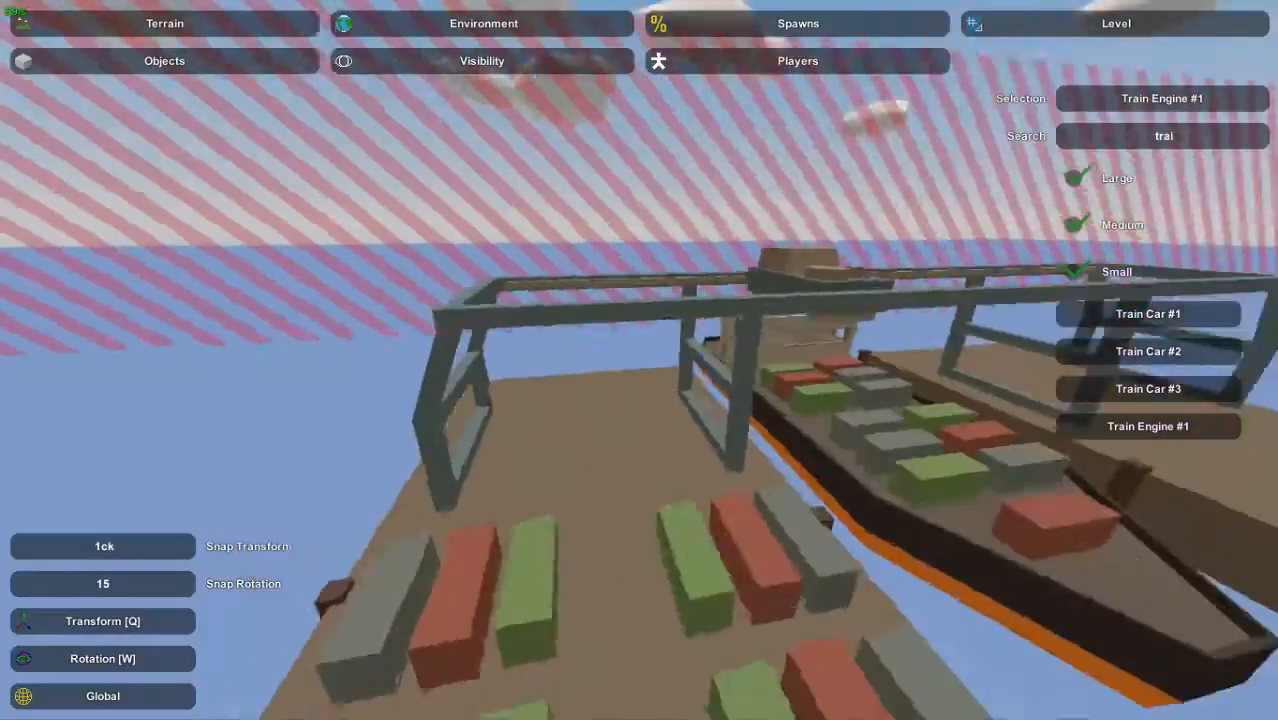
key("q")
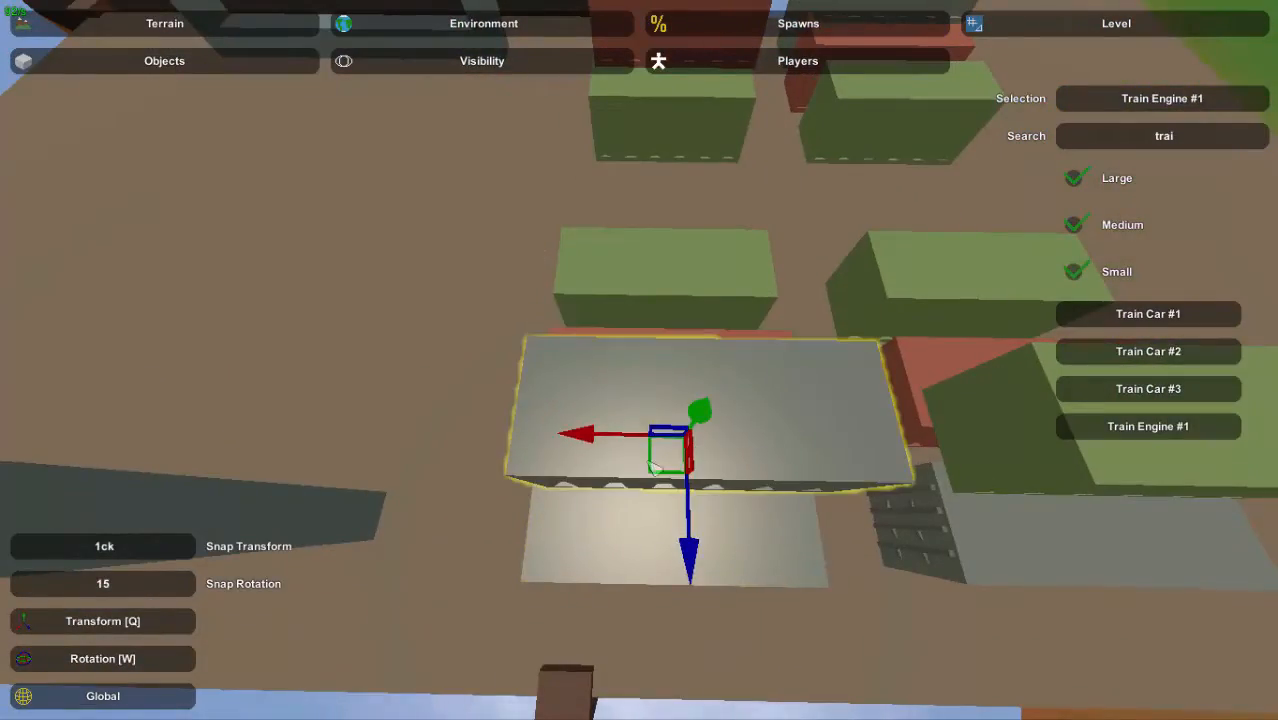
left_click(655, 468)
mouse_move(655, 468)
right_mouse_down()
mouse_move(610, 462)
mouse_move(430, 340)
mouse_move(640, 370)
mouse_move(460, 360)
mouse_move(640, 370)
mouse_move(560, 345)
mouse_move(760, 290)
mouse_move(860, 300)
mouse_move(860, 420)
mouse_move(840, 300)
mouse_move(600, 310)
mouse_move(700, 380)
mouse_move(840, 400)
mouse_move(337, 148)
right_mouse_up()
Edit the terrain heights, lowering and raising the grass along the dock's inland edge
key("e")
left_click(258, 16)
left_click(245, 63)
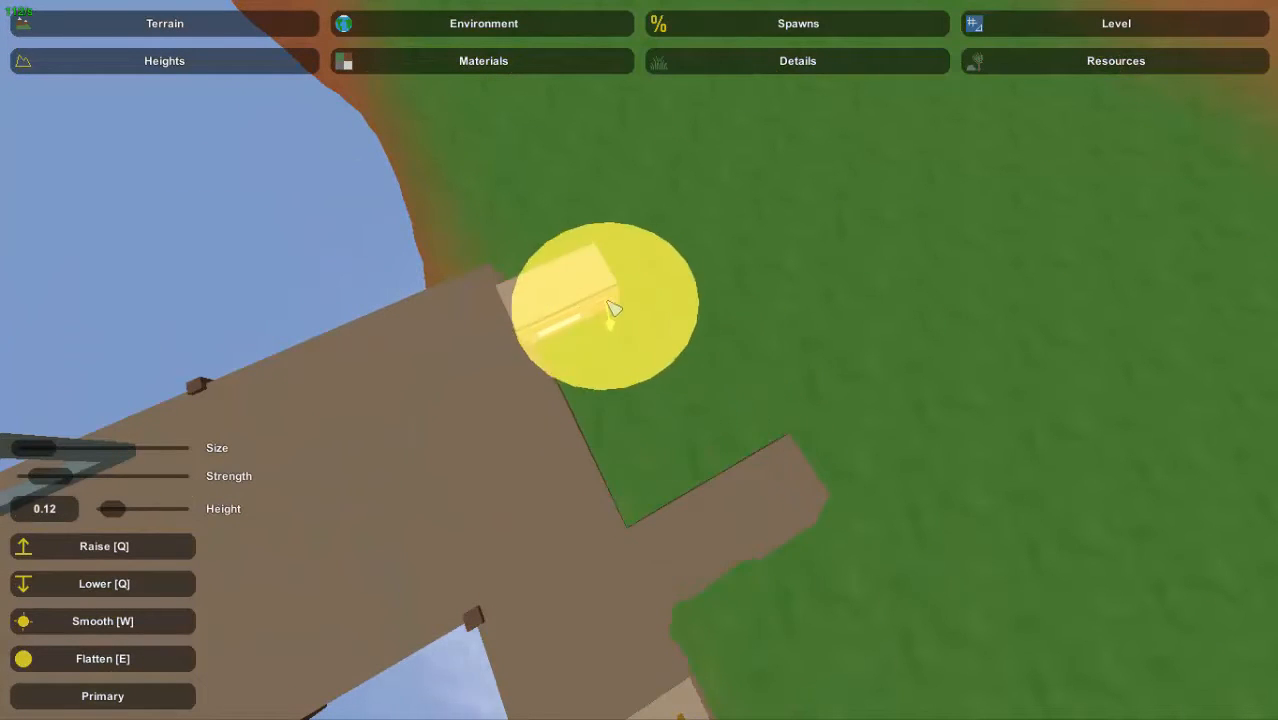
right_click_drag(697, 285, 728, 330)
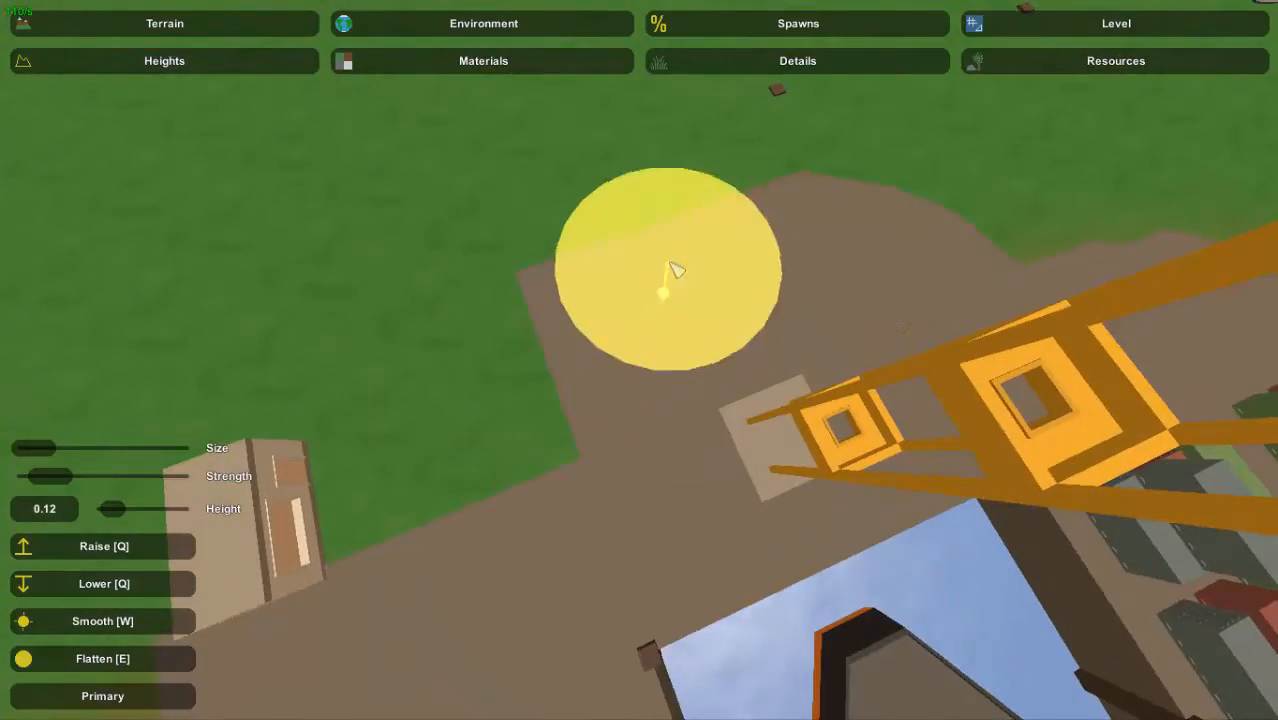
mouse_move(670, 263)
right_mouse_down()
mouse_move(784, 448)
mouse_move(676, 300)
mouse_move(856, 436)
mouse_move(640, 360)
right_mouse_up()
left_click_drag(640, 360, 886, 311)
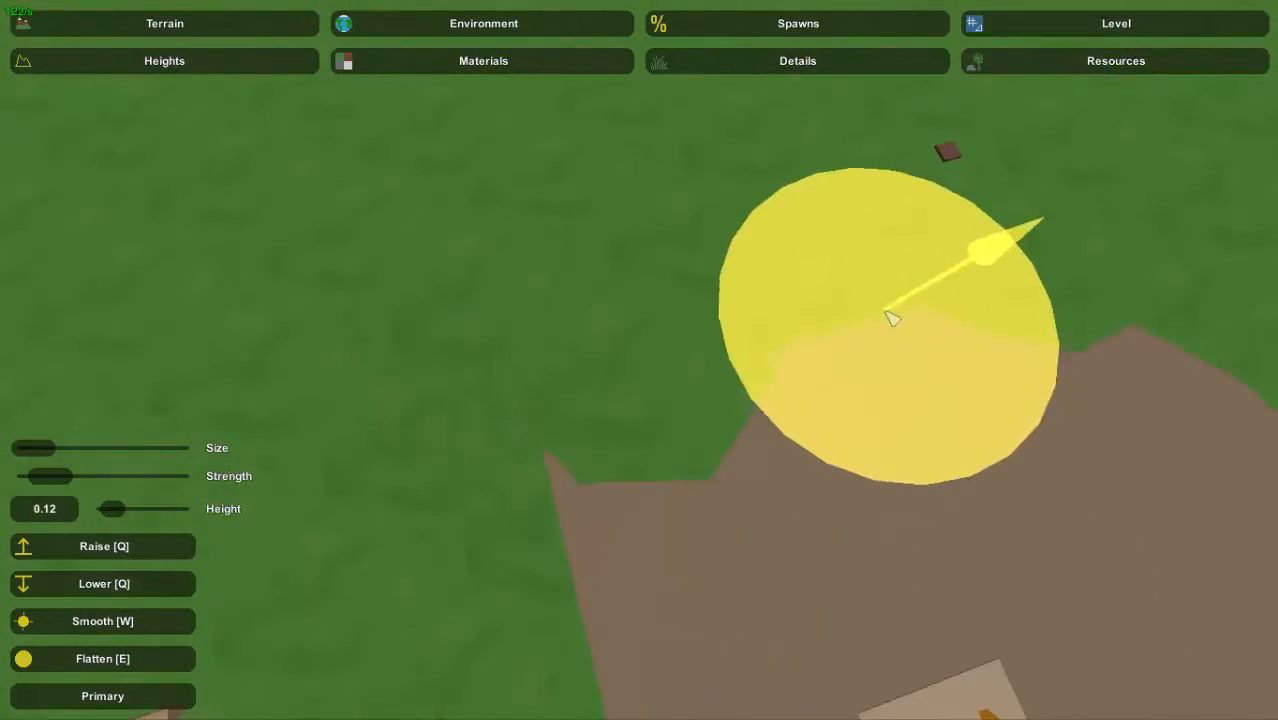
Return to object editing and move the small building from the grass onto the dock
right_click_drag(886, 311, 1160, 330)
left_click(1134, 24)
left_click(236, 66)
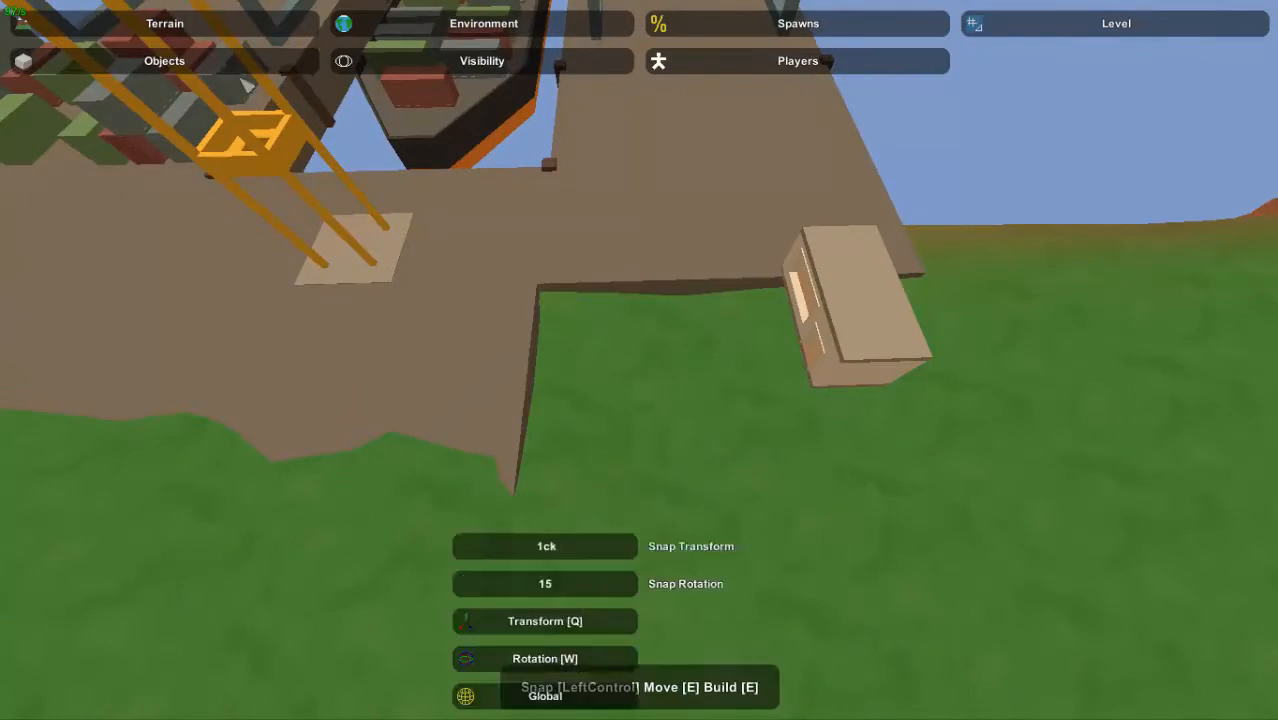
left_click(692, 380)
mouse_move(247, 86)
right_mouse_down()
mouse_move(692, 380)
mouse_move(910, 320)
mouse_move(900, 308)
right_mouse_up()
Even out the terrain height around the dock corner behind the small building
left_click(290, 28)
left_click(299, 64)
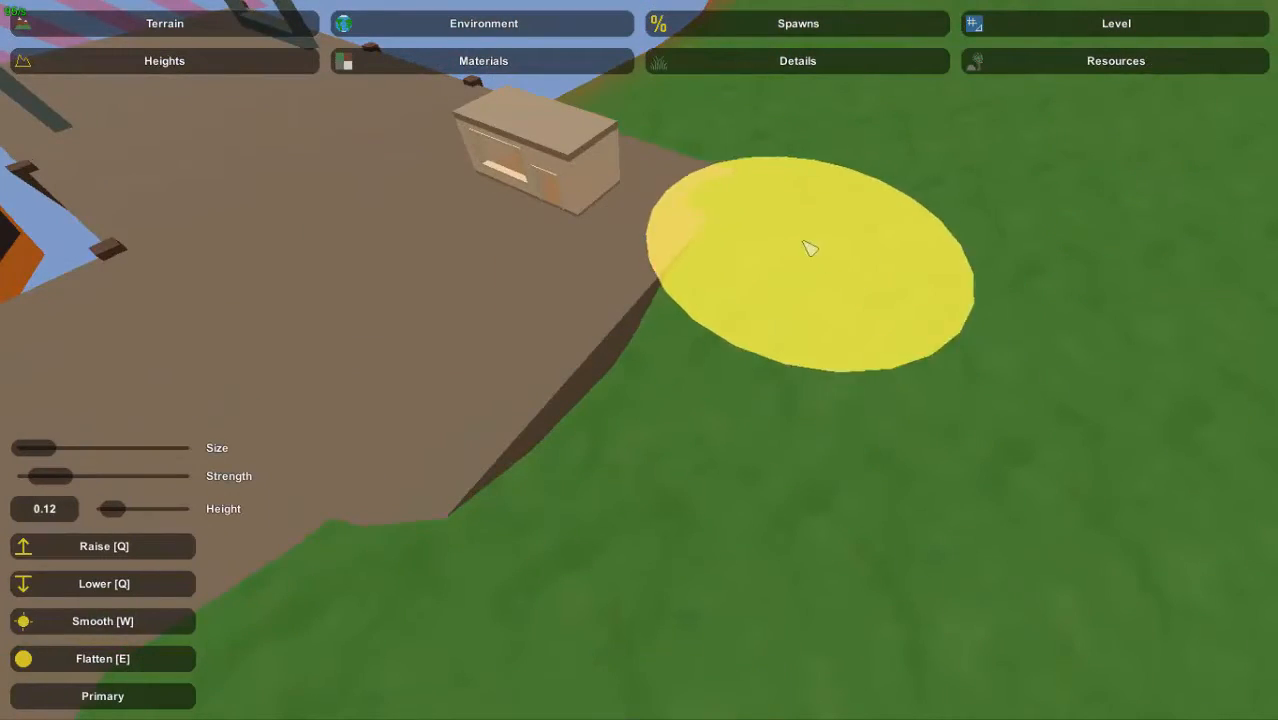
mouse_move(679, 517)
right_mouse_down()
mouse_move(640, 360)
mouse_move(779, 263)
right_mouse_up()
left_click_drag(560, 396, 520, 349)
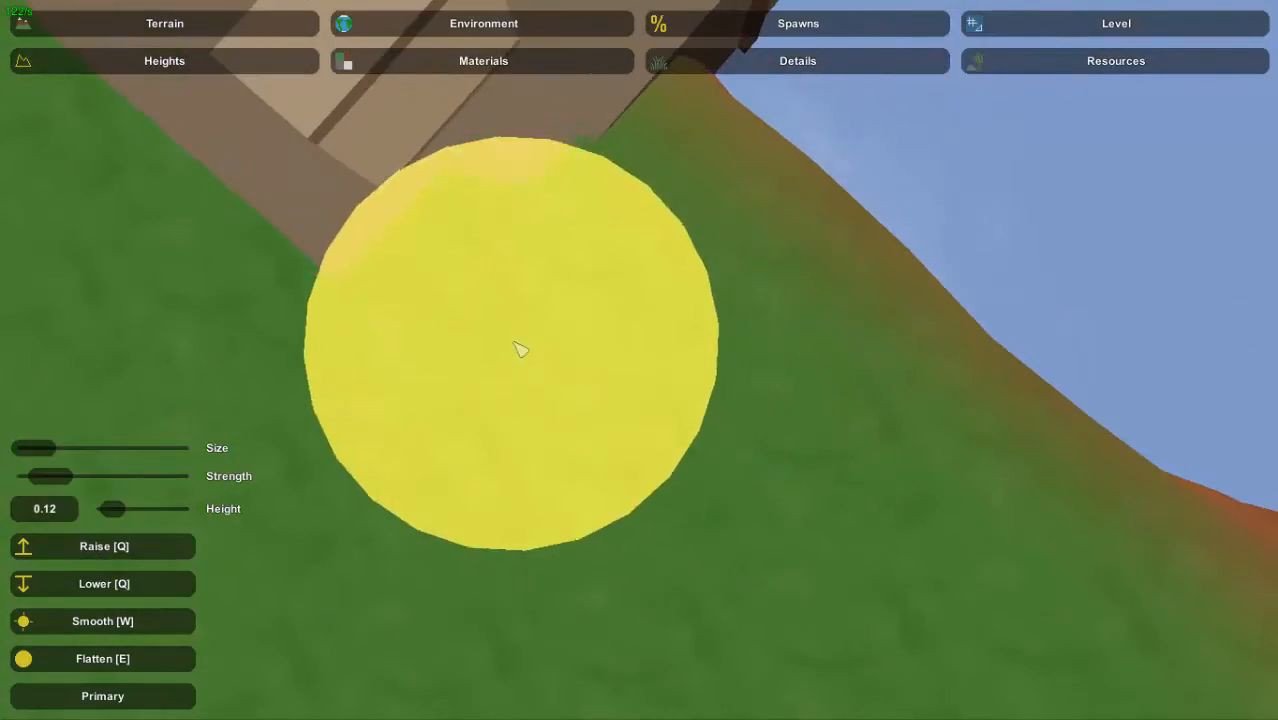
right_click_drag(514, 343, 420, 150)
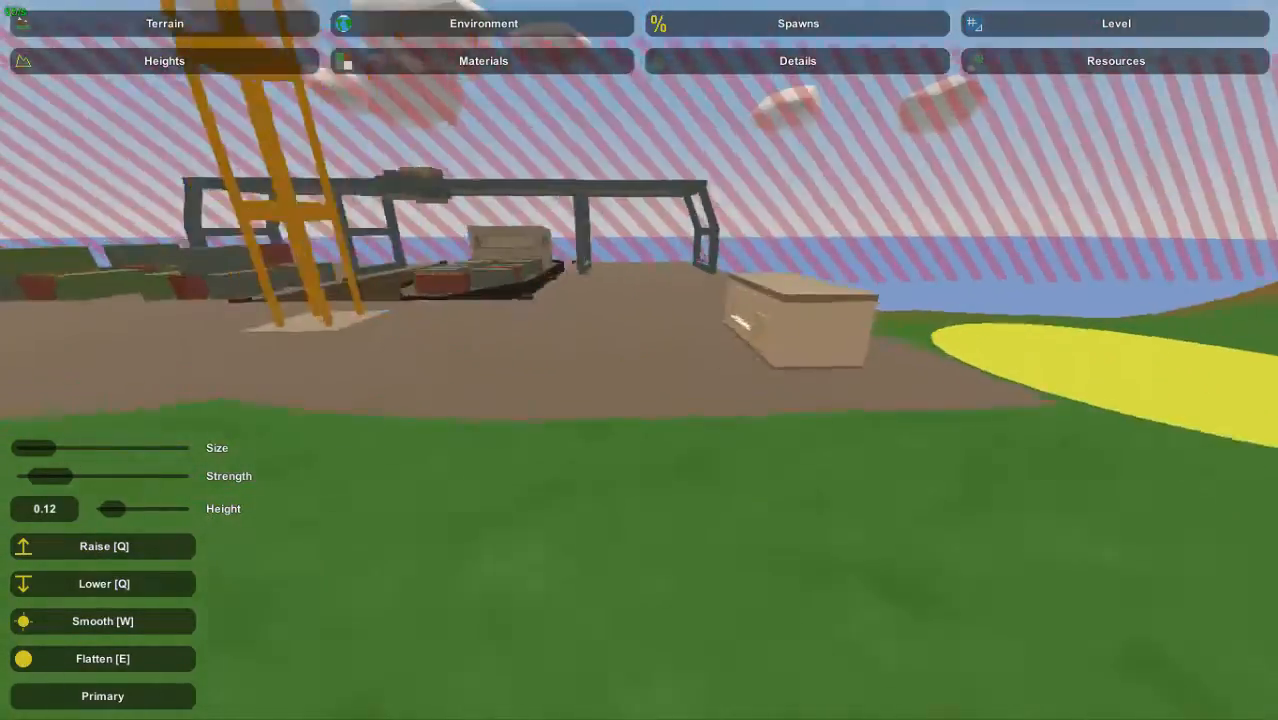
right_click_drag(639, 360, 660, 530)
right_click_drag(648, 132, 765, 536)
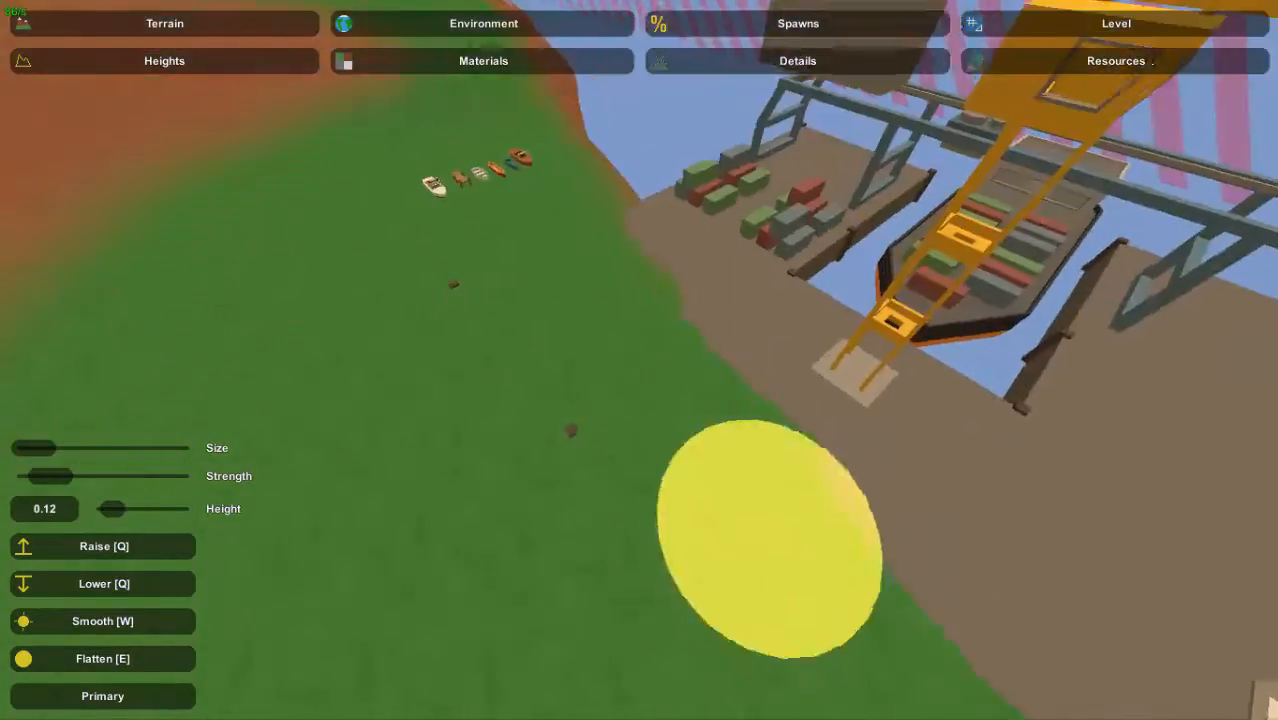
Return to object editing, bring the black-and-yellow barrier to the dock beside the small building and rotate it
left_click(1116, 23)
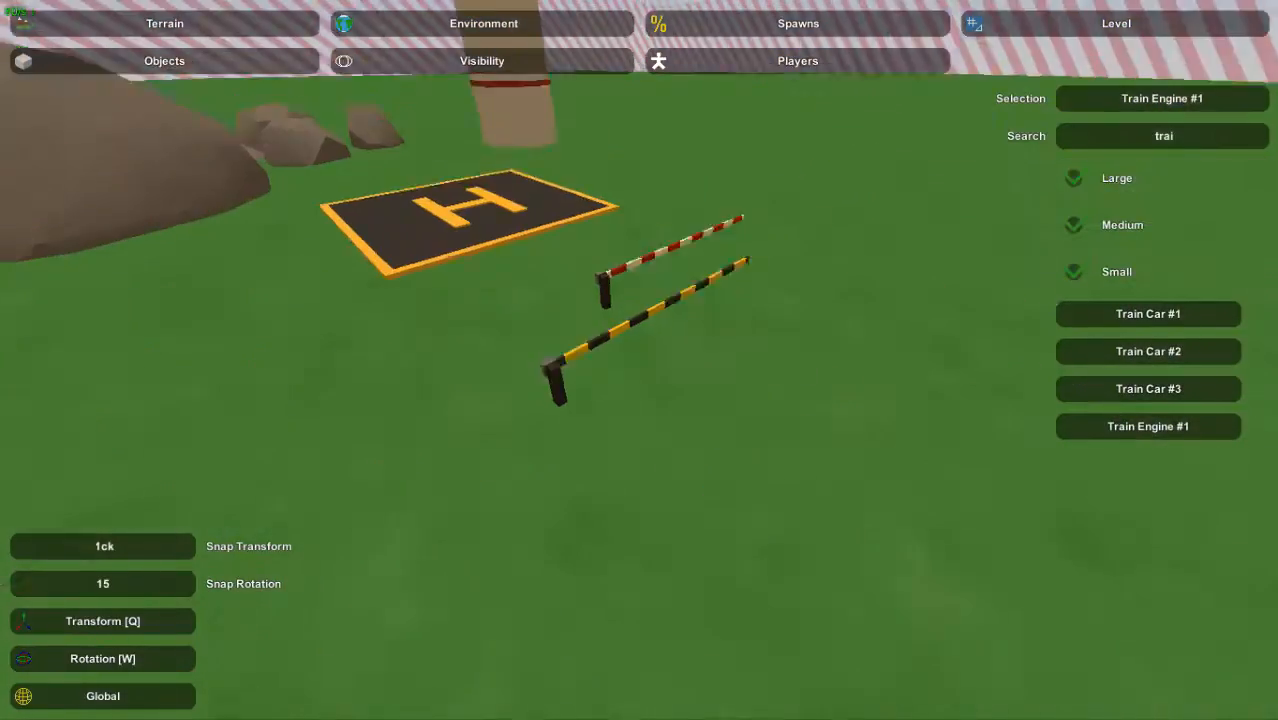
left_click(655, 254)
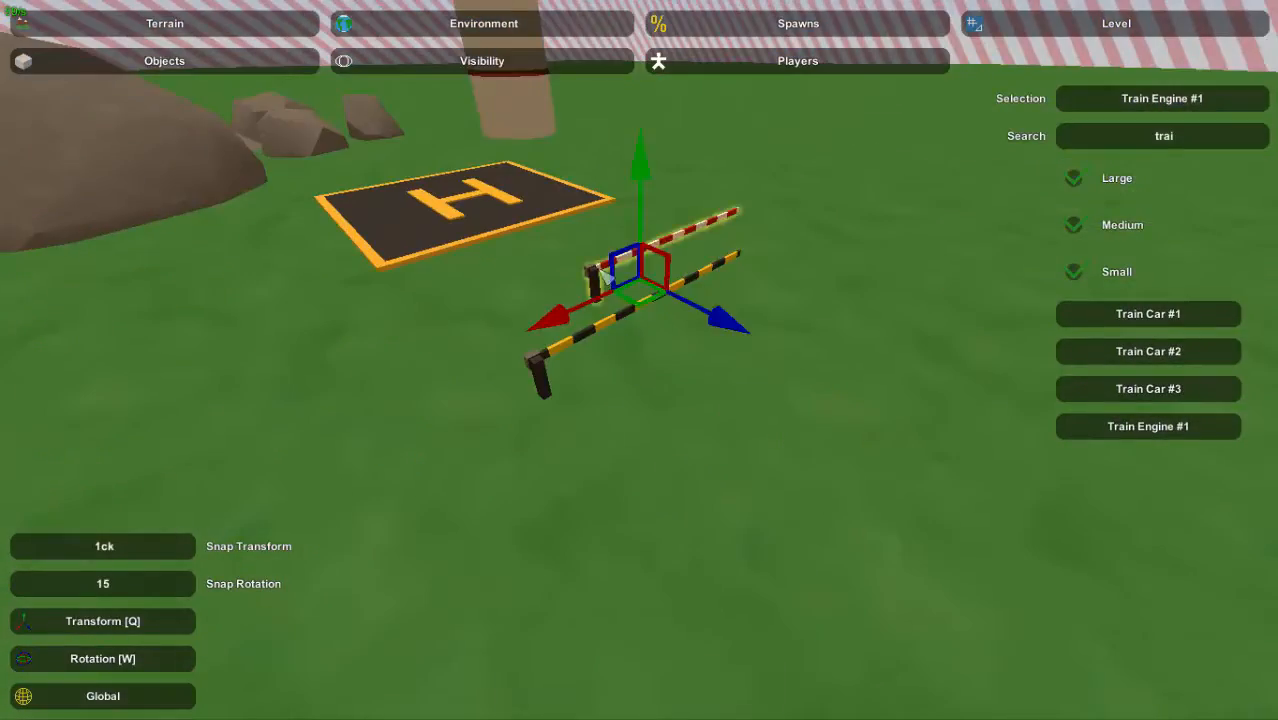
right_click_drag(655, 254, 860, 300)
key("e")
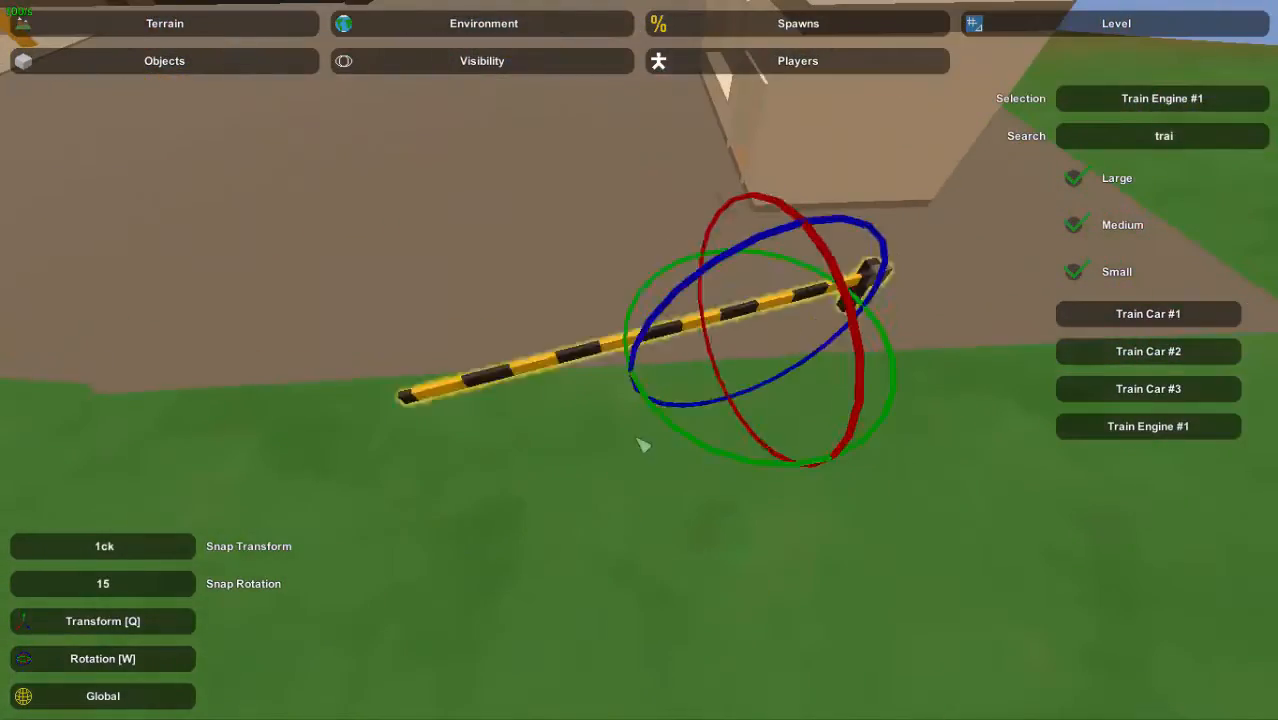
left_click_drag(671, 360, 577, 362)
Shift the small building against the dock's grassy edge and set the black-and-yellow barrier in front of it
right_click_drag(577, 362, 480, 330)
left_click(480, 330)
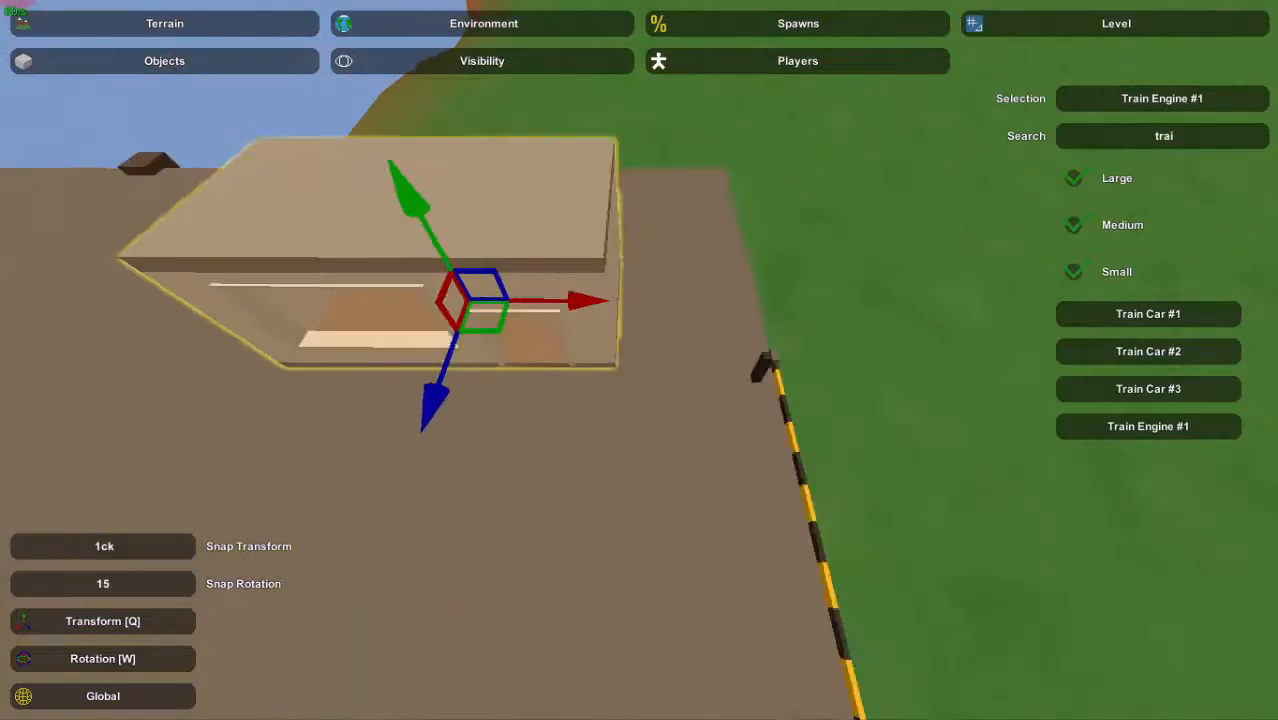
left_click_drag(468, 312, 620, 316)
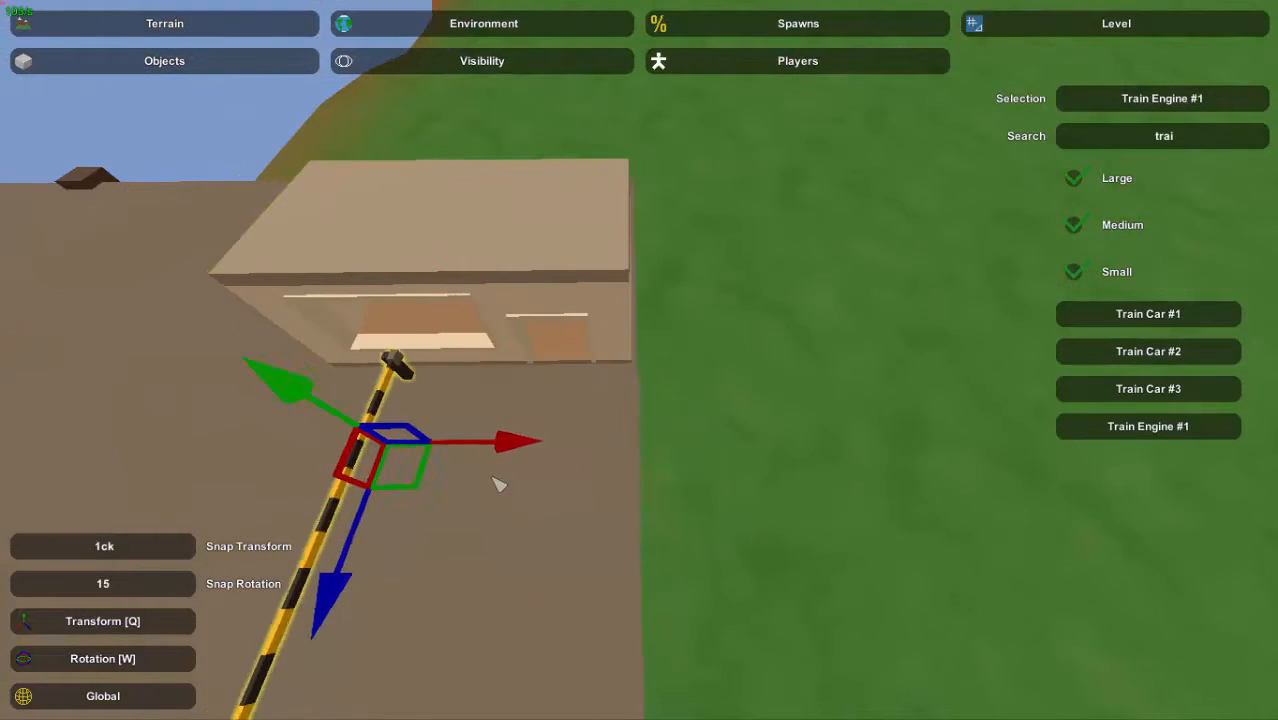
right_click_drag(315, 376, 353, 340)
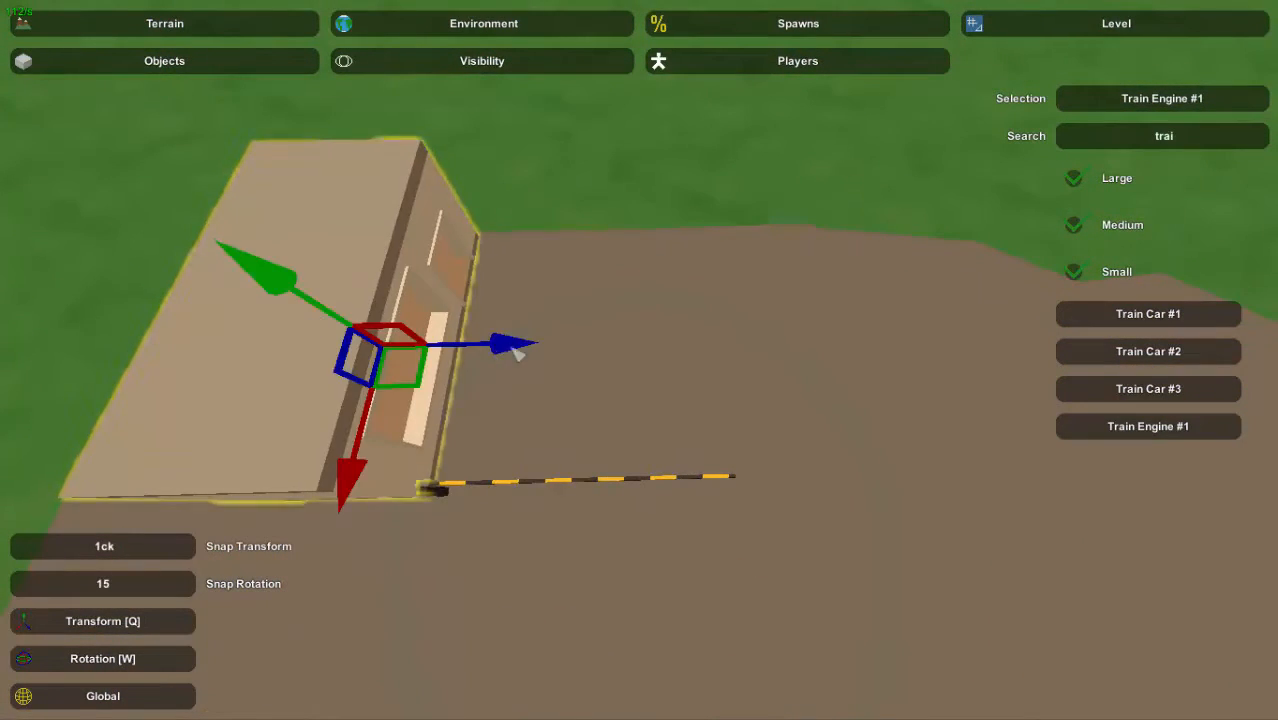
Place a second copy of the small building opposite the first, turned to face it with the barrier between them
left_click_drag(515, 350, 911, 388)
key("w")
left_click_drag(727, 481, 702, 476)
key("q")
right_click_drag(702, 476, 466, 546)
left_click(466, 546)
left_click_drag(466, 546, 425, 510)
left_click(571, 265)
right_click_drag(571, 265, 748, 349)
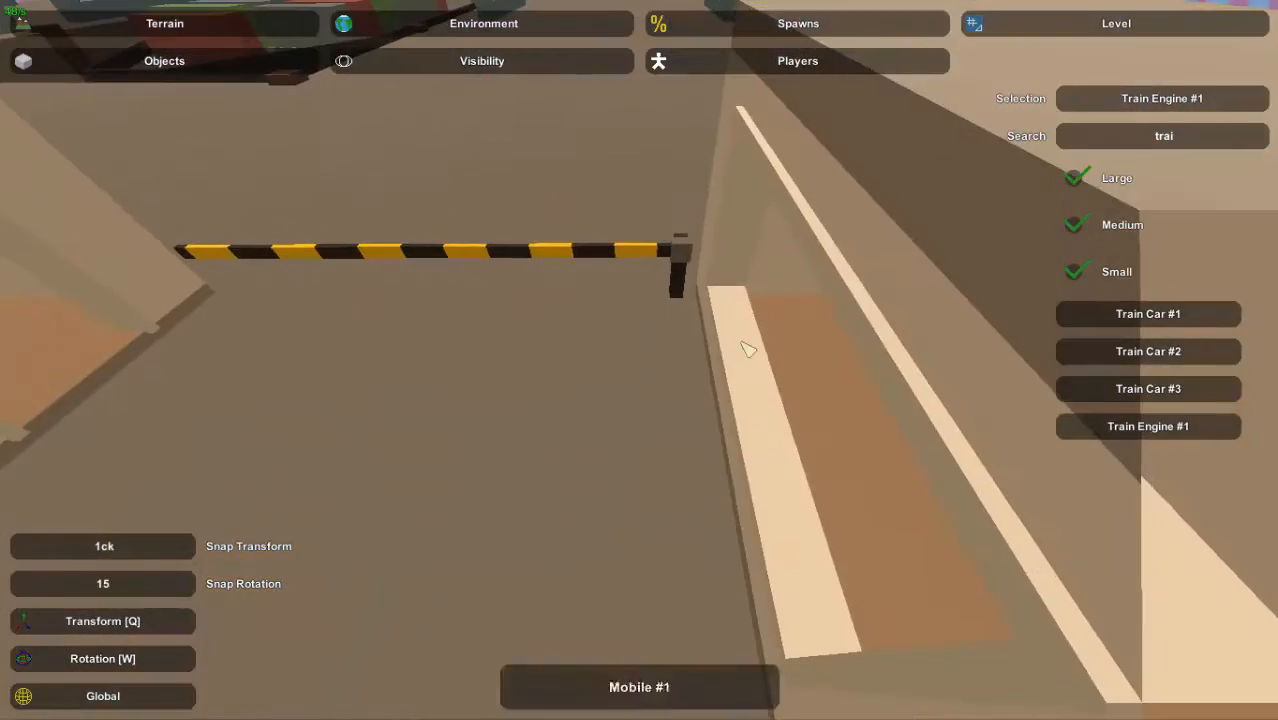
left_click_drag(820, 572, 850, 572)
right_click_drag(850, 572, 640, 360)
Search the objects for "fenc" and stand a Fence Metal #2 panel on the dock's grassy edge beside the small building
right_click_drag(893, 157, 760, 220)
left_click(1144, 147)
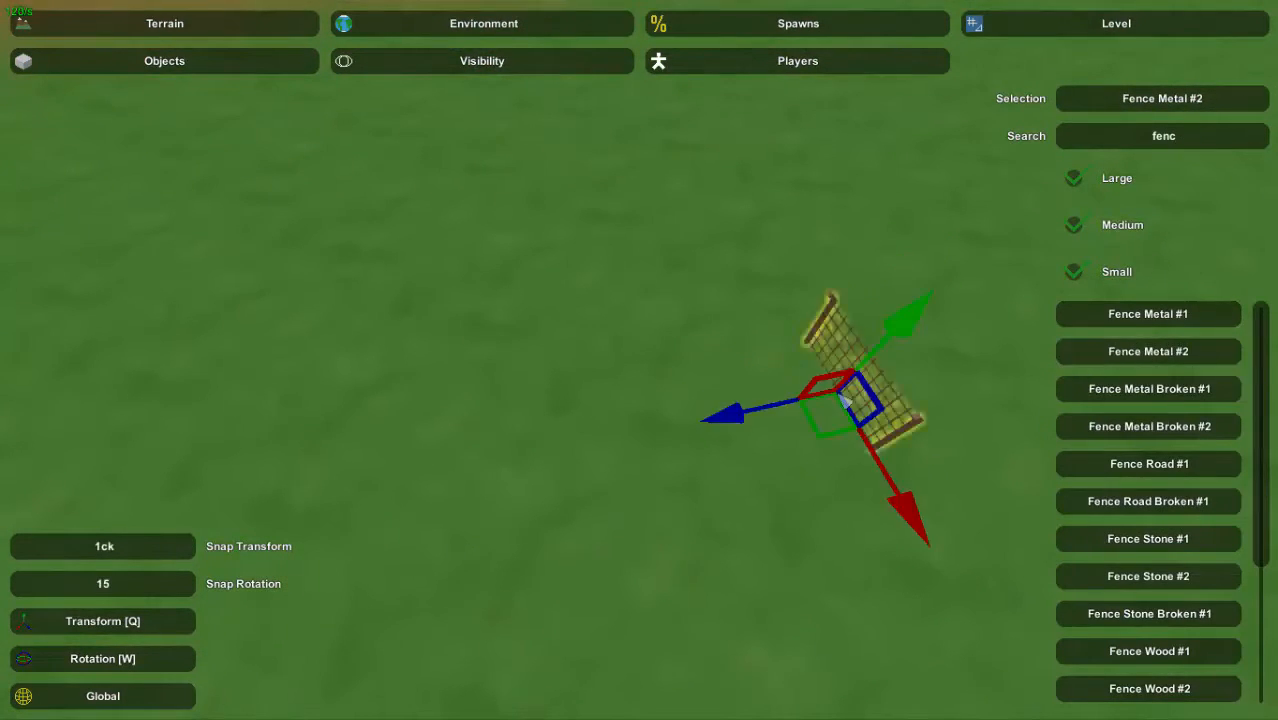
right_click_drag(842, 397, 640, 400)
key("e")
key("w")
right_click_drag(587, 505, 605, 350)
key("q")
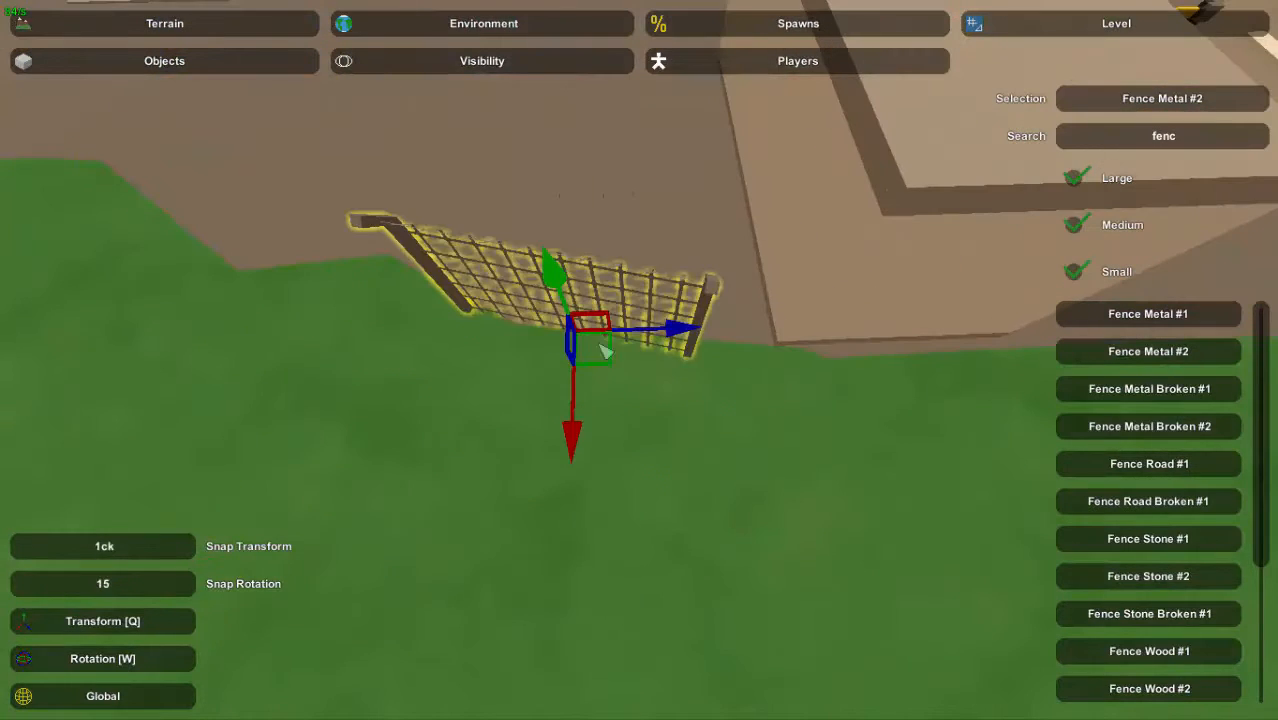
Duplicate the Fence Metal #2 panel along the dock's inland edge, aligning the copies end to end
right_click_drag(683, 454, 690, 342)
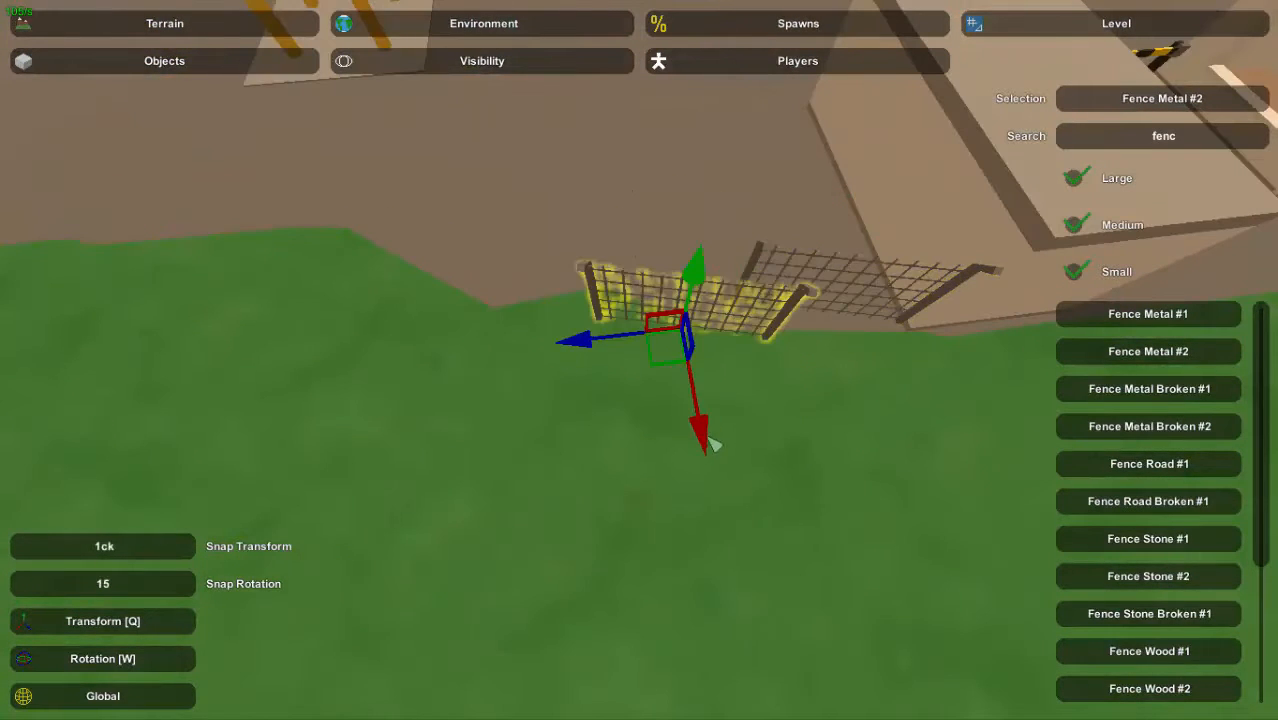
left_click_drag(707, 438, 696, 391)
left_click_drag(562, 302, 549, 304)
left_click_drag(670, 386, 669, 380)
right_click_drag(669, 380, 641, 366)
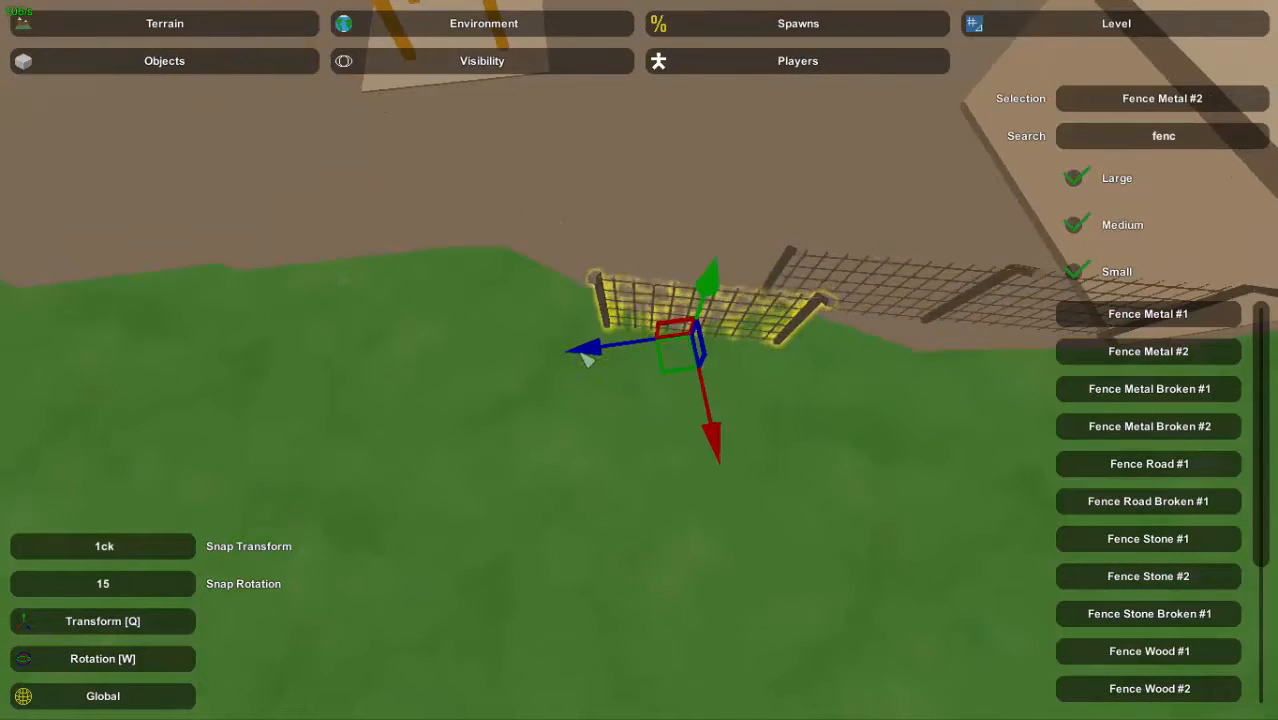
Continue the metal fence row past the yellow crane's base toward the shipping containers
right_click_drag(577, 316, 847, 421)
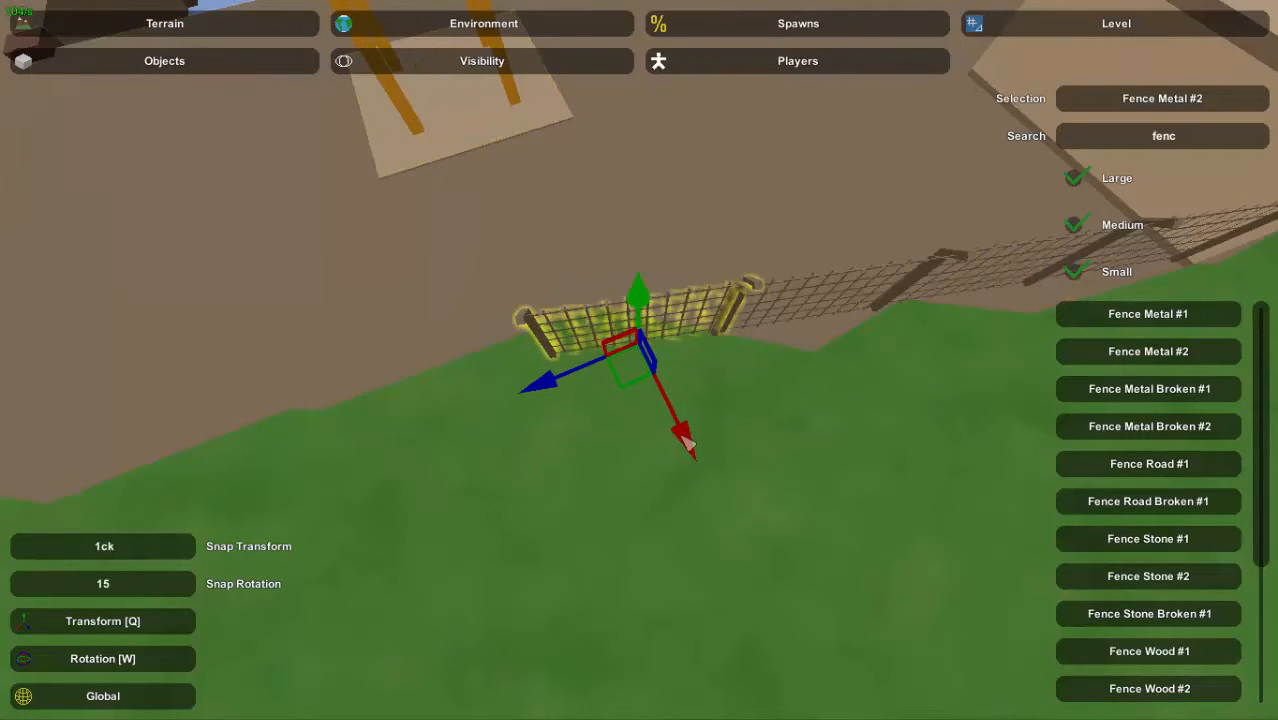
right_click_drag(679, 440, 693, 386)
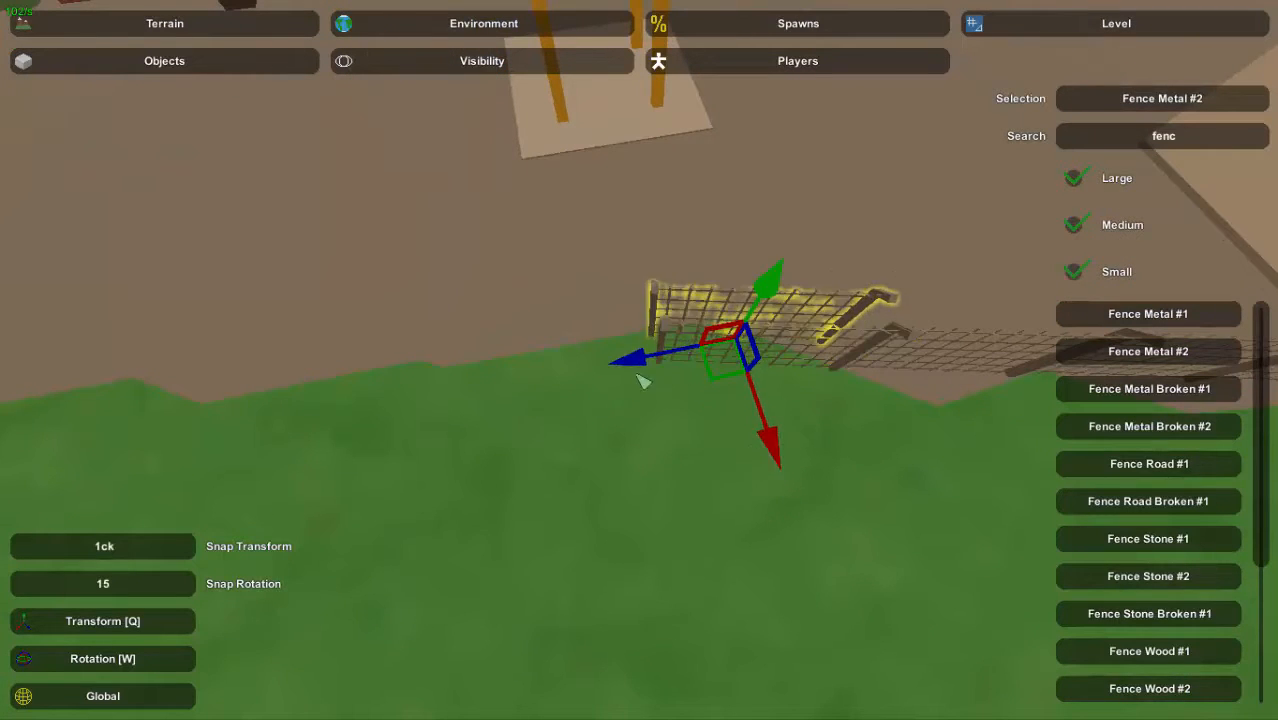
left_click_drag(638, 359, 478, 377)
left_click_drag(592, 477, 593, 459)
right_click_drag(593, 459, 848, 403)
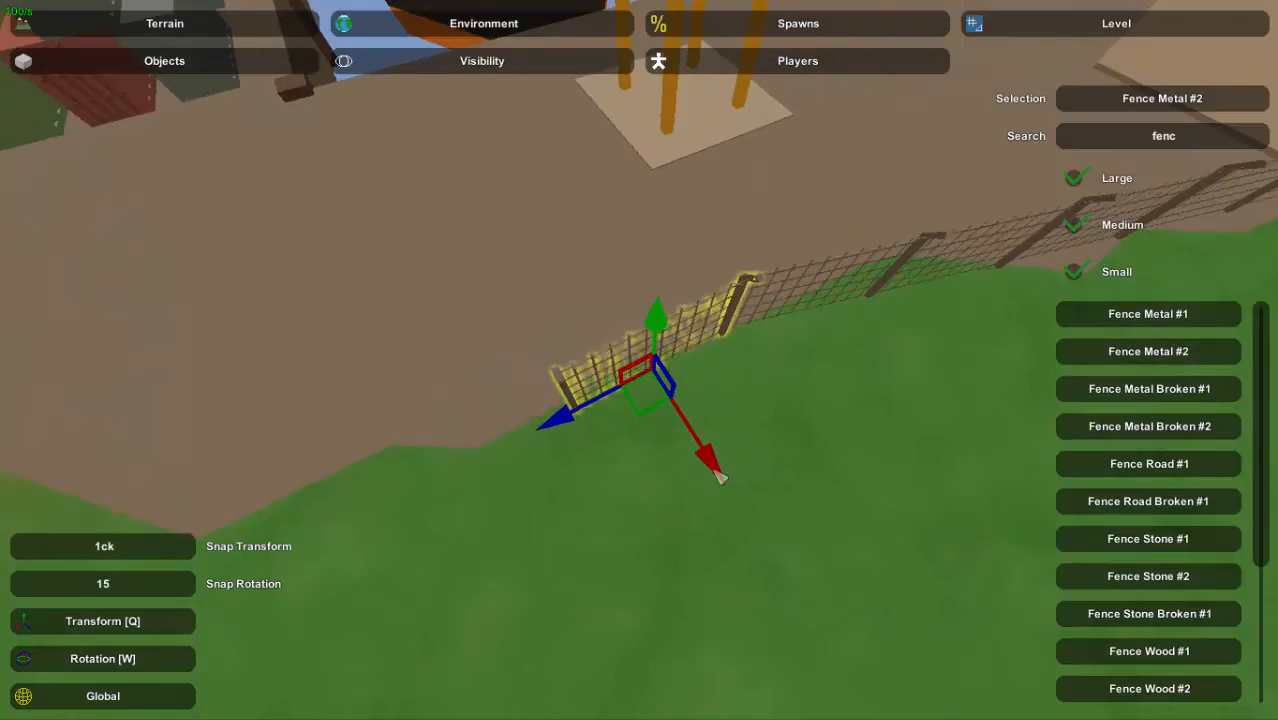
right_click_drag(719, 477, 607, 360)
left_click(593, 312)
right_click_drag(593, 312, 645, 358)
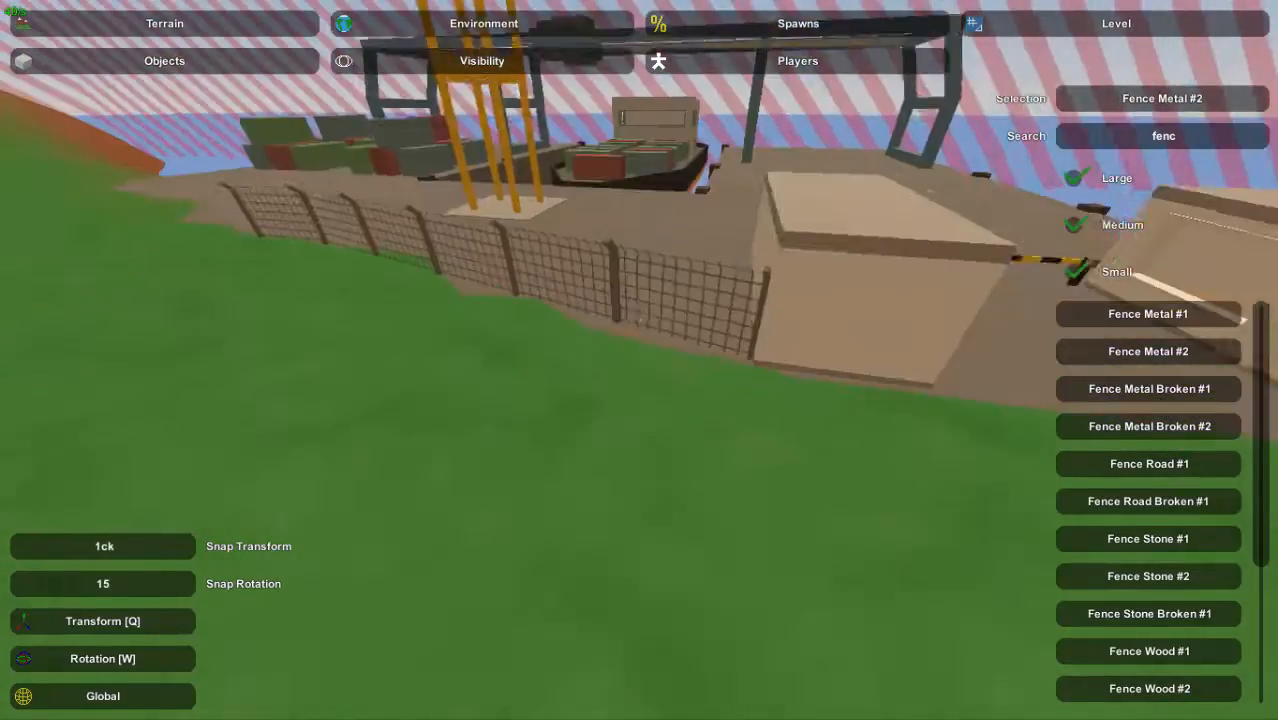
Set a copy of the metal fence panel on the other building's side, closing the gap to the dock corner
left_click(700, 303)
mouse_move(700, 303)
right_mouse_down()
mouse_move(645, 358)
mouse_move(684, 311)
right_mouse_up()
left_click_drag(710, 432, 762, 424)
key("q")
right_click_drag(762, 424, 640, 360)
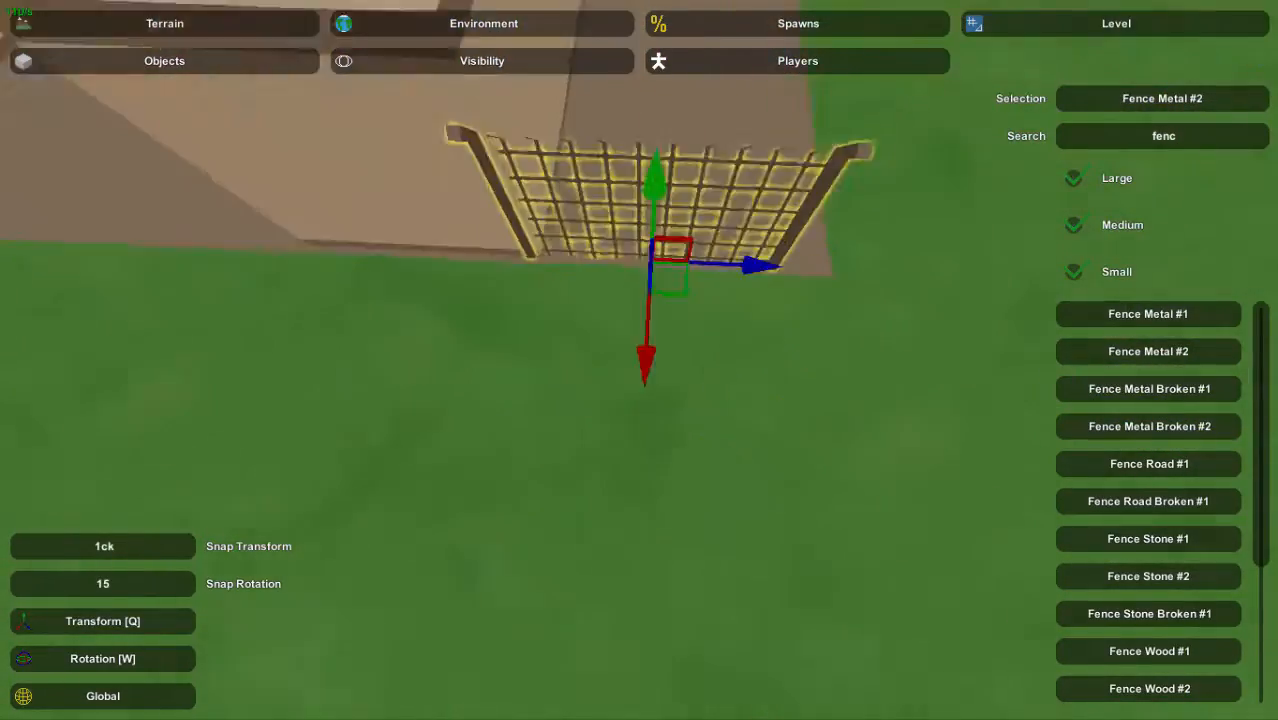
left_click_drag(773, 320, 753, 320)
right_click_drag(753, 320, 640, 360)
Turn a duplicated fence panel perpendicular and run a row of copies along the dock's short side to the water
key("ctrl+v")
left_click_drag(742, 308, 858, 312)
key("w")
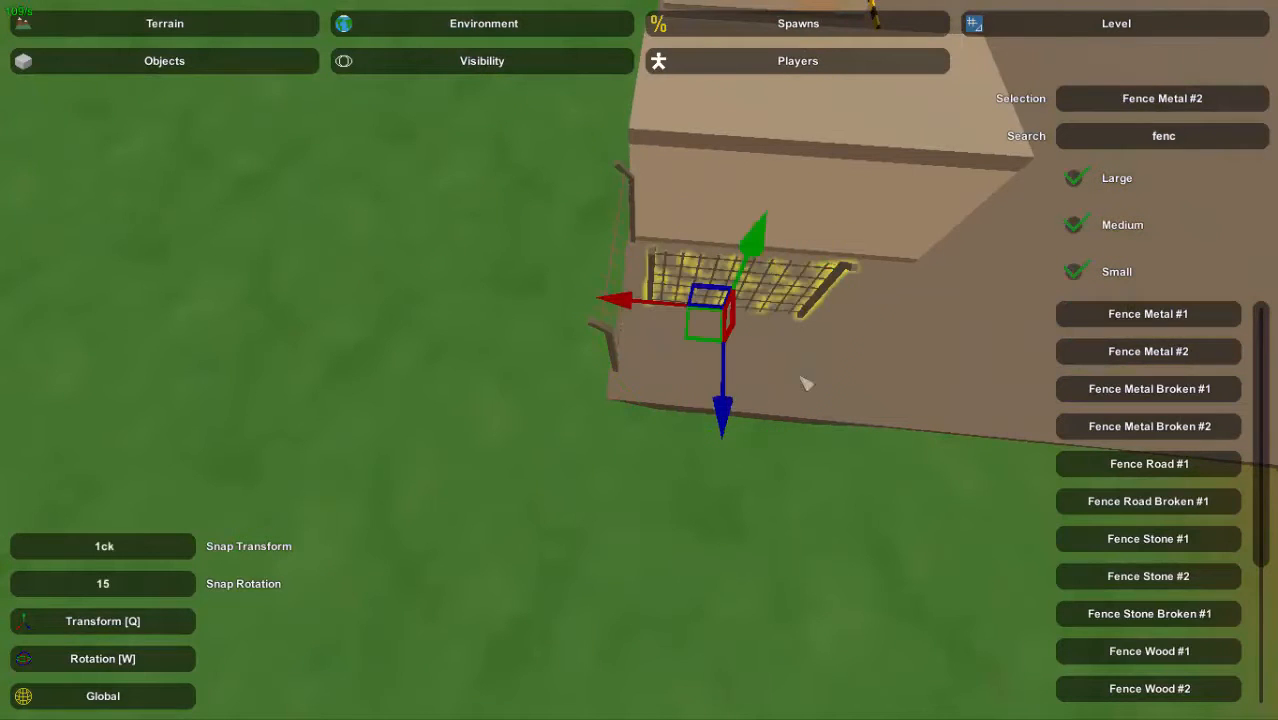
right_click_drag(596, 385, 652, 437)
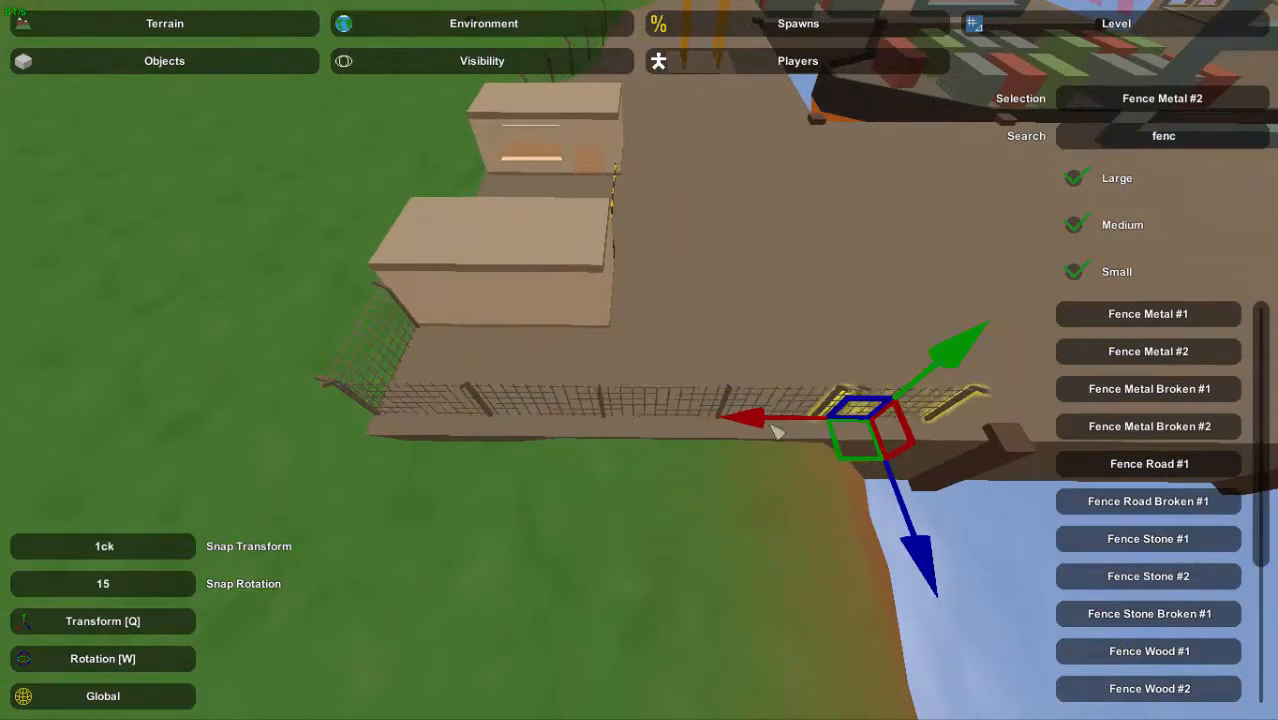
left_click(772, 427)
right_click_drag(772, 427, 686, 441)
Place the gray control panel inside the yellow crane and adjust its rotation and position
right_click_drag(668, 388, 585, 545)
key("w")
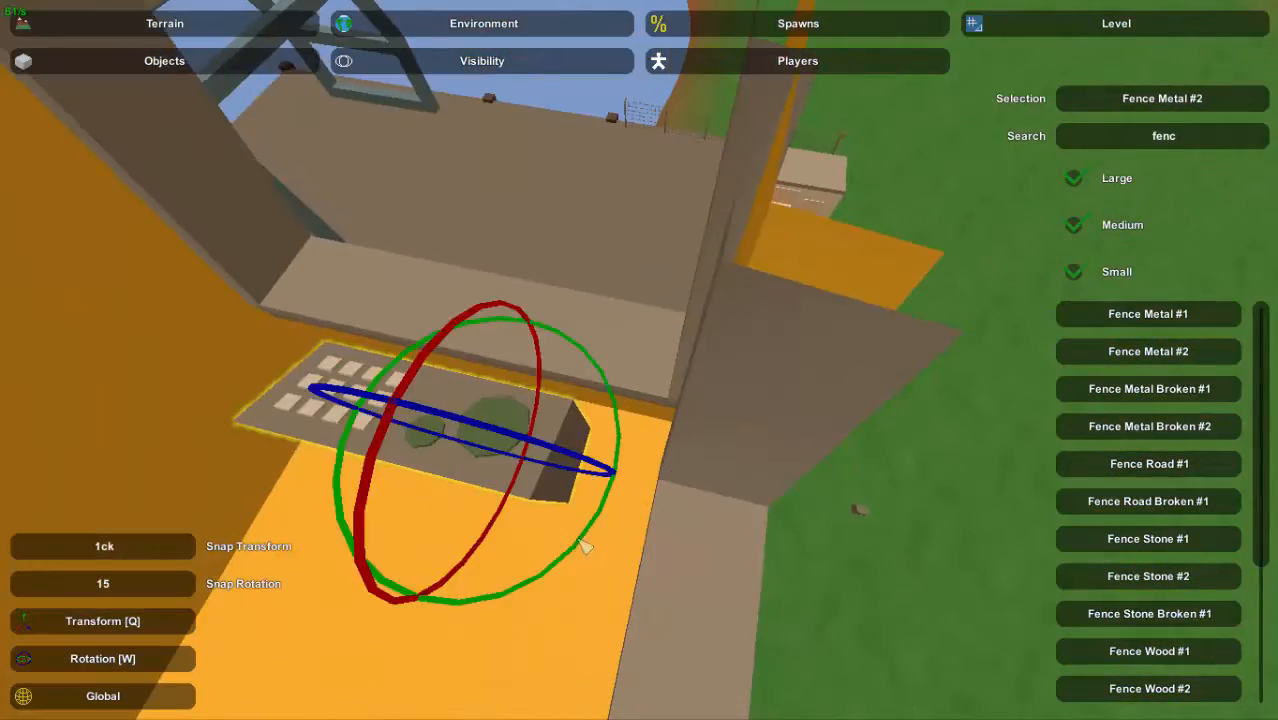
key("q")
Position the gray box with red levers in the corner beside the building's window
right_click_drag(413, 562, 733, 415)
key("w")
key("q")
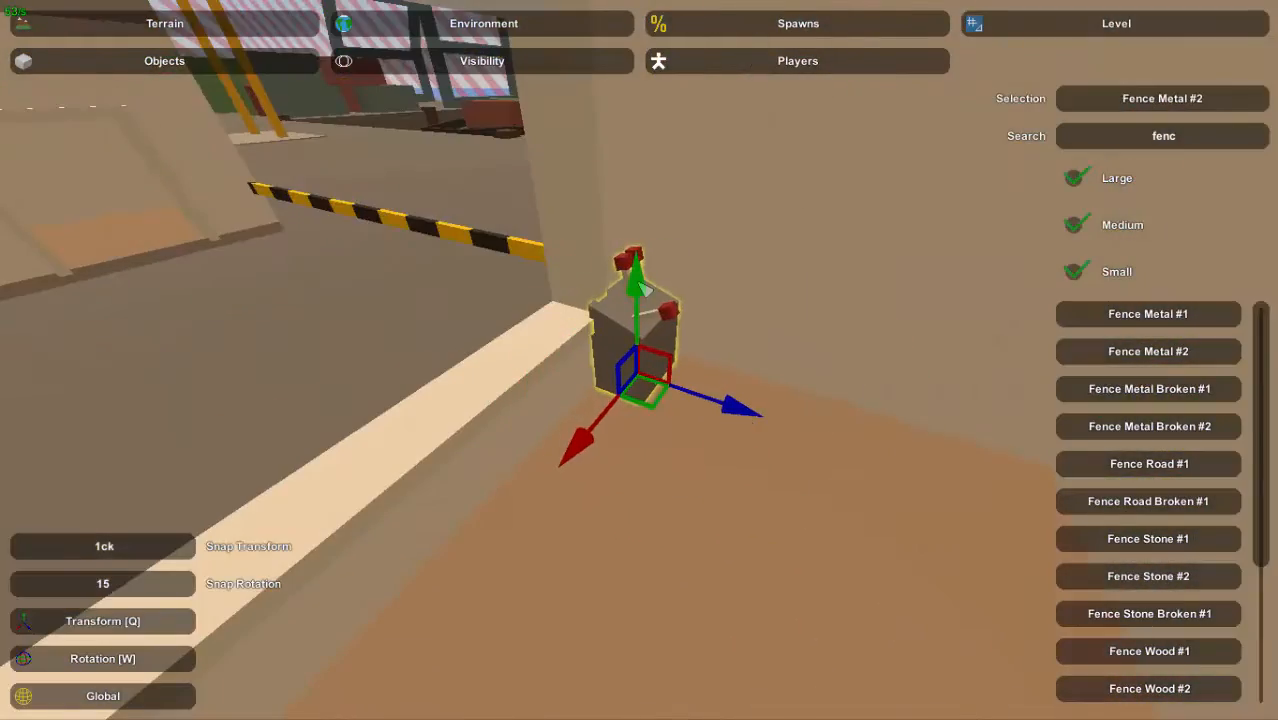
Search the objects for "tab", place Table Wood #1 below the building's window and set the laptop on it
right_click_drag(640, 360, 640, 420)
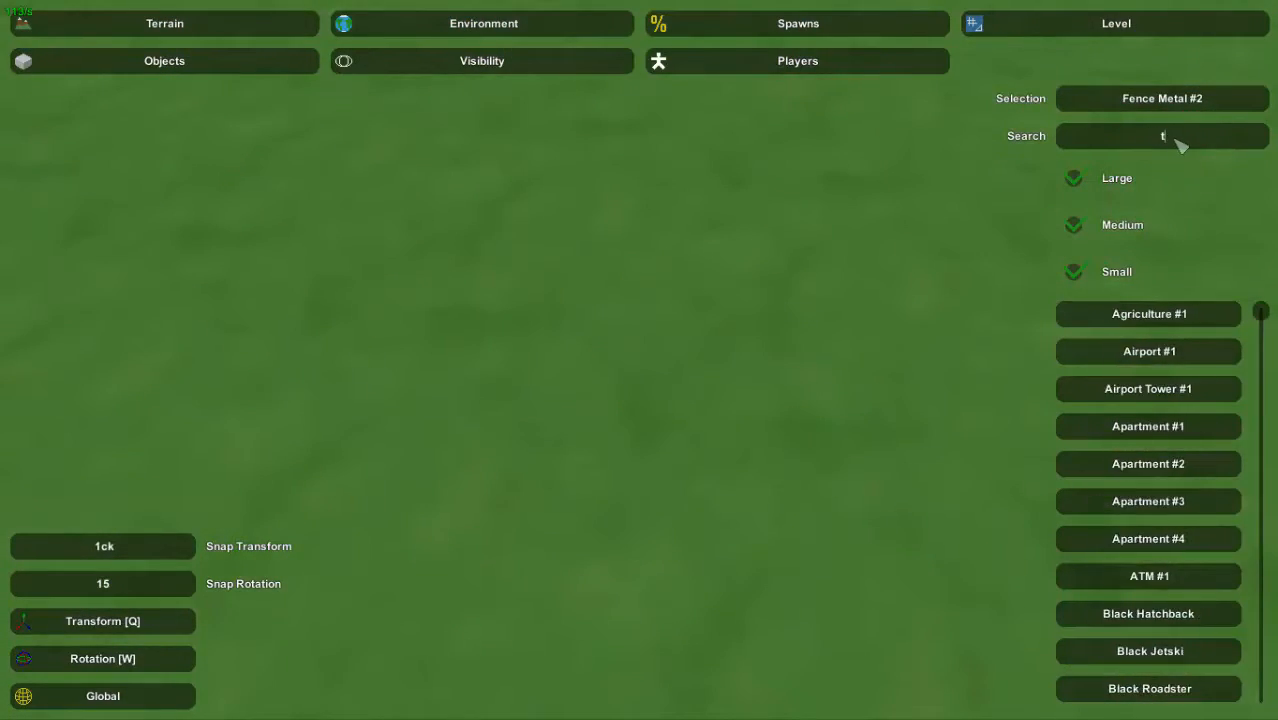
left_click(1156, 357)
right_click_drag(1150, 357, 648, 363)
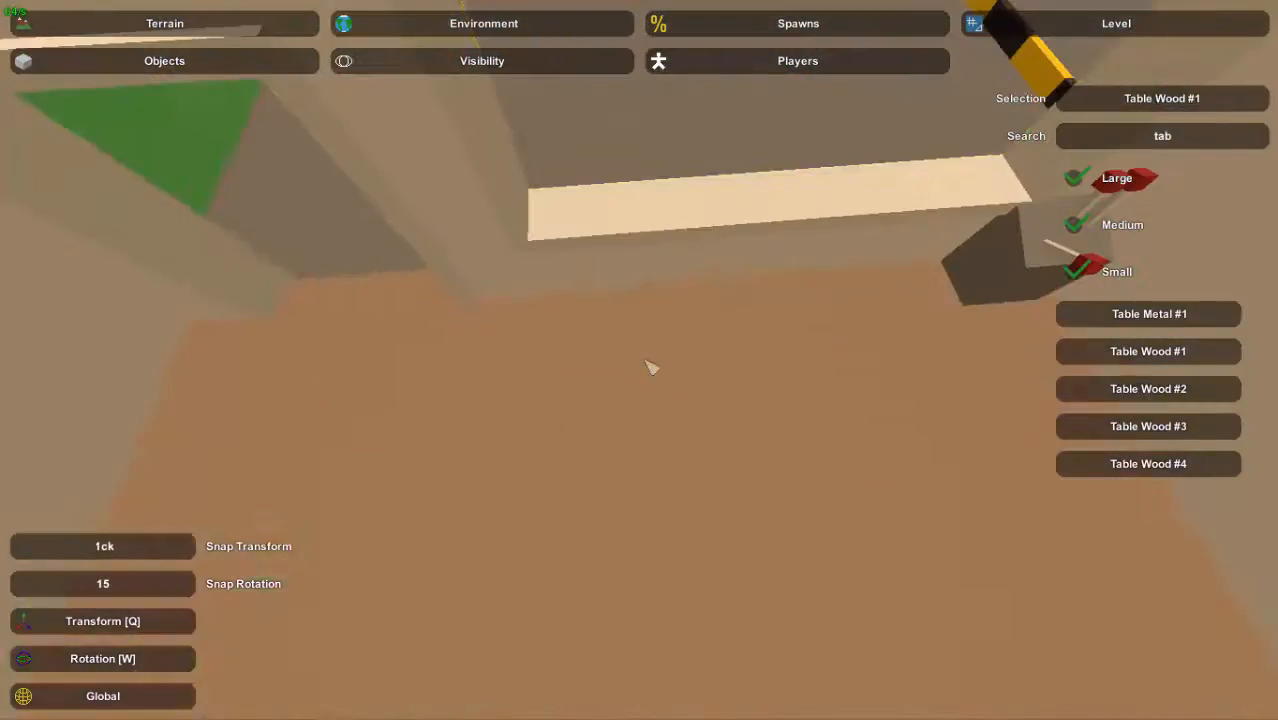
key("q")
right_click_drag(905, 404, 640, 360)
left_click(676, 404)
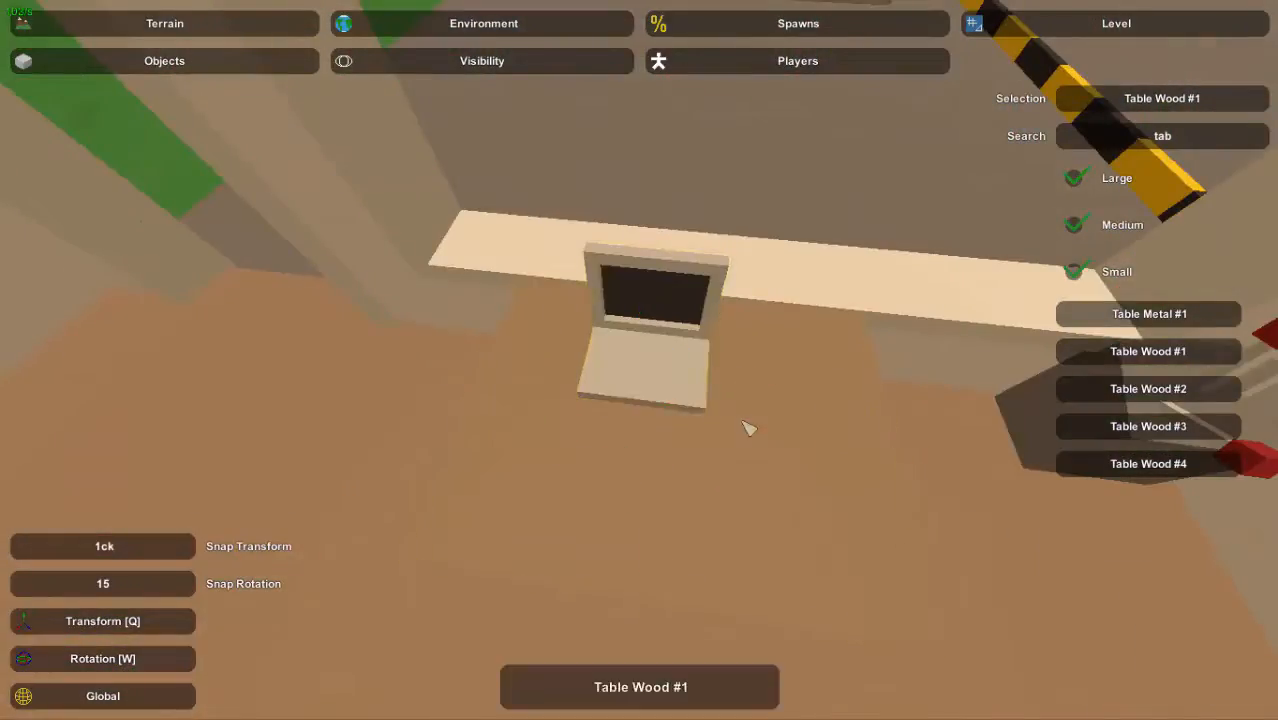
Place the lighthouse on the grass near the shoreline and adjust its rotation
right_click_drag(749, 429, 640, 360)
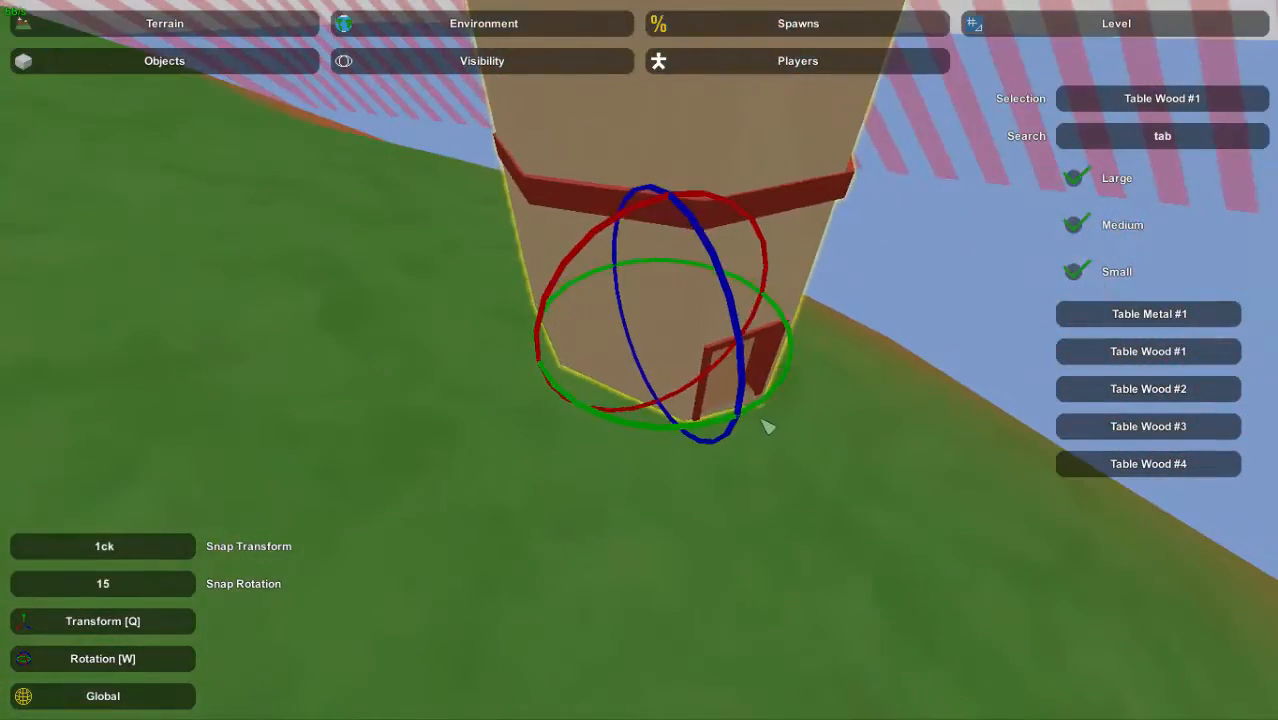
left_click(762, 420)
right_click_drag(762, 420, 640, 360)
Line up three brown-roofed wooden houses side by side on the grass next to the fenced dock
left_click(690, 374)
key("e")
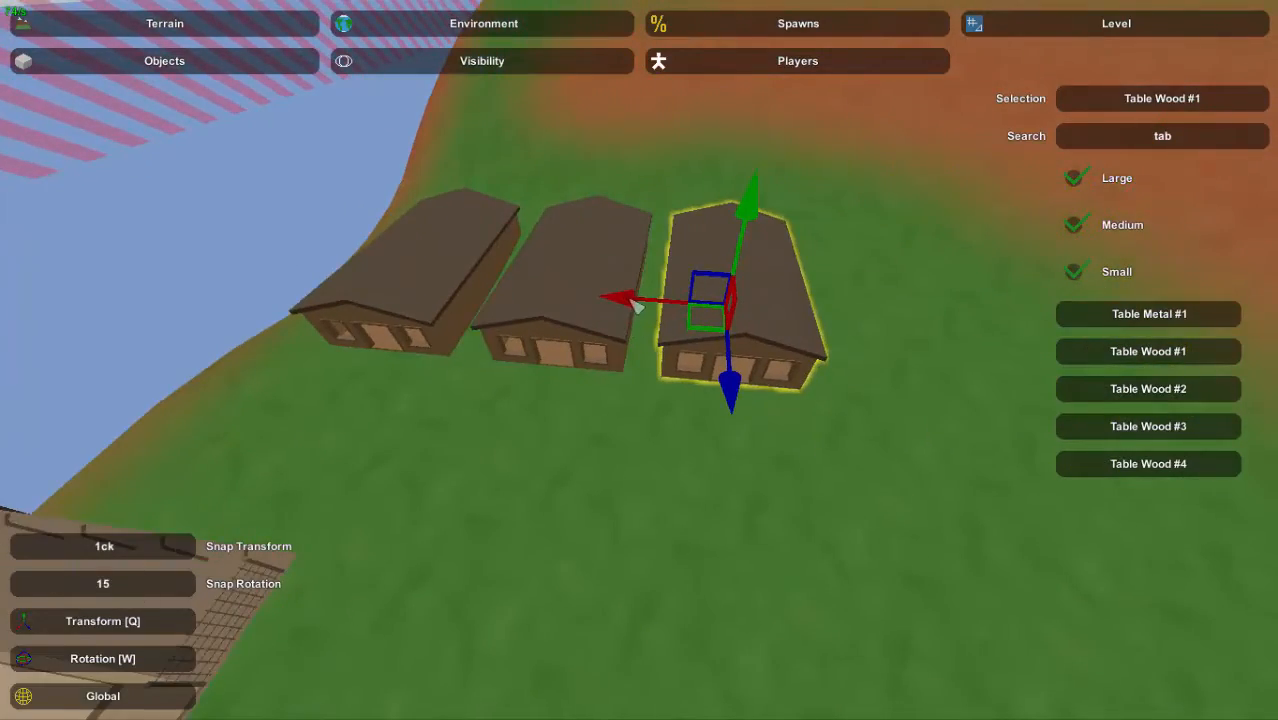
left_click(634, 412)
right_click_drag(634, 412, 640, 360)
Place the helipad on the dock and set large boulders along the waterline beside the dock wall
left_click(648, 370)
key("e")
key("w")
key("w")
key("e")
right_click_drag(812, 388, 864, 356)
key("w")
key("w")
left_click(653, 371)
key("w")
key("e")
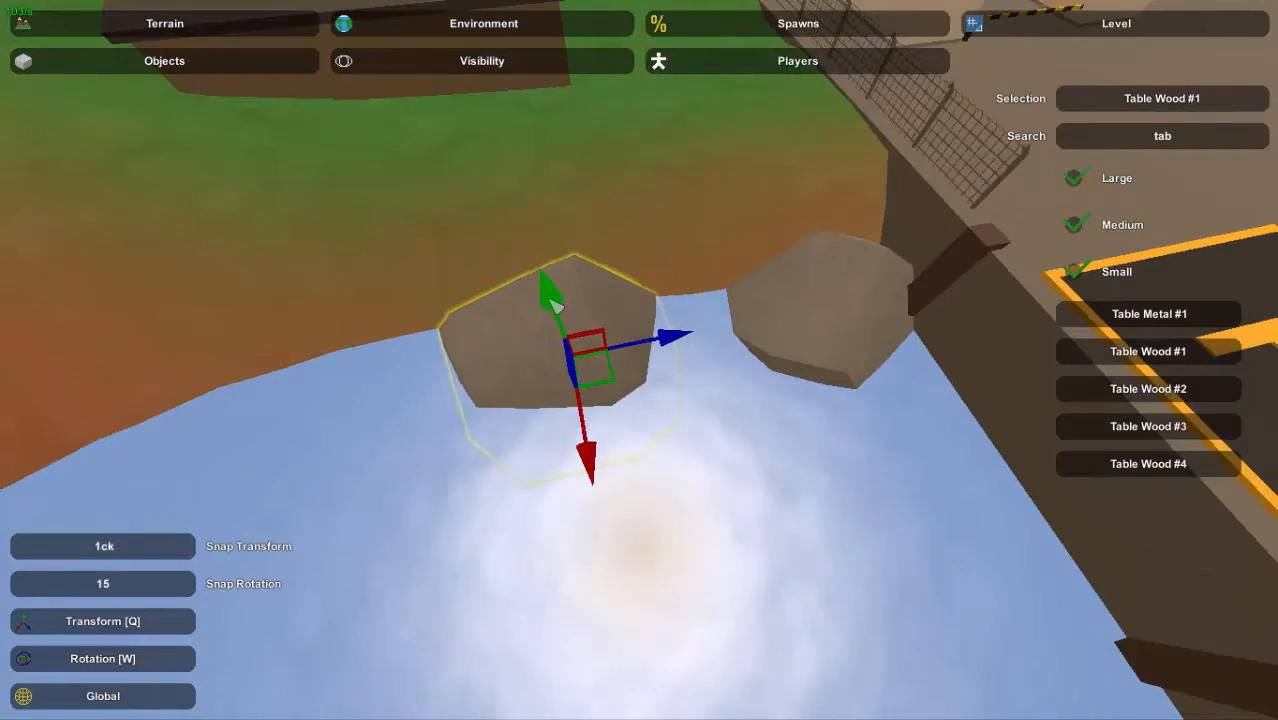
Extend the boulder row along the shoreline and fill its gaps with additional rocks
right_click_drag(743, 356, 655, 376)
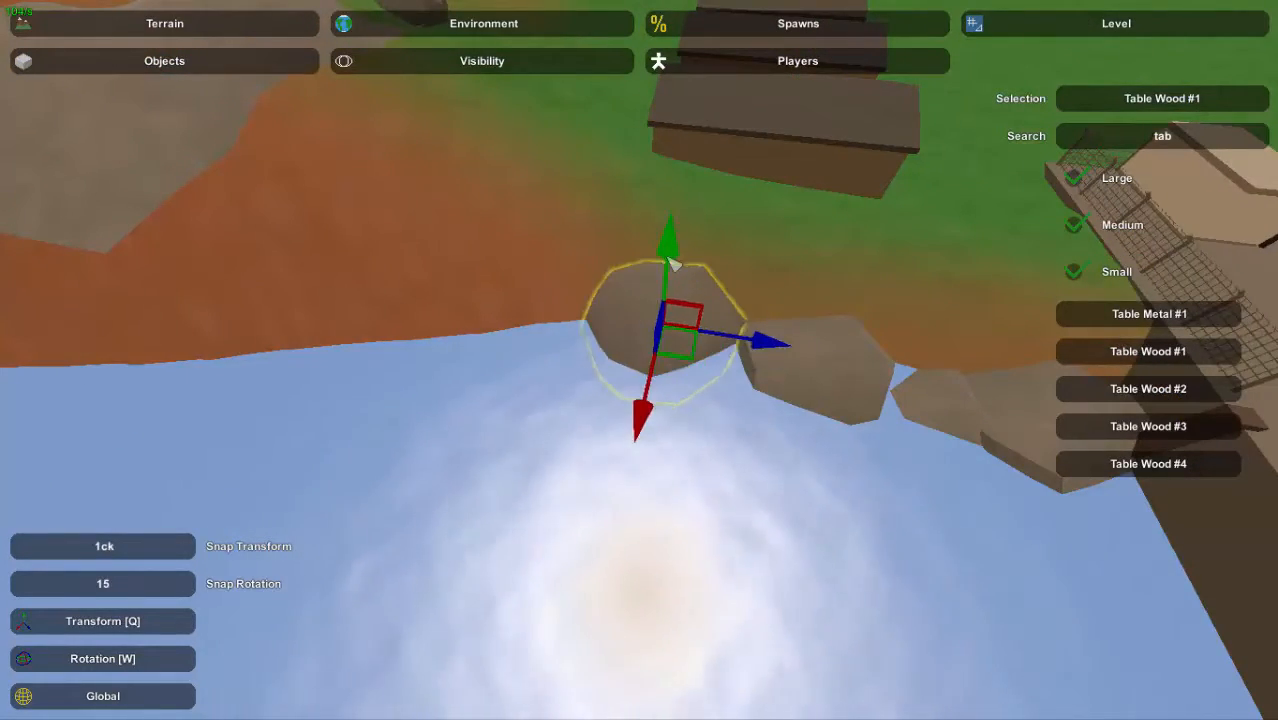
right_click_drag(667, 258, 652, 350)
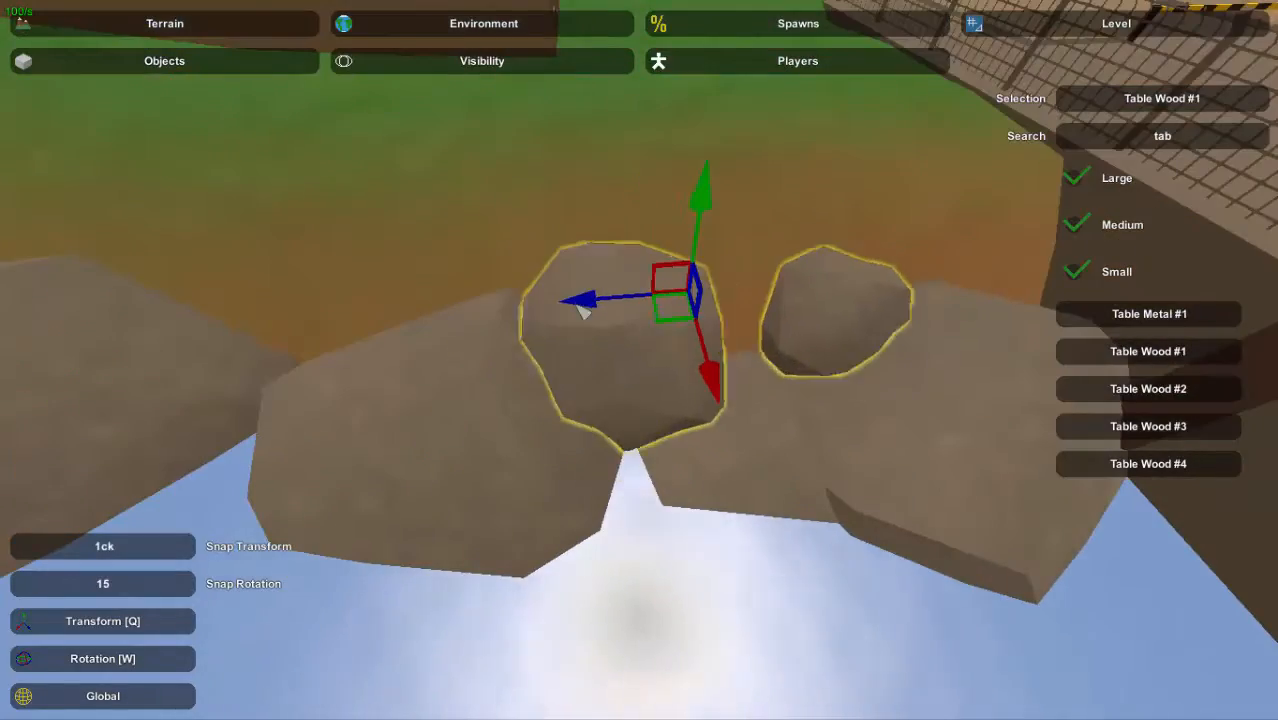
right_click_drag(665, 395, 730, 362)
Select a large underwater rock and adjust its rotation and position
left_click(506, 368)
key("w")
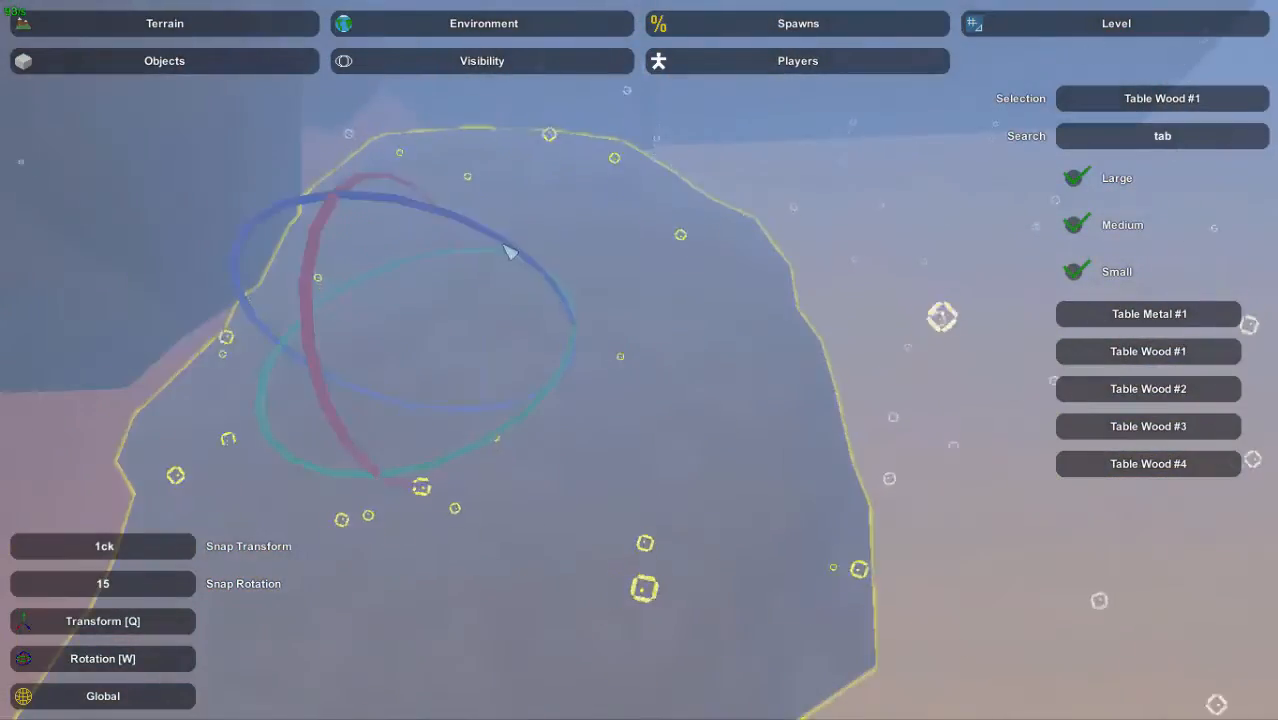
right_click_drag(522, 268, 642, 197)
right_click_drag(706, 316, 277, 353)
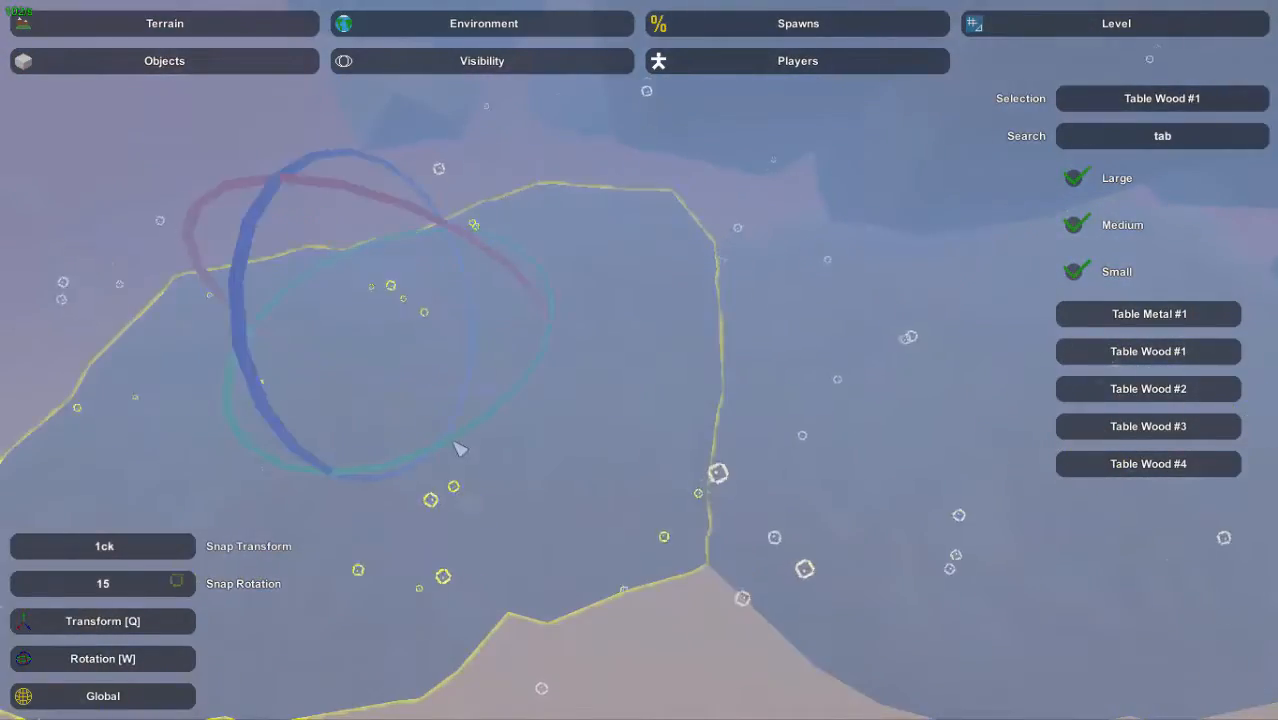
right_click_drag(463, 450, 530, 420)
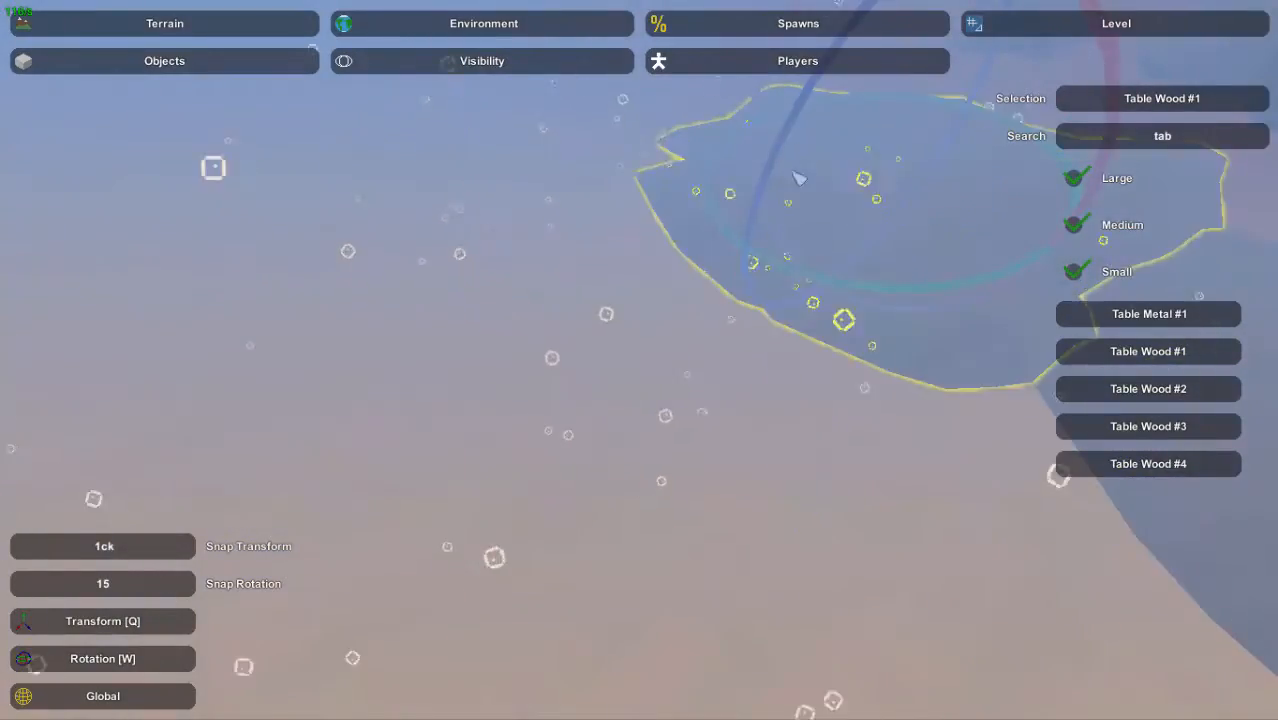
key("q")
right_click_drag(793, 172, 614, 332)
Search the objects for "lad" and place a Ladder Metal #1 against the dock wall at the waterline
right_click_drag(743, 217, 1185, 148)
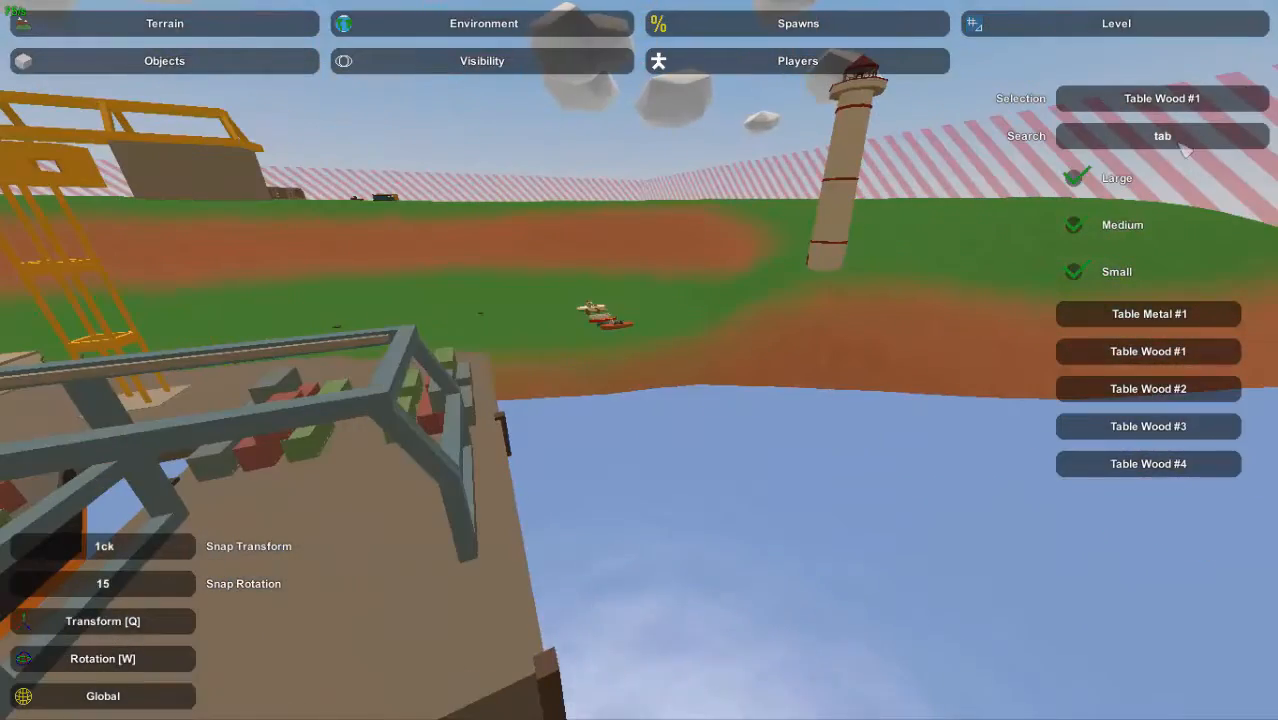
type("d")
left_click(1149, 351)
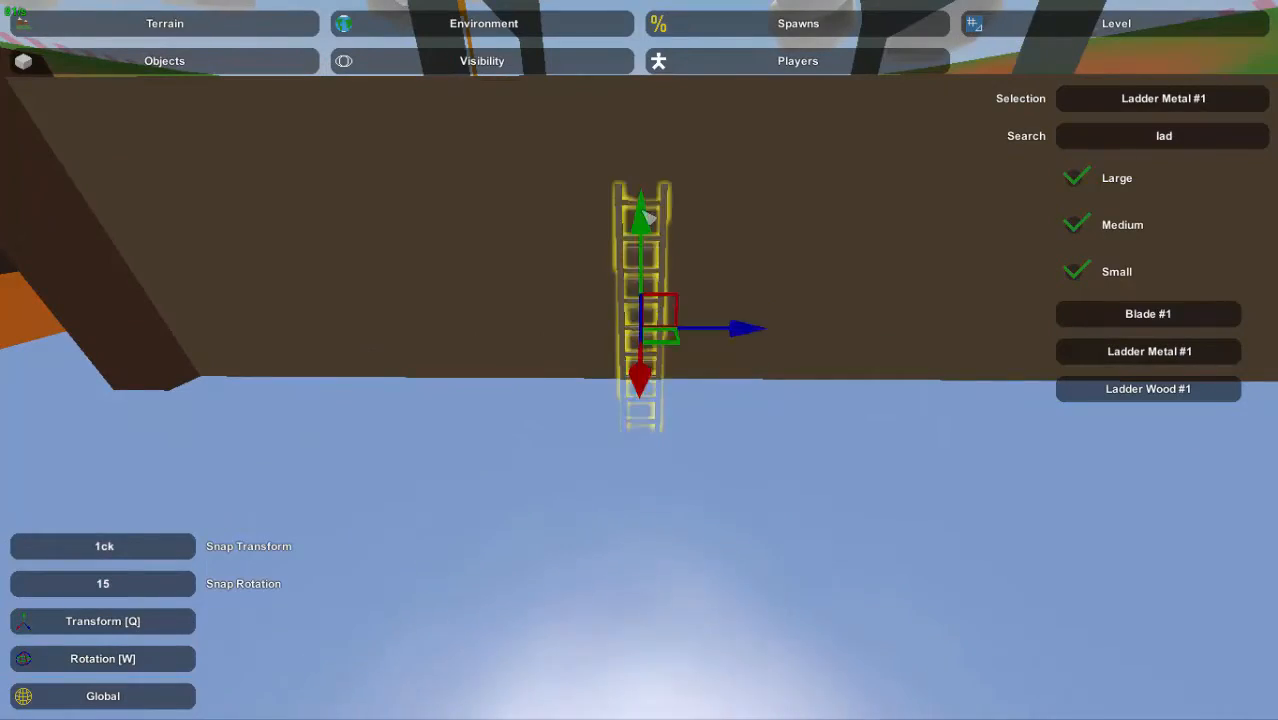
left_click(665, 306)
mouse_move(668, 388)
right_mouse_down()
mouse_move(699, 305)
mouse_move(650, 388)
mouse_move(560, 380)
mouse_move(780, 350)
mouse_move(655, 375)
right_mouse_up()
Rotate and position a metal ladder flush against the dock wall below the blue gantry crane
key("w")
key("e")
key("w")
key("e")
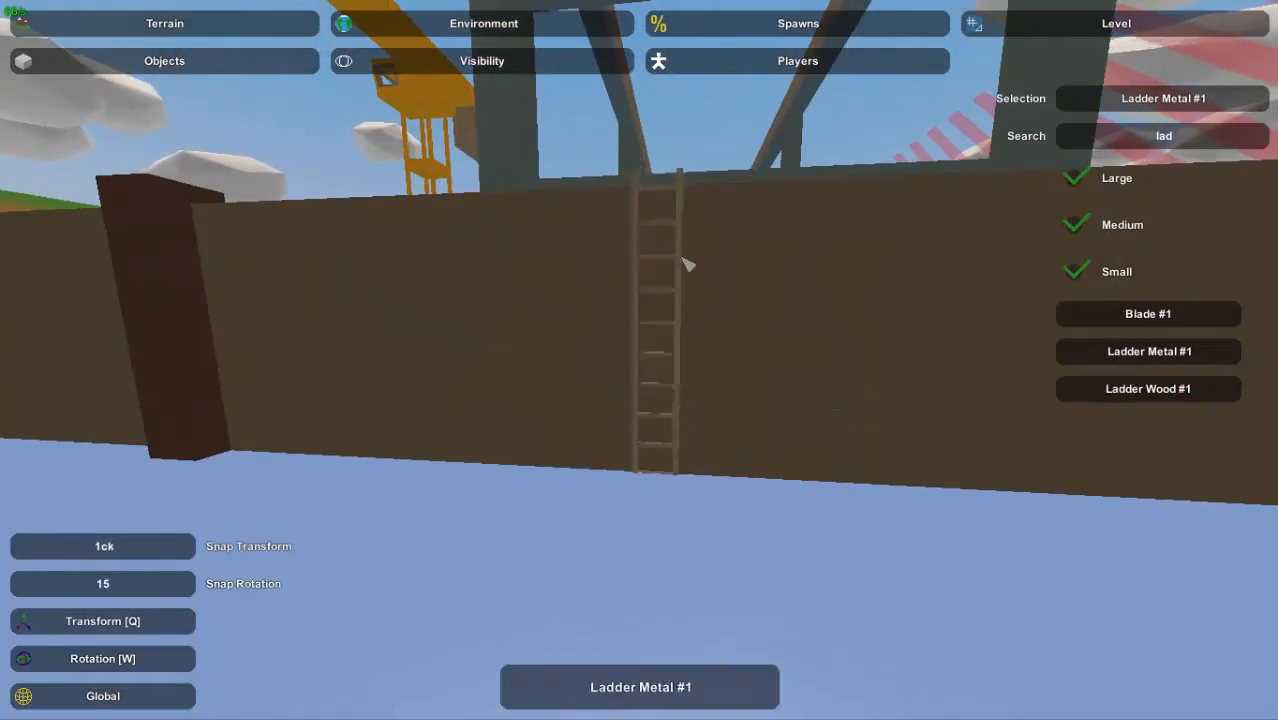
key("w")
Search the objects for "hel" and place a Heli #3 on the helipad
right_click_drag(682, 257, 820, 500)
key("s")
key("BackSpace")
key("BackSpace")
key("BackSpace")
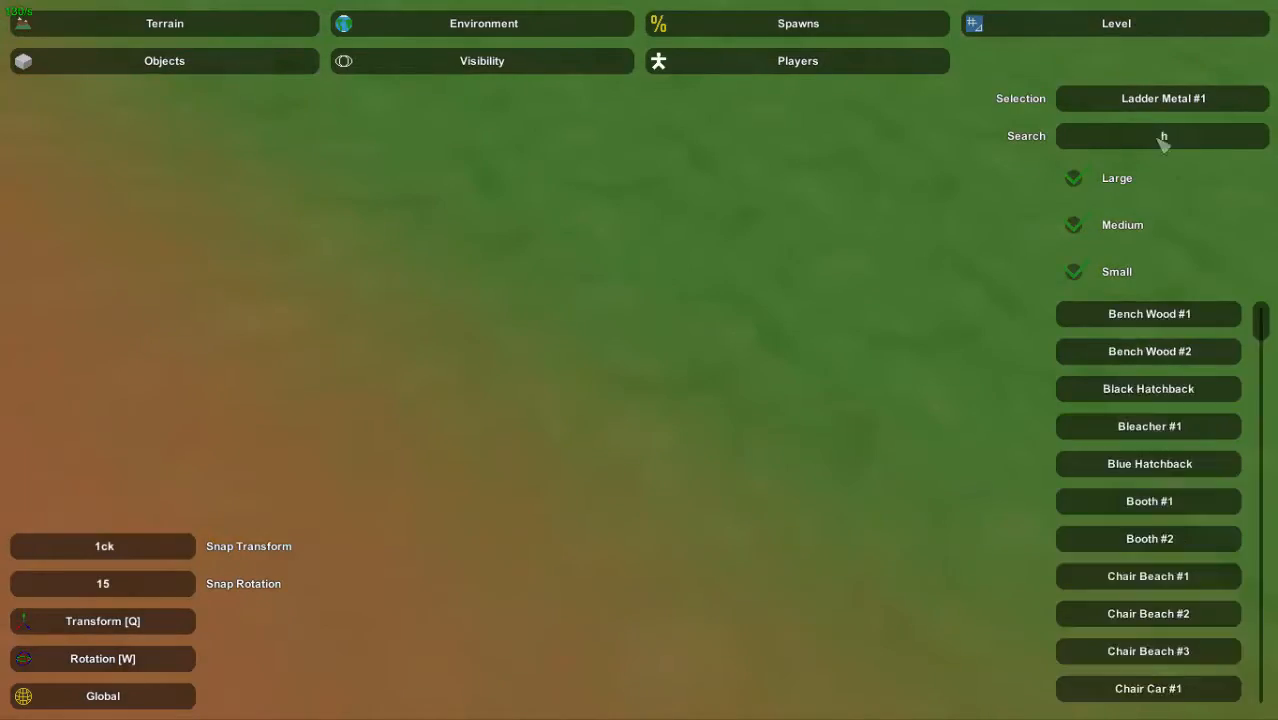
type("hel")
left_click(1150, 390)
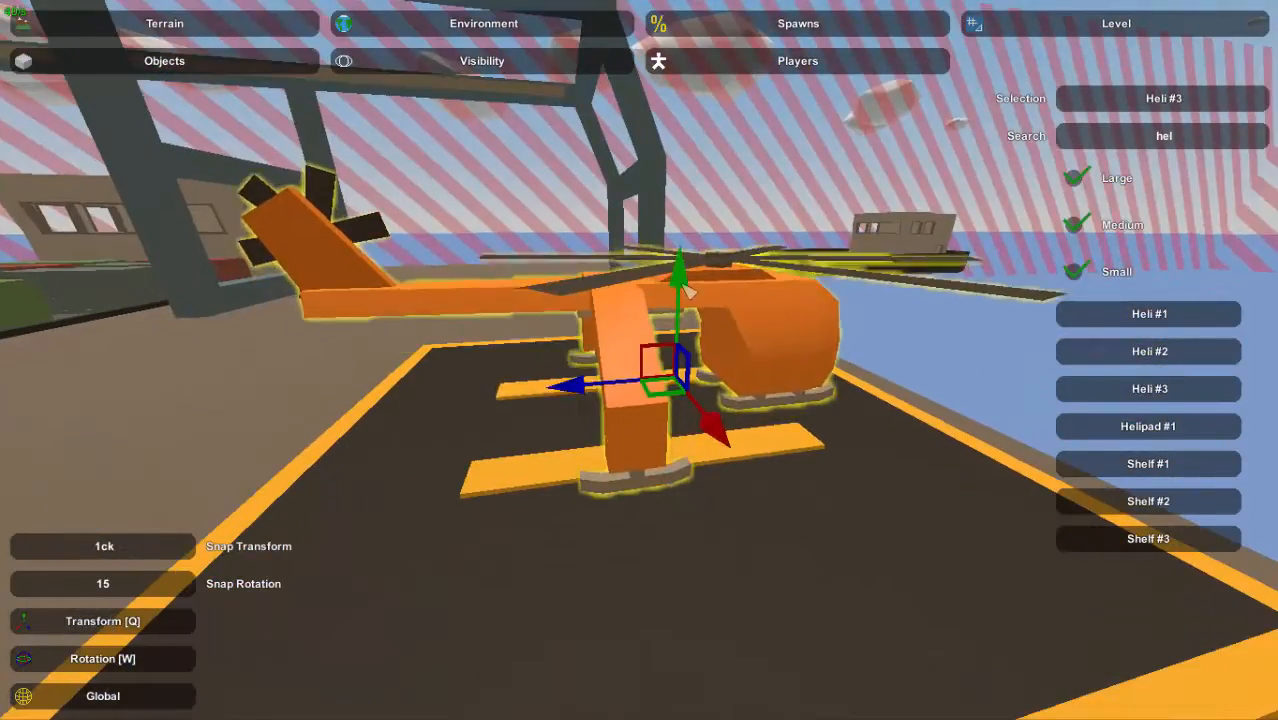
Duplicate a grey shipping container onto the helipad beneath the body of the orange helicopter
right_click_drag(688, 291, 440, 270)
key("w")
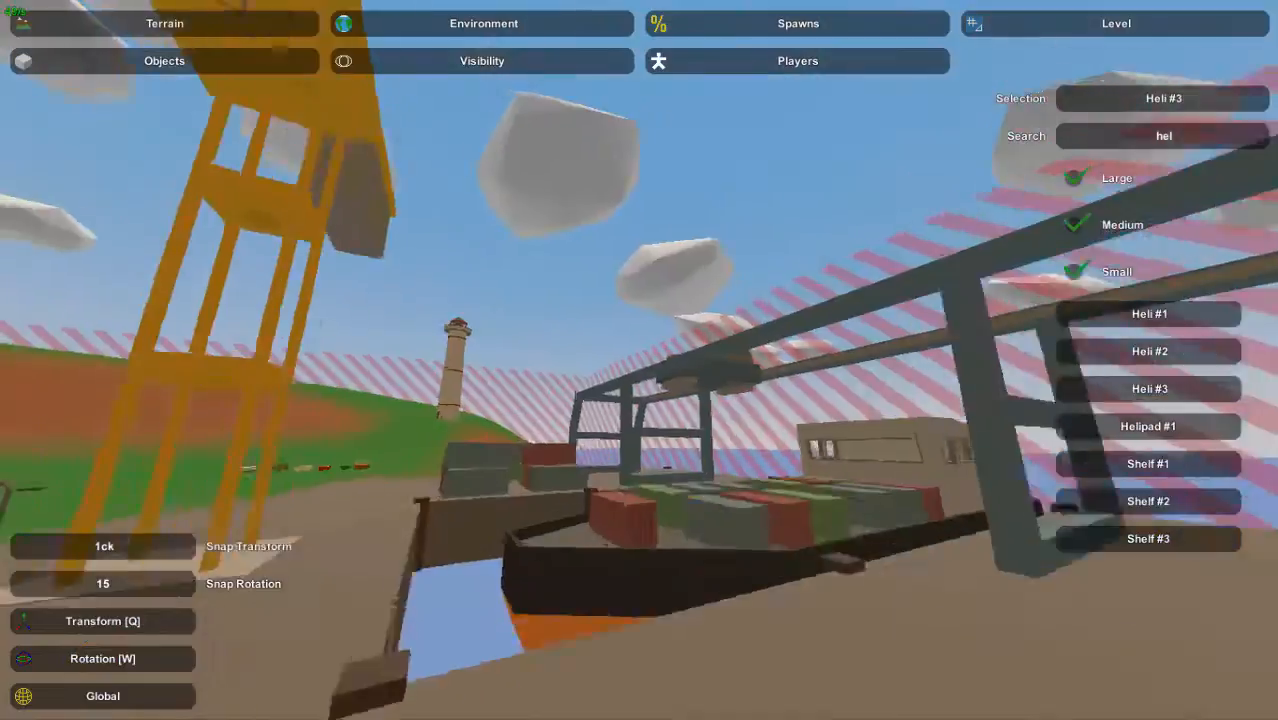
left_click(610, 470)
right_click_drag(610, 470, 850, 520)
key("ctrl+n")
key("w")
right_click_drag(639, 360, 633, 357)
left_click_drag(567, 333, 568, 350)
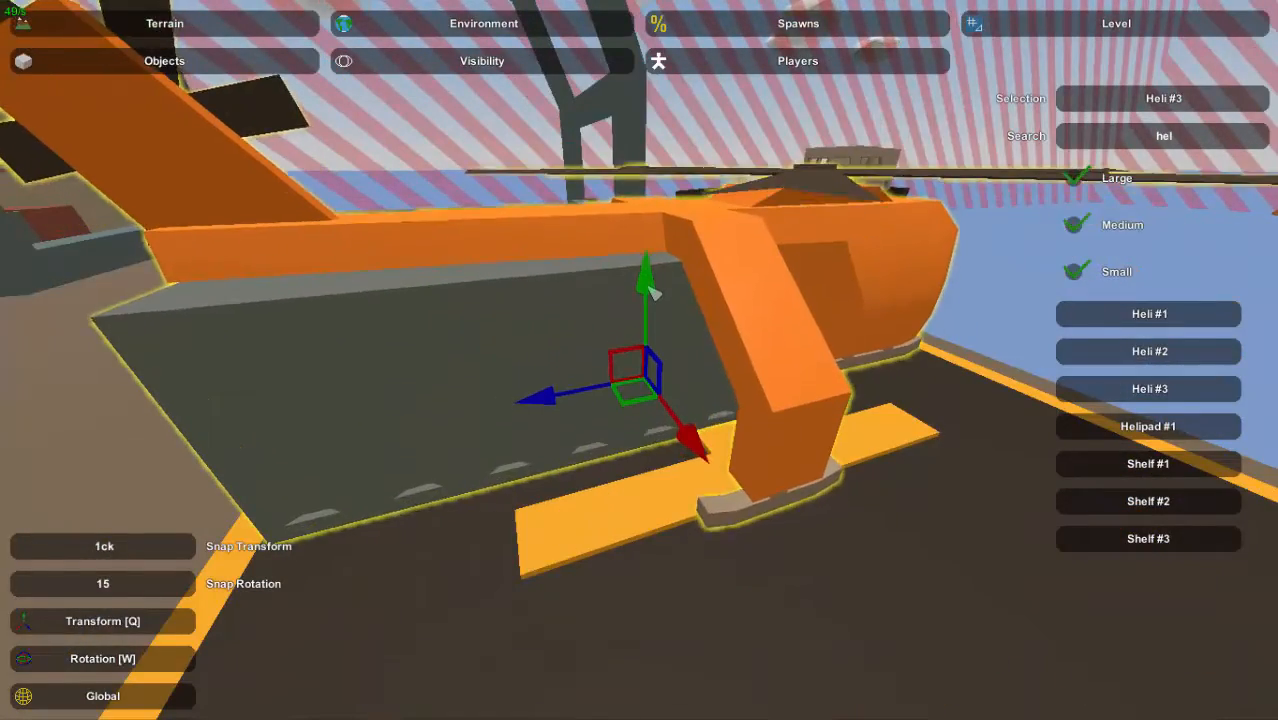
Align the grey container centrally between the helicopter's landing legs, directly under its tail boom
key("a")
right_click_drag(650, 290, 612, 422)
key("d")
key("w")
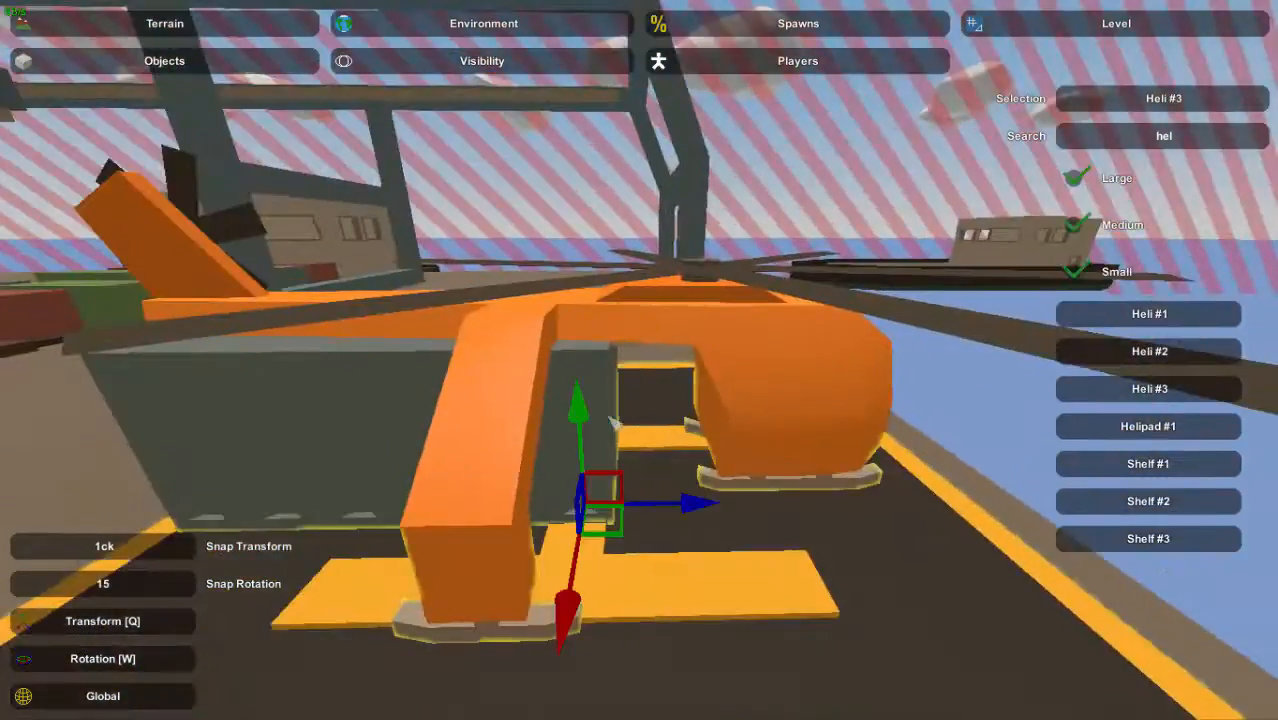
left_click_drag(622, 483, 632, 484)
key("a")
right_click_drag(632, 484, 836, 550)
key("s")
right_click_drag(639, 360, 664, 384)
key("d")
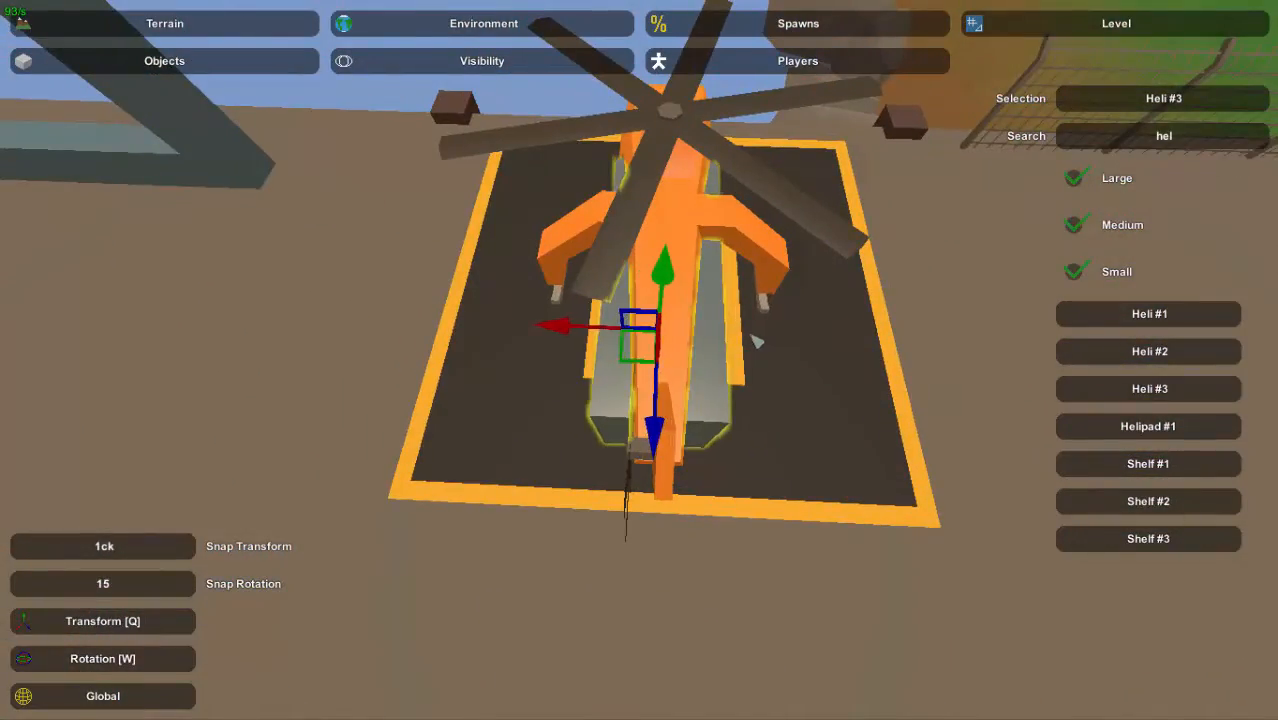
key("s")
right_click_drag(751, 336, 510, 330)
key("d")
key("w")
Move the helicopter and its container off the helipad into the air over the sea and tilt them in flight
left_click(676, 305)
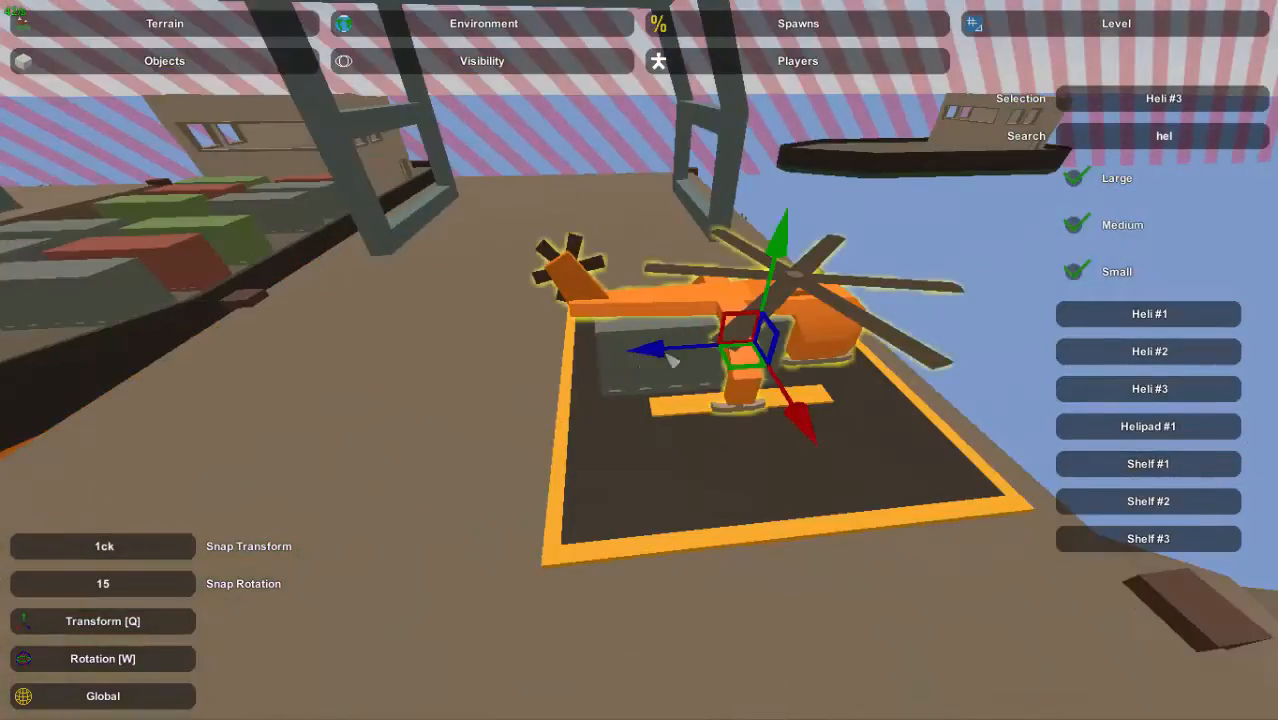
key("s")
right_click_drag(668, 357, 890, 415)
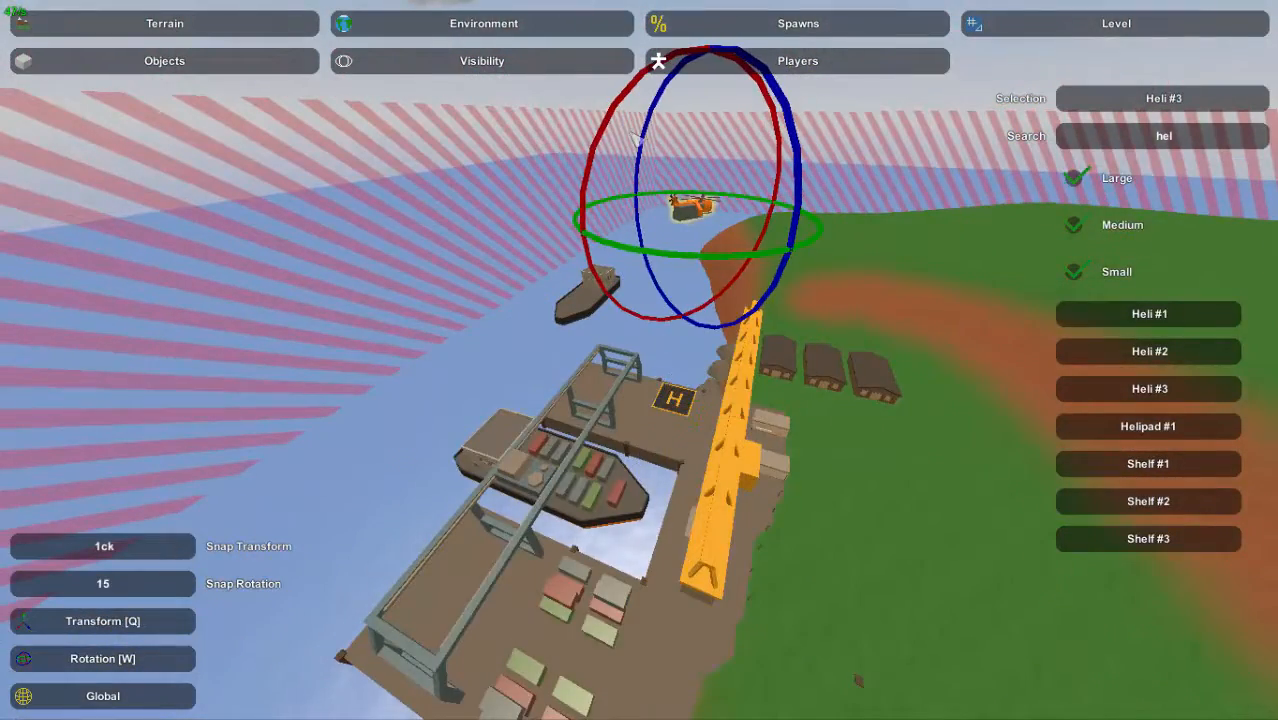
left_click(611, 143)
key("w")
right_click_drag(611, 143, 398, 150)
key("d")
key("s")
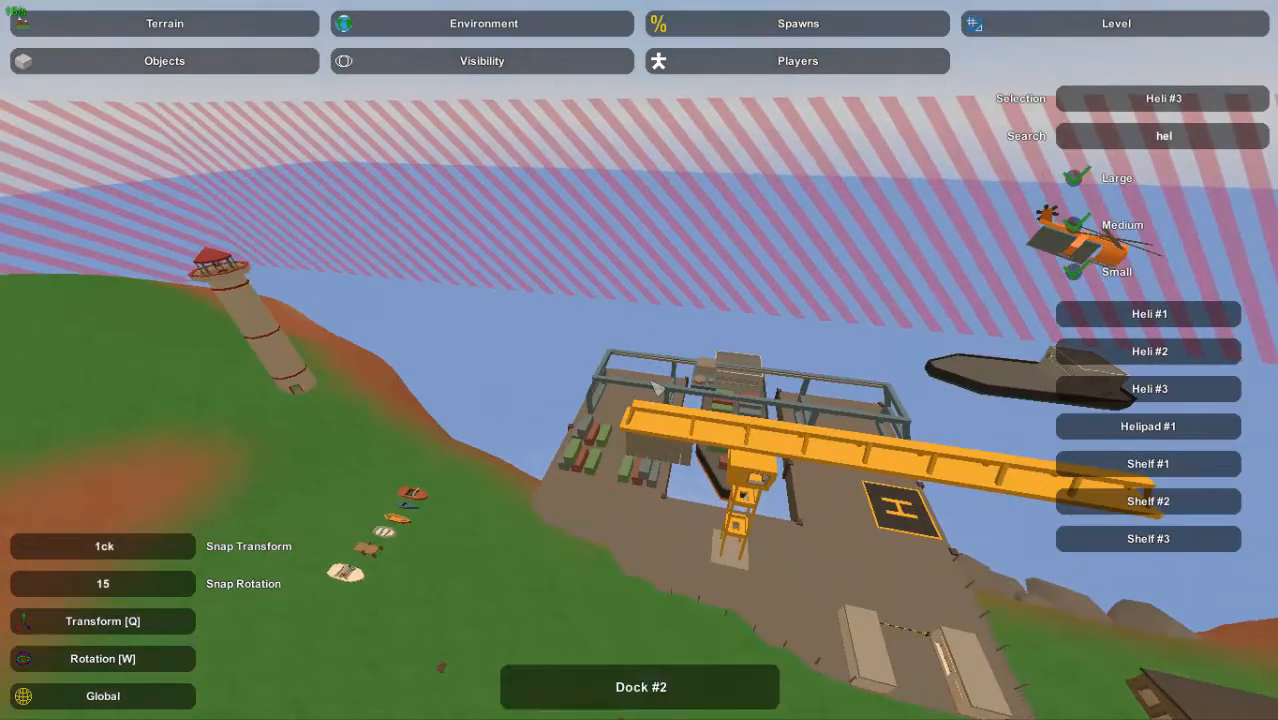
Survey the harbor from the air, from the lighthouse and yellow crane to the container stacks on the dock
key("w")
right_click_drag(639, 360, 400, 370)
key("s")
key("w")
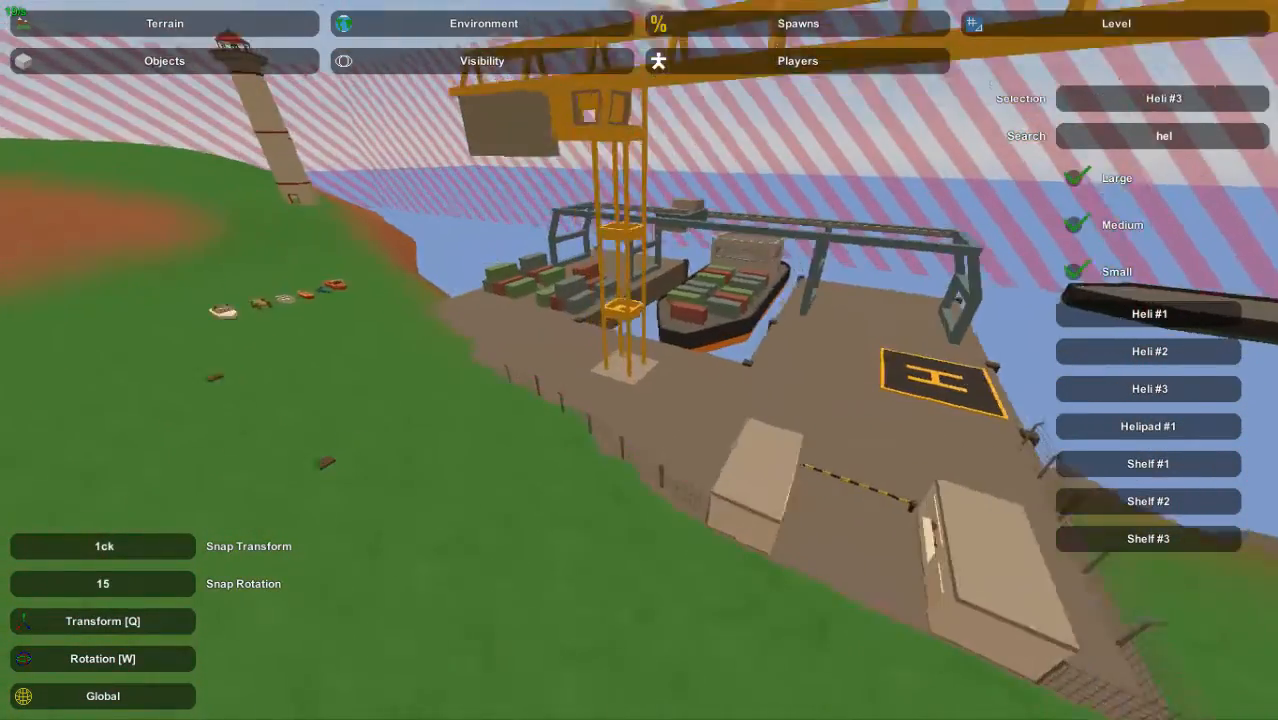
key("w")
right_click_drag(400, 370, 705, 430)
key("a")
key("a")
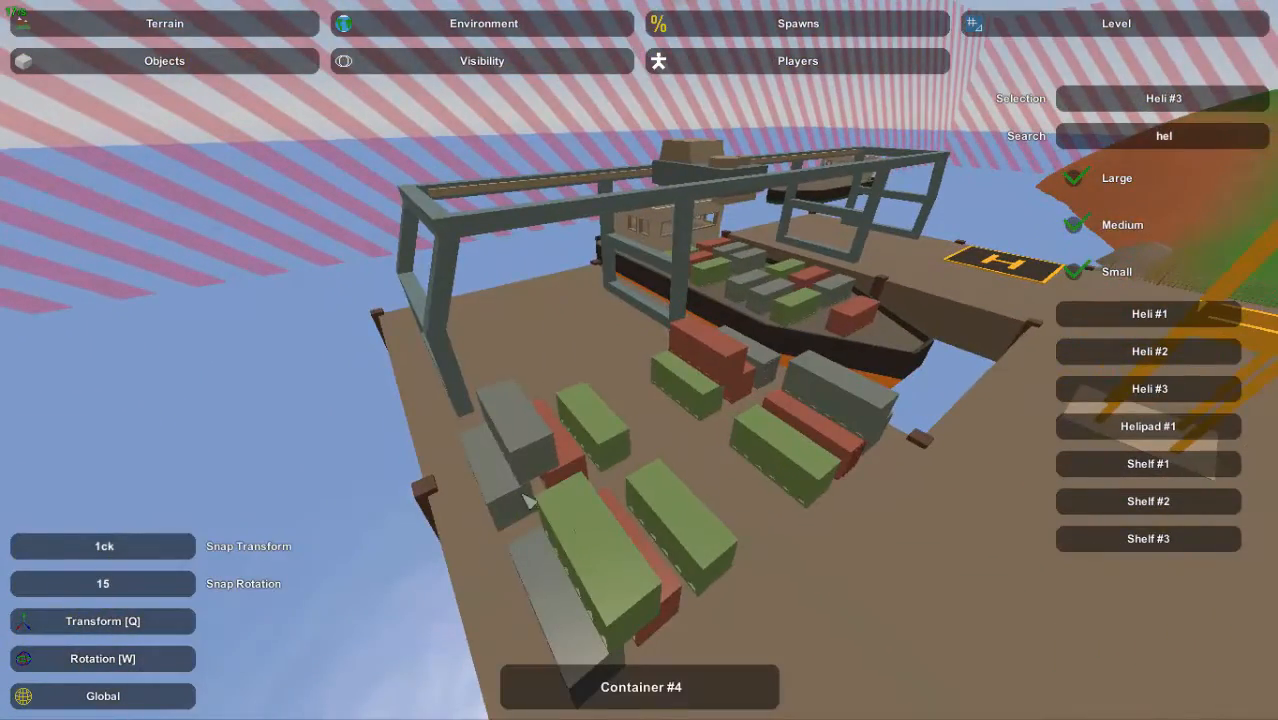
key("w")
right_click_drag(633, 530, 661, 352)
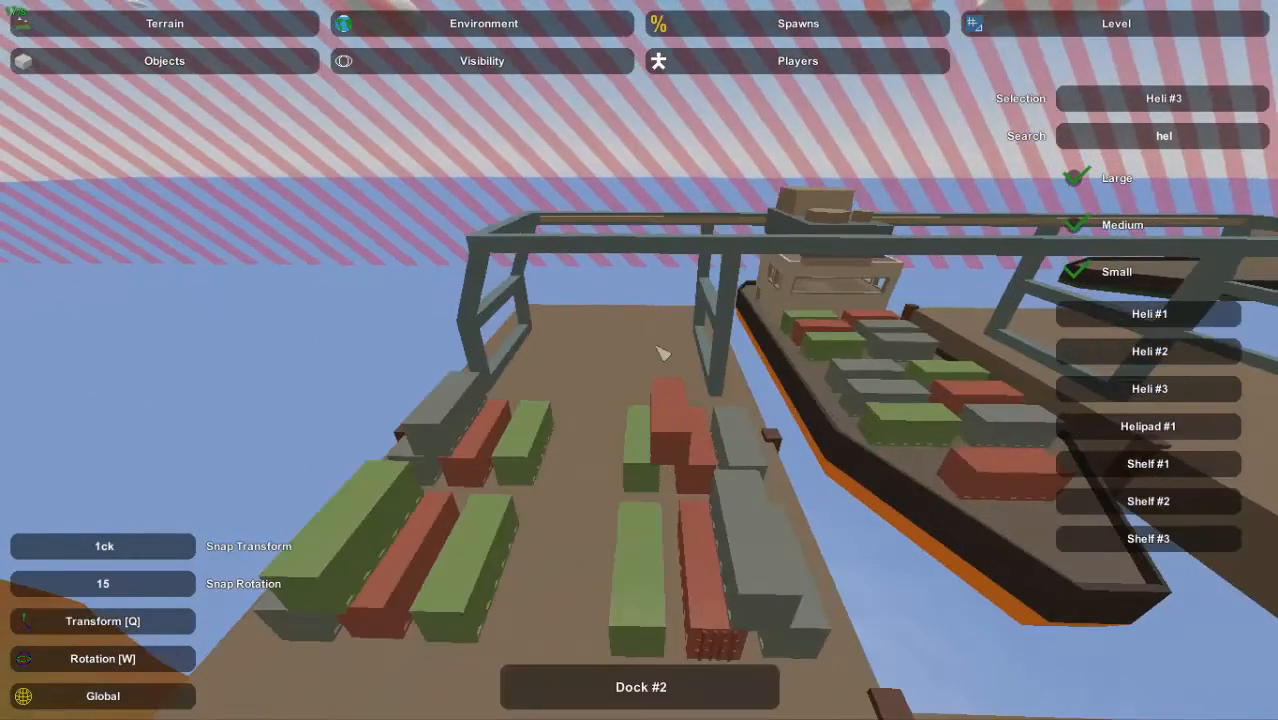
Inspect the containers on the cargo ship's deck and the blue gantry crane spanning the docks
right_click_drag(1056, 299, 1225, 340)
key("w")
key("w")
right_click_drag(640, 560, 700, 470)
key("s")
right_click_drag(640, 360, 672, 352)
key("w")
key("s")
right_click_drag(617, 303, 835, 420)
right_click_drag(640, 360, 745, 354)
key("a")
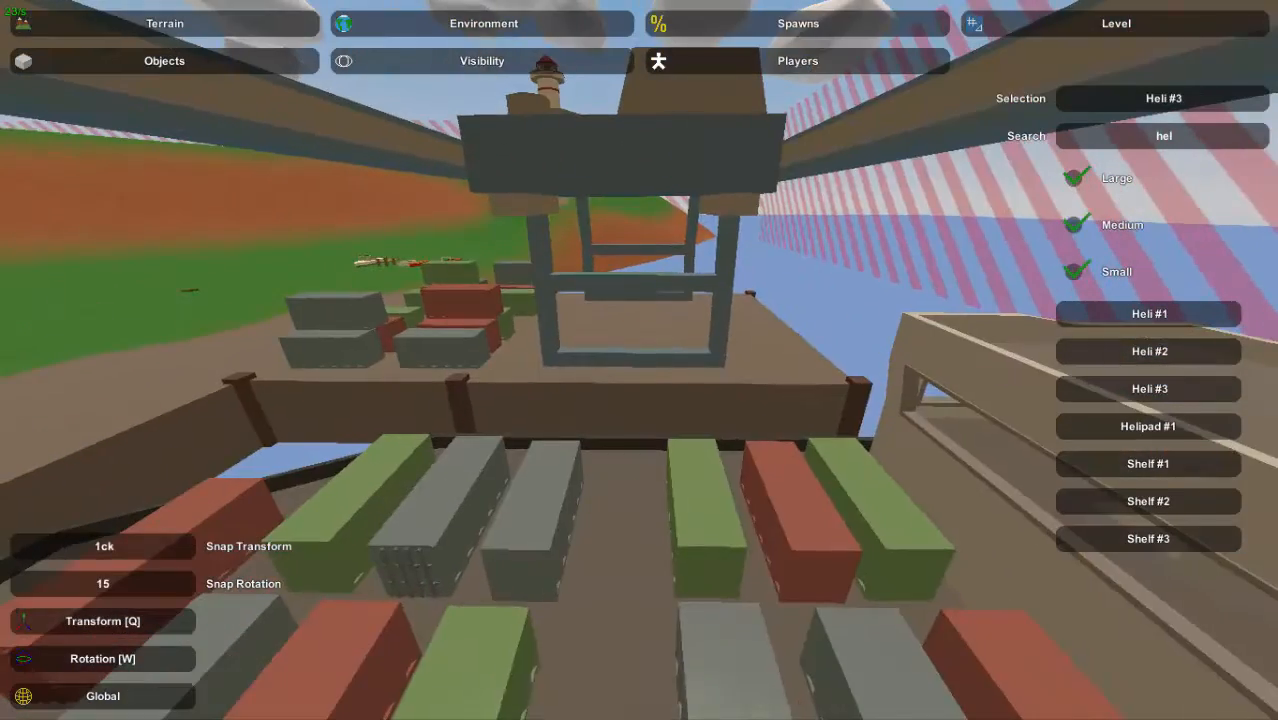
key("s")
right_click_drag(675, 155, 465, 335)
key("a")
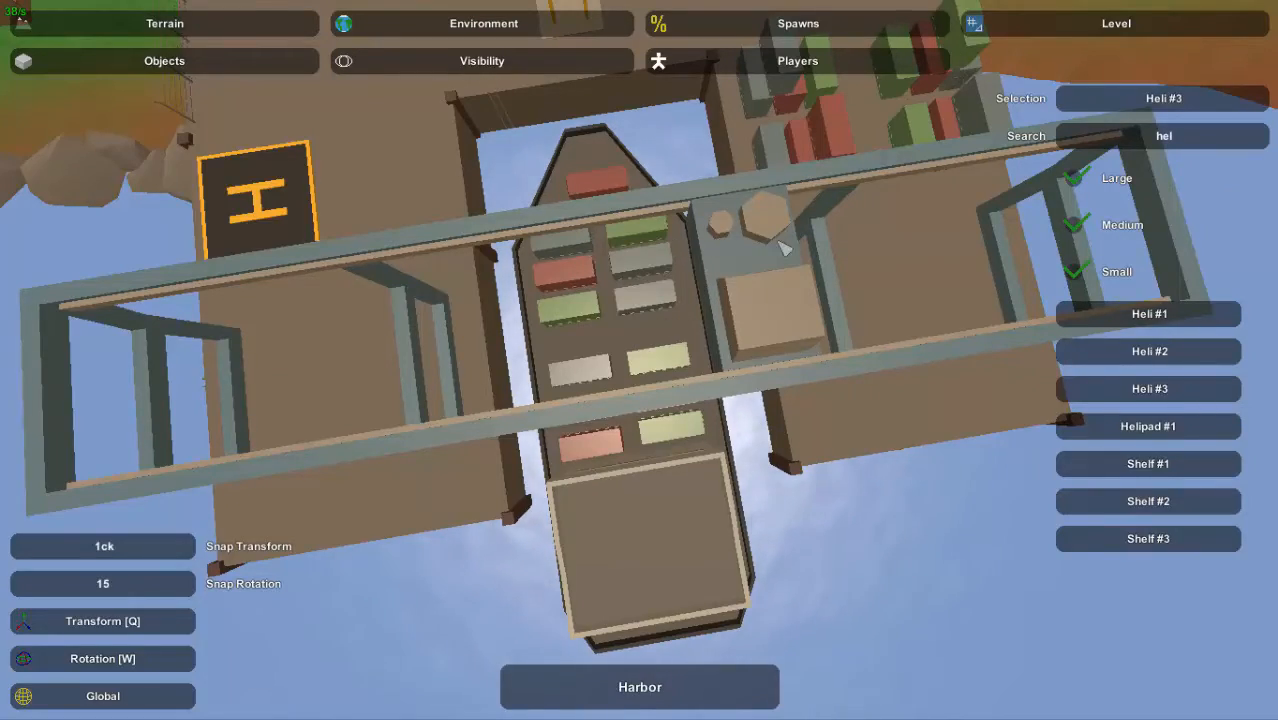
Examine the dock layout from above and the stacked containers beside the ship up close
right_click_drag(940, 266, 1060, 165)
key("w")
key("a")
right_click_drag(639, 360, 740, 440)
key("w")
key("w")
key("s")
key("w")
key("w")
key("s")
key("s")
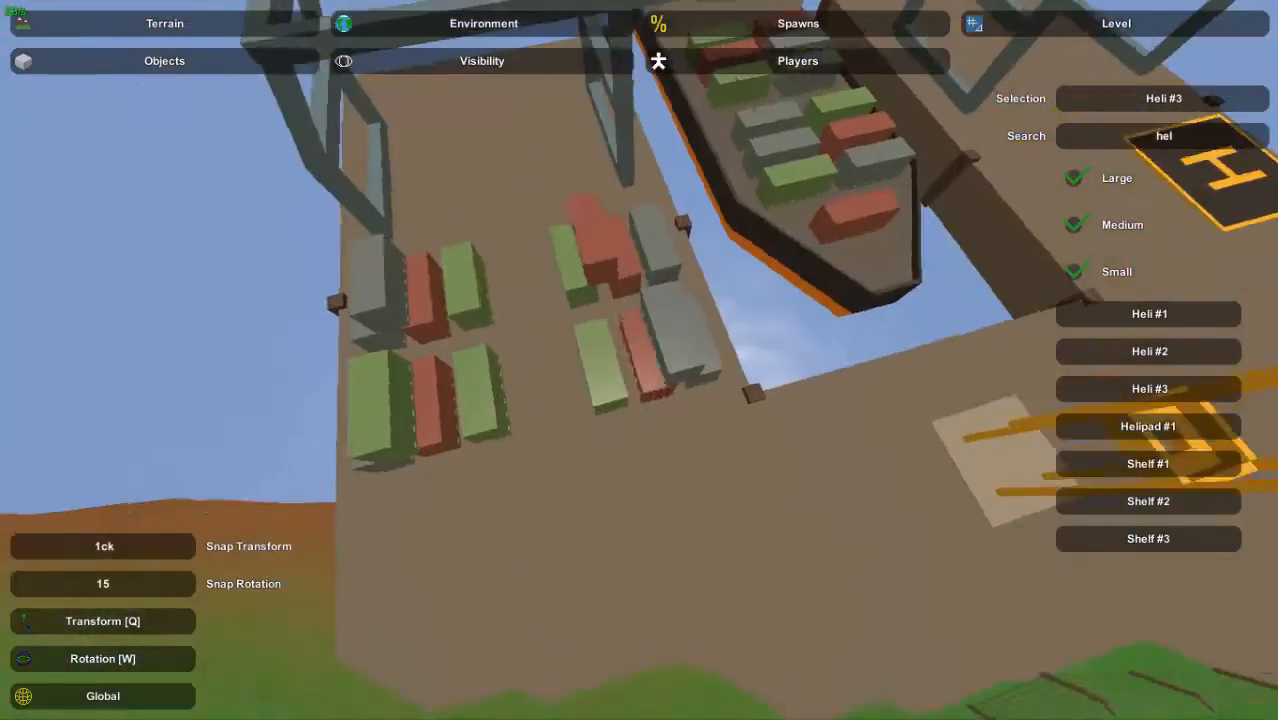
key("s")
right_click_drag(639, 360, 545, 410)
key("w")
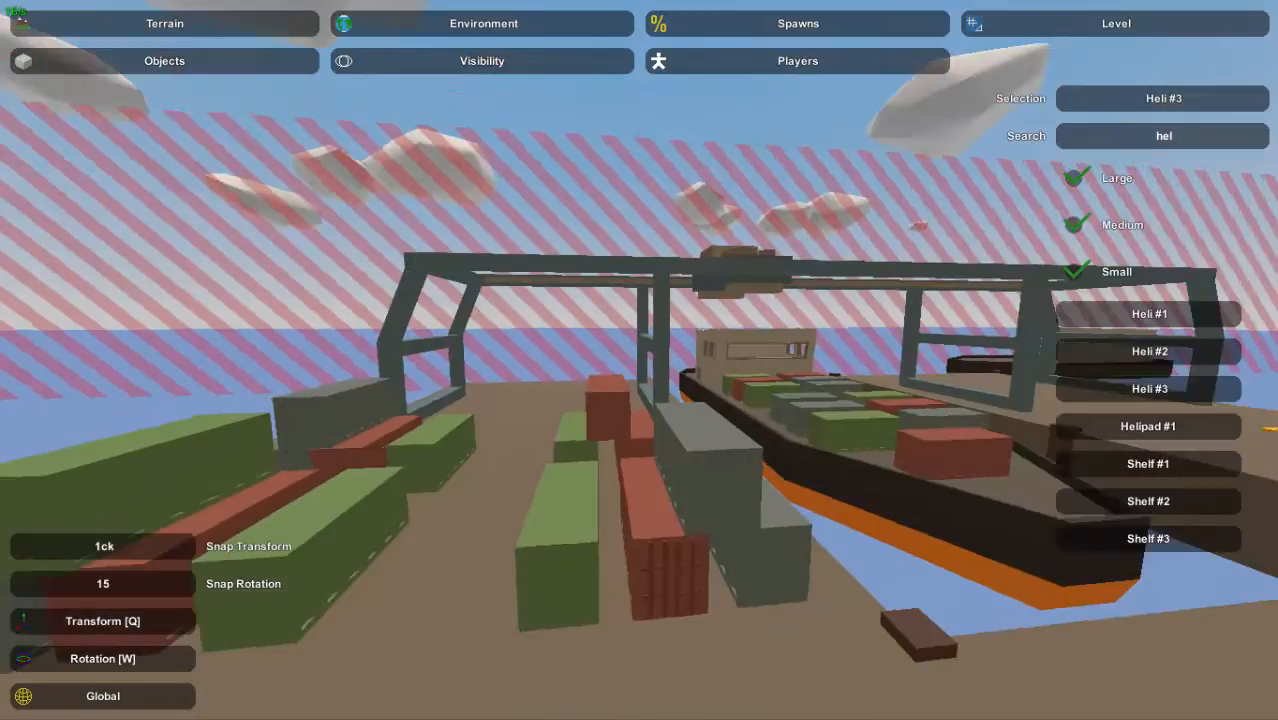
key("w")
right_click_drag(639, 360, 1040, 375)
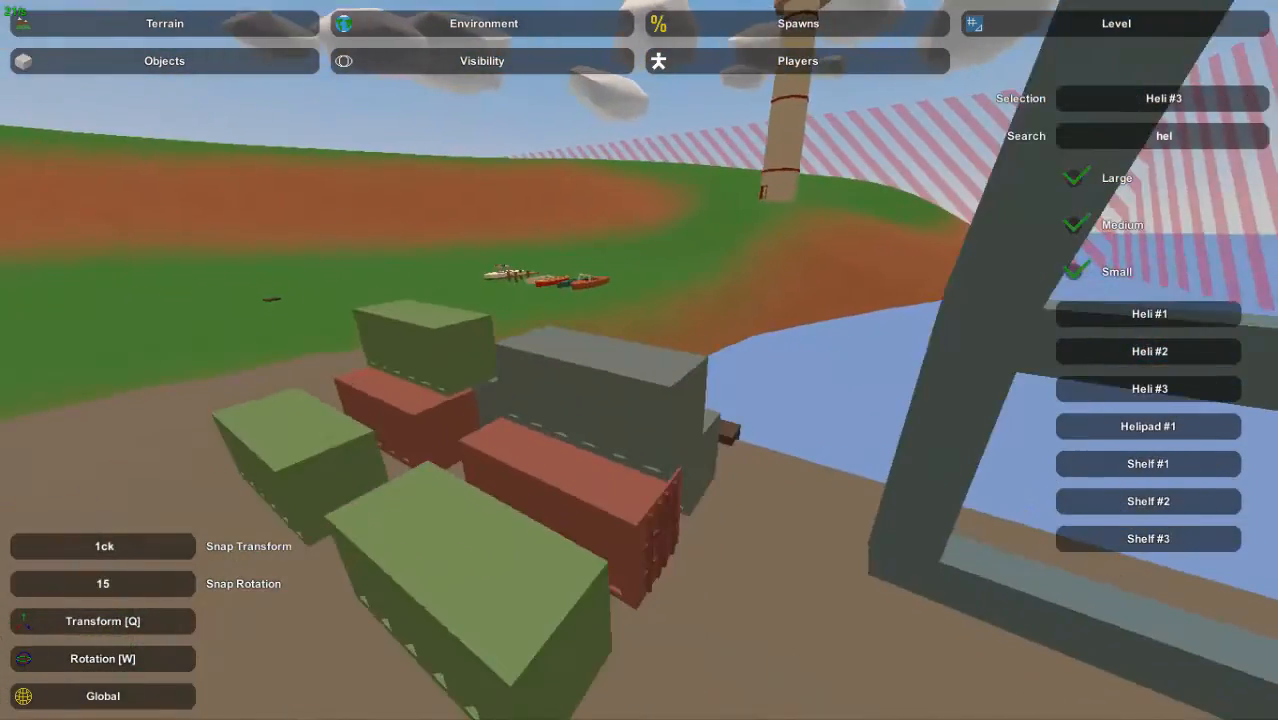
right_click_drag(571, 504, 480, 452)
key("w")
key("w")
key("s")
key("w")
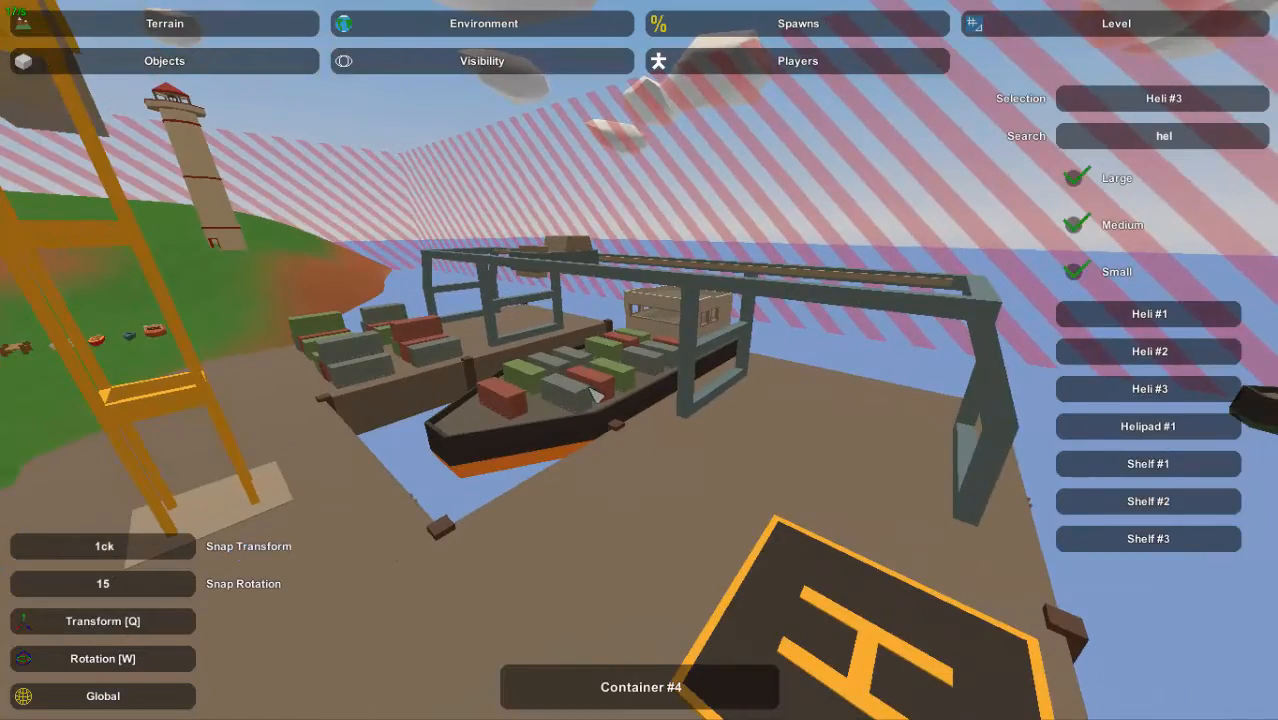
Look over the helipad side of the dock and the gate between the two gatehouses
right_click_drag(596, 395, 710, 552)
key("w")
key("w")
key("w")
key("s")
key("s")
key("a")
right_click_drag(640, 360, 690, 362)
key("w")
key("w")
key("d")
key("w")
key("w")
key("s")
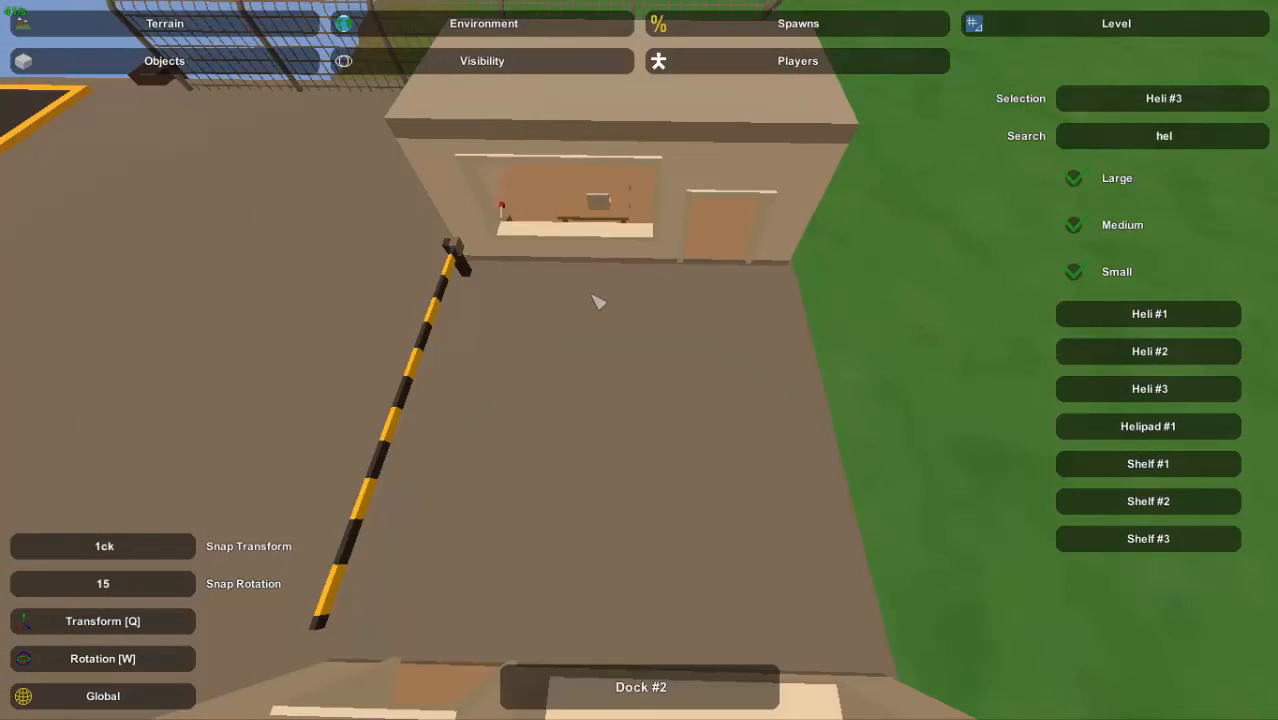
Inspect the gatehouse interior with its wooden table, laptop and lever box by the window
key("w")
right_click_drag(592, 296, 540, 200)
key("w")
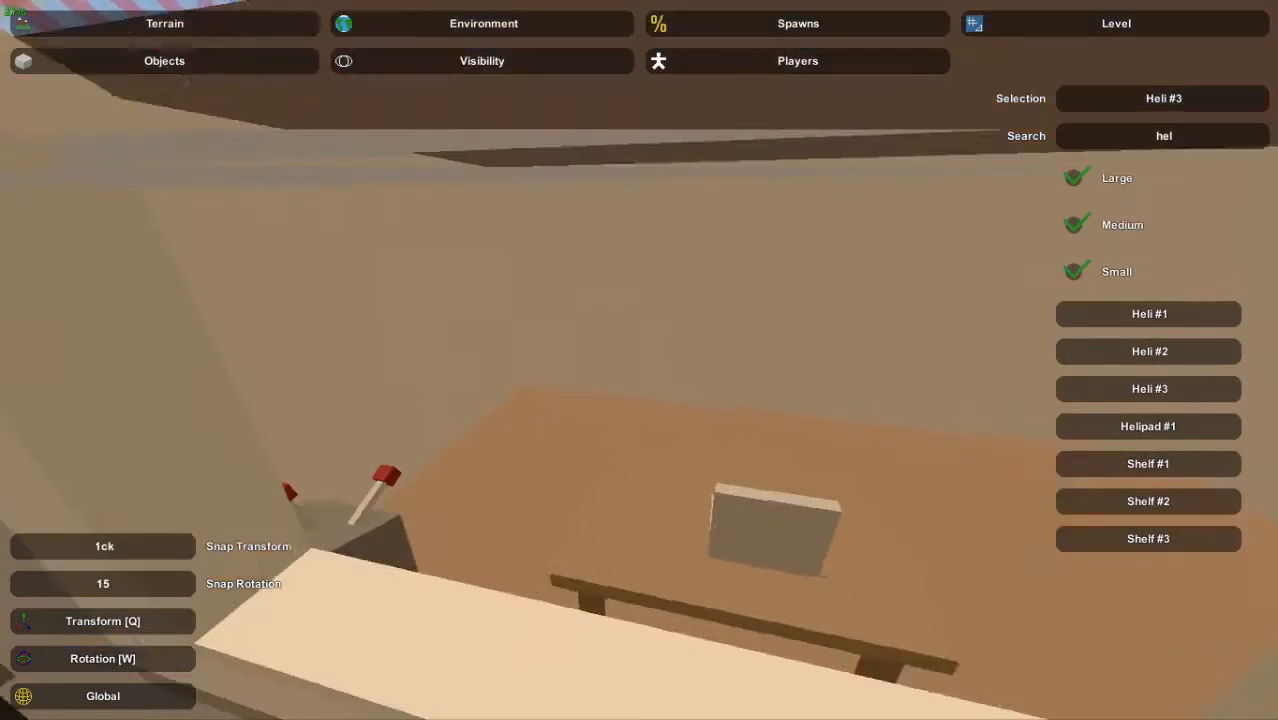
key("w")
right_click_drag(640, 360, 290, 362)
key("s")
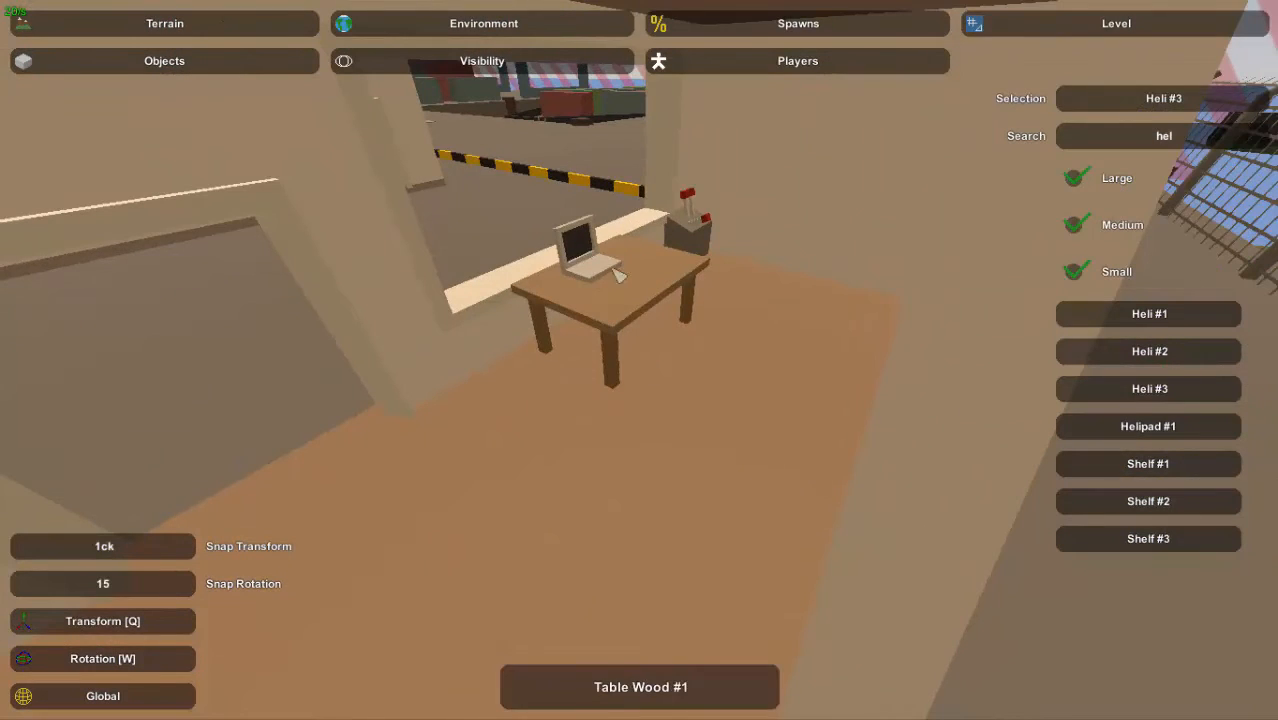
right_click_drag(672, 314, 738, 228)
key("w")
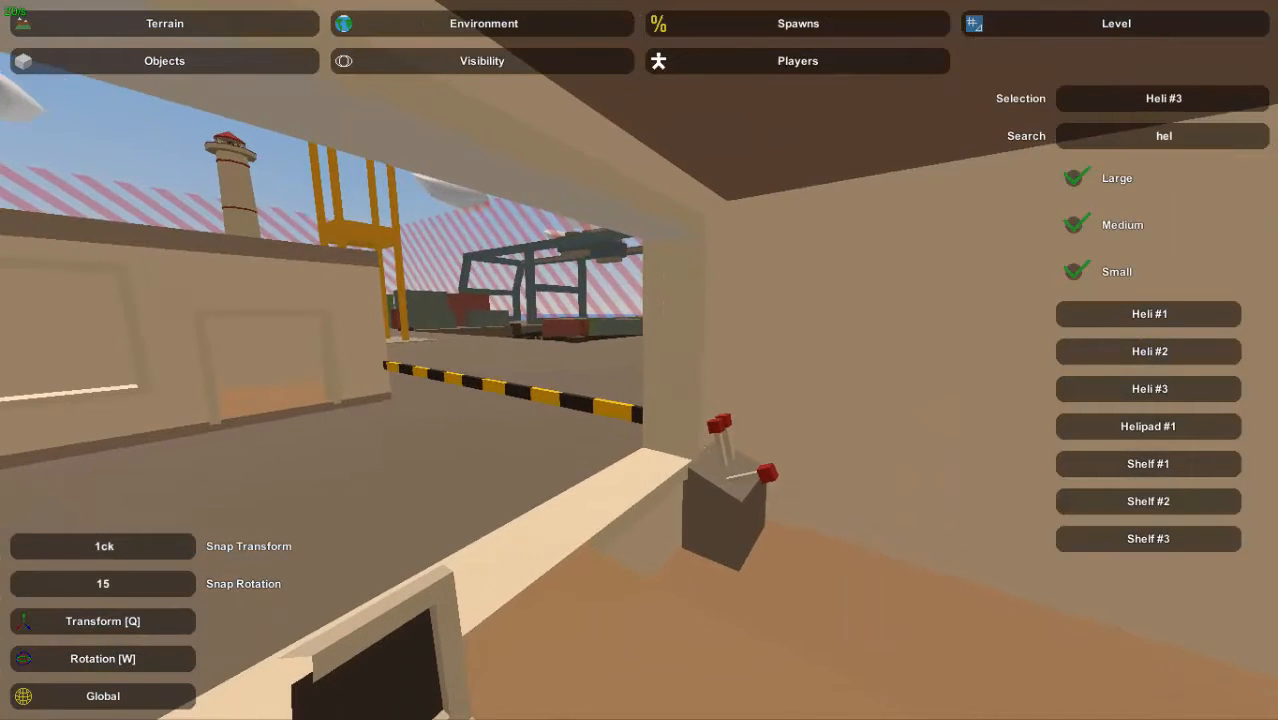
key("a")
right_click_drag(727, 454, 895, 478)
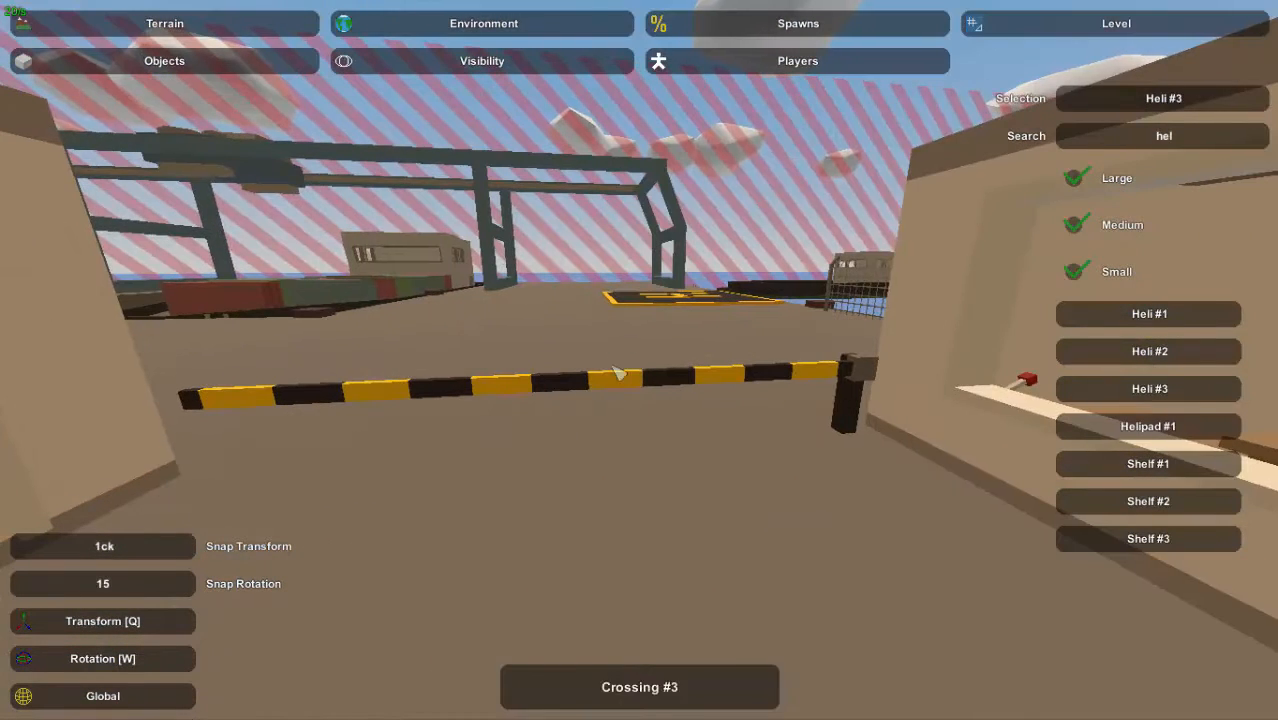
Examine the striped entrance barrier and the wire fence along the dock's landward edge
key("s")
right_click_drag(630, 378, 905, 500)
key("w")
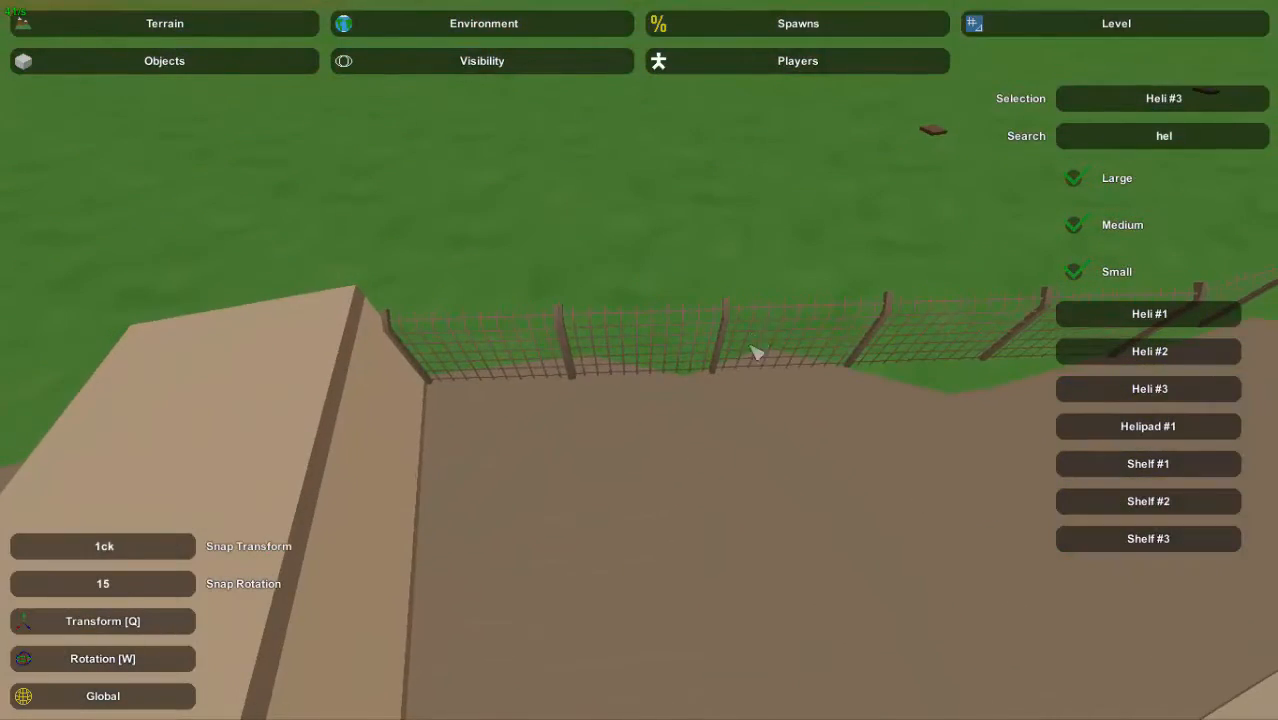
key("d")
right_click_drag(757, 353, 585, 420)
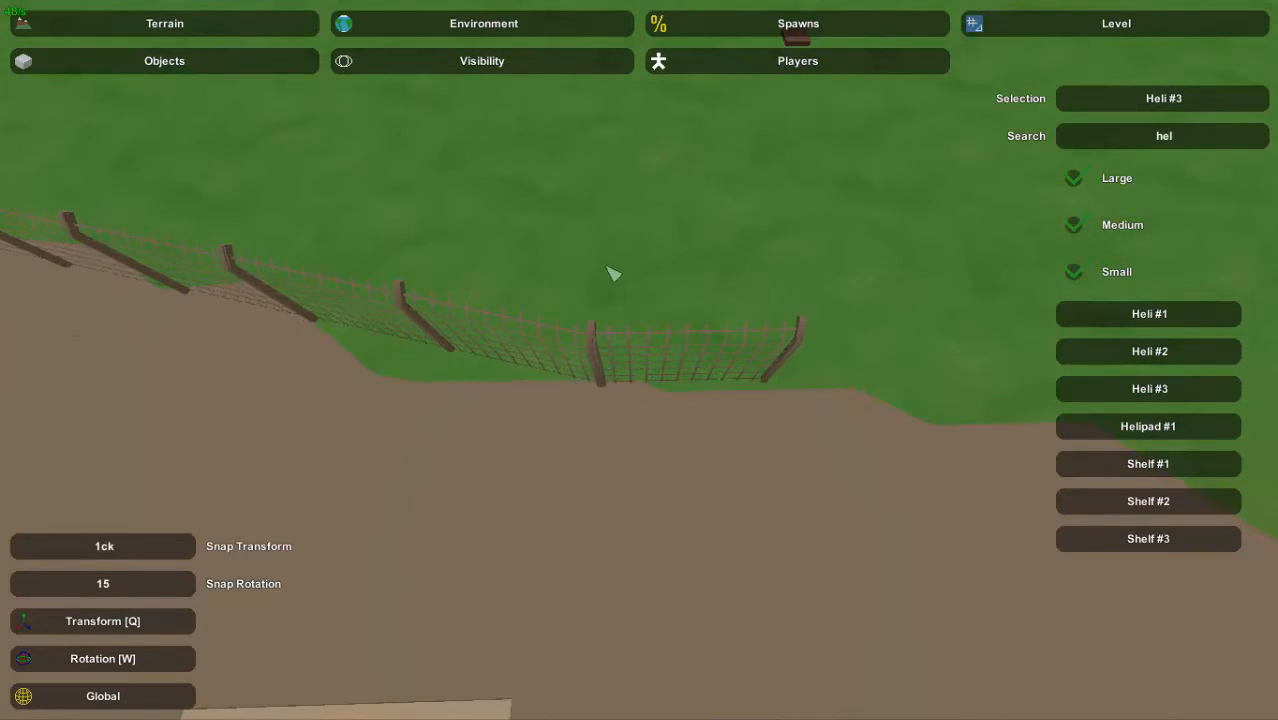
right_click_drag(640, 360, 300, 205)
key("d")
key("s")
key("s")
key("w")
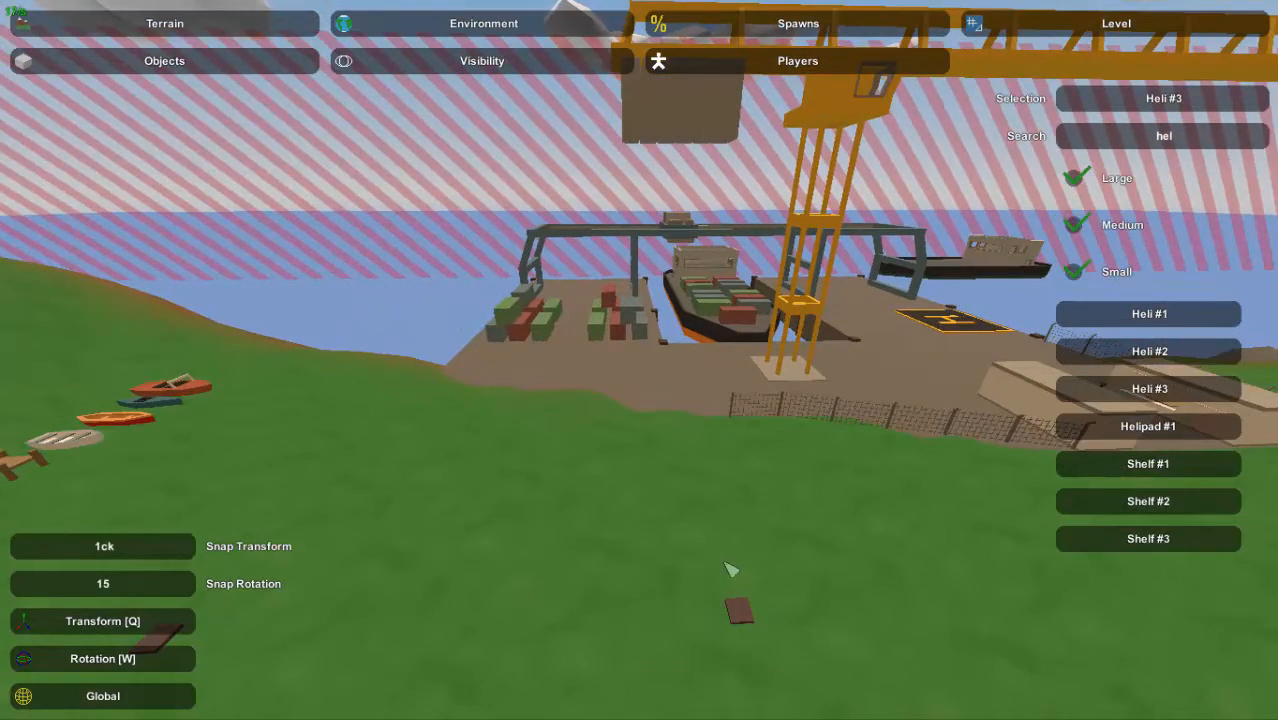
Inspect the shoreline boulders beside the dock both above and below the water
key("s")
right_click_drag(807, 586, 1012, 530)
key("w")
key("w")
right_click_drag(640, 360, 1040, 470)
key("w")
key("w")
right_click_drag(640, 360, 450, 240)
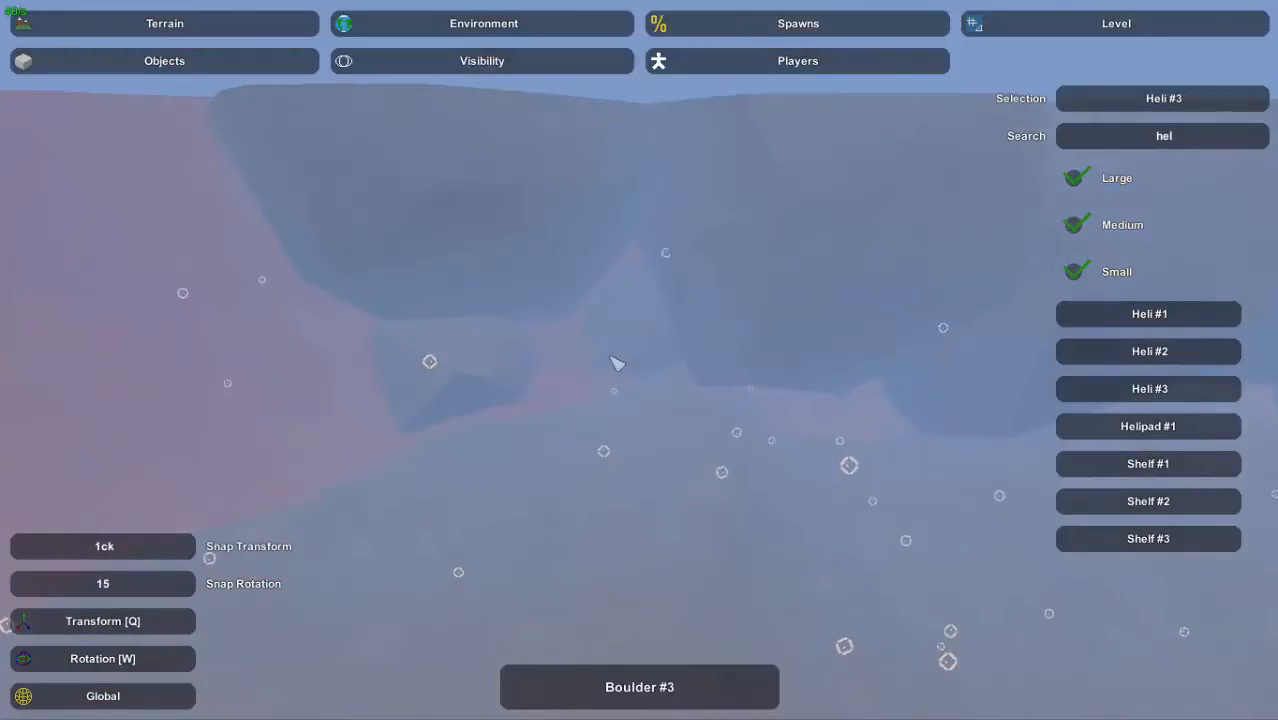
key("w")
right_click_drag(610, 357, 790, 300)
key("w")
key("w")
right_click_drag(640, 360, 520, 380)
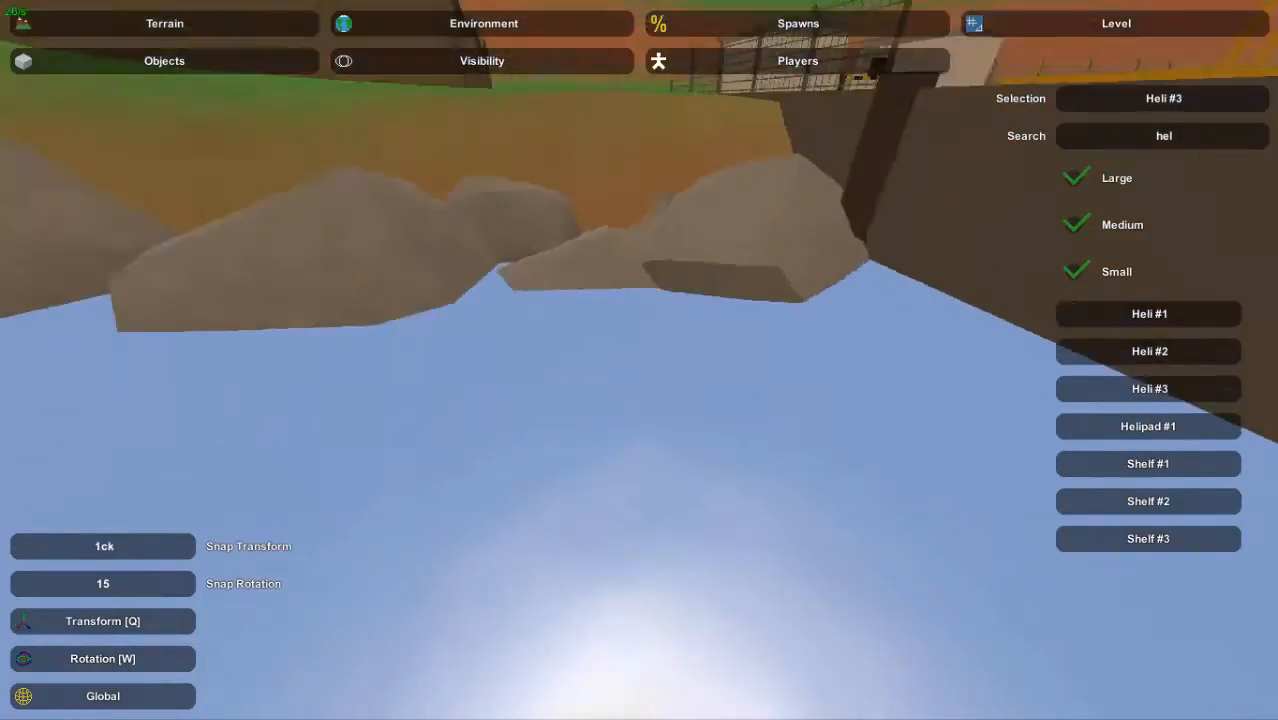
right_click_drag(640, 360, 700, 330)
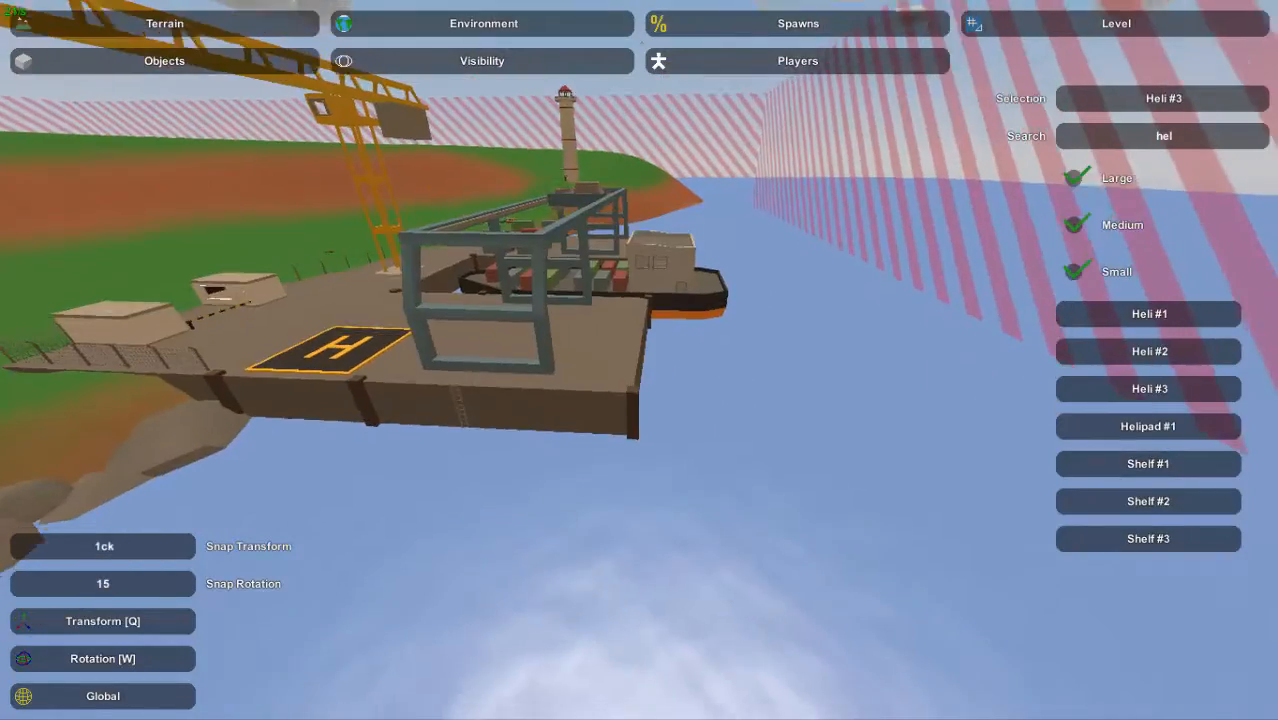
Check the metal ladders on the outer dock walls, the ship's berth and the gatehouse area
right_click_drag(640, 360, 900, 375)
right_click_drag(640, 360, 430, 400)
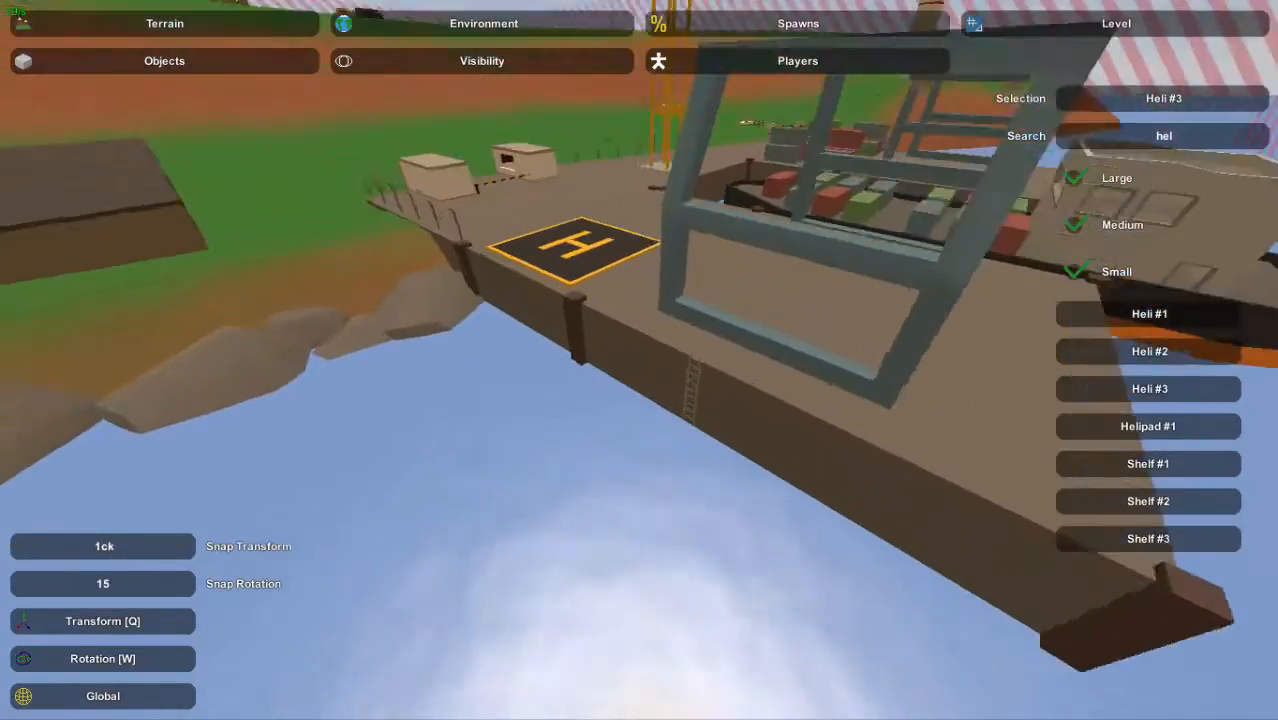
right_click_drag(640, 360, 660, 380)
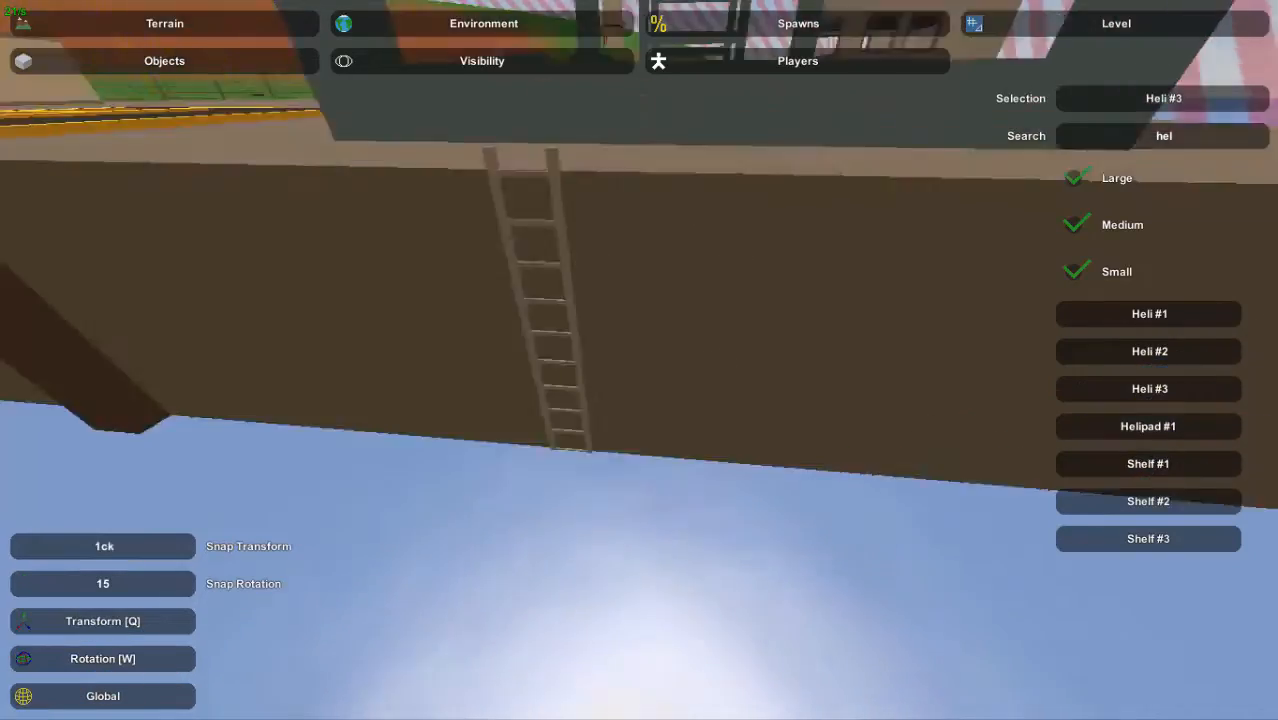
right_click_drag(640, 360, 600, 420)
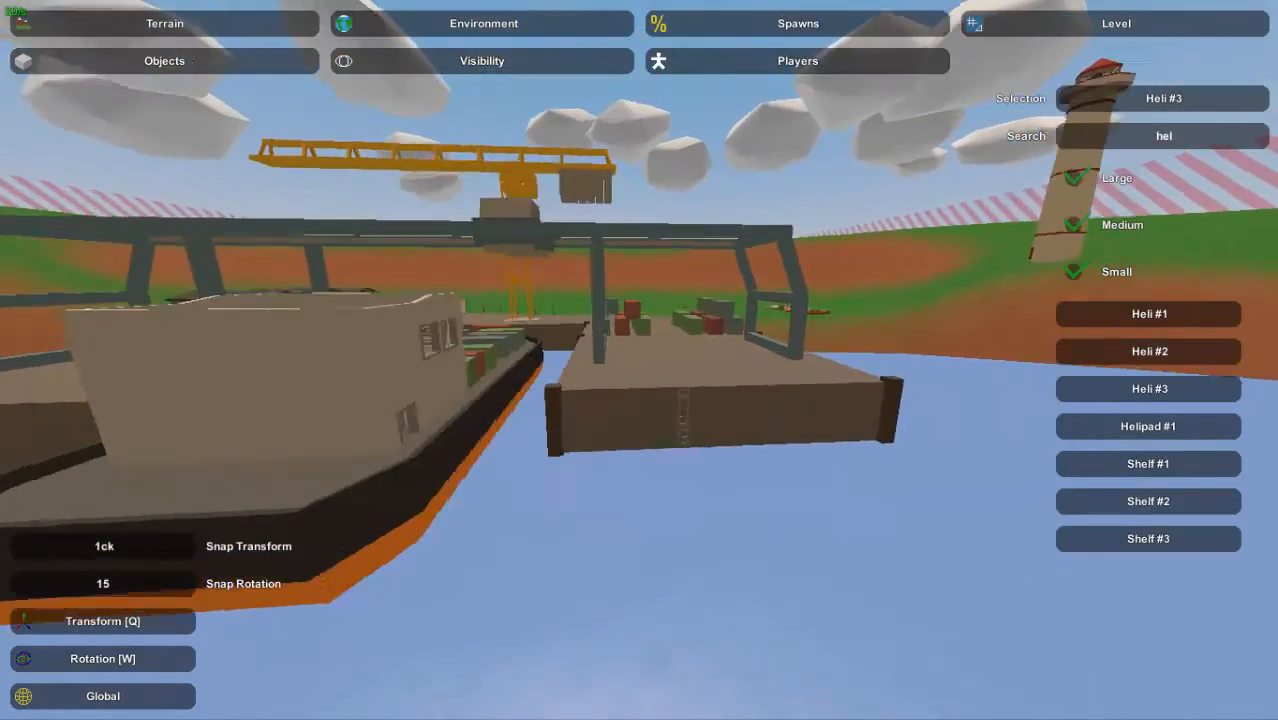
right_click_drag(640, 360, 520, 330)
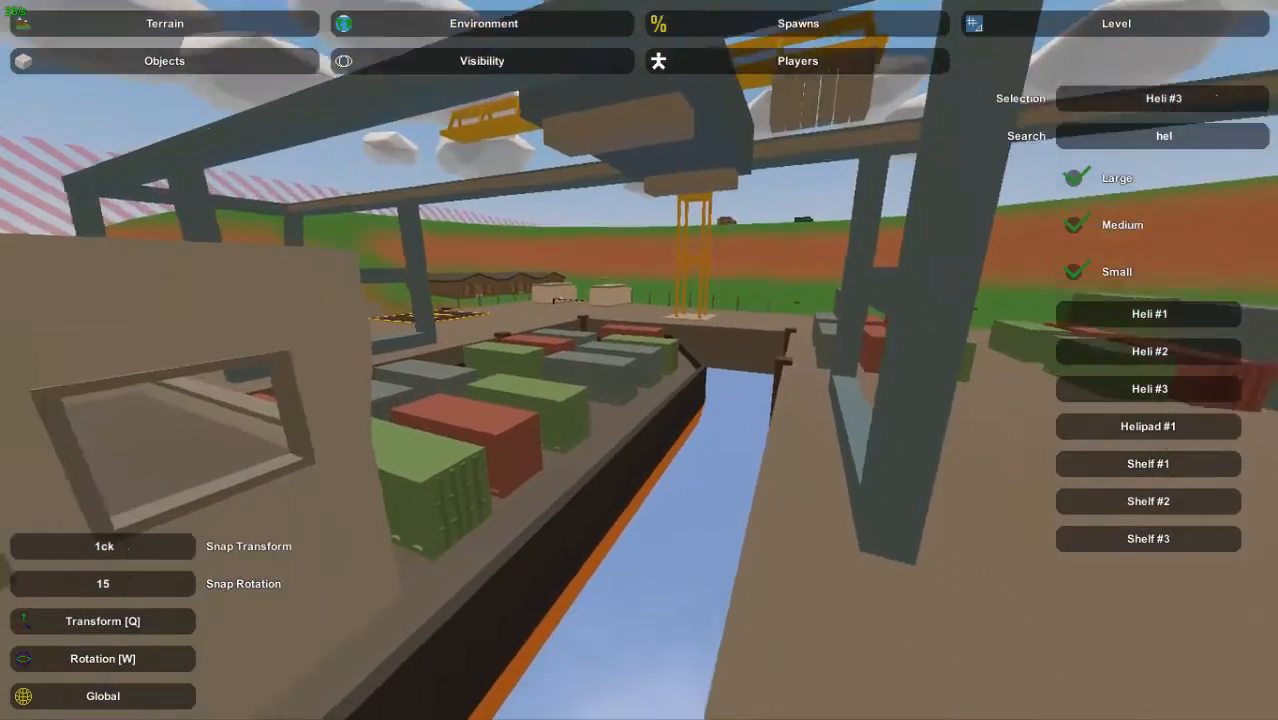
right_click_drag(640, 360, 600, 420)
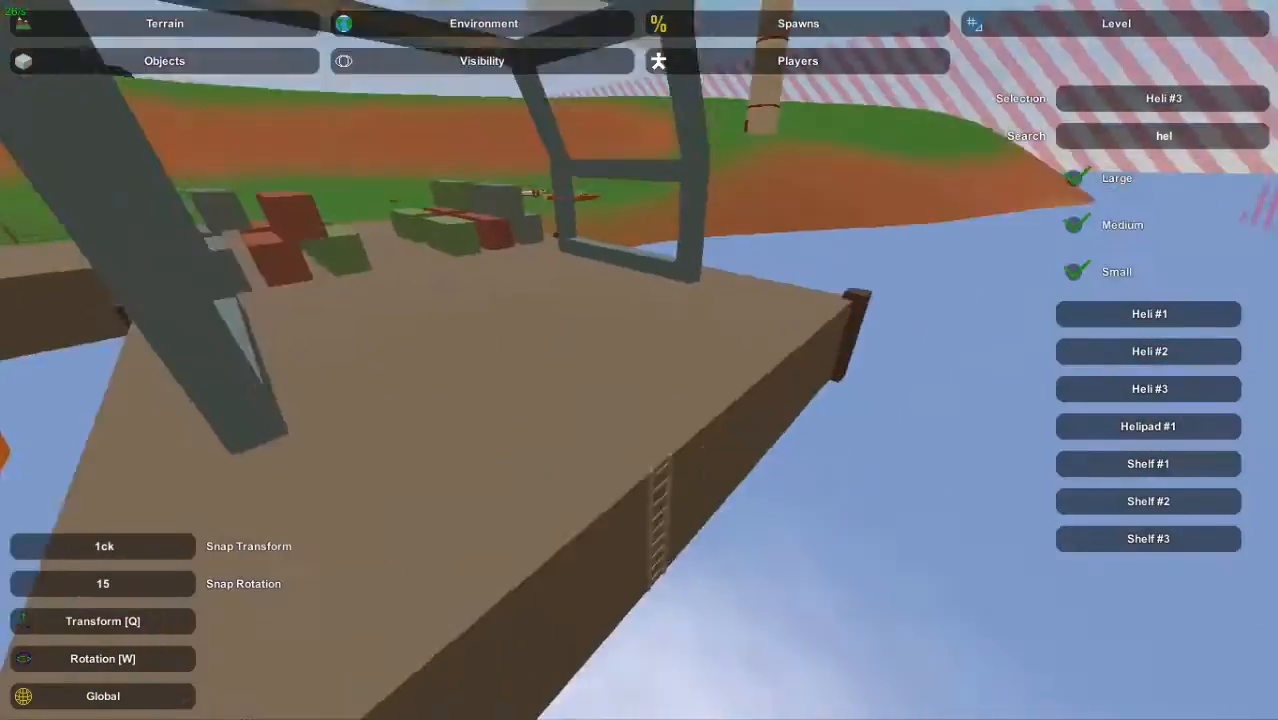
right_click_drag(473, 497, 350, 470)
key("w")
right_click_drag(640, 360, 760, 470)
key("w")
key("w")
right_click_drag(639, 360, 830, 285)
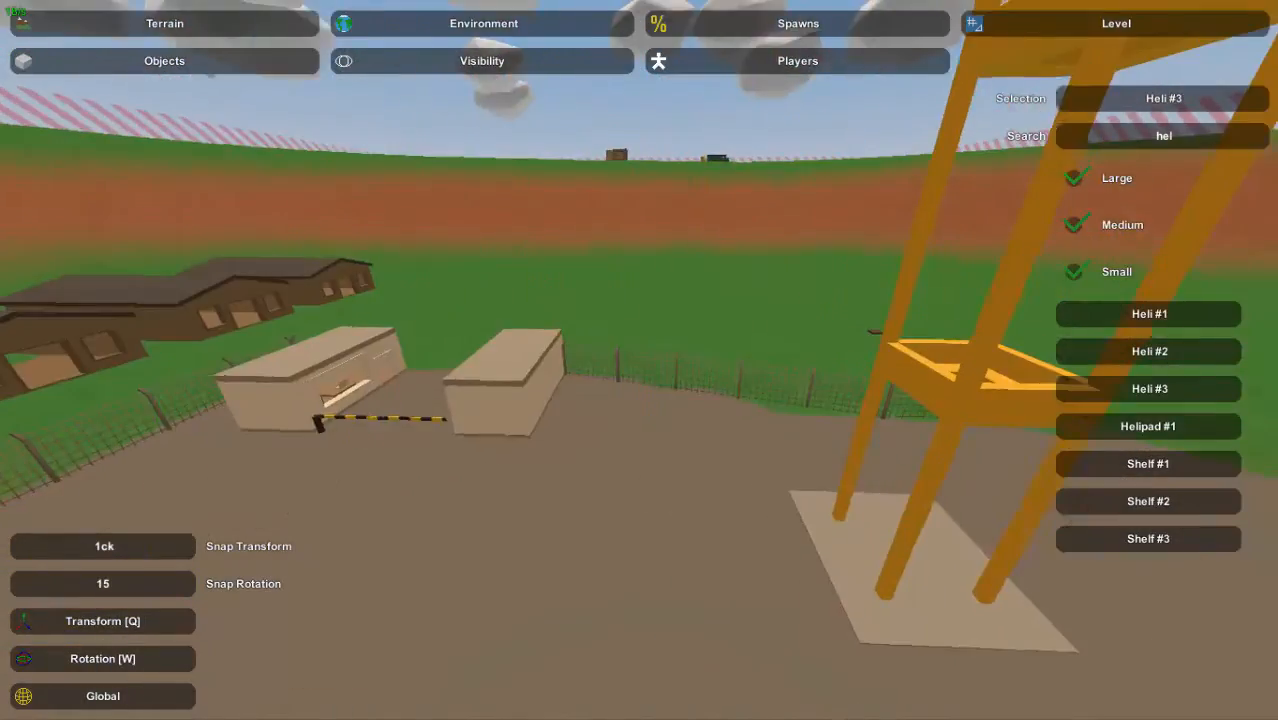
Examine the row of brown-roofed houses beyond the gatehouses, both from inside and from above
right_click_drag(639, 360, 490, 345)
key("w")
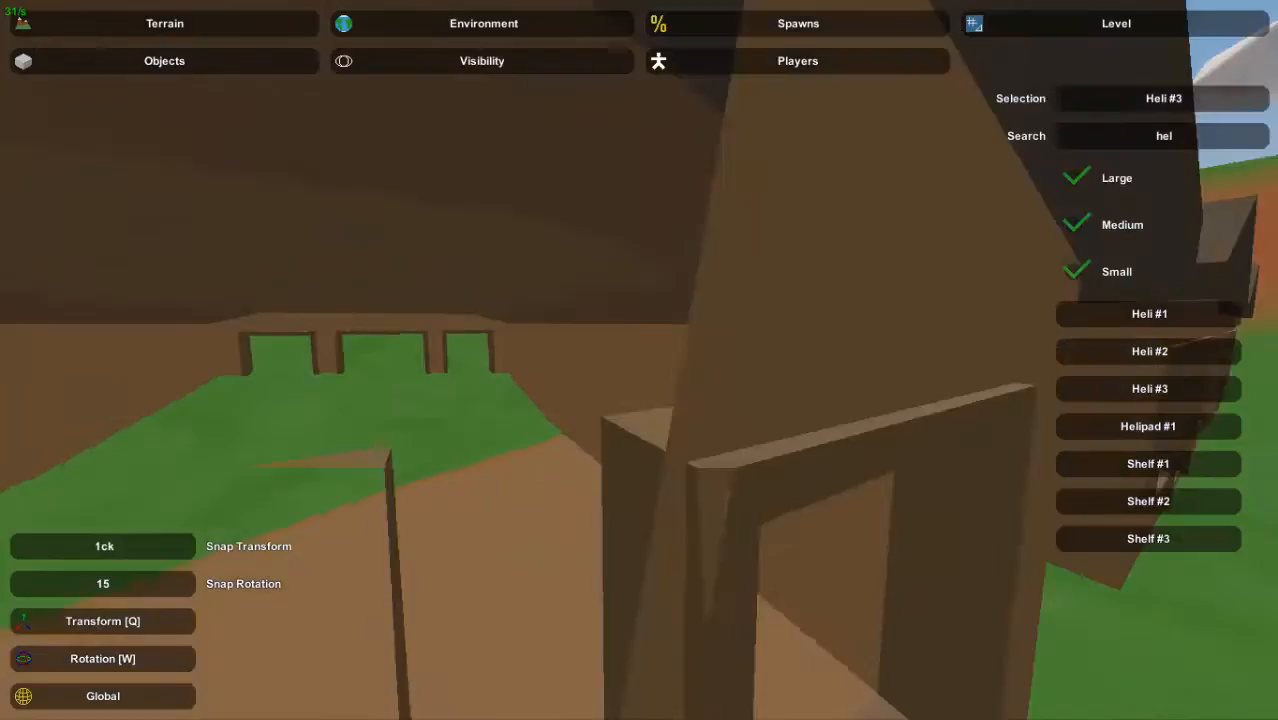
mouse_move(639, 360)
right_mouse_down()
mouse_move(760, 310)
mouse_move(840, 315)
mouse_move(790, 320)
mouse_move(840, 360)
mouse_move(635, 400)
mouse_move(615, 450)
mouse_move(500, 470)
mouse_move(648, 374)
right_mouse_up()
key("s")
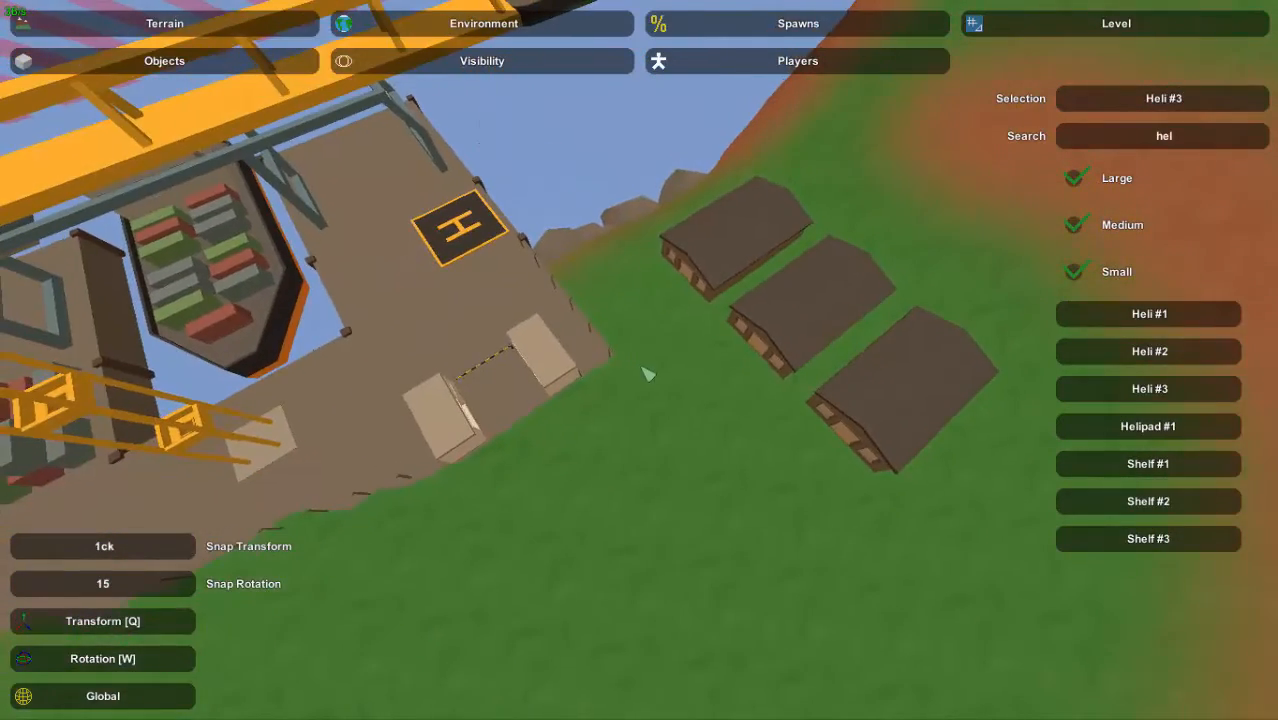
right_click_drag(783, 291, 410, 150)
key("w")
Search the object list for "cra" for placing crates at the container yard's landward corner
right_click_drag(639, 360, 1055, 495)
key("w")
key("a")
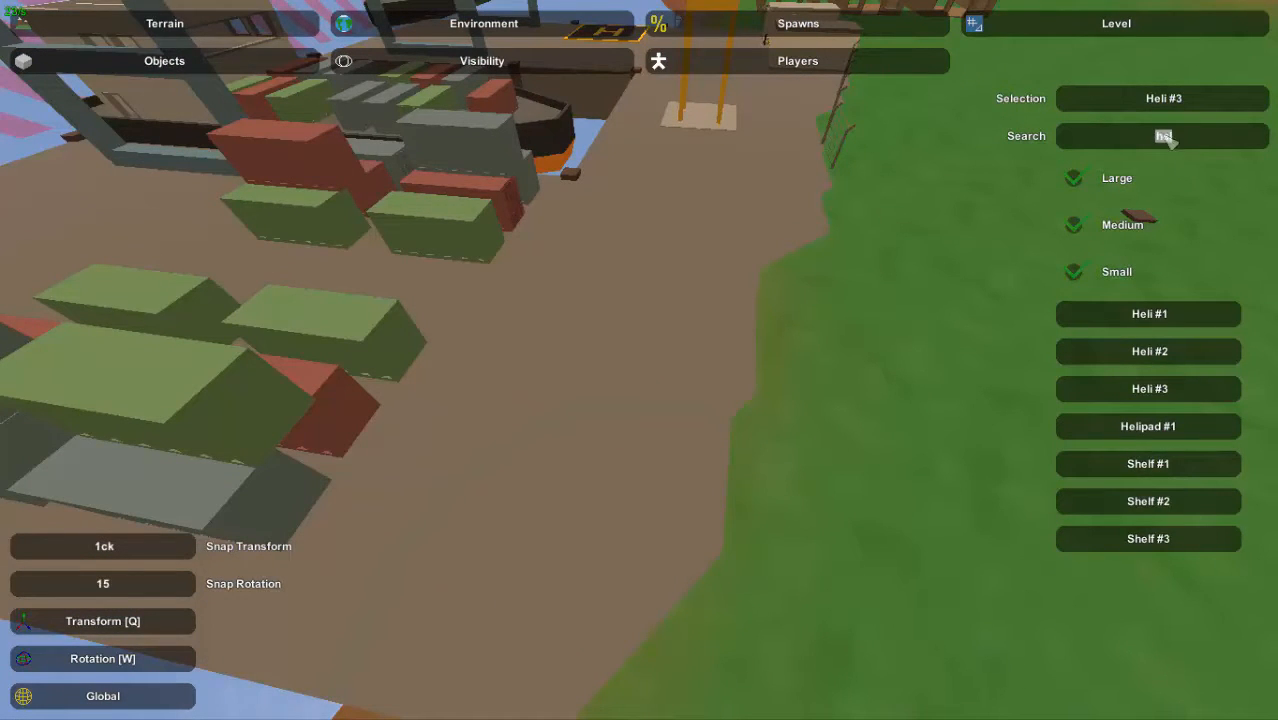
type("cra")
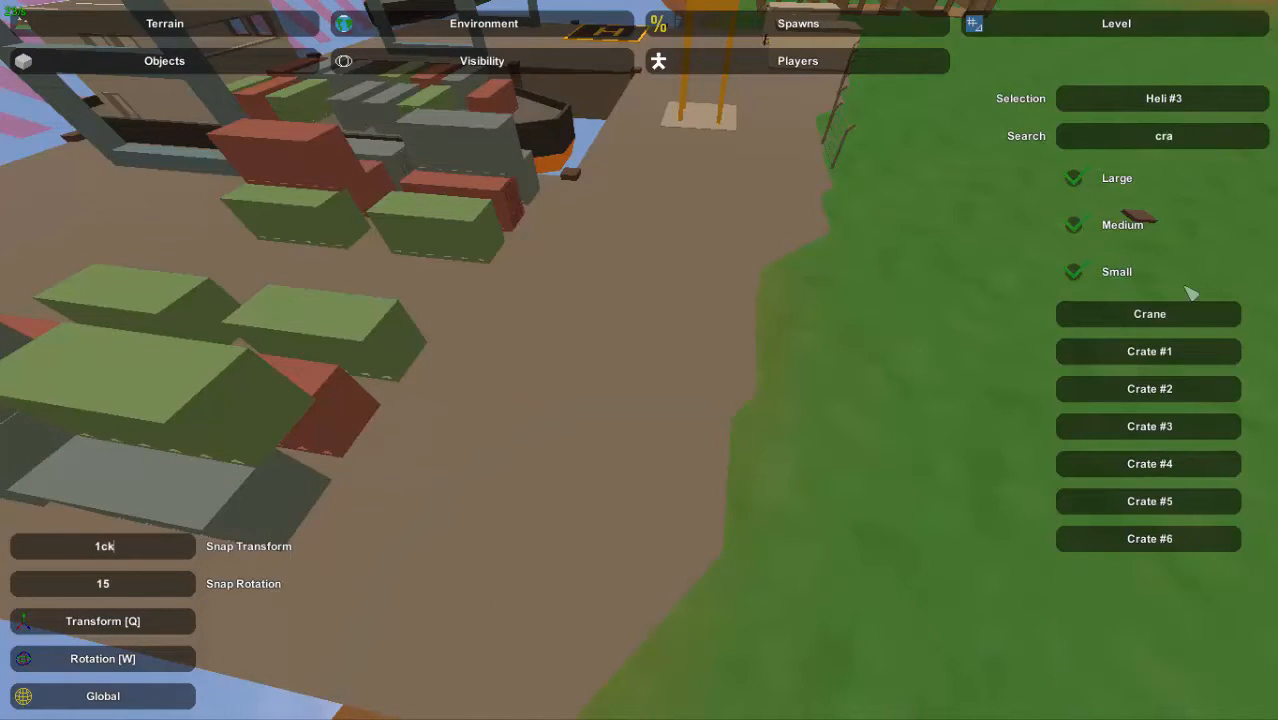
Try out Crate #2 on the open dock surface beside the containers, and delete it
left_click(1008, 427)
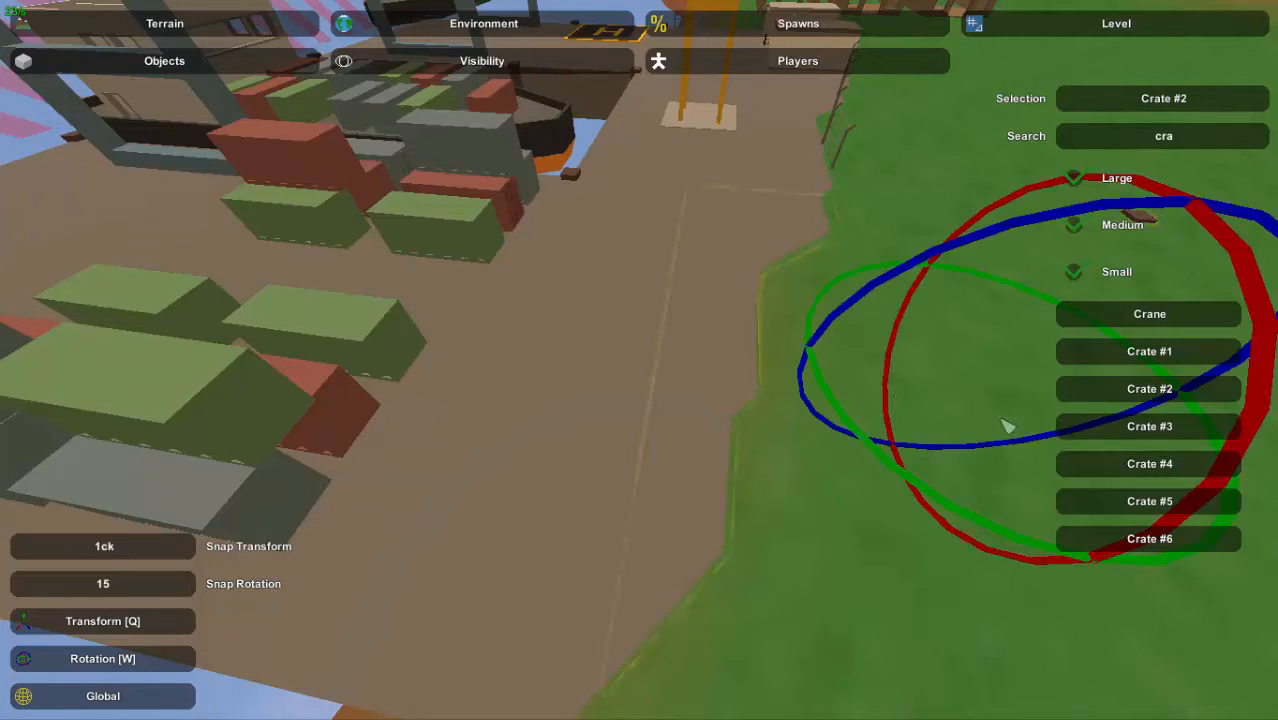
left_click(688, 468)
left_click(606, 452)
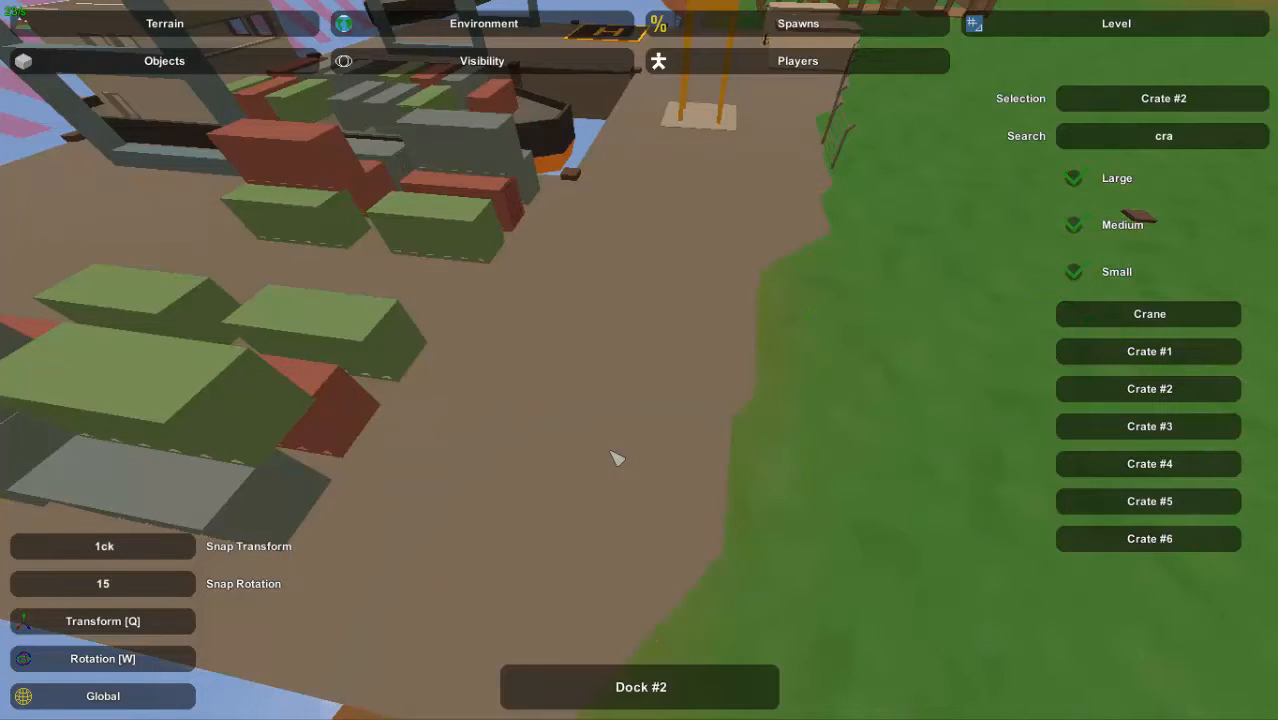
key("e")
key("w")
right_click_drag(612, 451, 760, 480)
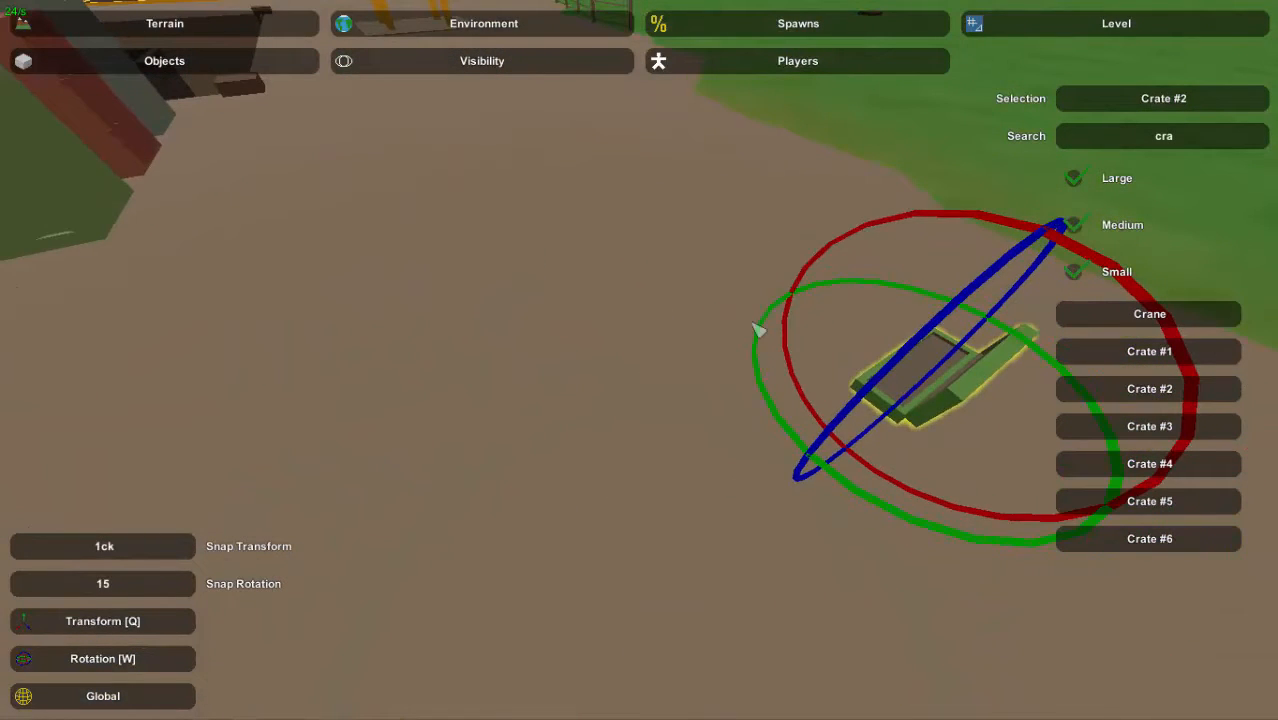
key("Delete")
Place Crate #4 and the smaller Crate #1 side by side on the dock corner near the container stacks
left_click(1171, 468)
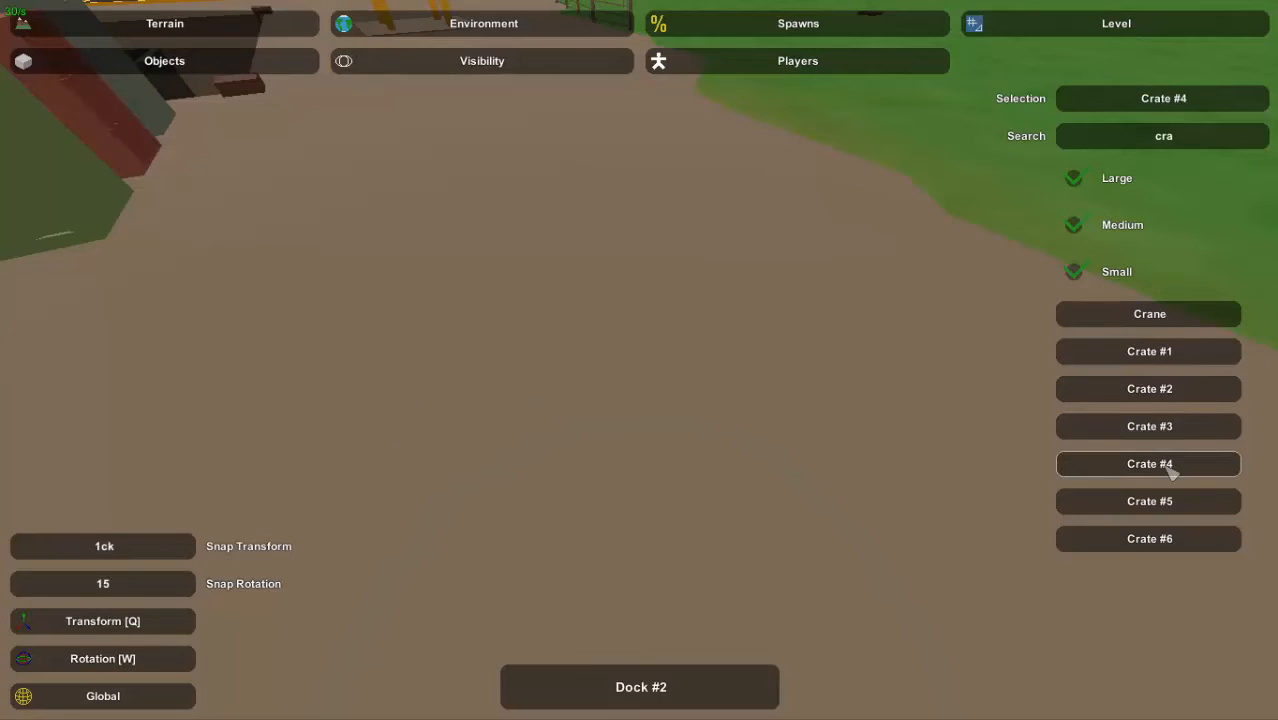
key("e")
right_click_drag(741, 342, 546, 423)
key("s")
key("e")
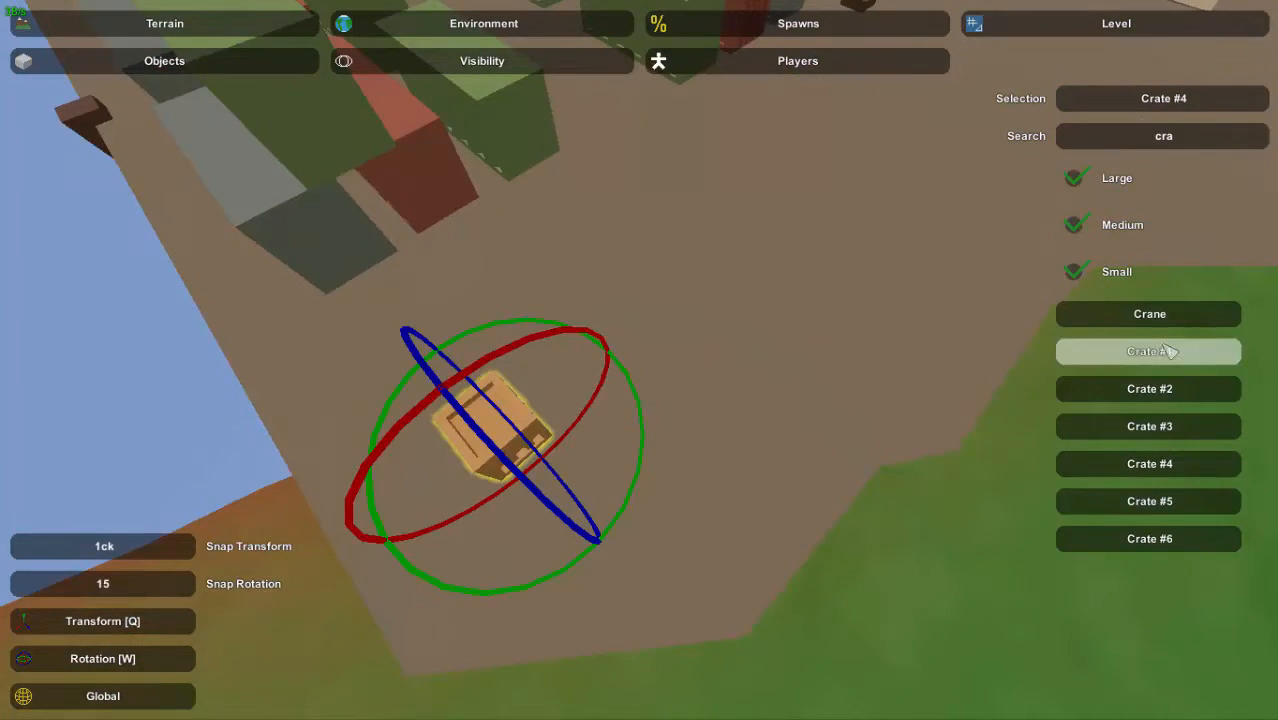
left_click(625, 330)
left_click(625, 330)
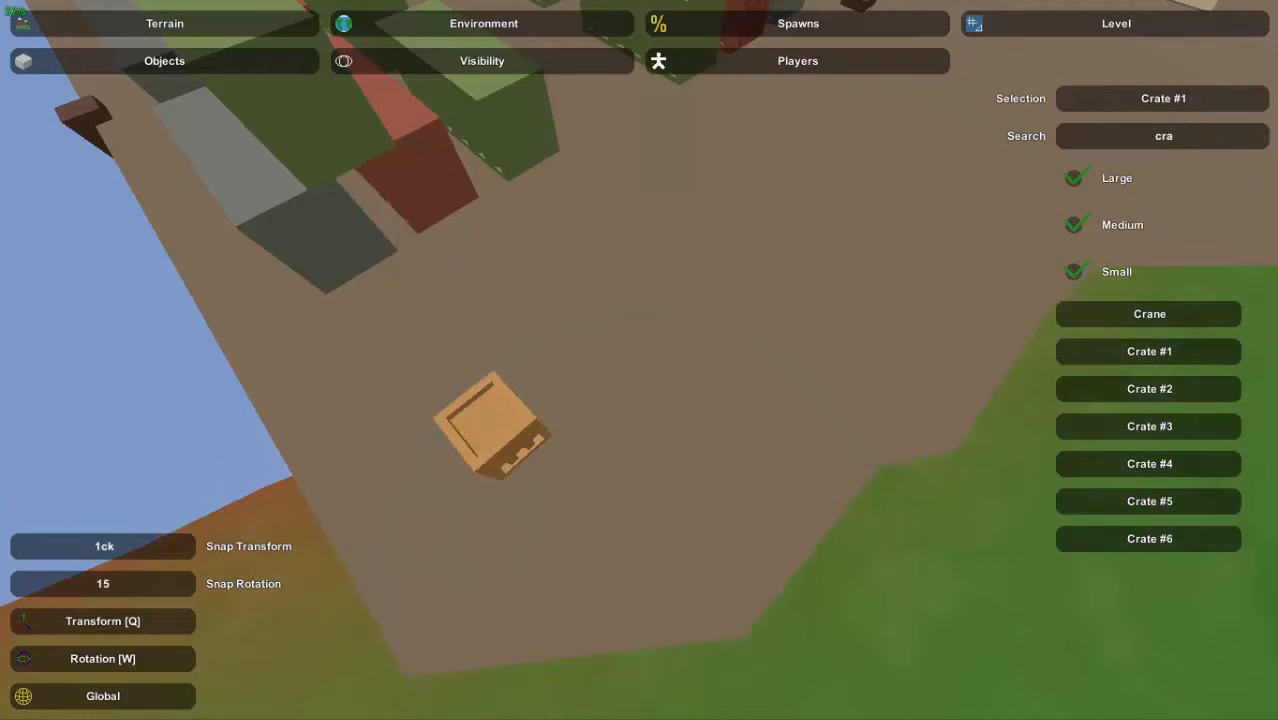
key("e")
Move the Hesco block from the grassland onto the dock near the two crates
left_click(950, 558)
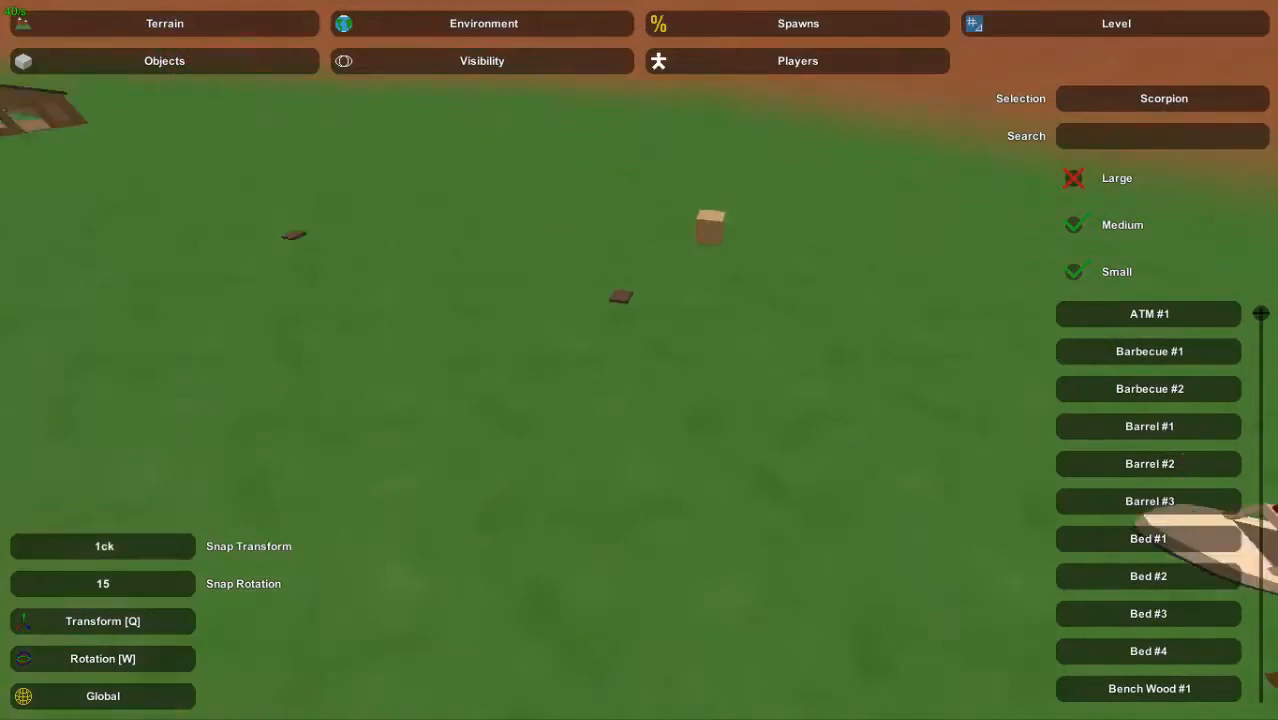
left_click(670, 257)
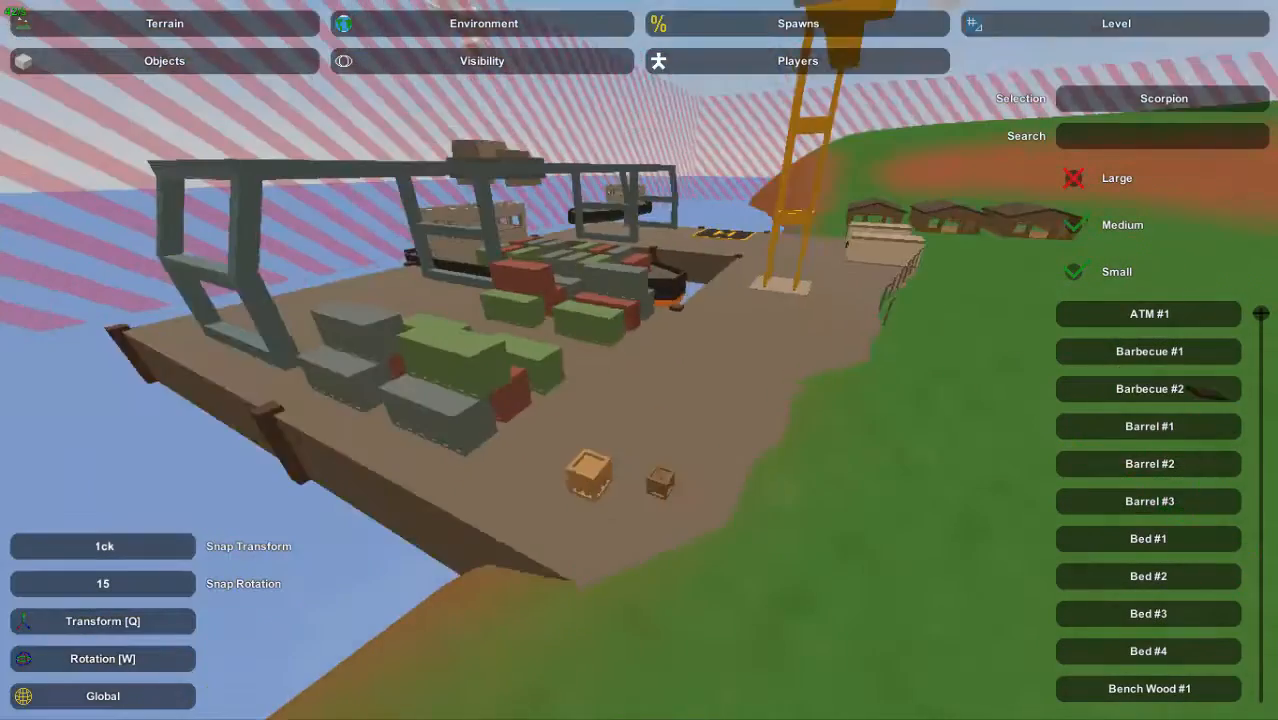
key("e")
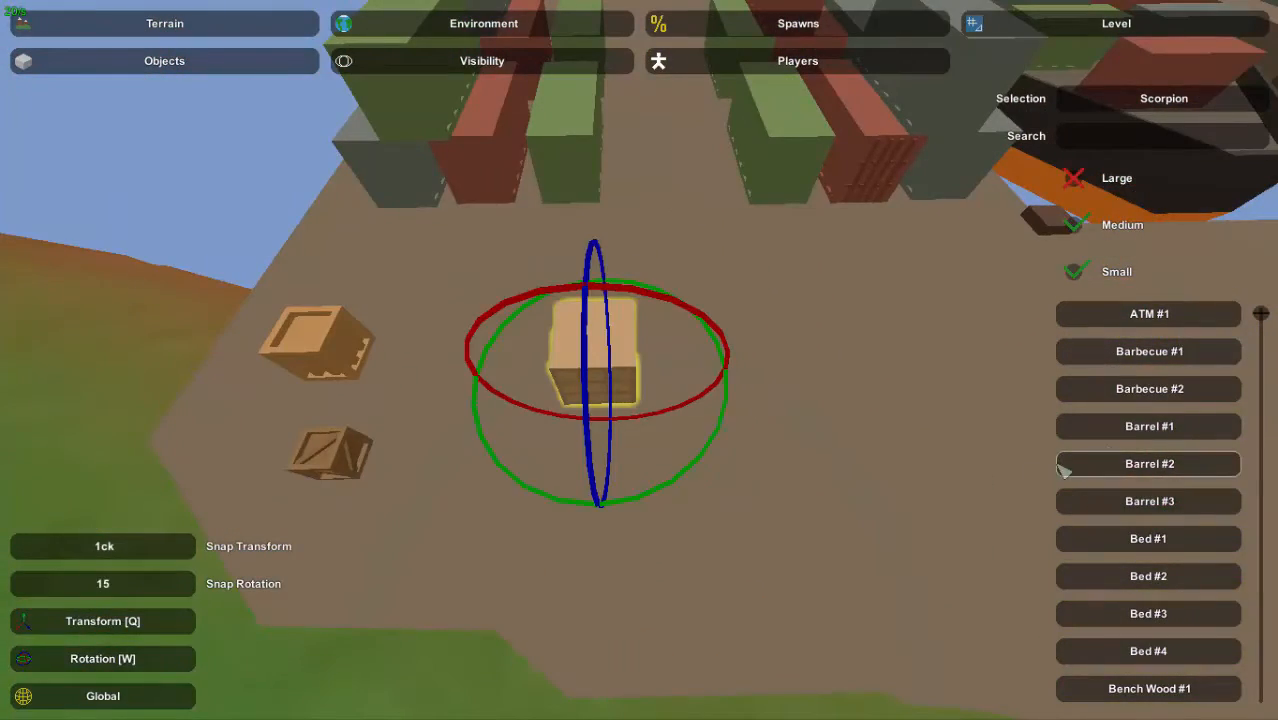
Place Barrel #1, Barrel #2 and Barrel #3 in a row on the dock between the small crate and the Hesco block
left_click(1136, 428)
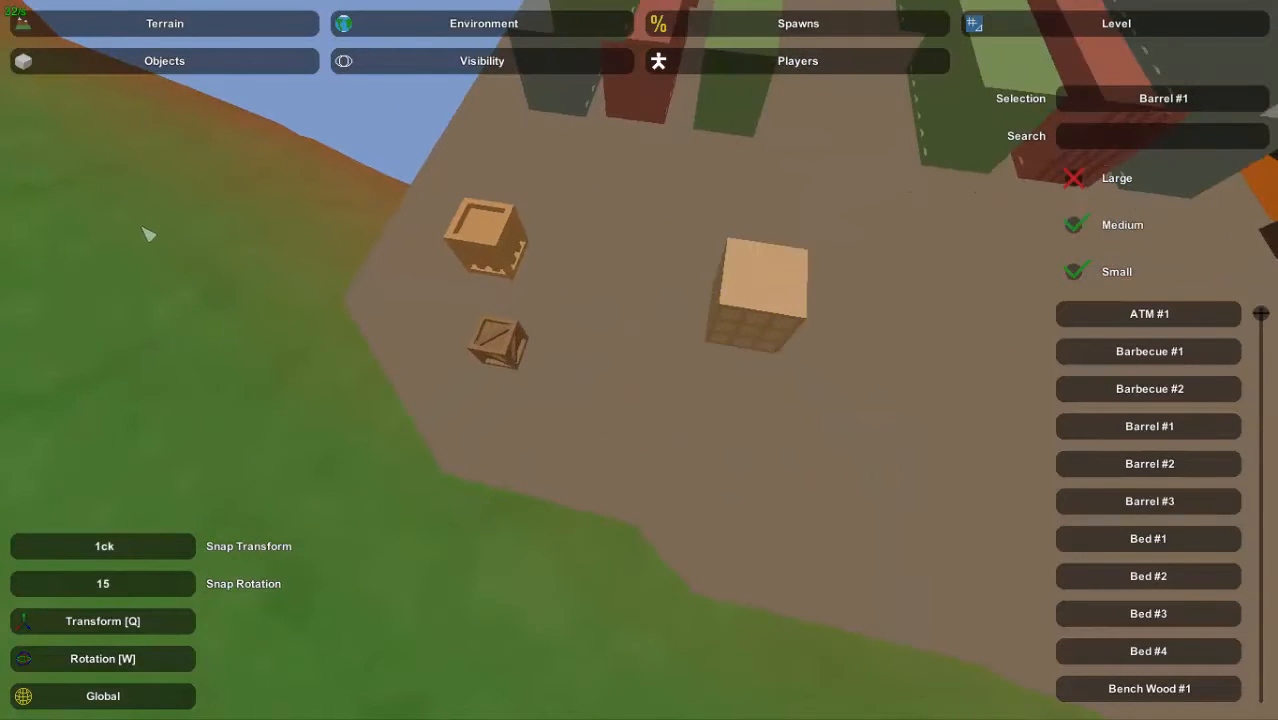
key("e")
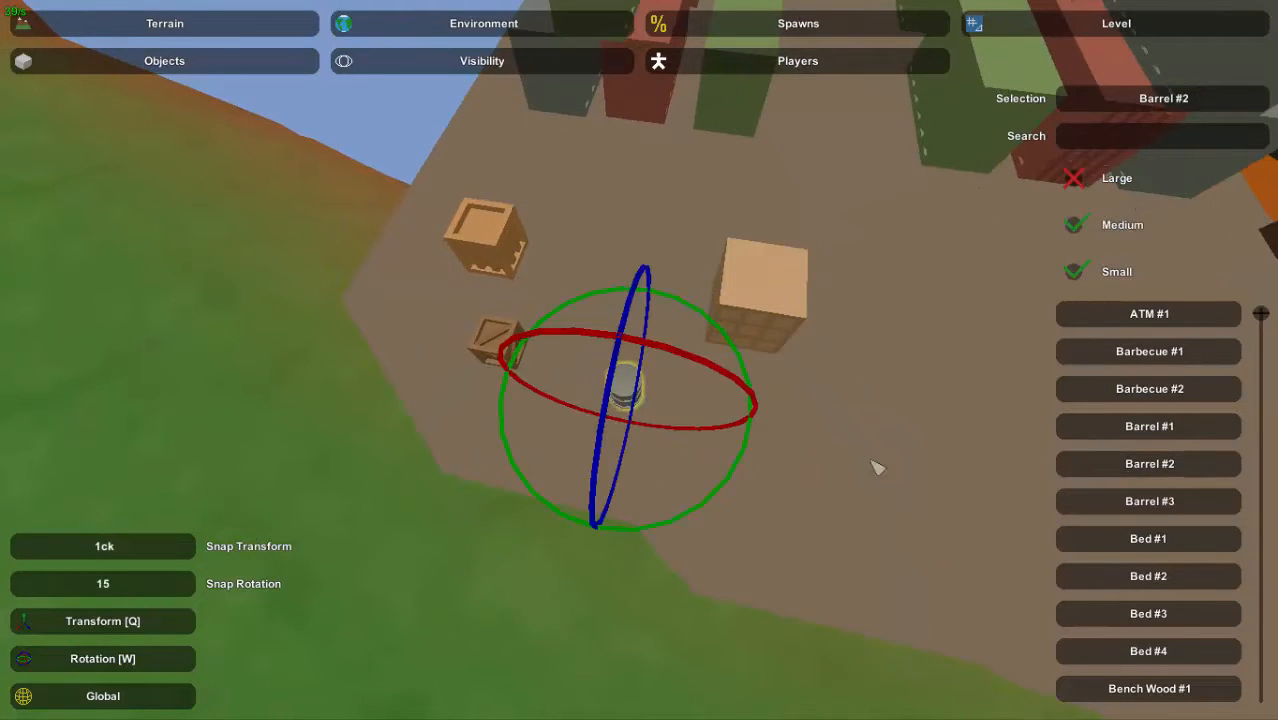
key("e")
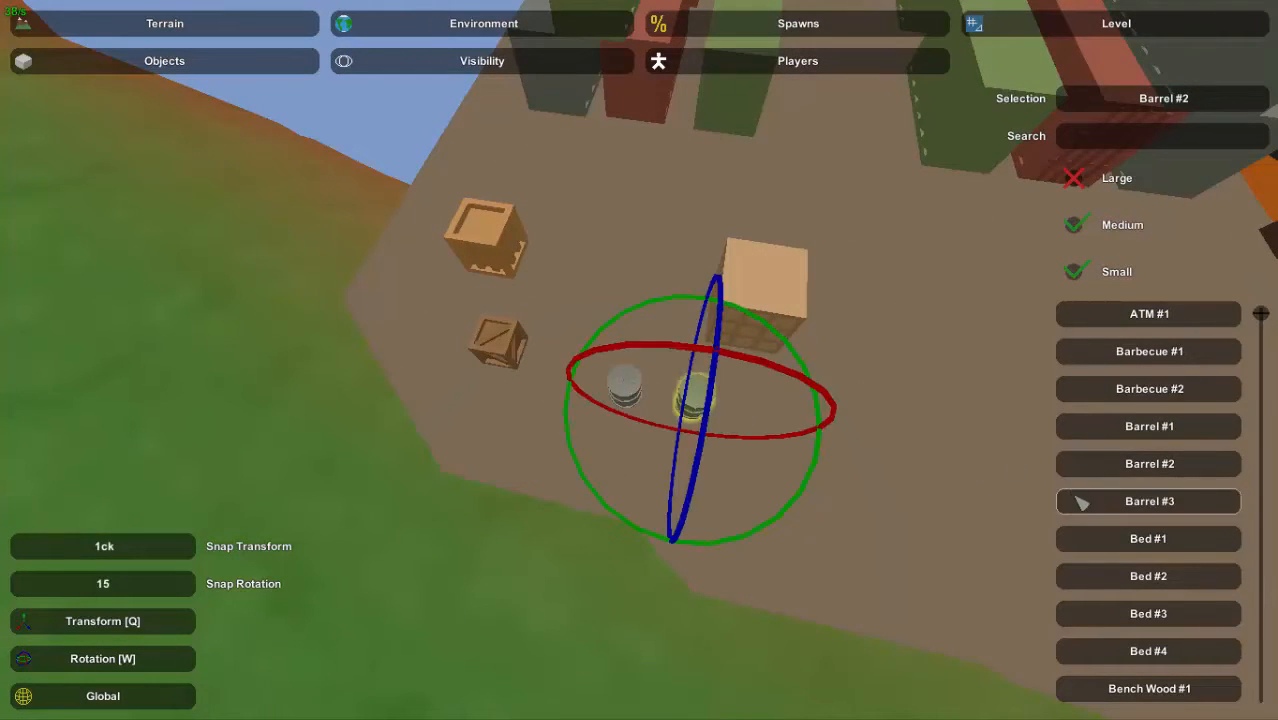
key("e")
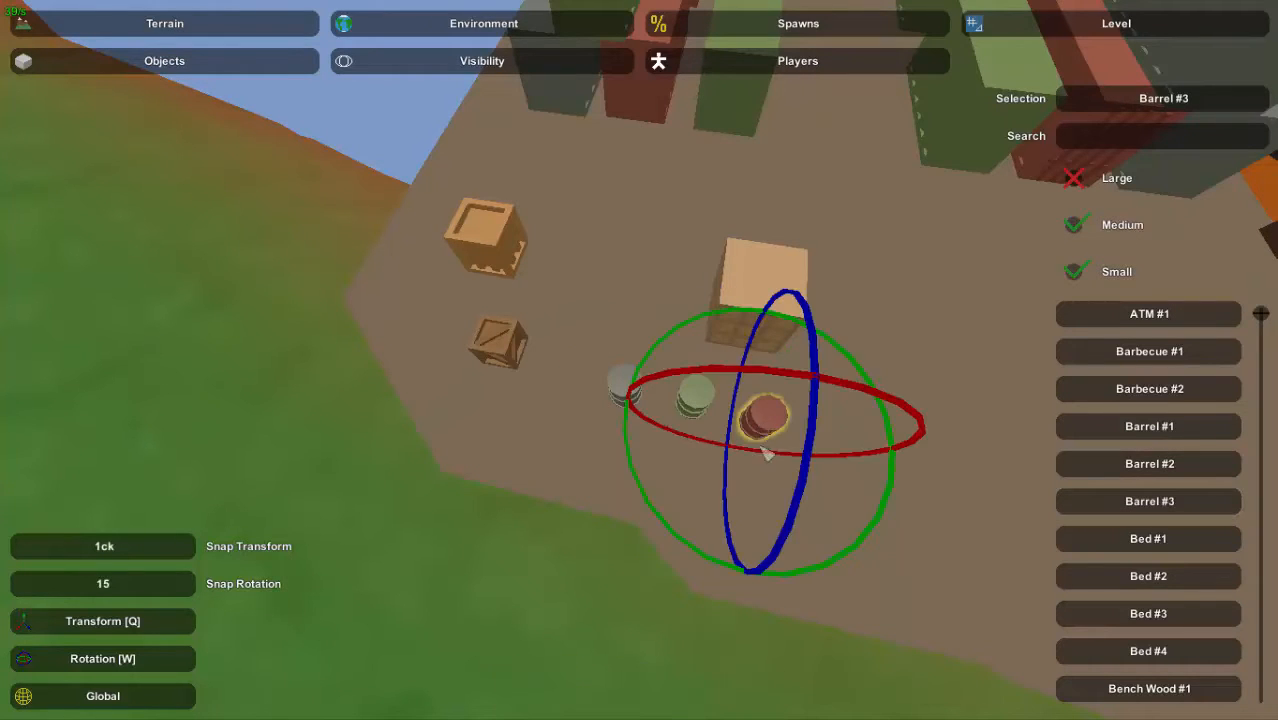
left_click(783, 432)
Place Coil #1 on the dock next to the large crate
right_click_drag(783, 432, 643, 366)
key("d")
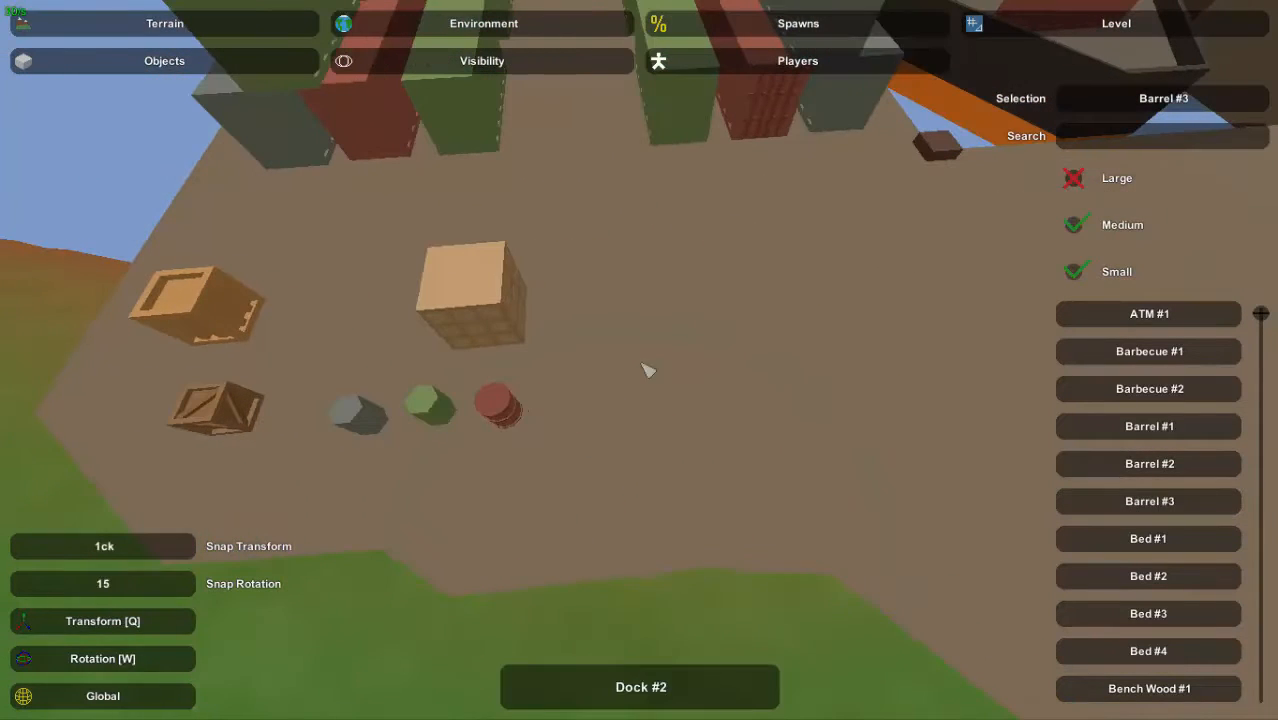
scroll(1145, 378, "down", 10)
left_click(1146, 445)
right_click_drag(781, 470, 575, 390)
key("w")
key("e")
right_click_drag(745, 335, 815, 303)
key("w")
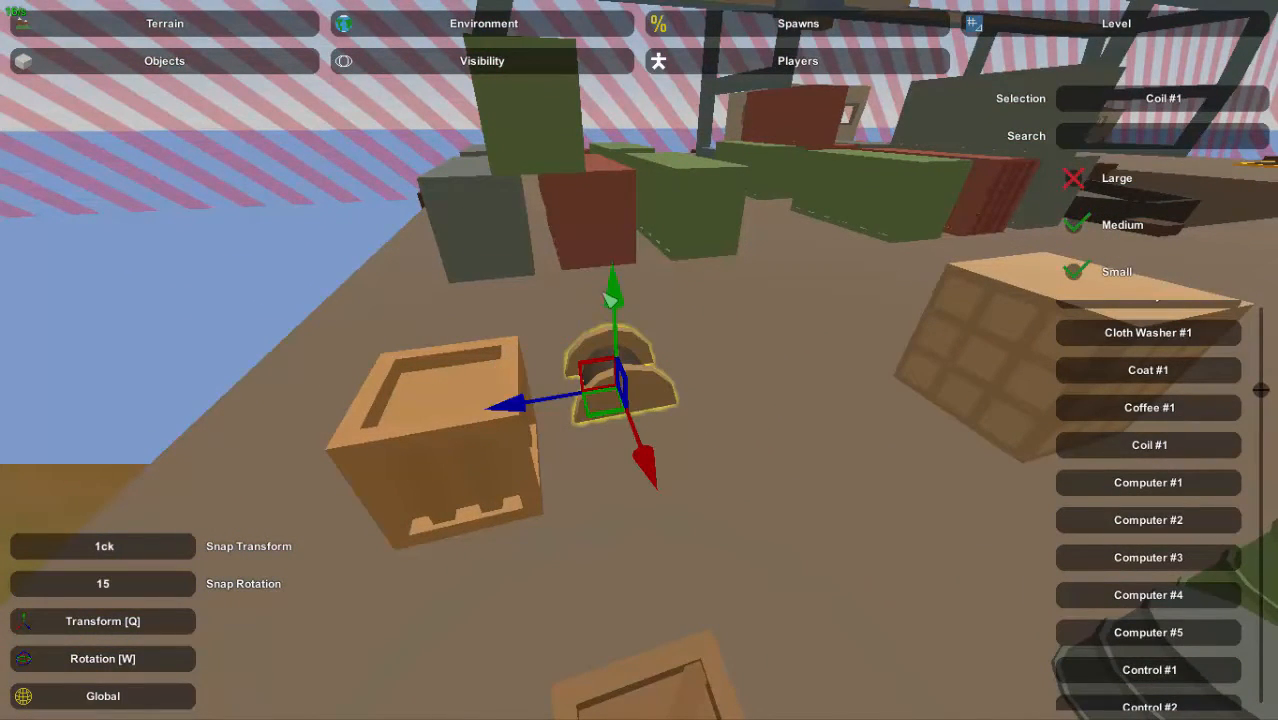
Raise the coil until it stands fully above the dock surface, and deselect everything
left_click_drag(613, 298, 622, 258)
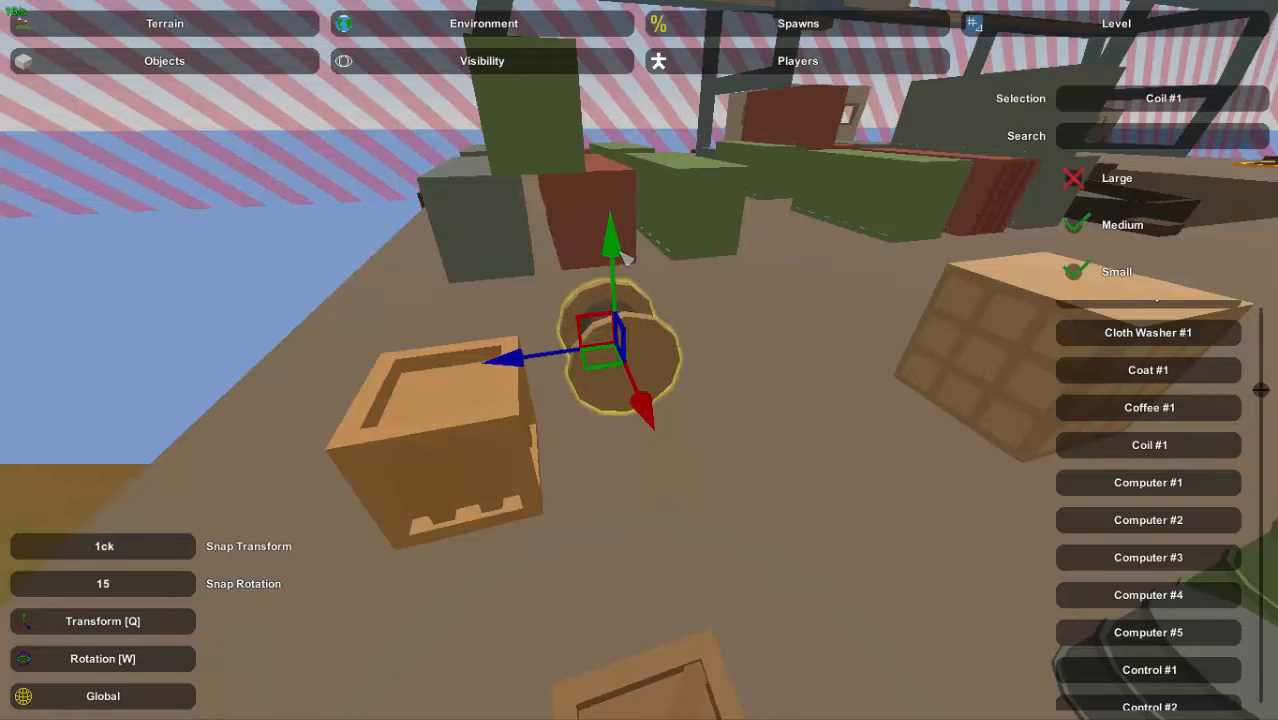
left_click_drag(592, 403, 660, 400)
right_click_drag(660, 400, 600, 520)
key("s")
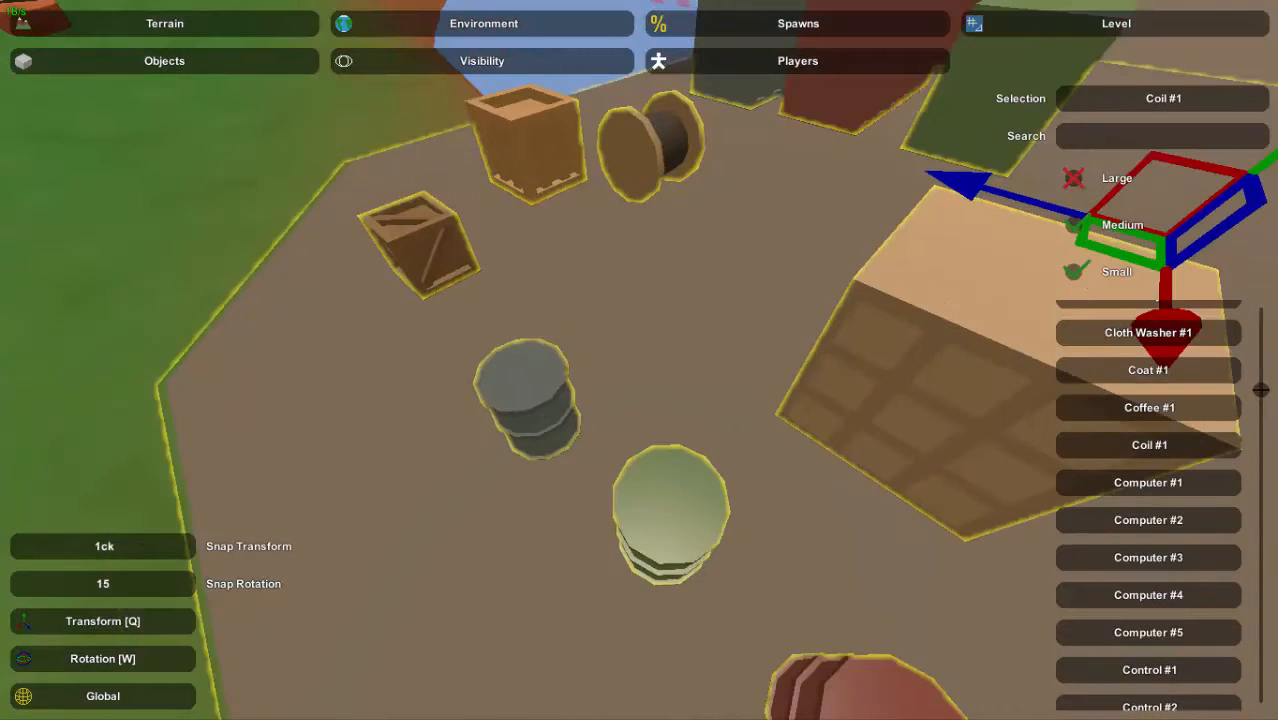
left_click(694, 294)
Search the object list for "wood" to find a wooden pallet
right_click_drag(694, 294, 579, 311)
key("s")
right_click_drag(608, 430, 766, 412)
key("s")
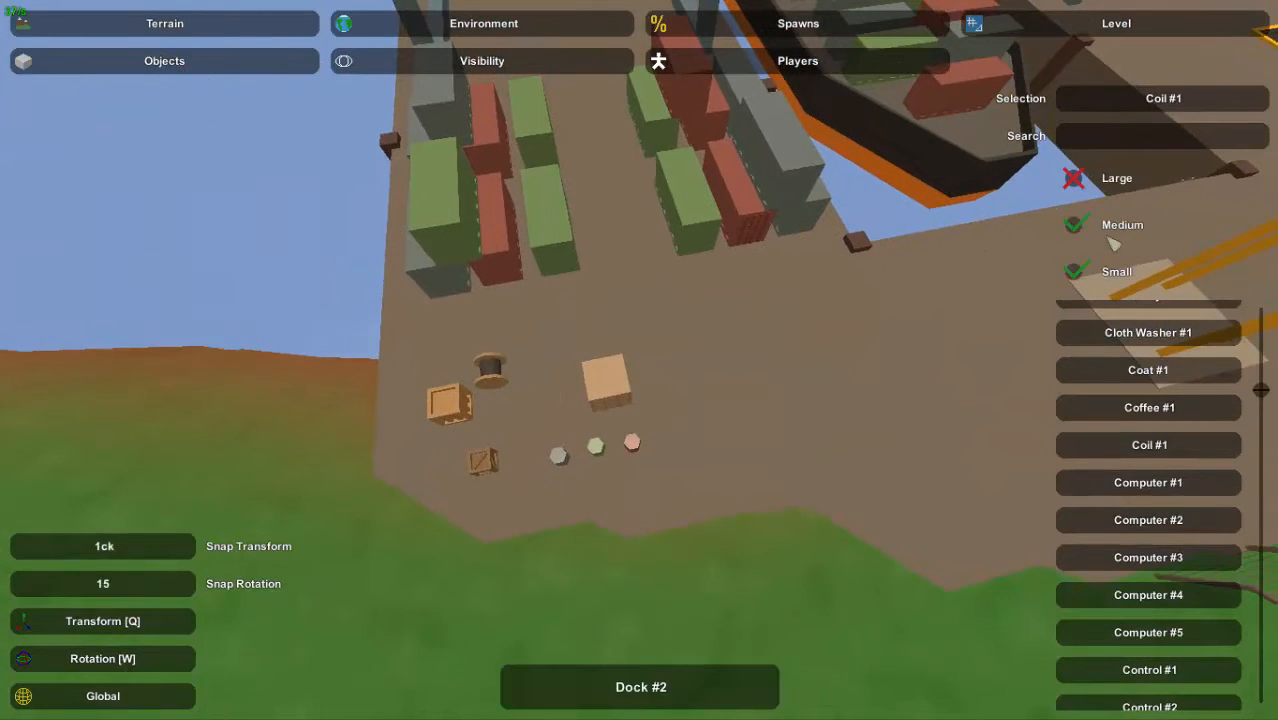
type("wo")
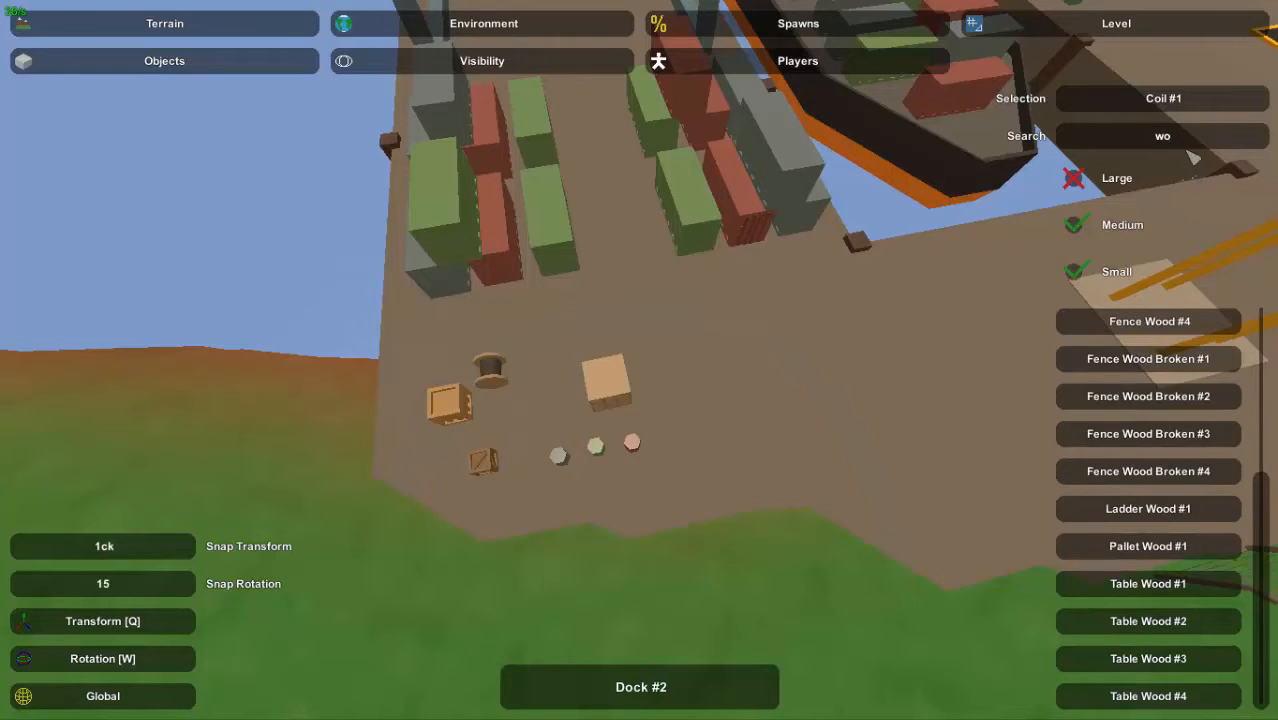
type("od p")
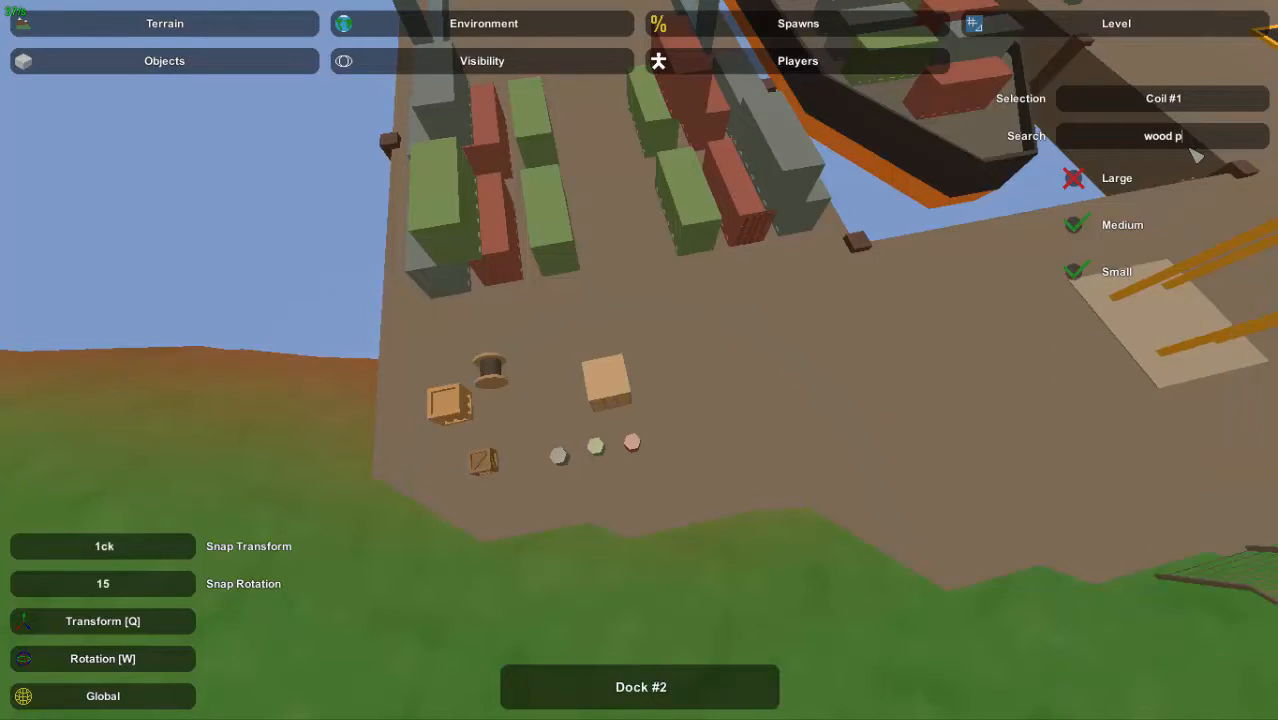
key("BackSpace")
key("BackSpace")
scroll(1190, 488, "down", 3)
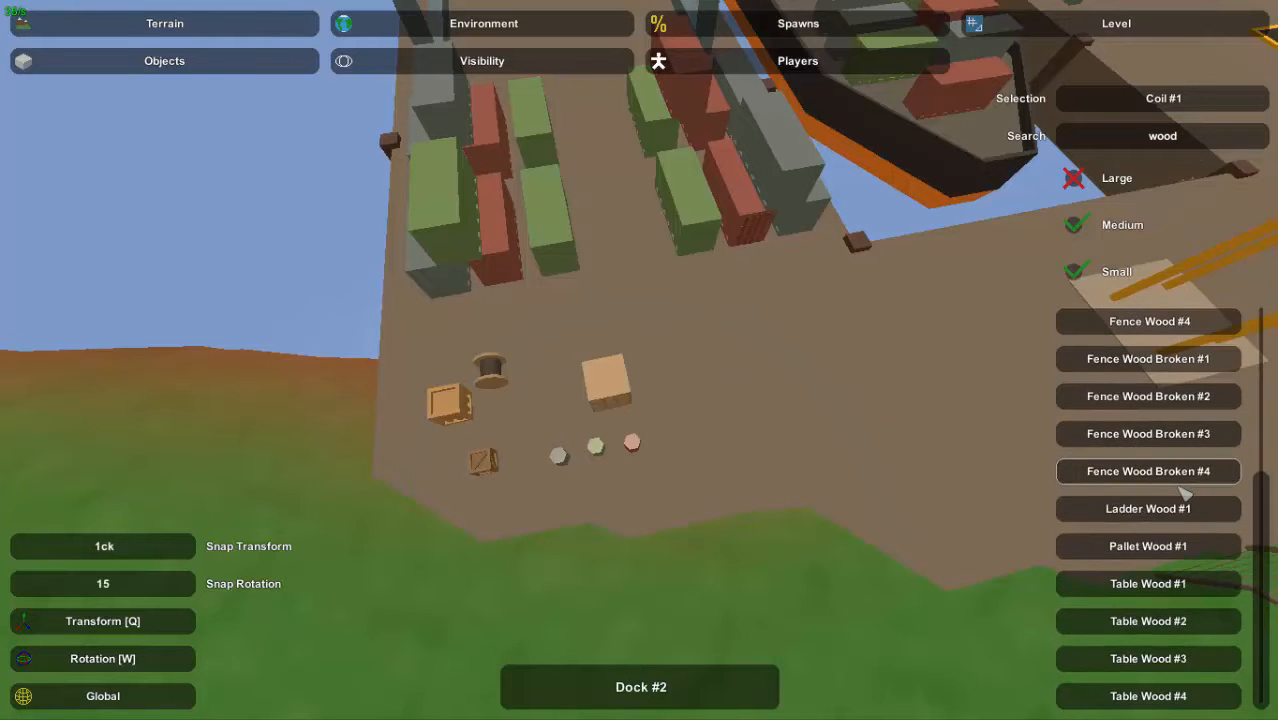
Place Pallet Wood #1 flat on the dock between the coil and the Hesco block
left_click(1156, 544)
right_click_drag(730, 364, 555, 354)
key("w")
key("e")
key("a")
left_click(638, 392)
Review the arrangement of crates, barrels, coil, pallet and Hesco block at the dock corner from several angles
key("s")
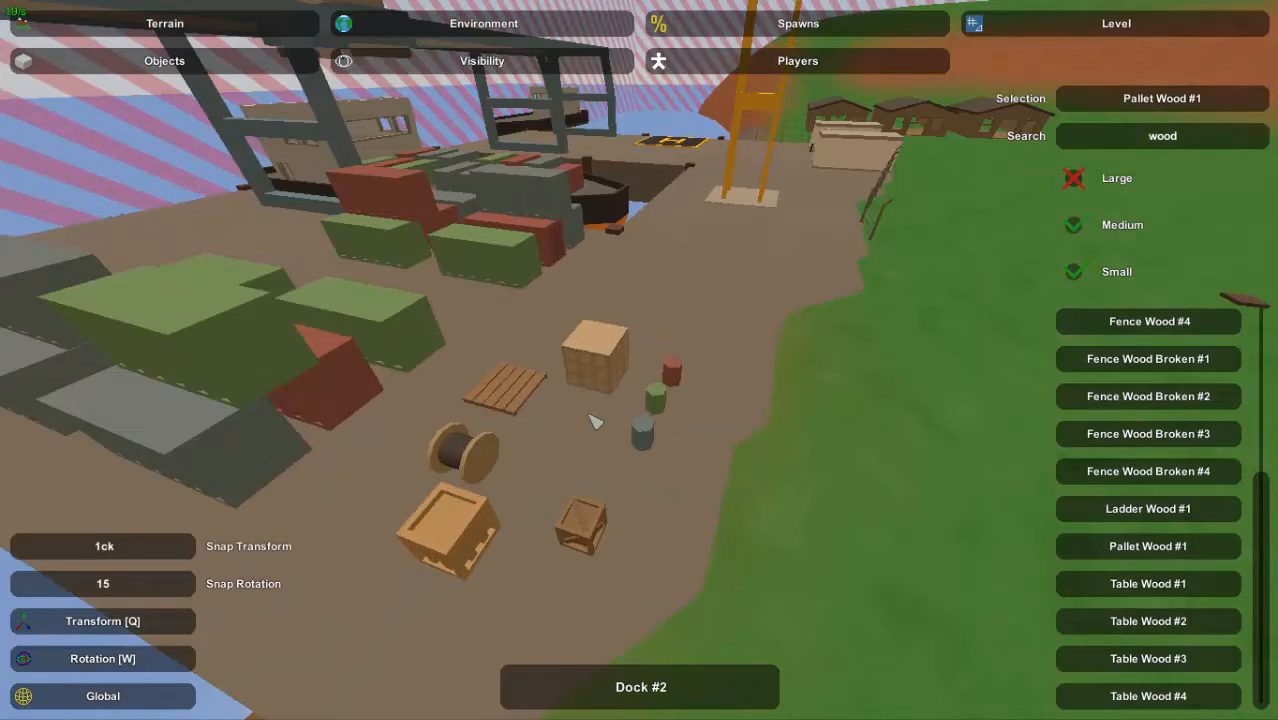
key("s")
mouse_move(595, 422)
right_mouse_down()
mouse_move(500, 440)
mouse_move(600, 445)
right_mouse_up()
key("d")
key("a")
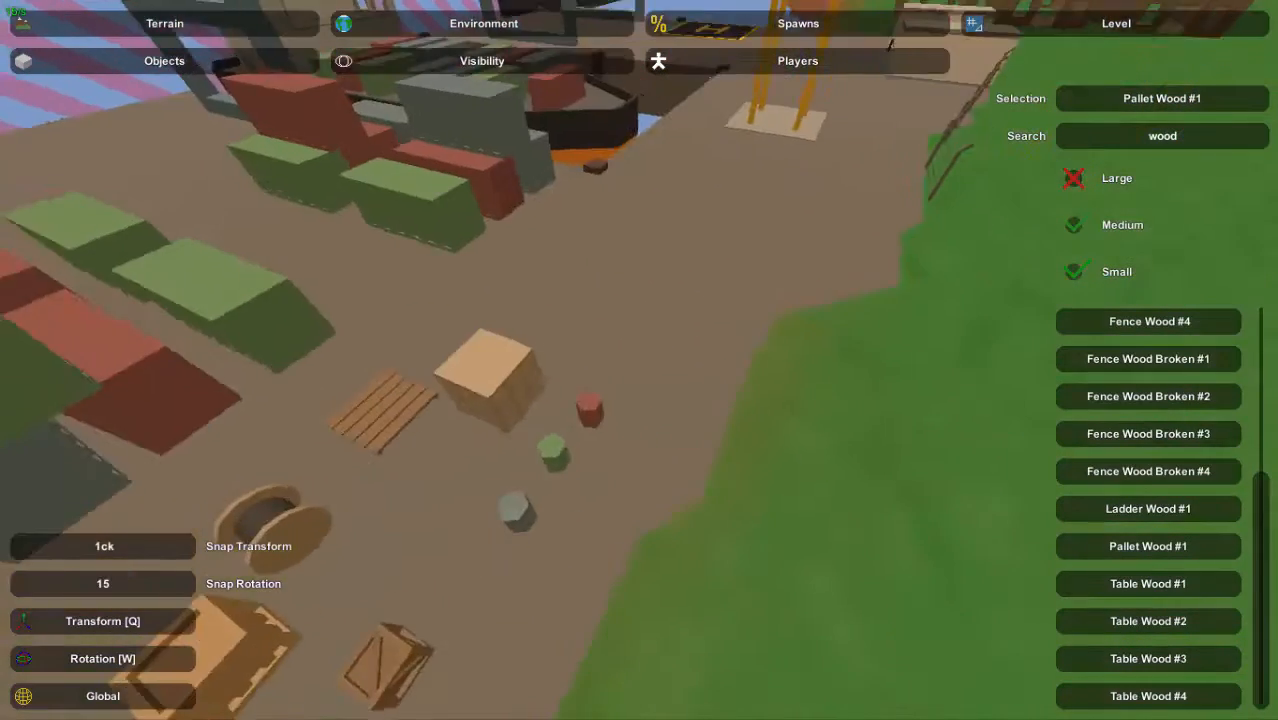
key("s")
right_click_drag(660, 366, 648, 366)
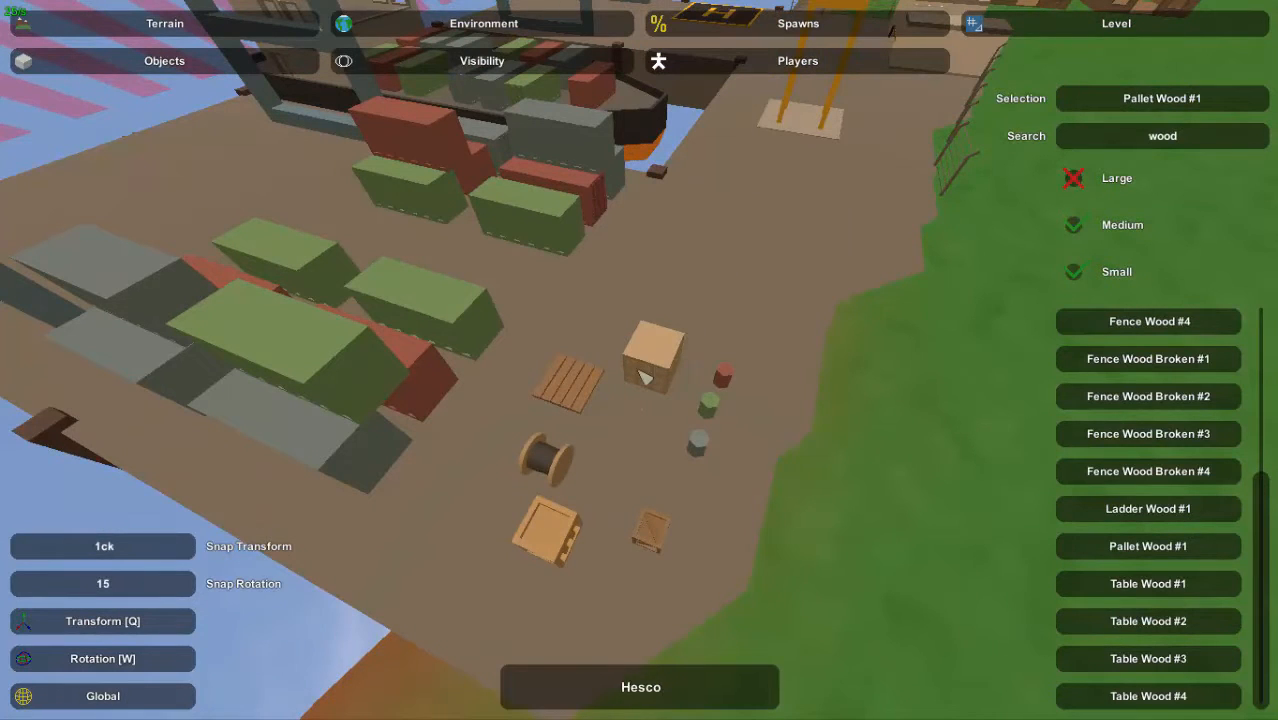
right_click_drag(557, 473, 700, 495)
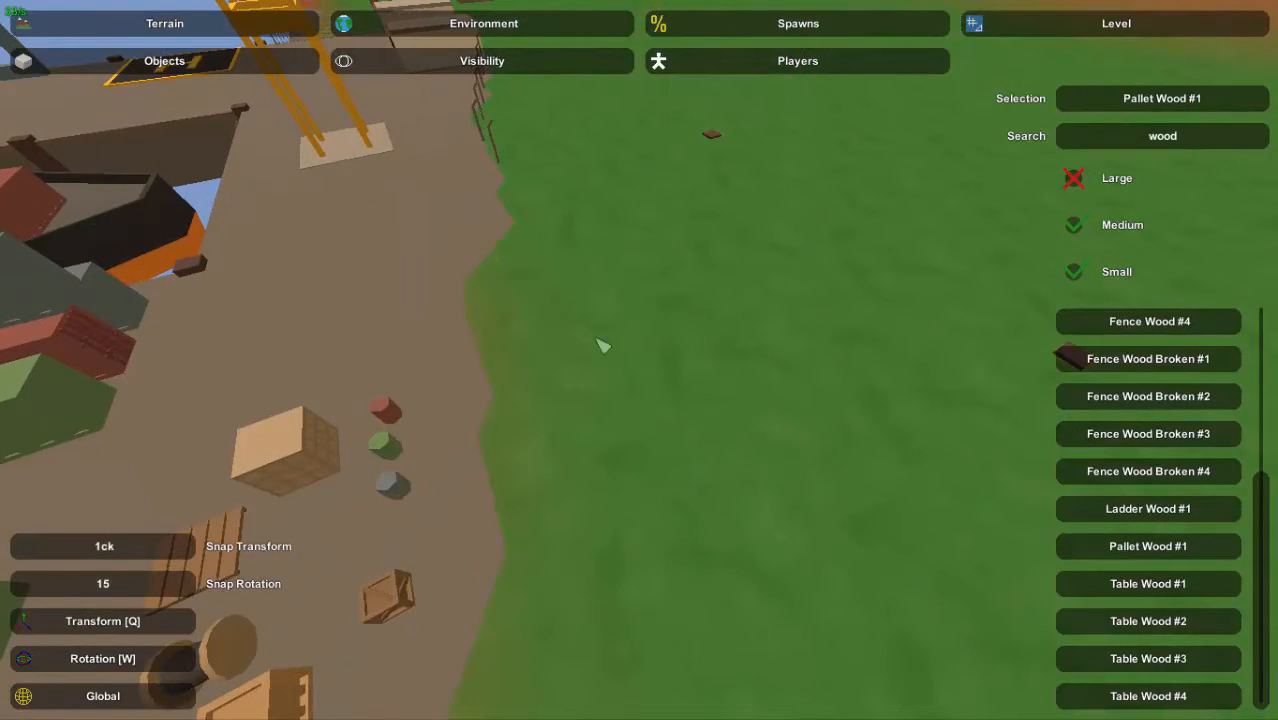
key("s")
Inspect the whole harbor and the container stacks, including the inside of a red container
right_click_drag(447, 417, 440, 335)
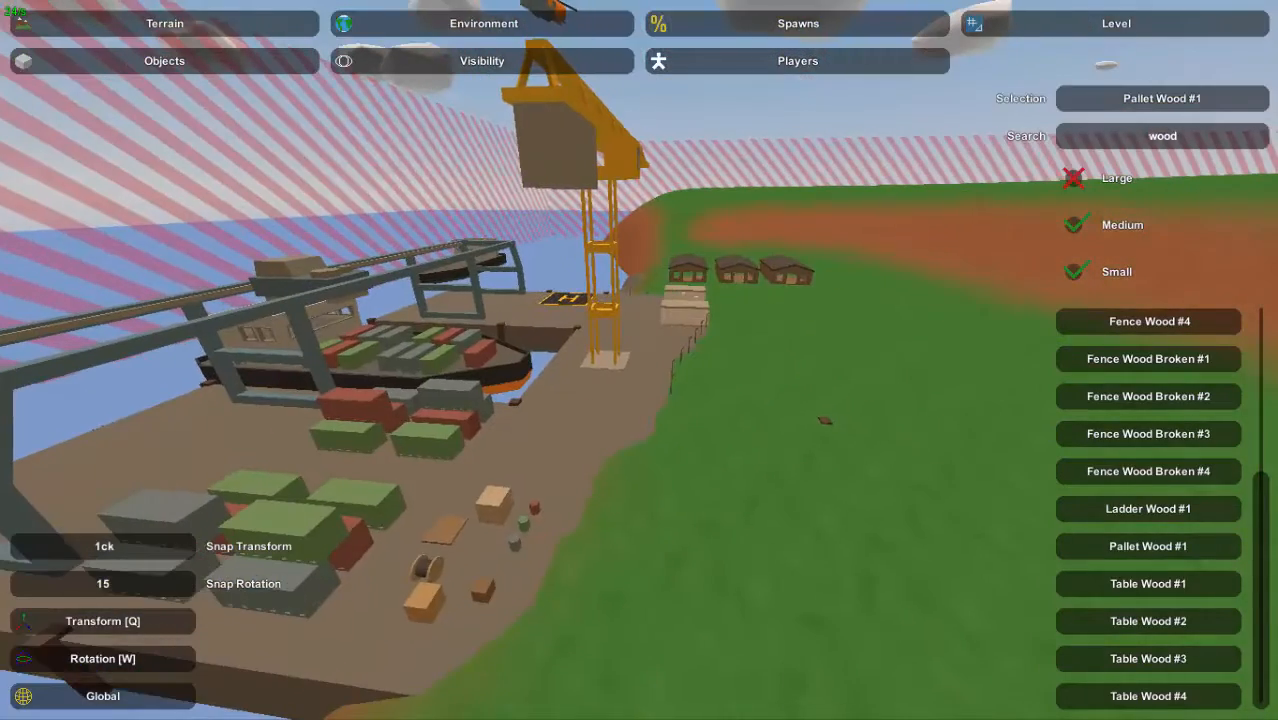
key("a")
right_click_drag(651, 407, 602, 496)
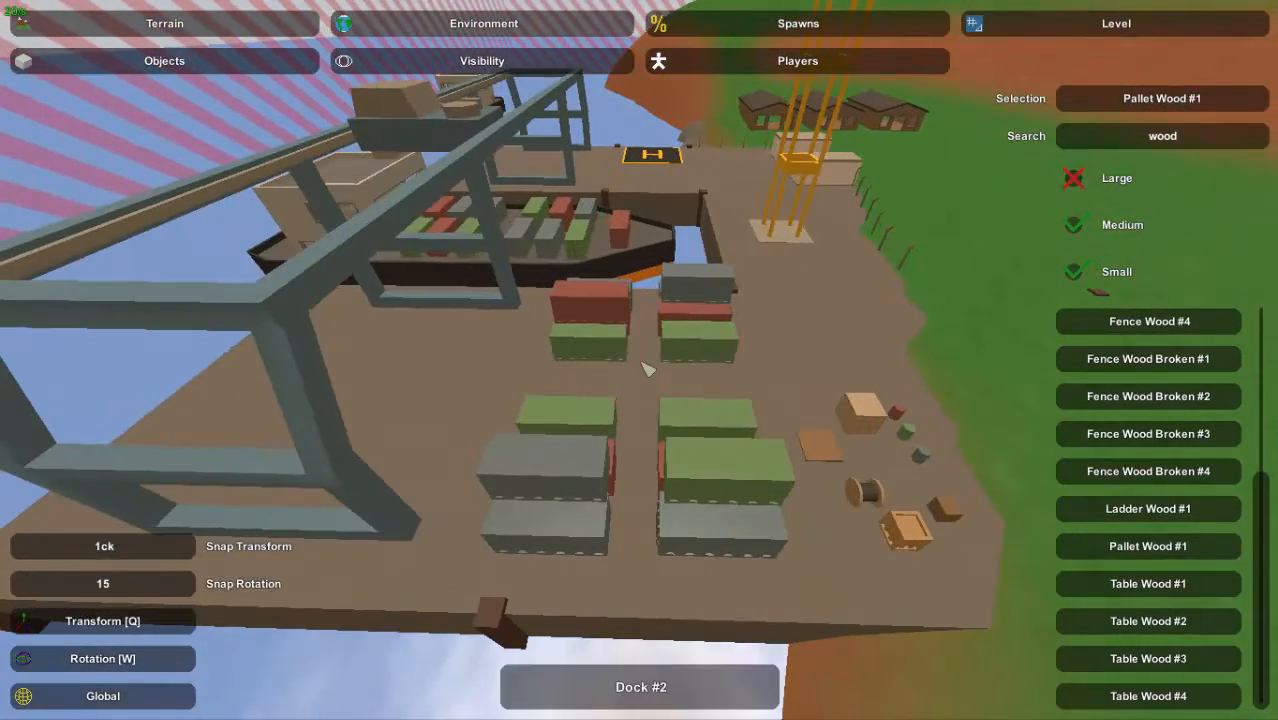
right_click_drag(648, 373, 645, 460)
key("w")
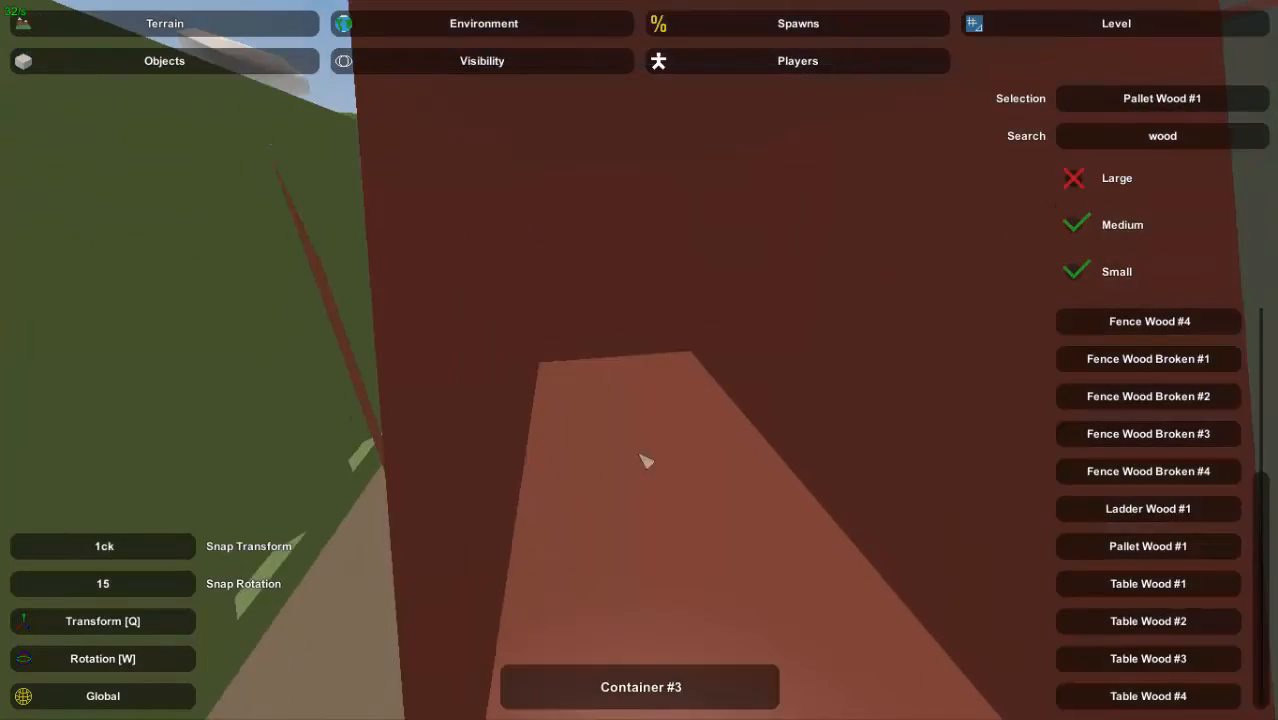
key("s")
right_click_drag(661, 542, 800, 540)
key("s")
right_click_drag(640, 400, 820, 500)
key("w")
key("s")
Look over the row of small boats and the wooden pier on the grass beside the dock
right_click_drag(640, 400, 495, 385)
key("a")
key("w")
key("w")
key("s")
key("s")
key("a")
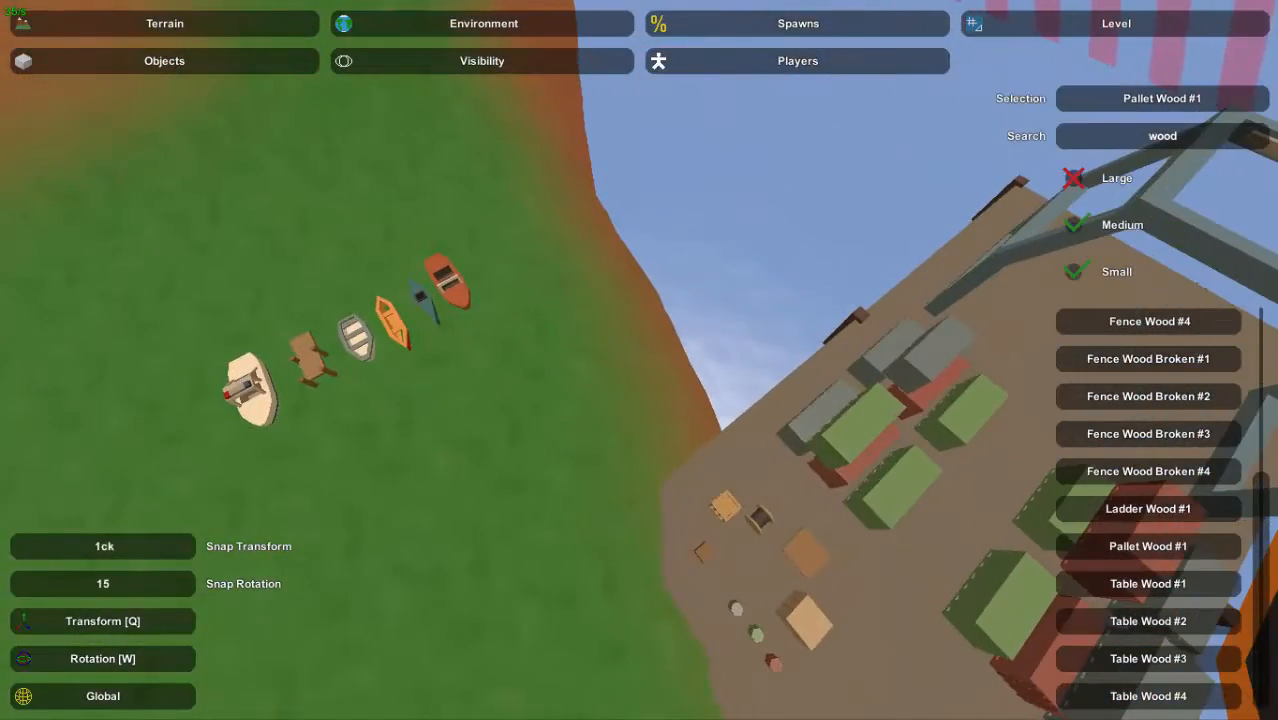
right_click_drag(640, 400, 460, 330)
key("w")
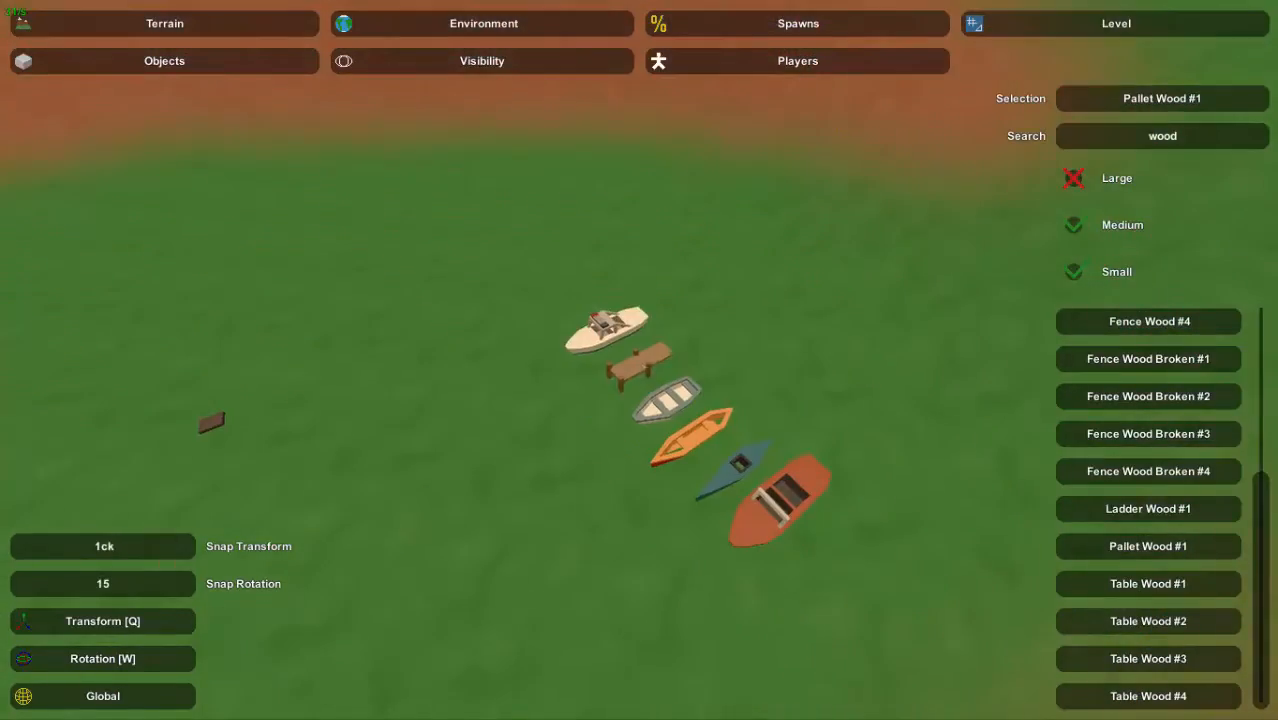
Move the small wooden pier from the row of boats to the water's edge at the shoreline
key("d")
right_click_drag(640, 354, 770, 380)
key("e")
key("a")
key("w")
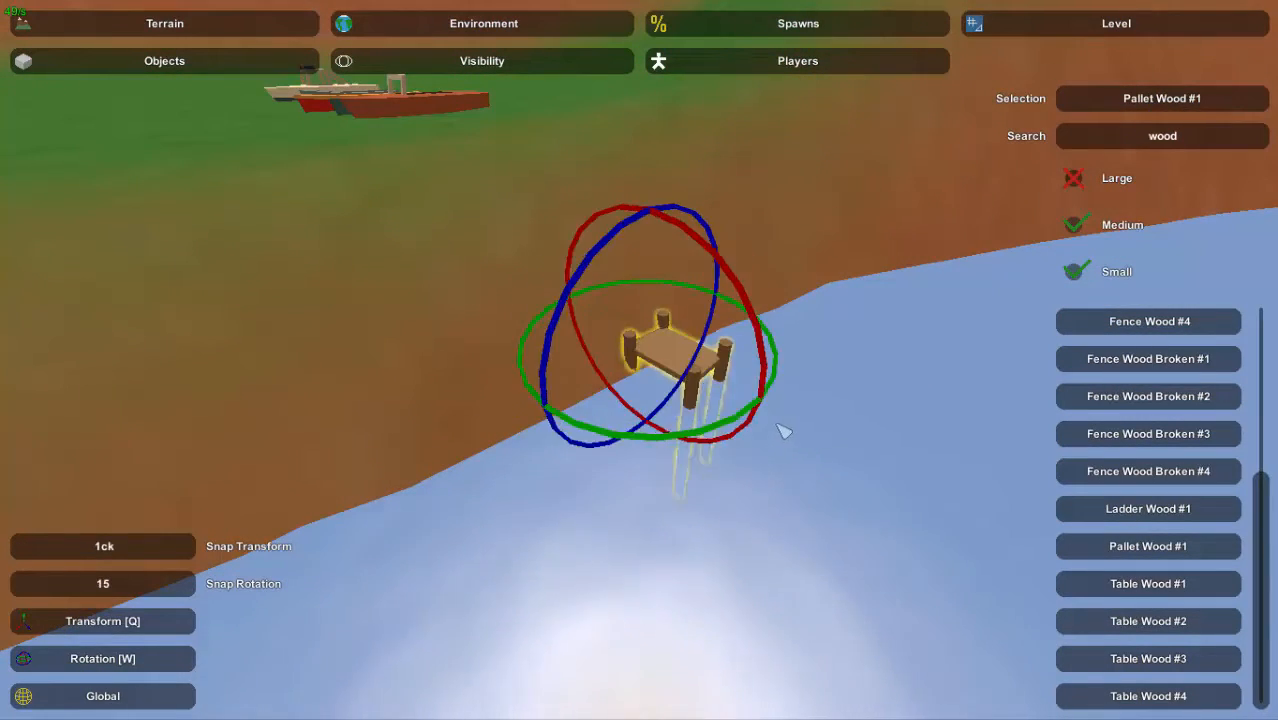
Extend the wooden pier out over the water with a second segment placed flush against the first
key("q")
key("a")
right_click_drag(787, 434, 940, 445)
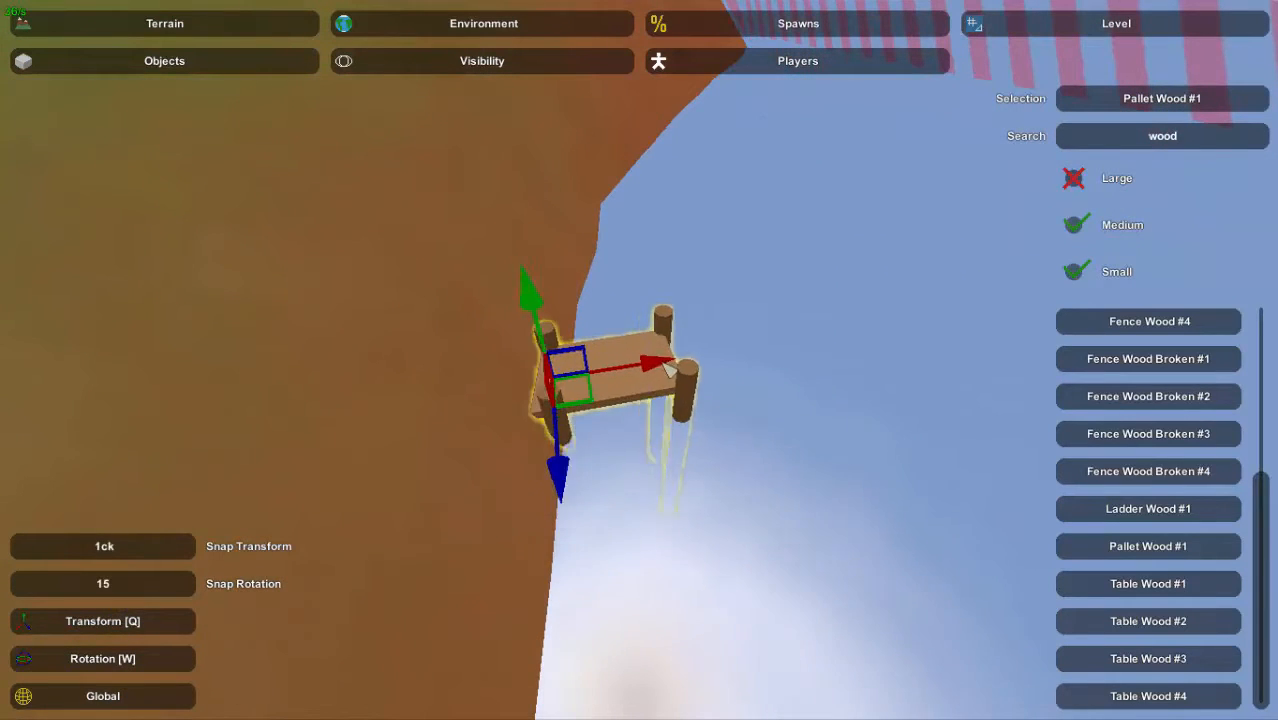
right_click_drag(775, 368, 870, 375)
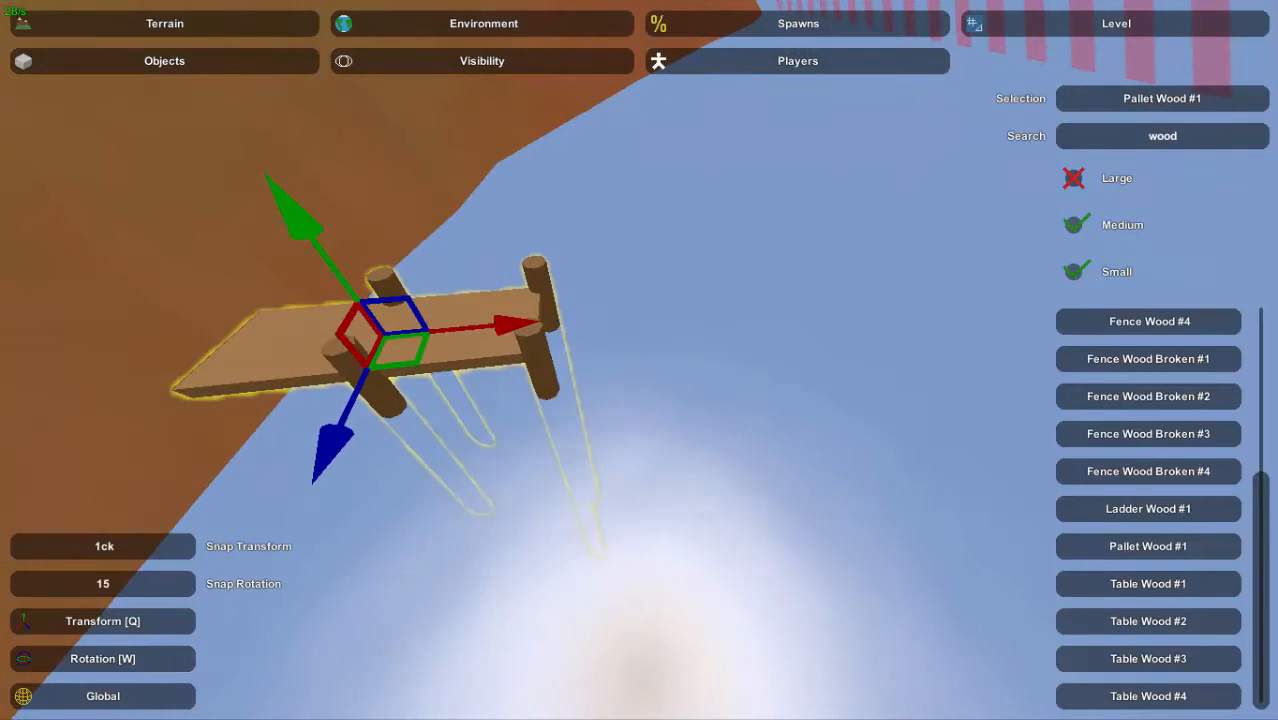
left_click_drag(510, 330, 637, 333)
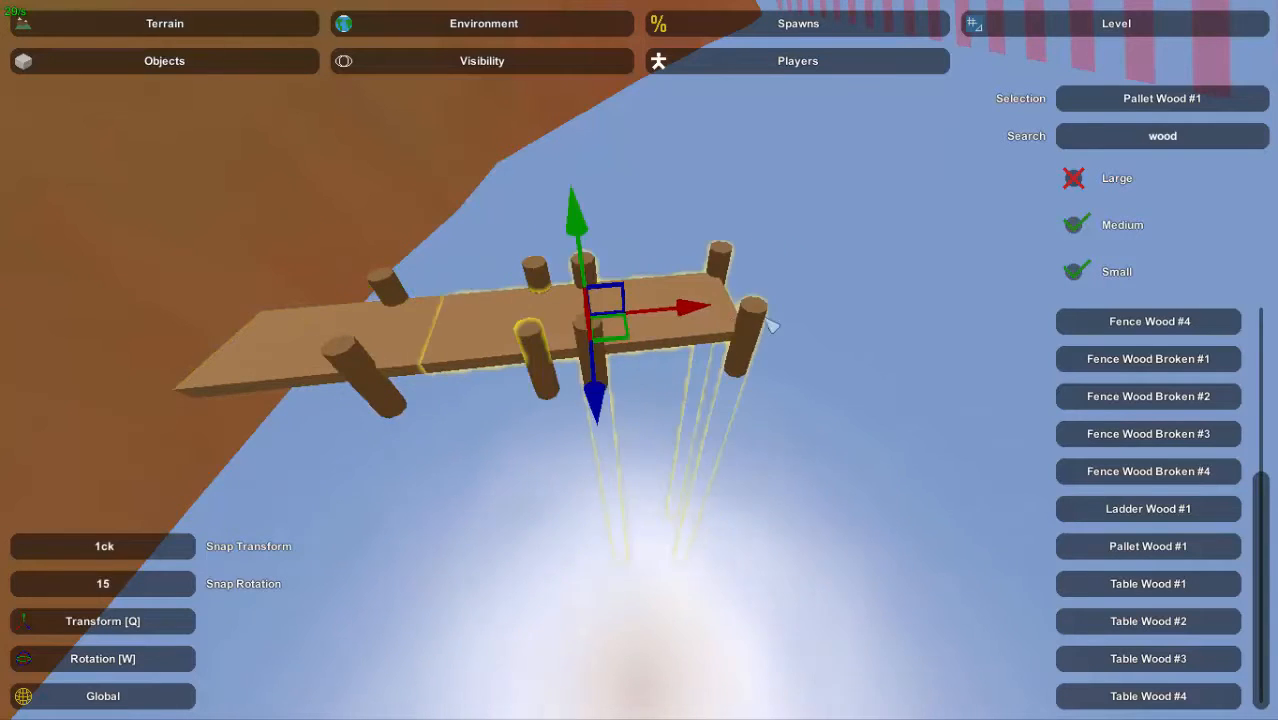
left_click_drag(822, 318, 866, 314)
right_click_drag(763, 396, 645, 365)
key("s")
left_click(579, 287)
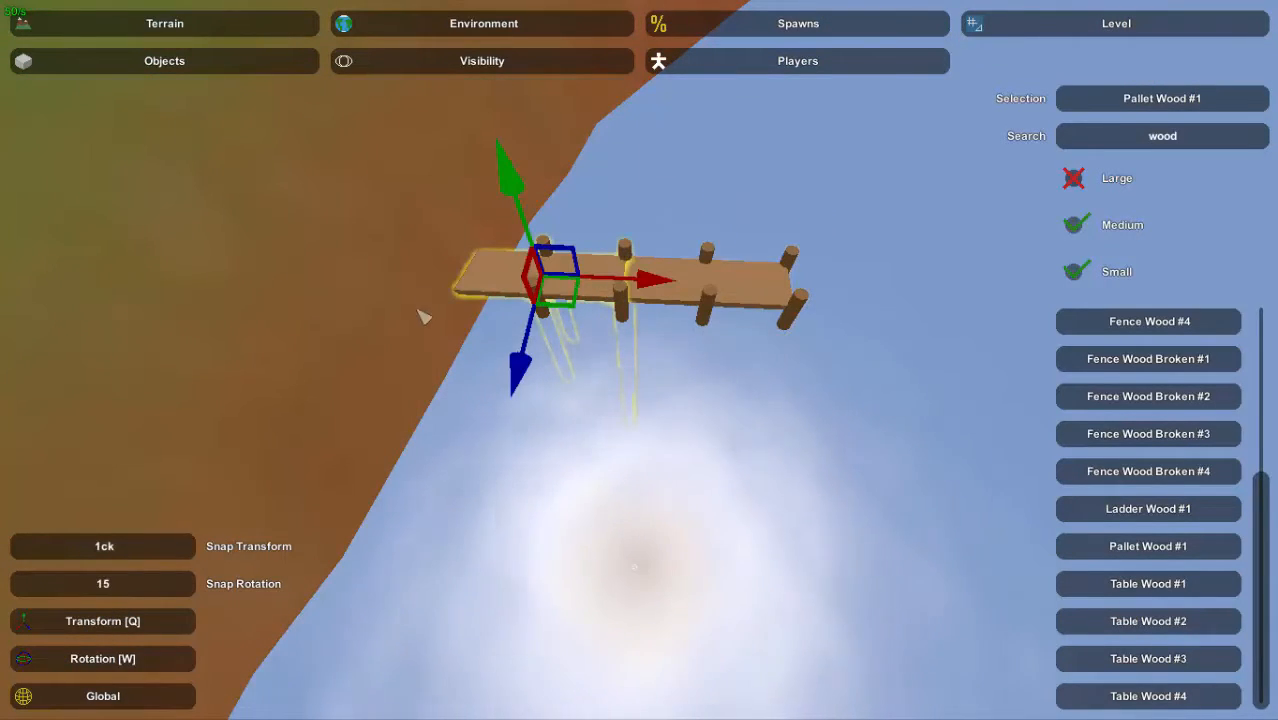
Add a third pier segment at the outer end and close its gap using a transform snap of 1
right_click_drag(447, 205, 540, 230)
key("w")
key("s")
key("w")
key("s")
left_click(690, 328)
right_click_drag(690, 328, 690, 345)
key("s")
key("d")
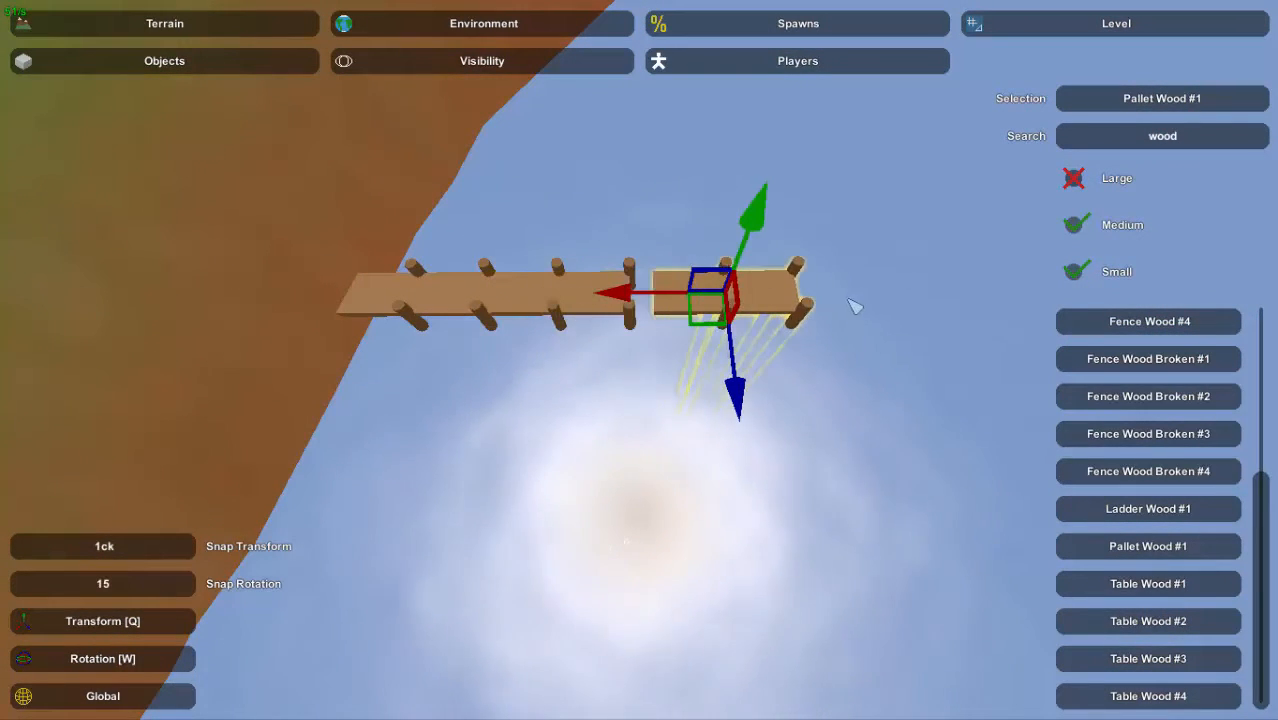
left_click_drag(848, 299, 840, 300)
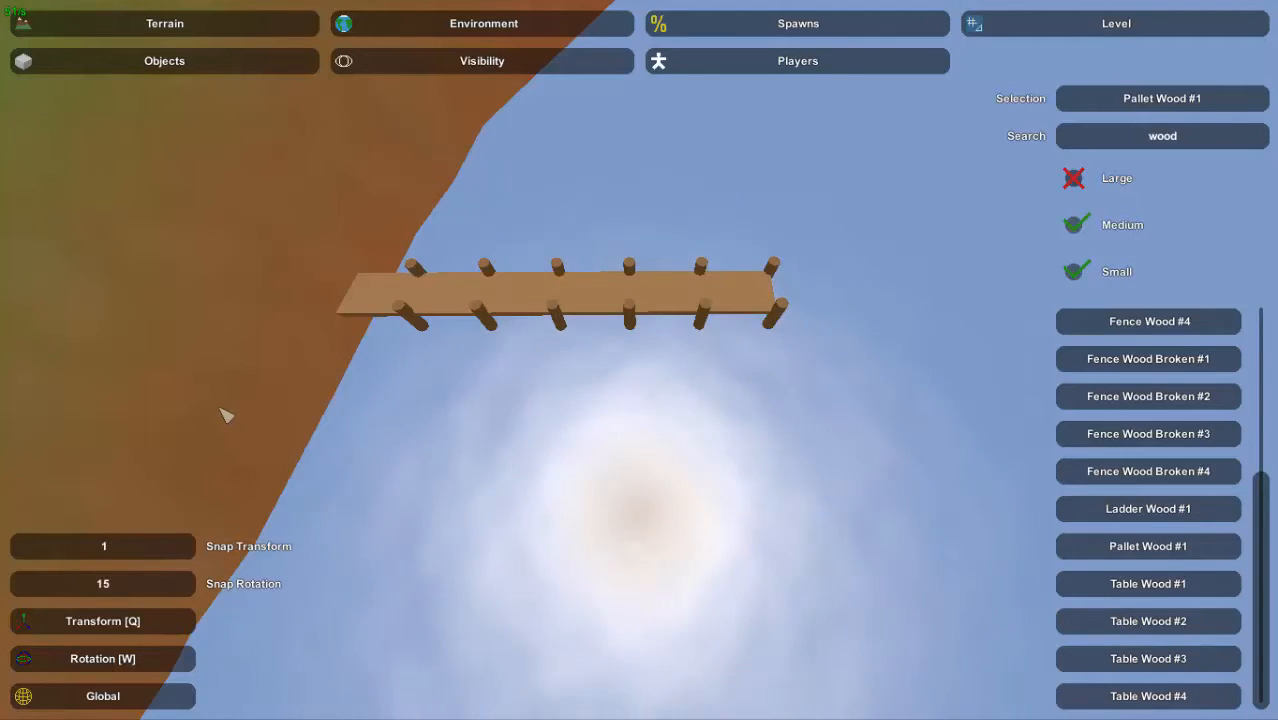
Duplicate the outermost pier segment beside the pier and rotate the copy 90 degrees horizontally
key("a")
right_click_drag(706, 300, 640, 360)
key("d")
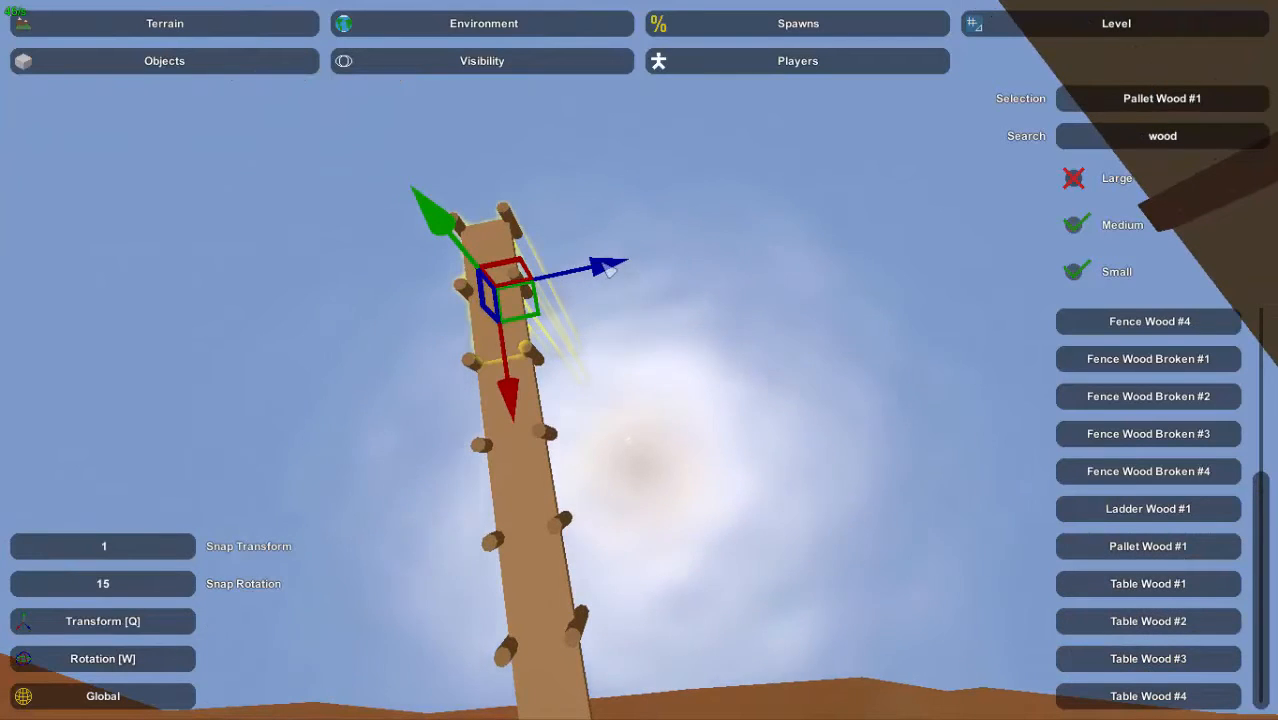
left_click_drag(610, 268, 727, 267)
key("w")
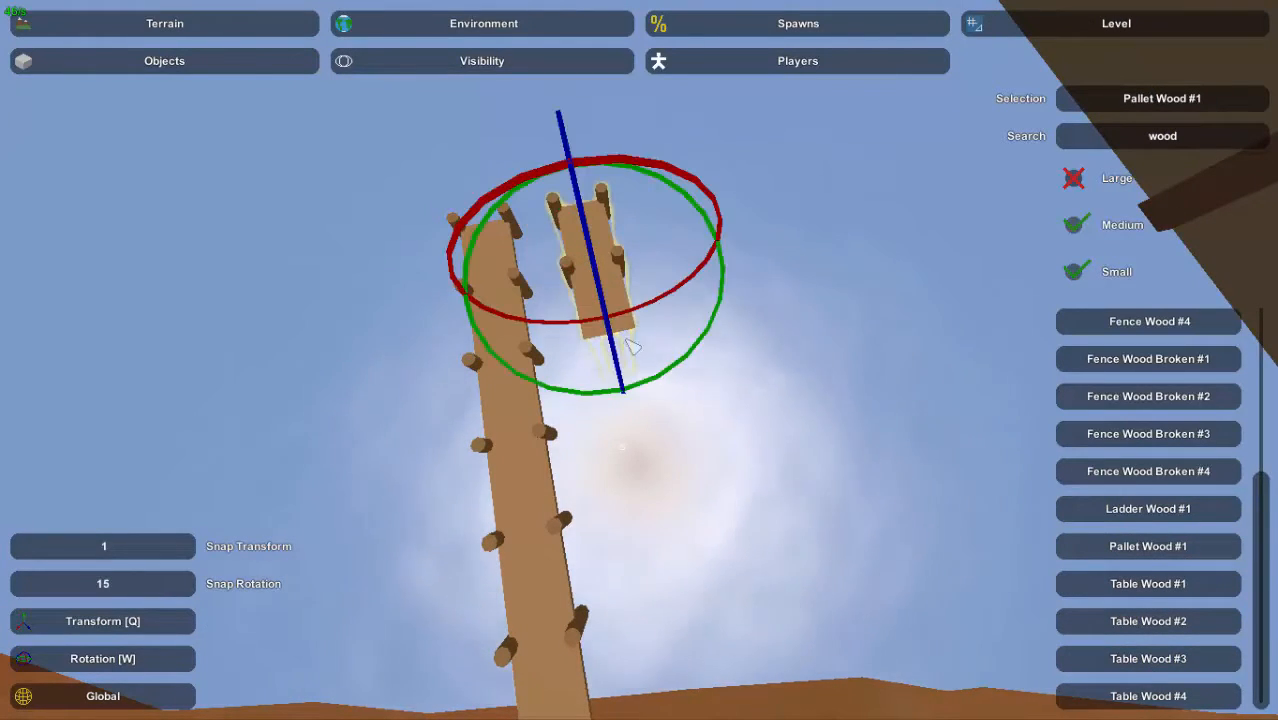
left_click_drag(637, 385, 557, 390)
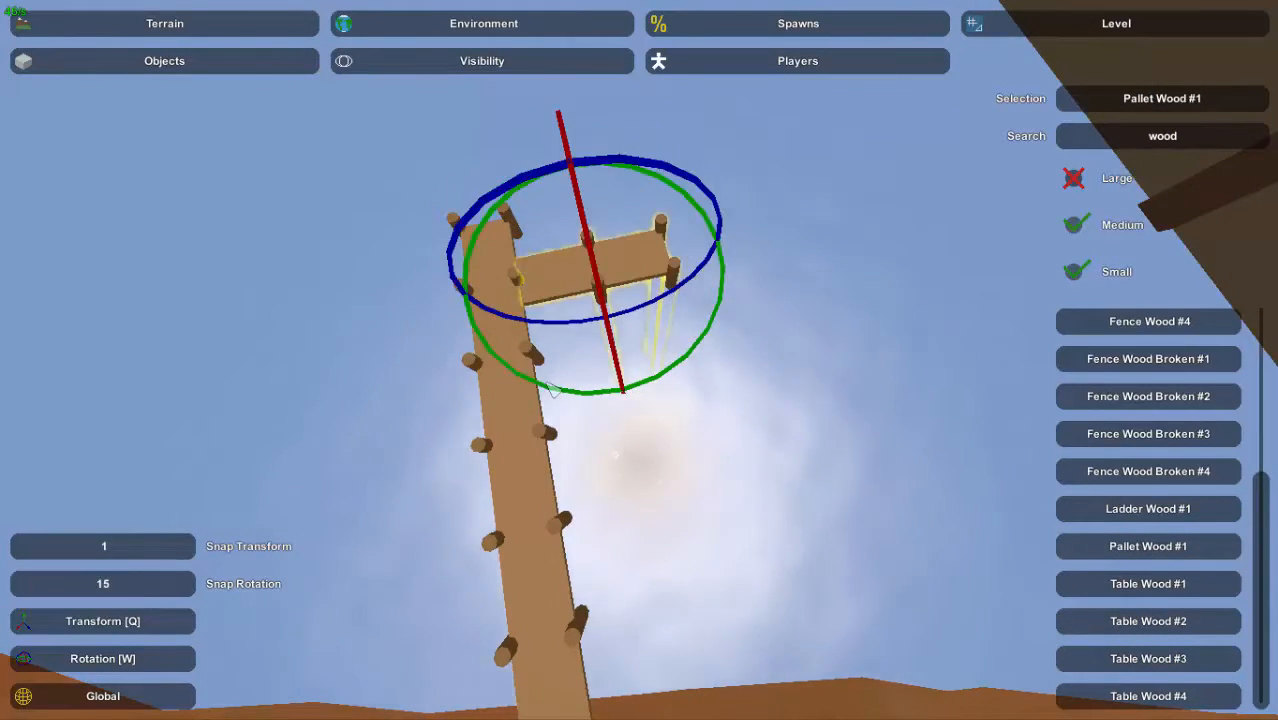
key("q")
Attach the rotated segment perpendicular to the pier's side, aligning it between the posts with a transform snap of .5
right_click_drag(553, 390, 425, 384)
left_click_drag(658, 321, 815, 350)
key("w")
right_click_drag(807, 392, 370, 512)
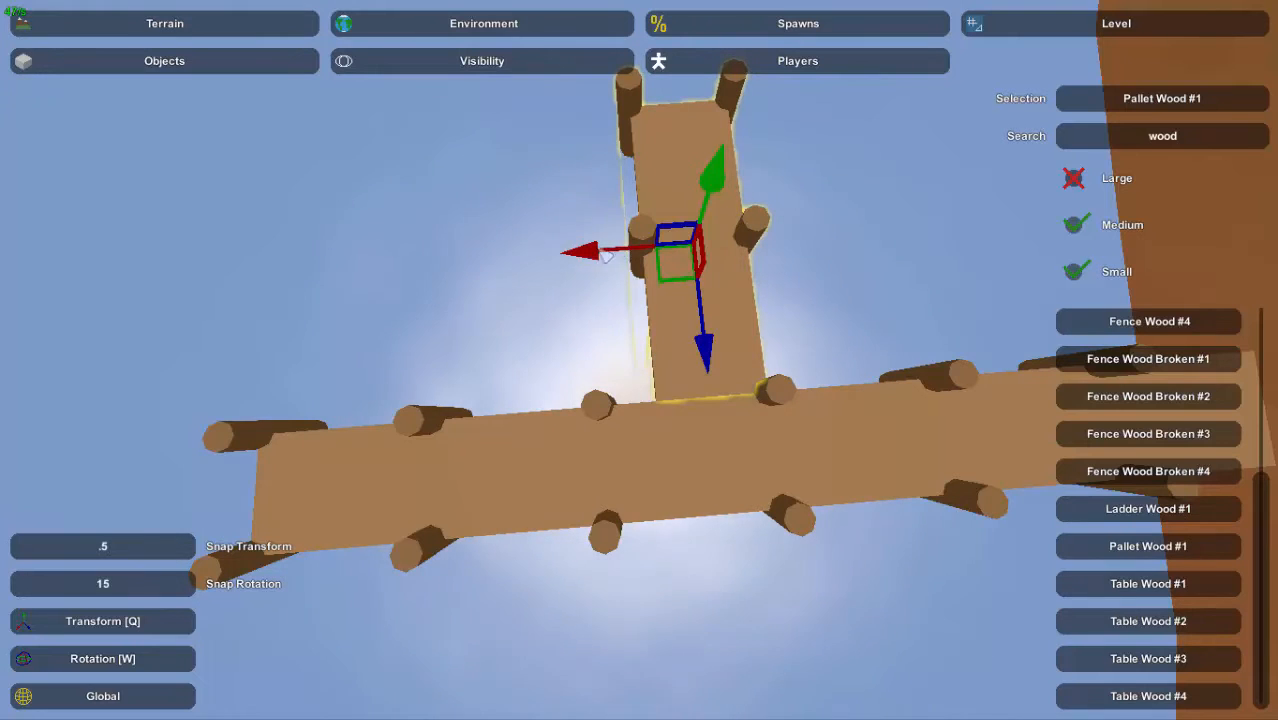
left_click_drag(571, 265, 552, 275)
left_click(651, 350)
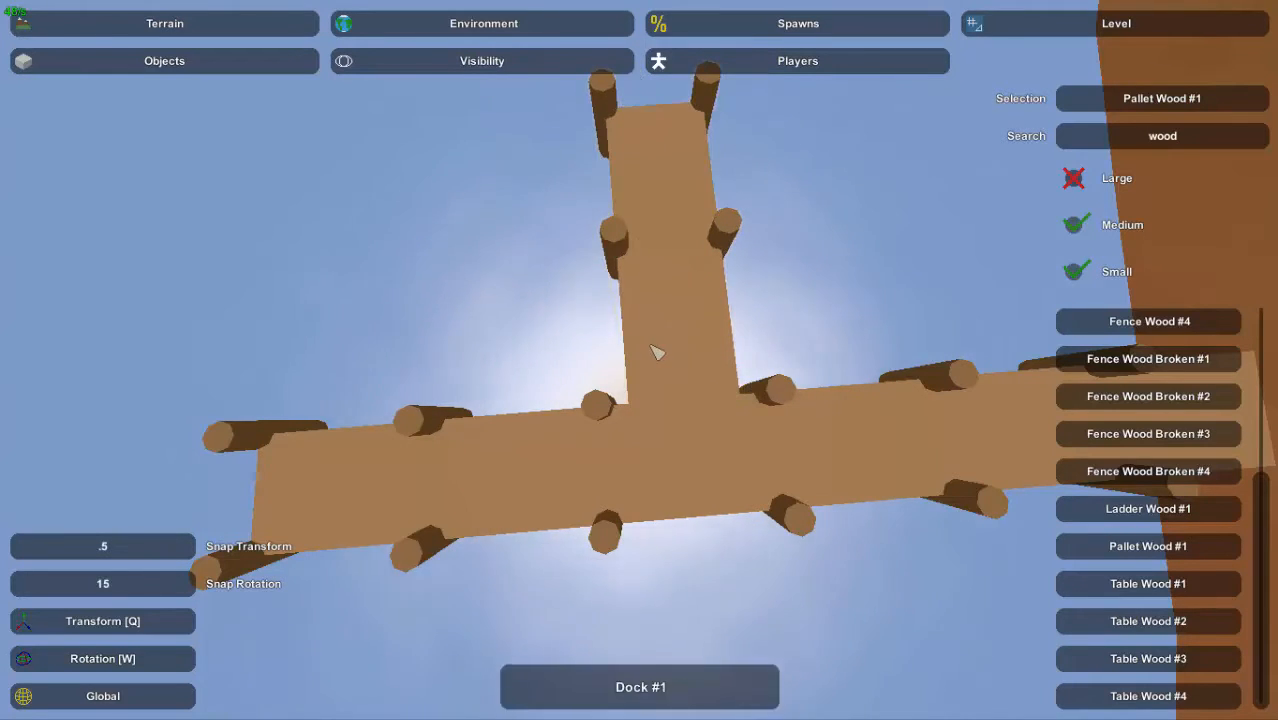
right_click_drag(651, 350, 651, 360)
Lengthen the pier's side branch with a second segment joined flush to its outer end
key("s")
left_click(628, 357)
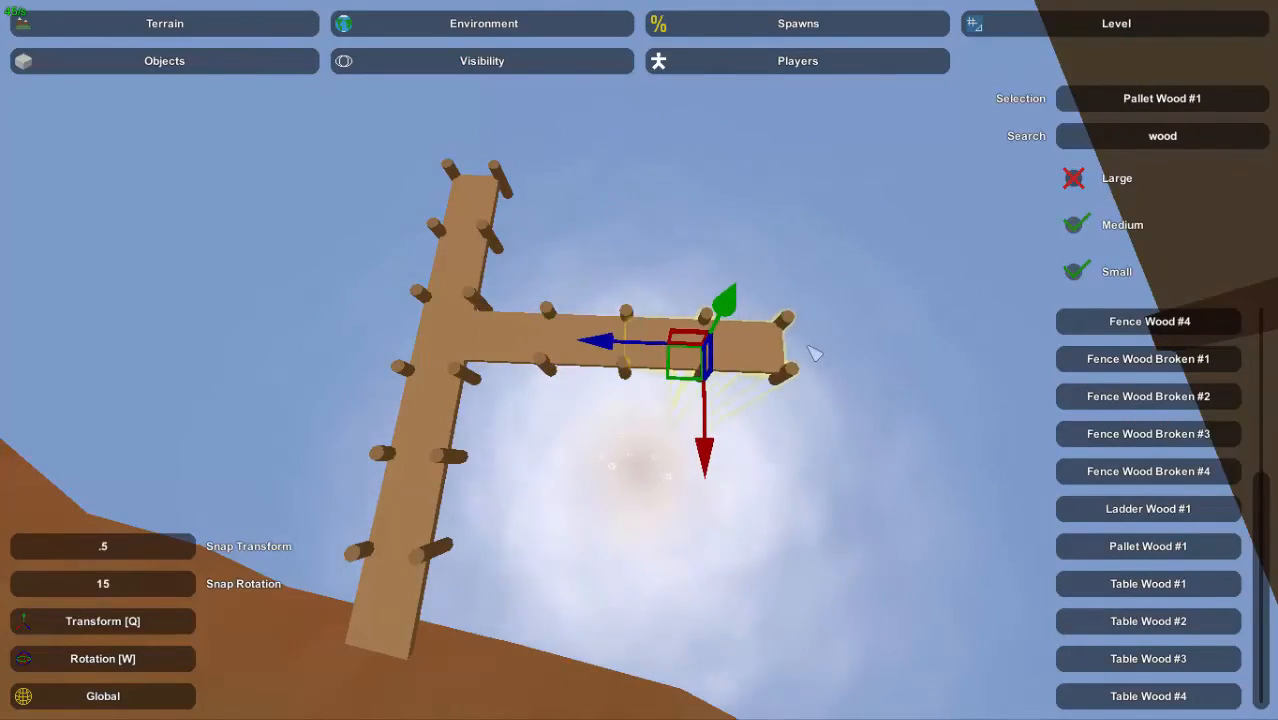
left_click(786, 365)
Review the pier's layout and its spacing from the large dock from several angles
key("s")
right_click_drag(786, 365, 640, 345)
key("w")
key("s")
key("s")
key("w")
key("s")
right_click_drag(488, 362, 645, 427)
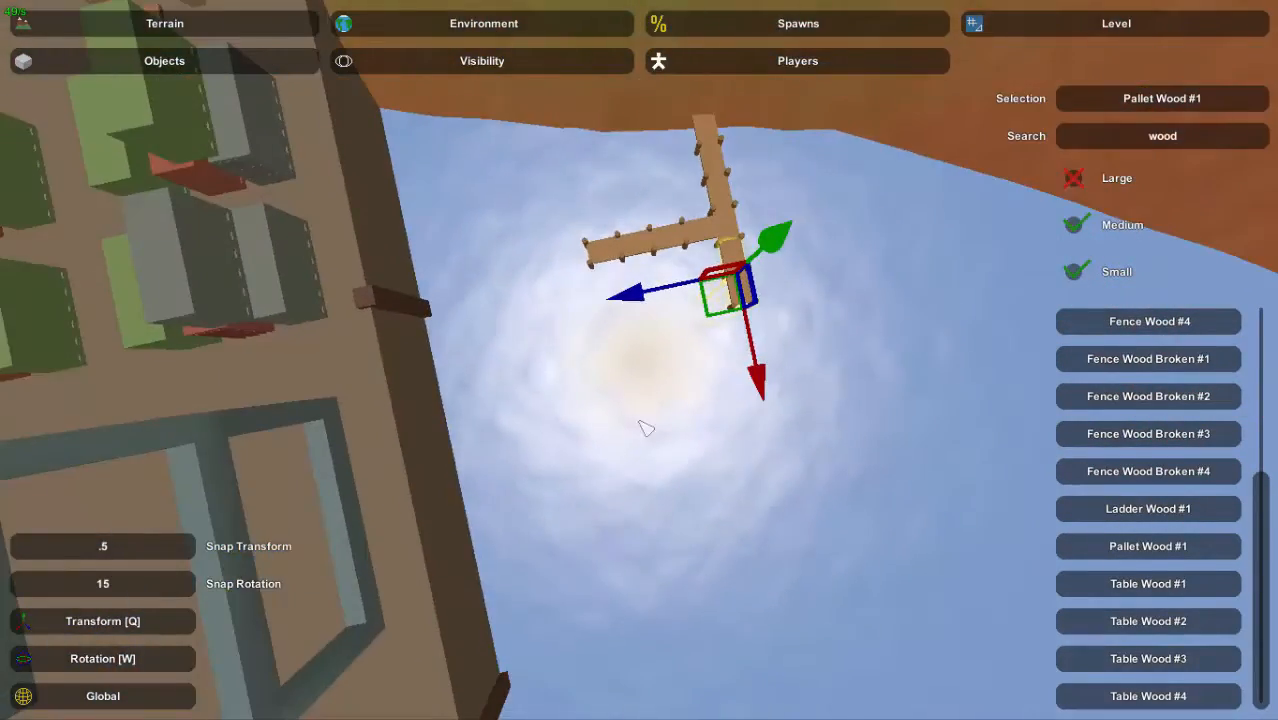
Select all the pier segments together and raise the whole pier higher above the water
left_click_drag(657, 361, 902, 106)
right_click_drag(908, 102, 1060, 50)
key("w")
right_click_drag(785, 389, 756, 288)
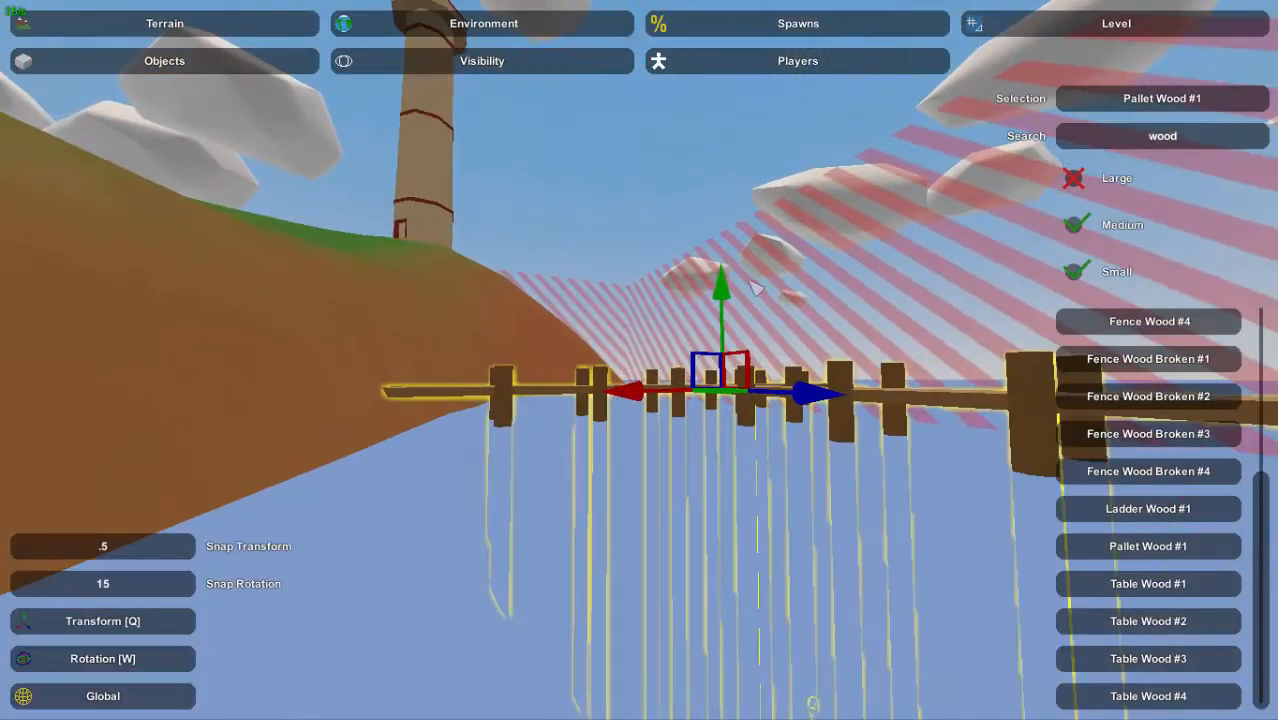
left_click_drag(721, 291, 721, 278)
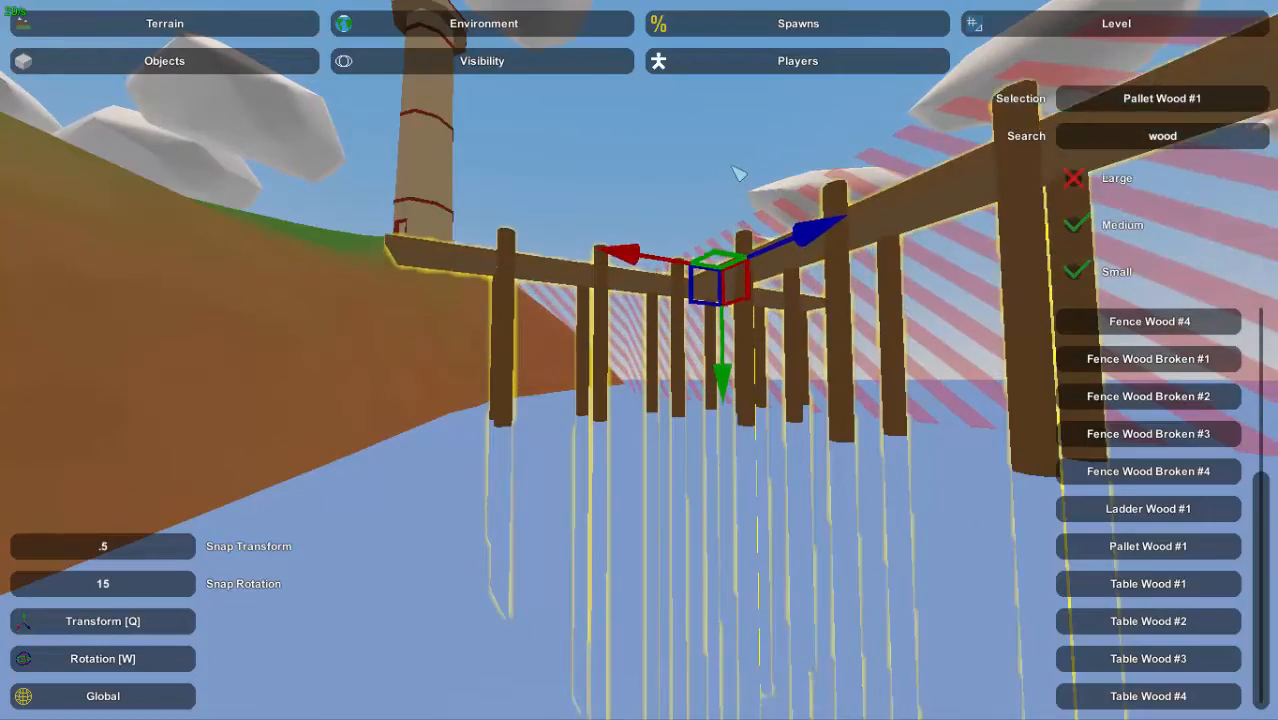
key("w")
right_click_drag(639, 360, 580, 330)
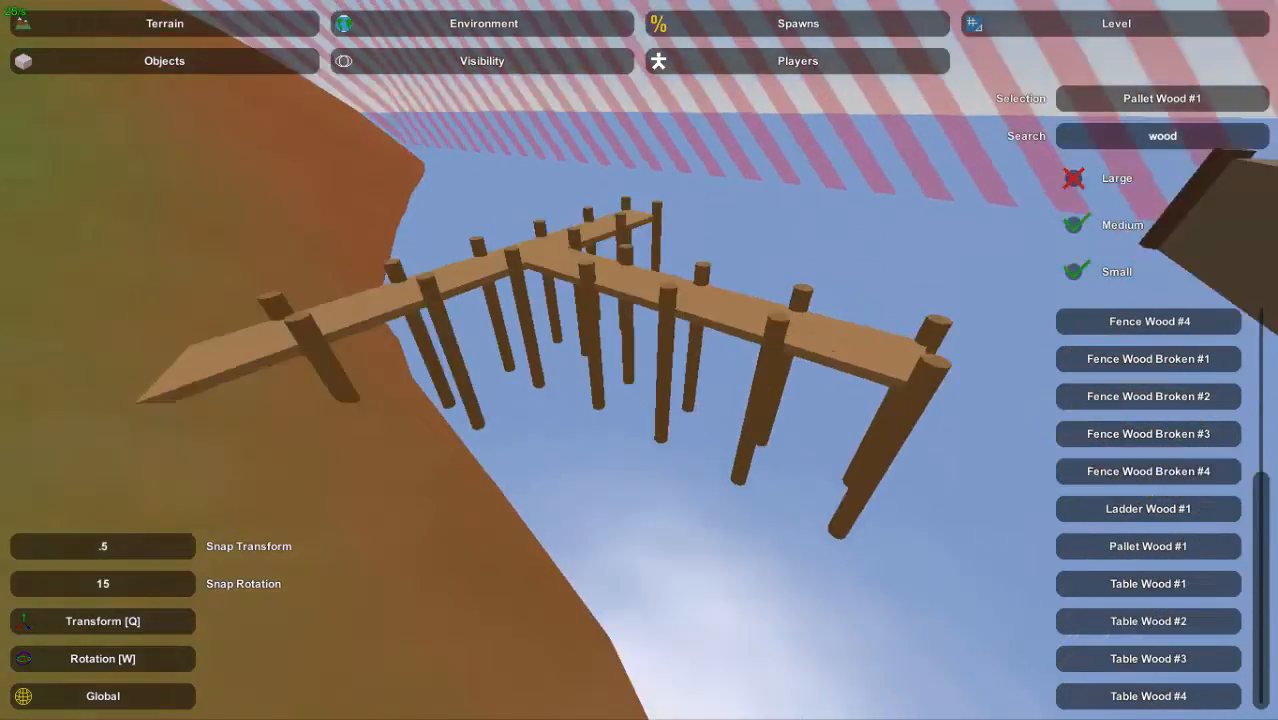
Duplicate an end segment of the pier in place and rotate the copy 180 degrees upside down
right_click_drag(580, 330, 575, 380)
key("w")
key("a")
key("w")
key("w")
key("w")
key("s")
left_click(695, 308)
key("w")
mouse_move(695, 308)
right_mouse_down()
mouse_move(750, 410)
mouse_move(700, 300)
right_mouse_up()
mouse_move(646, 363)
right_mouse_down()
mouse_move(646, 300)
mouse_move(700, 350)
mouse_move(646, 363)
right_mouse_up()
key("a")
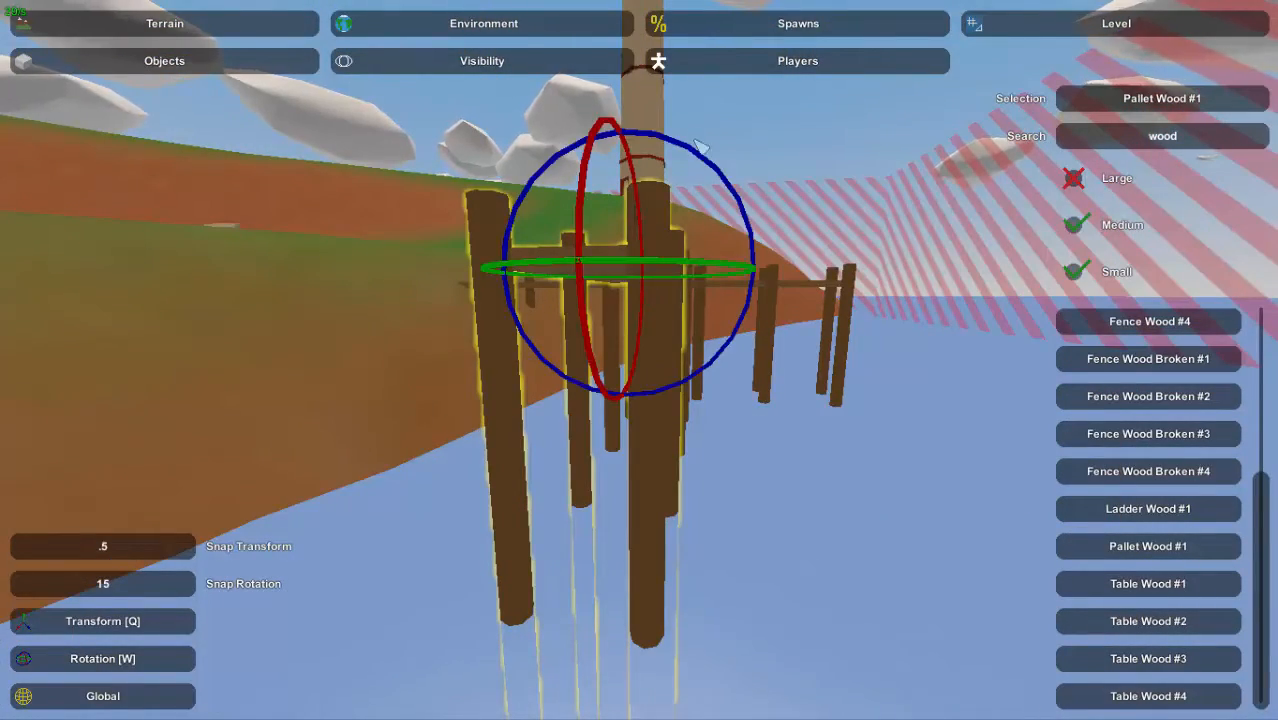
left_click_drag(690, 150, 845, 253)
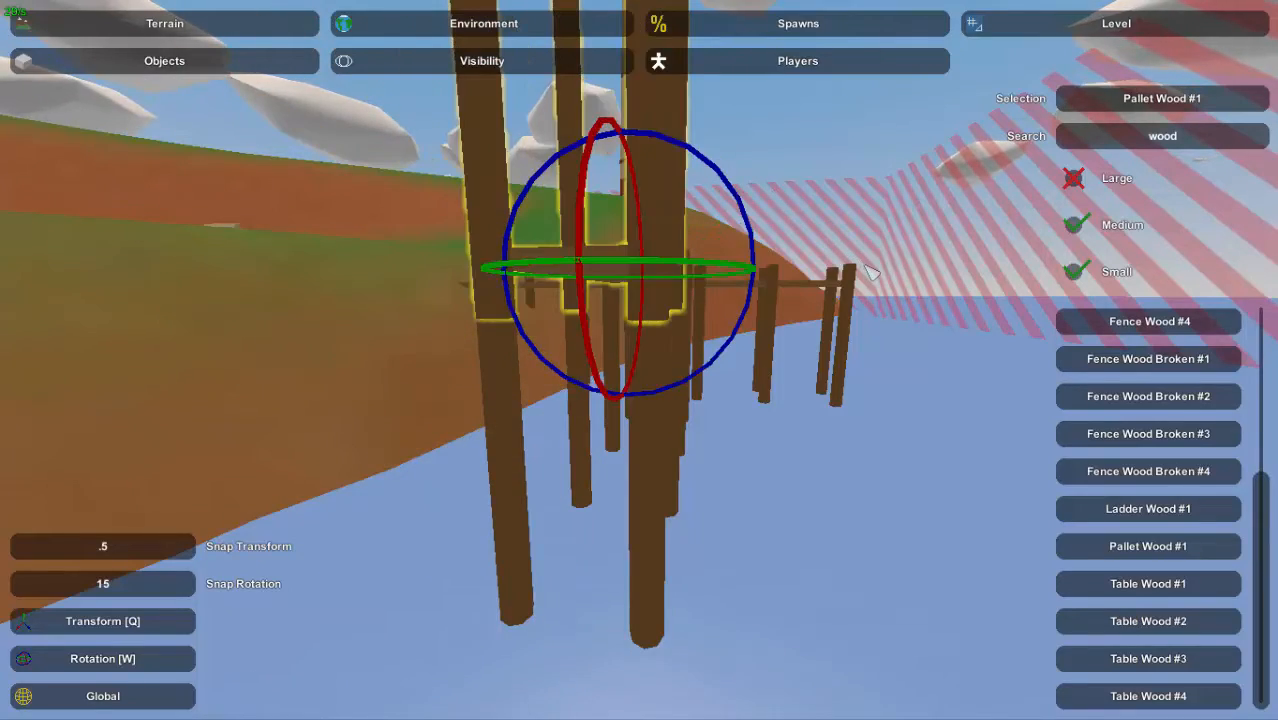
key("d")
right_click_drag(868, 274, 610, 270)
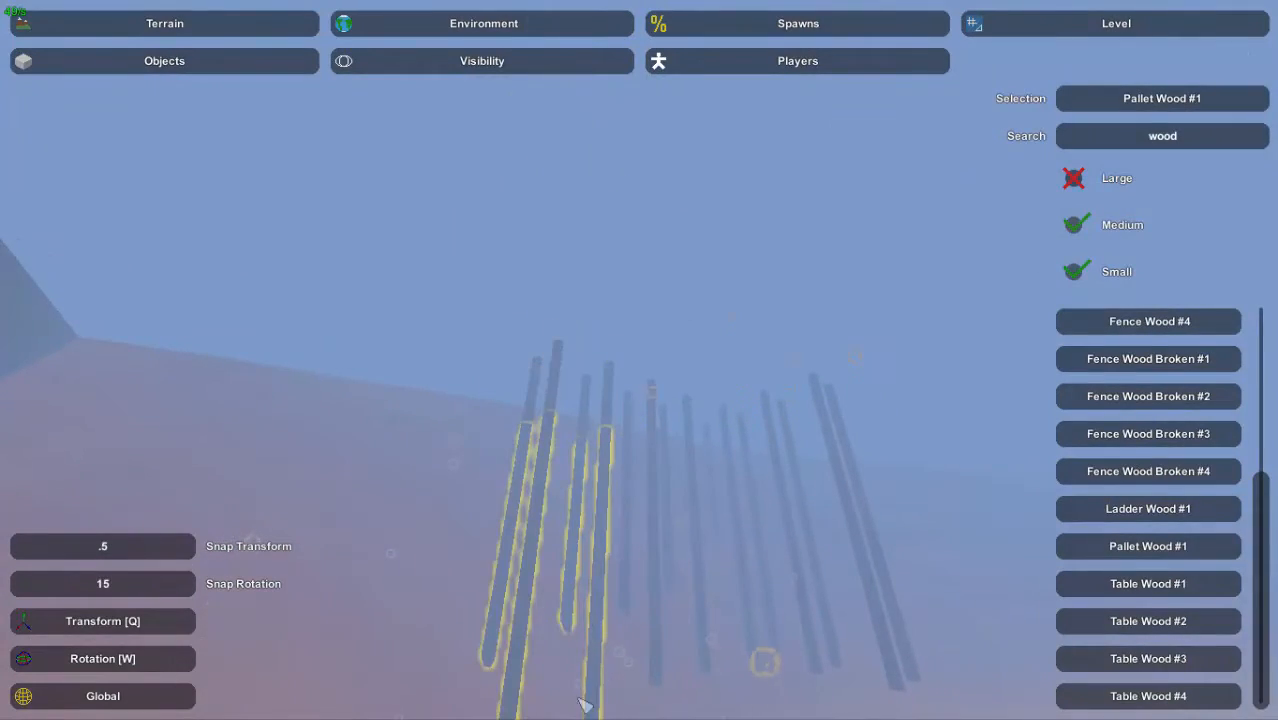
Lower the flipped copy underwater so its posts extend the pier's posts into the seabed, checking the alignment
key("w")
right_click_drag(585, 705, 585, 640)
key("w")
key("w")
key("s")
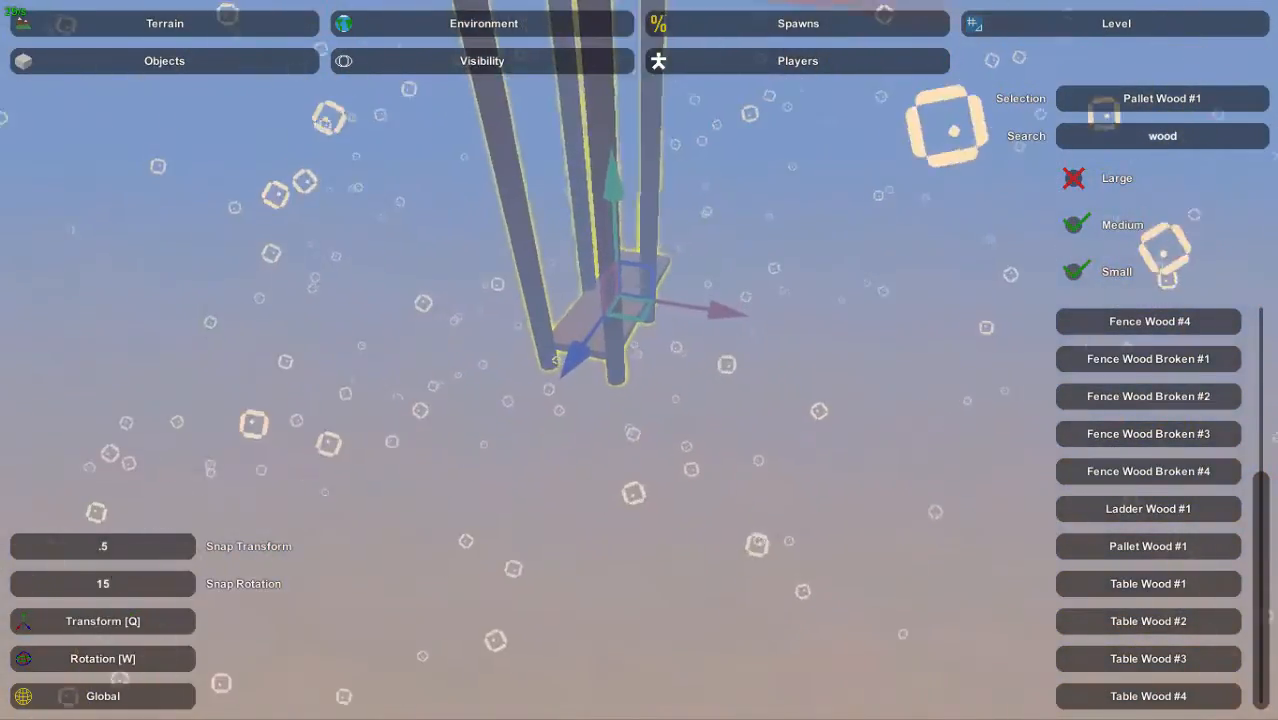
left_click_drag(612, 188, 613, 267)
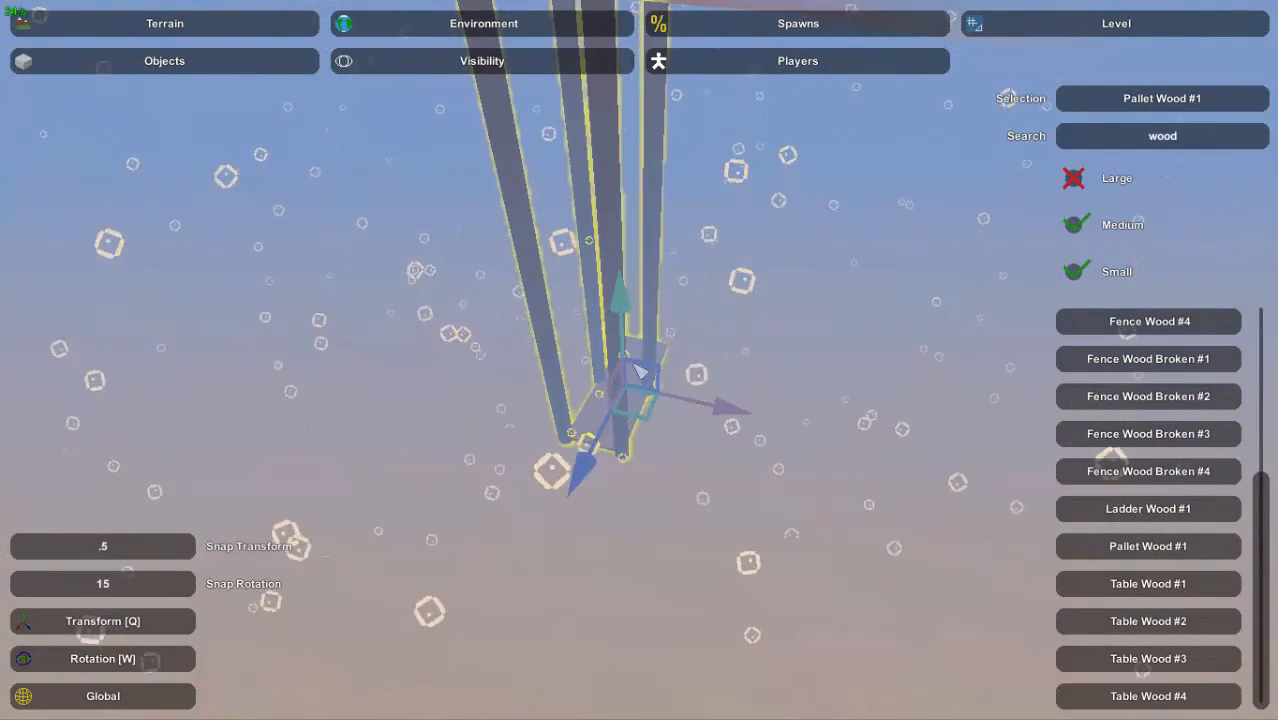
right_click_drag(638, 368, 635, 215)
key("w")
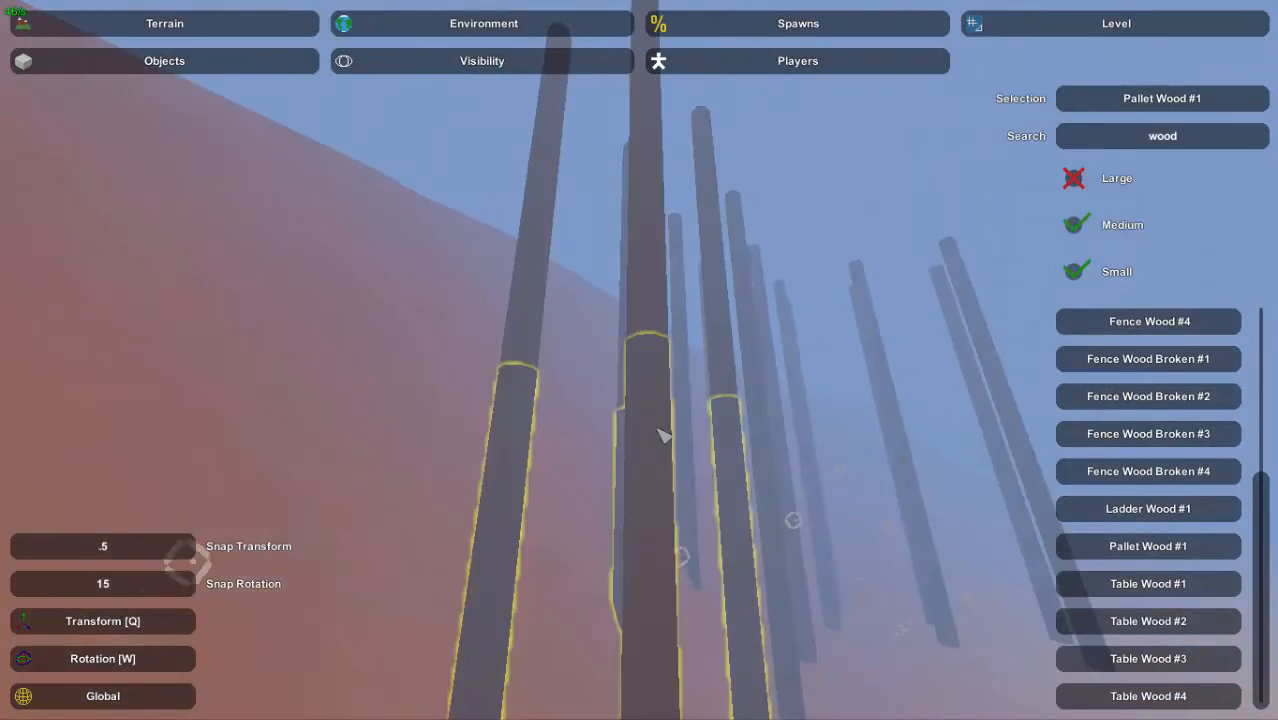
right_click_drag(658, 437, 650, 570)
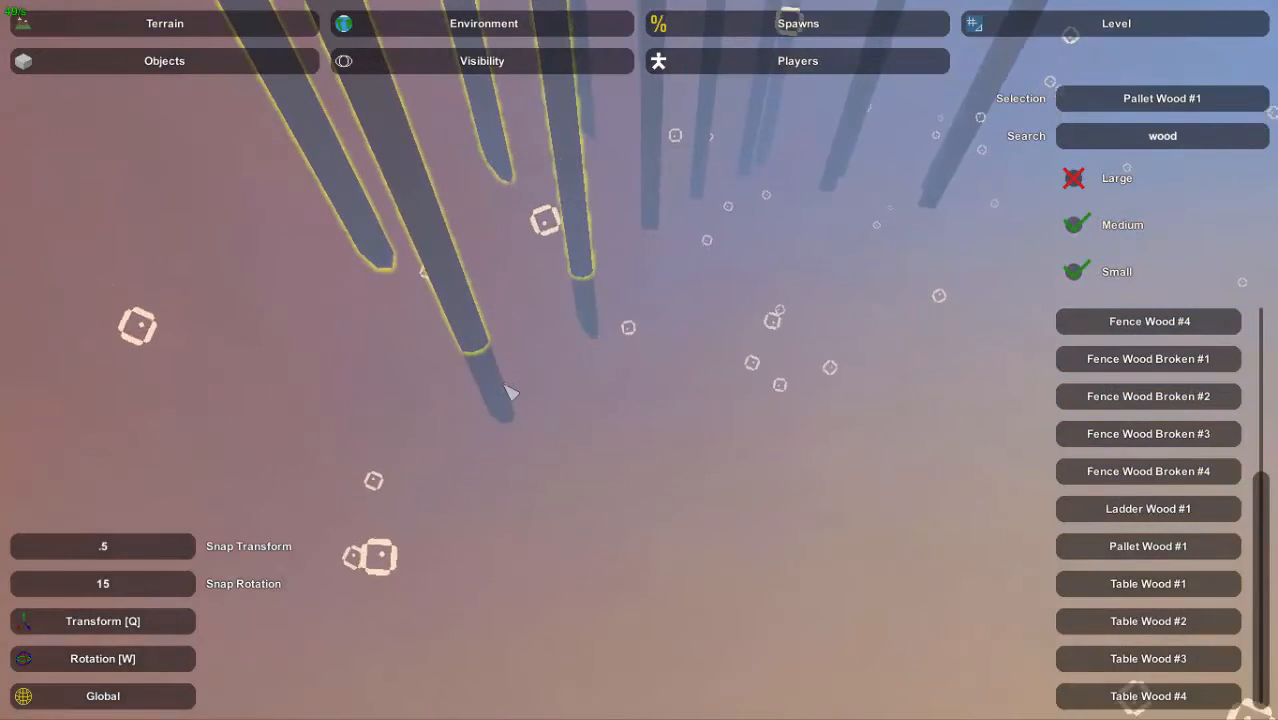
key("s")
right_click_drag(511, 393, 532, 308)
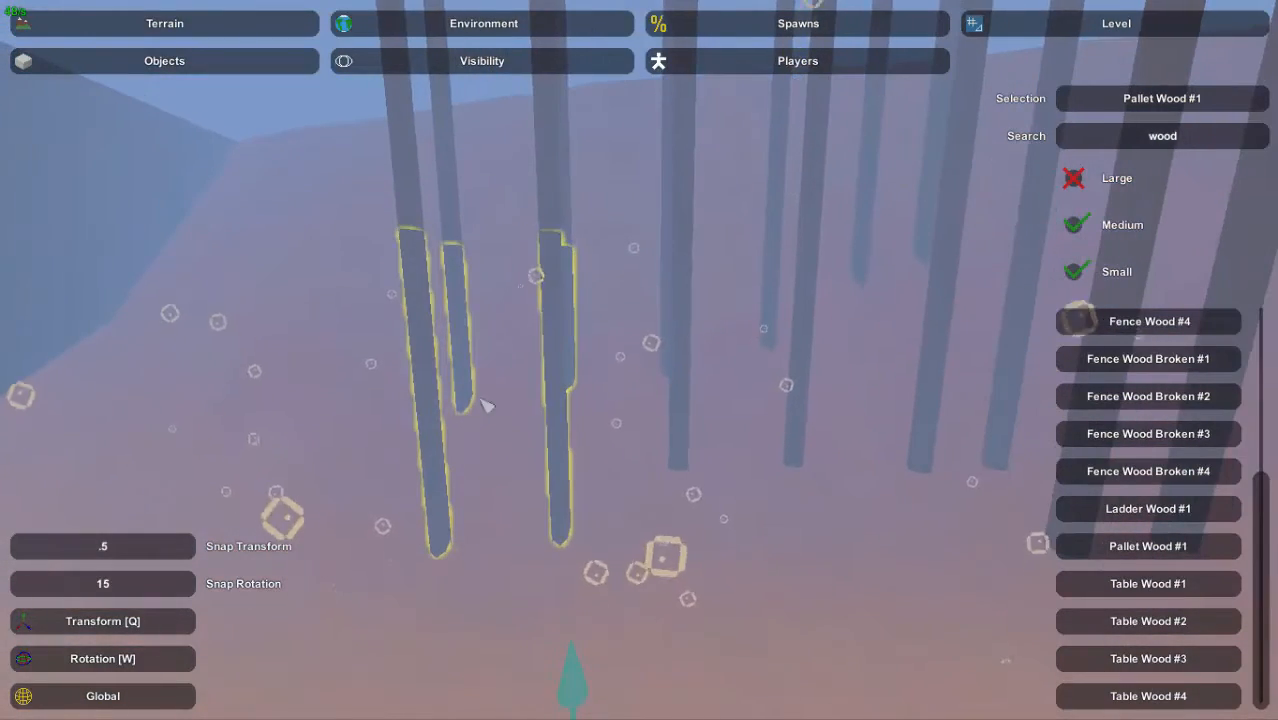
right_click_drag(651, 676, 651, 714)
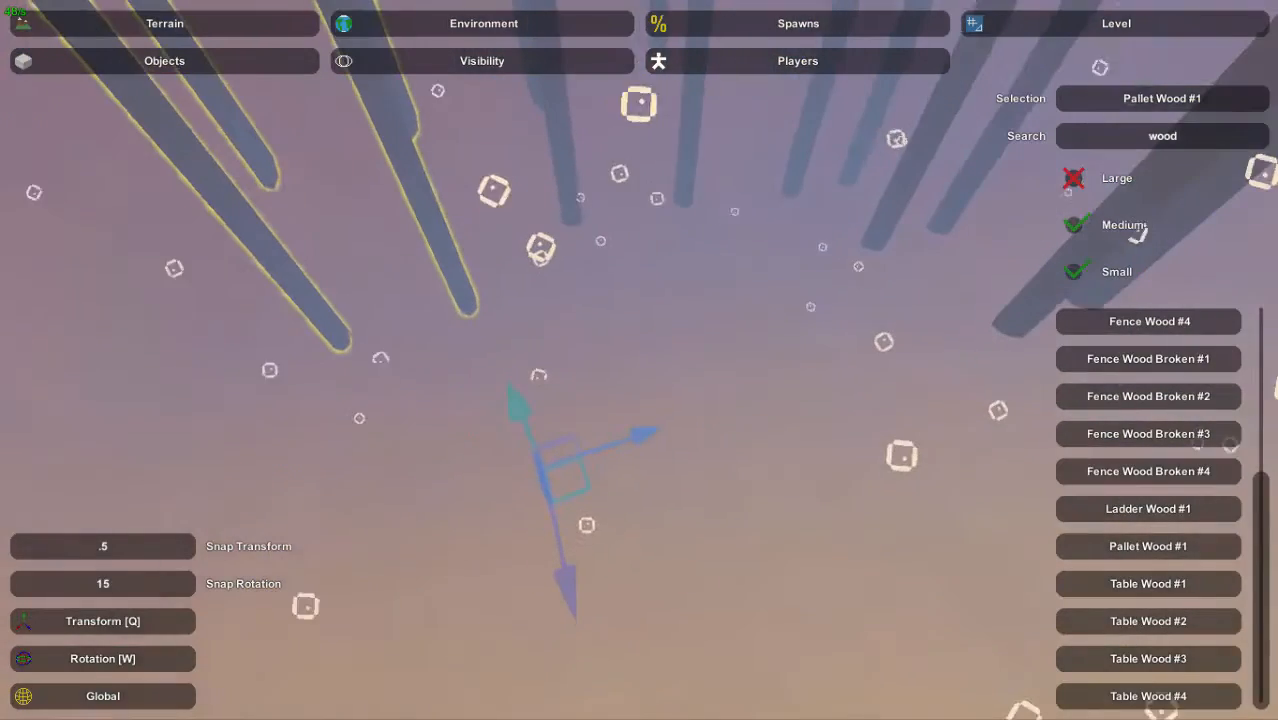
Place a copy of the flipped segment under the neighbouring pier posts and check the posts at the seabed
left_click_drag(659, 425, 787, 391)
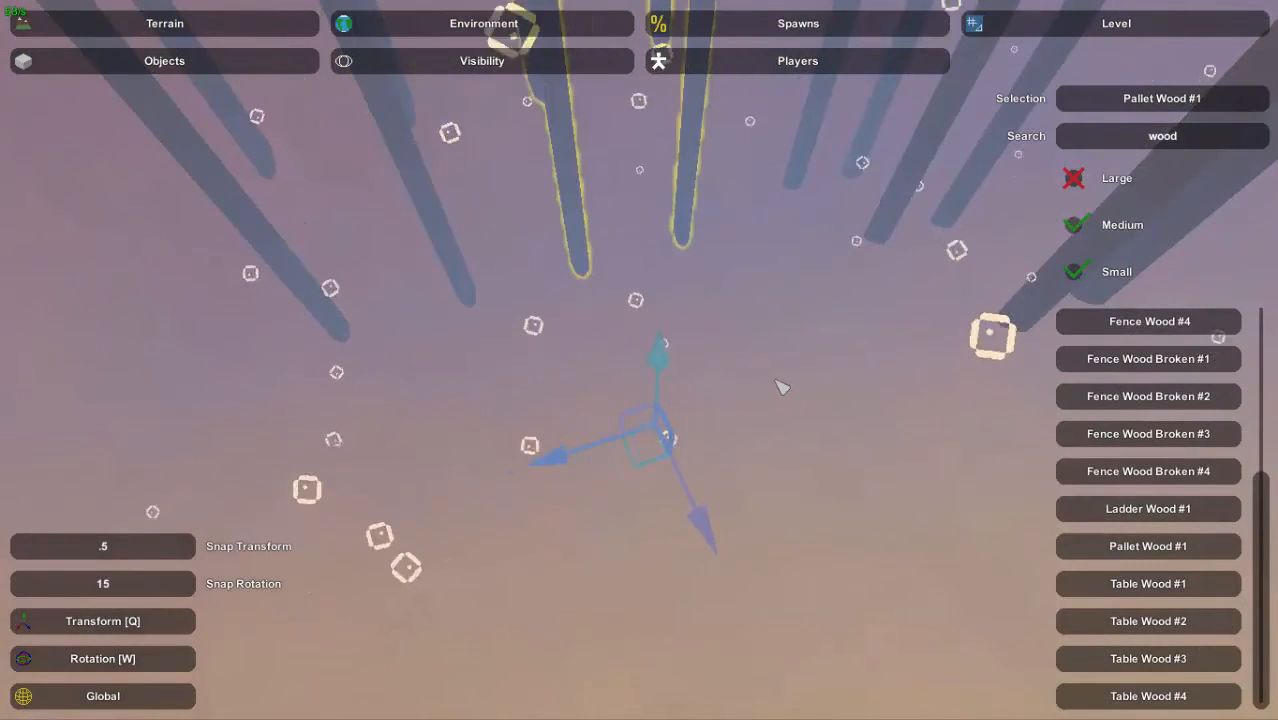
left_click(693, 232)
right_click_drag(697, 236, 665, 280)
key("w")
key("w")
key("w")
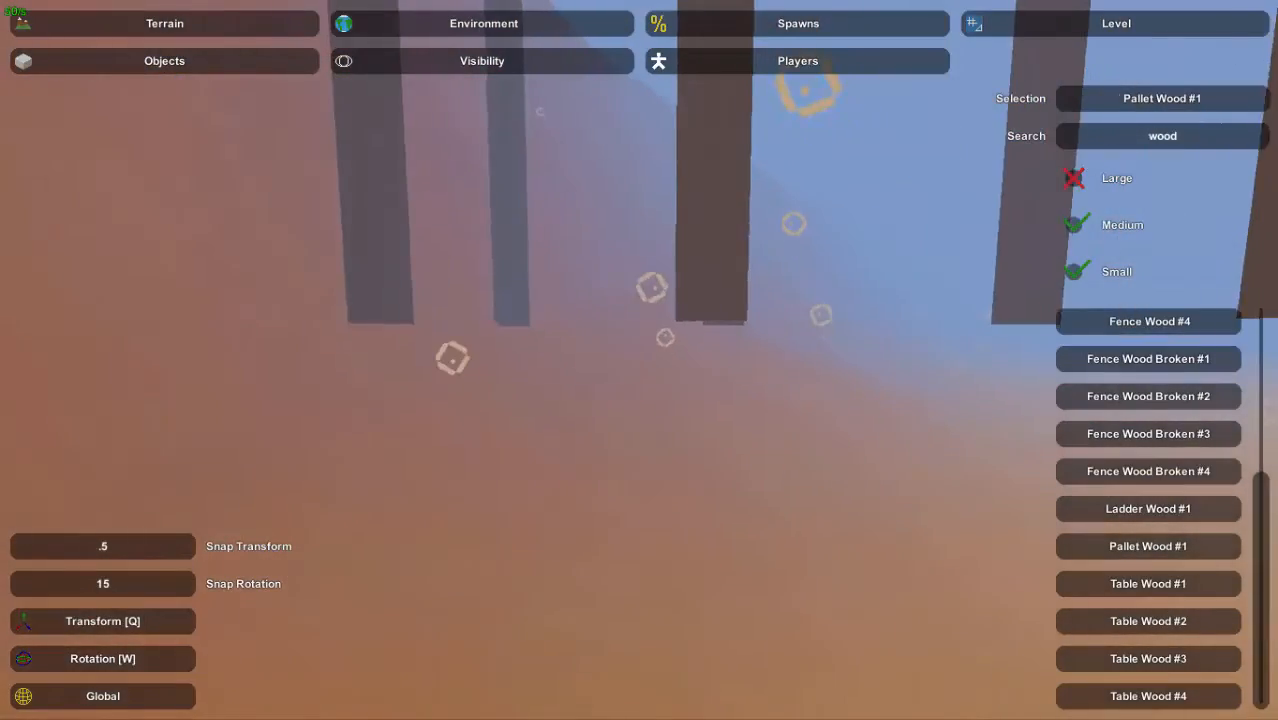
key("w")
Duplicate the outer corner section of the large dock and rotate the copy 180 degrees upside down
right_click_drag(664, 398, 610, 305)
left_click(636, 365)
key("w")
mouse_move(639, 360)
right_mouse_down()
mouse_move(620, 300)
mouse_move(660, 420)
mouse_move(640, 290)
mouse_move(620, 380)
mouse_move(650, 330)
mouse_move(630, 280)
mouse_move(640, 360)
mouse_move(640, 250)
mouse_move(640, 360)
mouse_move(620, 320)
mouse_move(650, 340)
mouse_move(630, 380)
mouse_move(620, 360)
mouse_move(640, 300)
mouse_move(640, 370)
mouse_move(670, 369)
mouse_move(648, 369)
right_mouse_up()
left_click(648, 367)
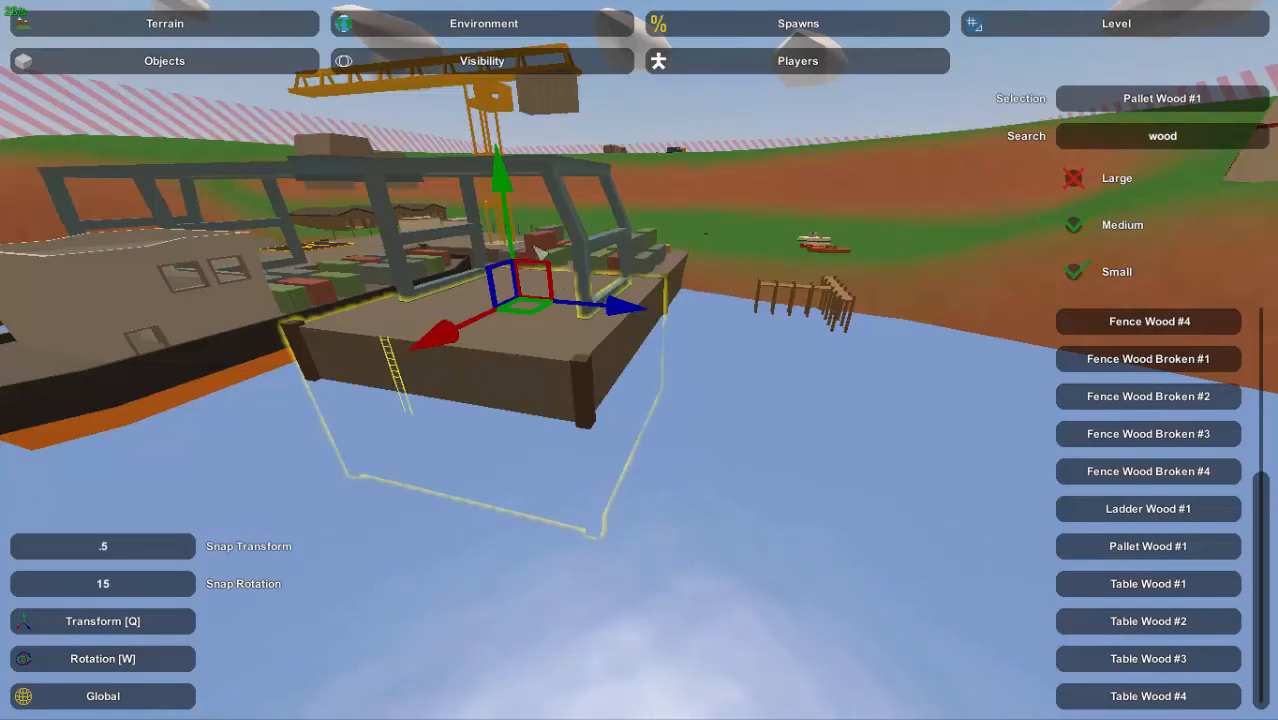
left_click_drag(556, 162, 728, 322)
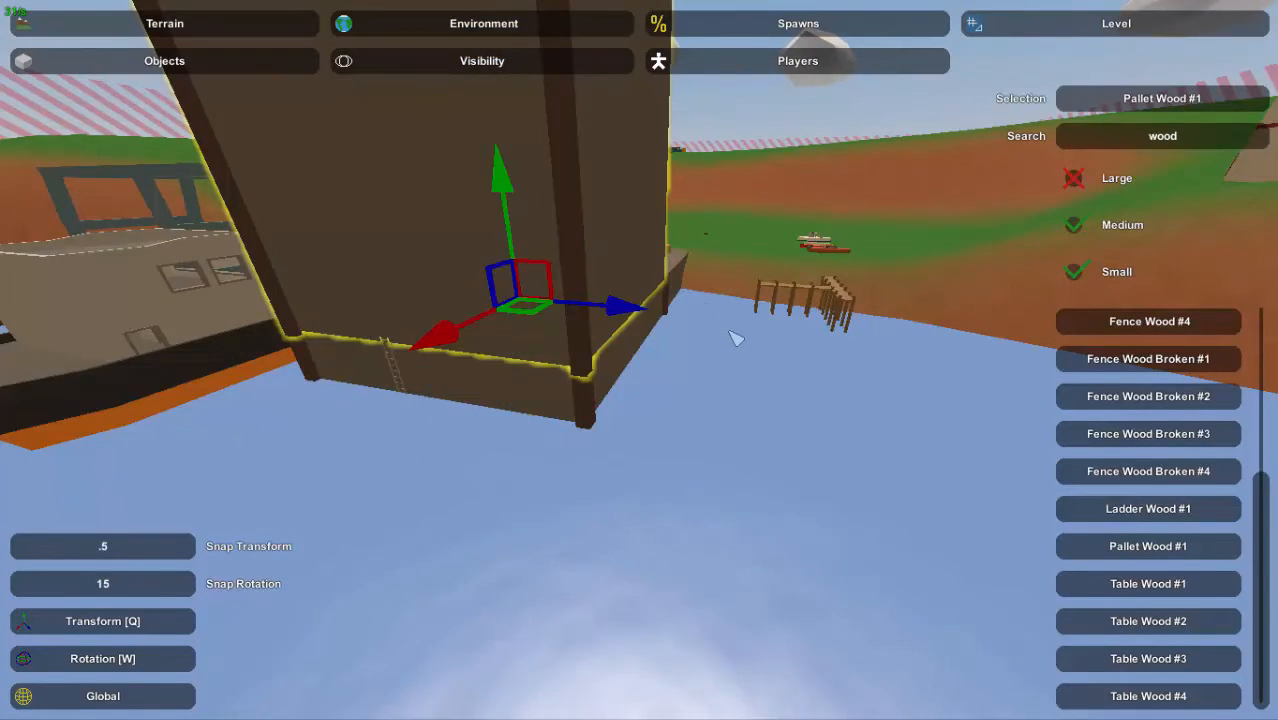
Lower the upside-down dock section below the water beneath the original dock and check the harbor from above
right_click_drag(730, 332, 642, 367)
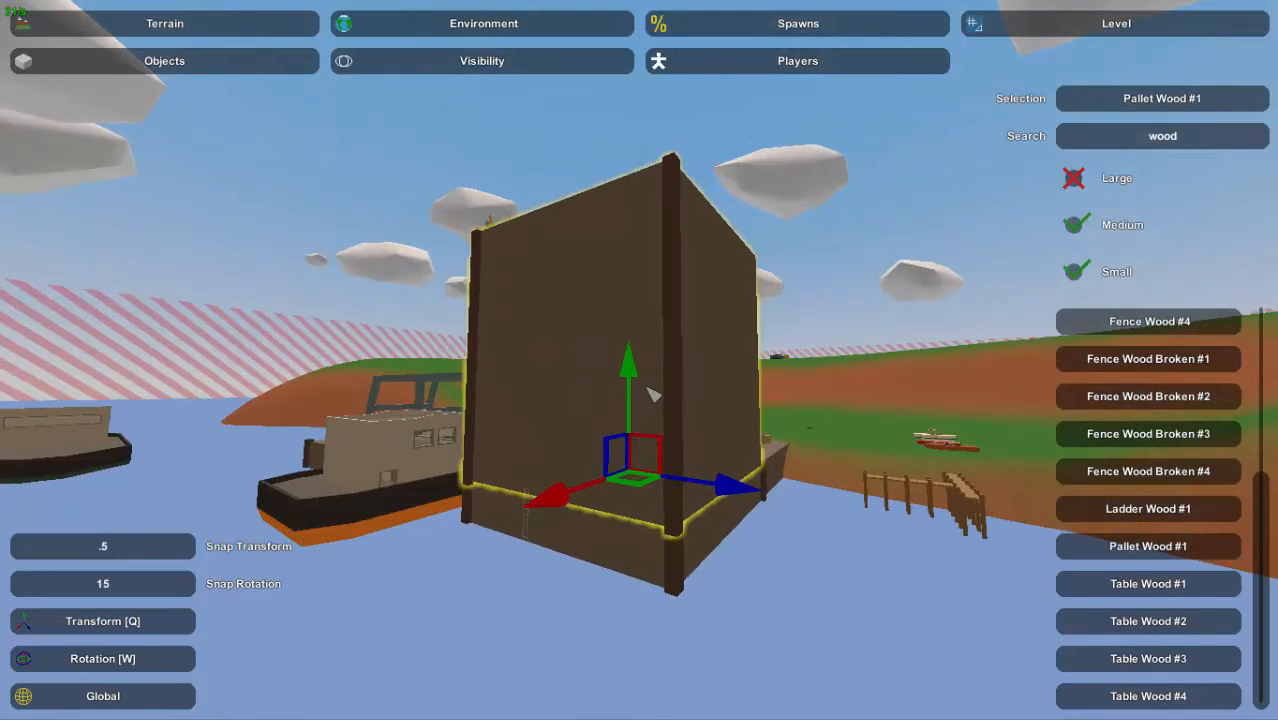
left_click_drag(632, 384, 632, 552)
right_click_drag(653, 698, 613, 260)
key("s")
right_click_drag(640, 360, 645, 366)
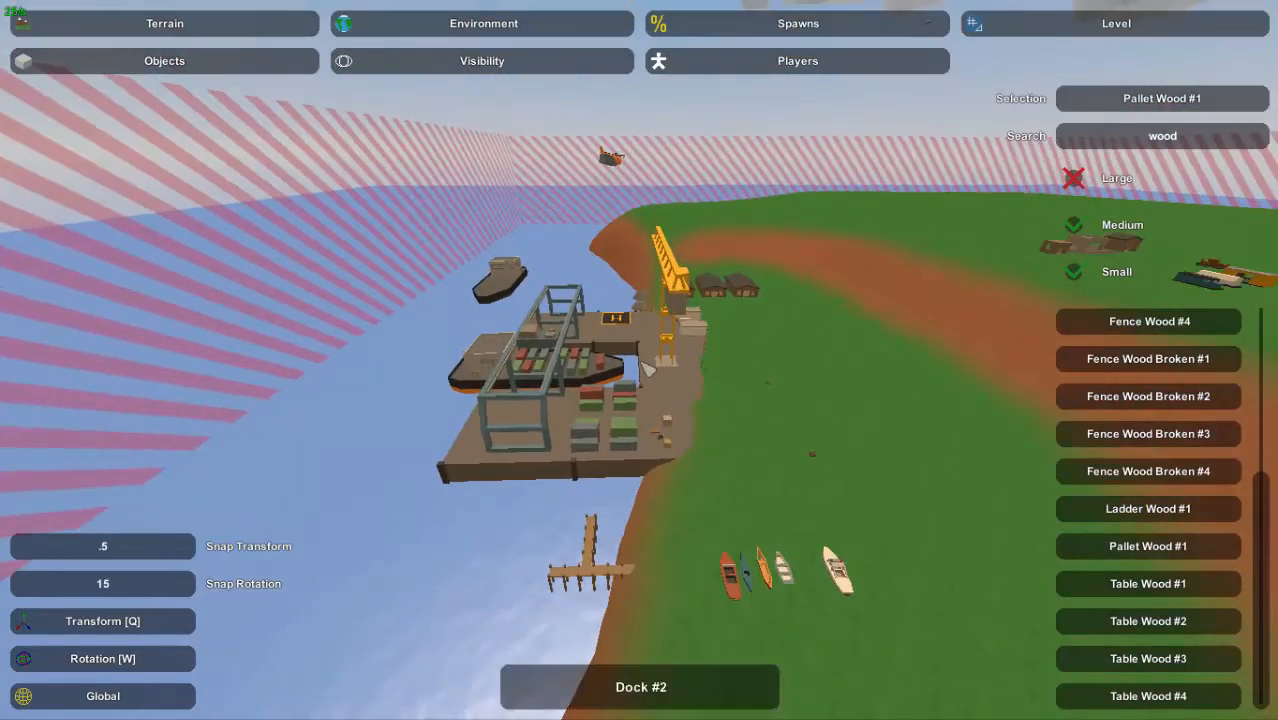
Select the row of small boats on the grass and move them together into the water beside the wooden pier
right_click_drag(660, 172, 450, 300)
key("s")
right_click_drag(640, 360, 643, 364)
key("w")
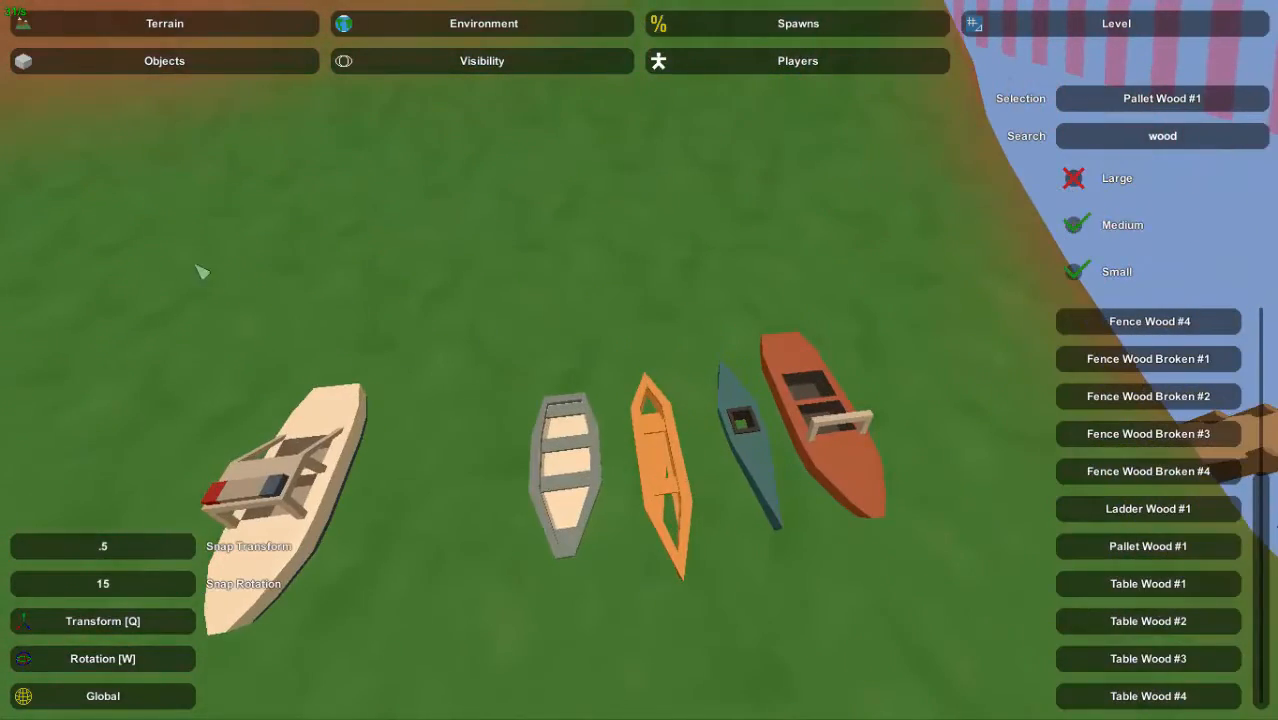
left_click_drag(200, 272, 908, 610)
right_click_drag(908, 610, 900, 330)
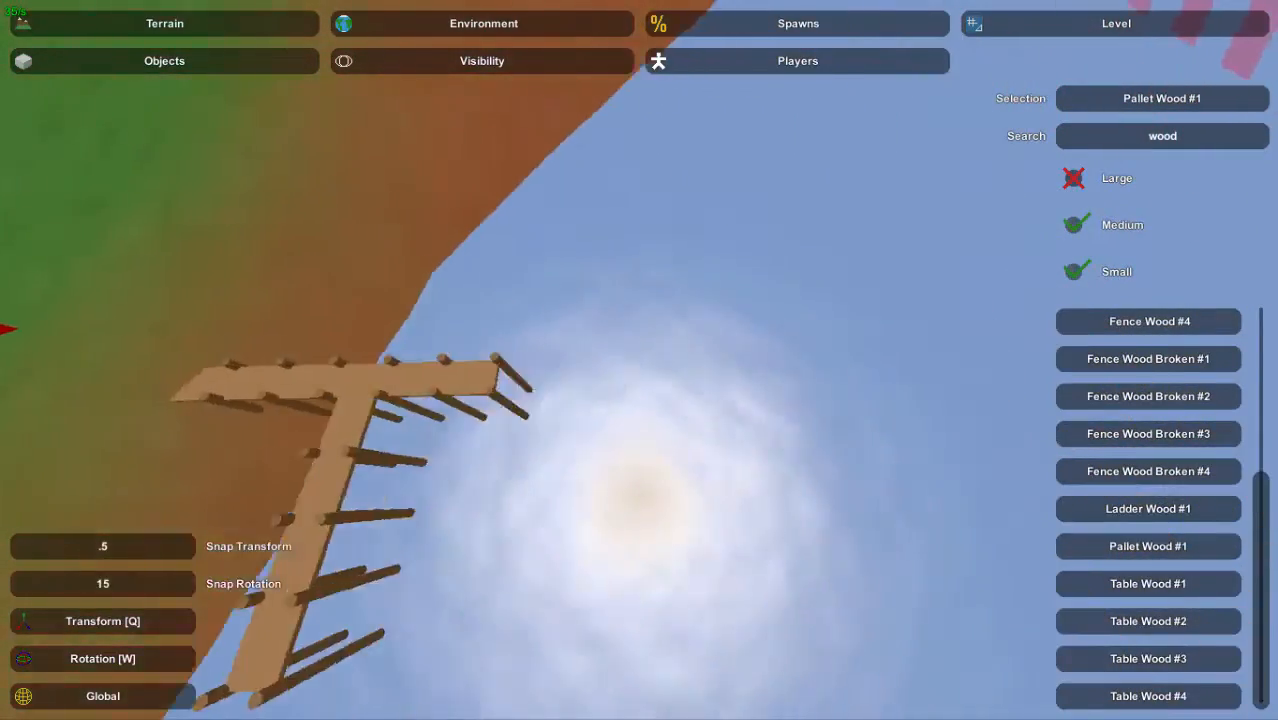
right_click_drag(640, 360, 640, 360)
key("d")
key("e")
right_click_drag(422, 319, 330, 300)
key("s")
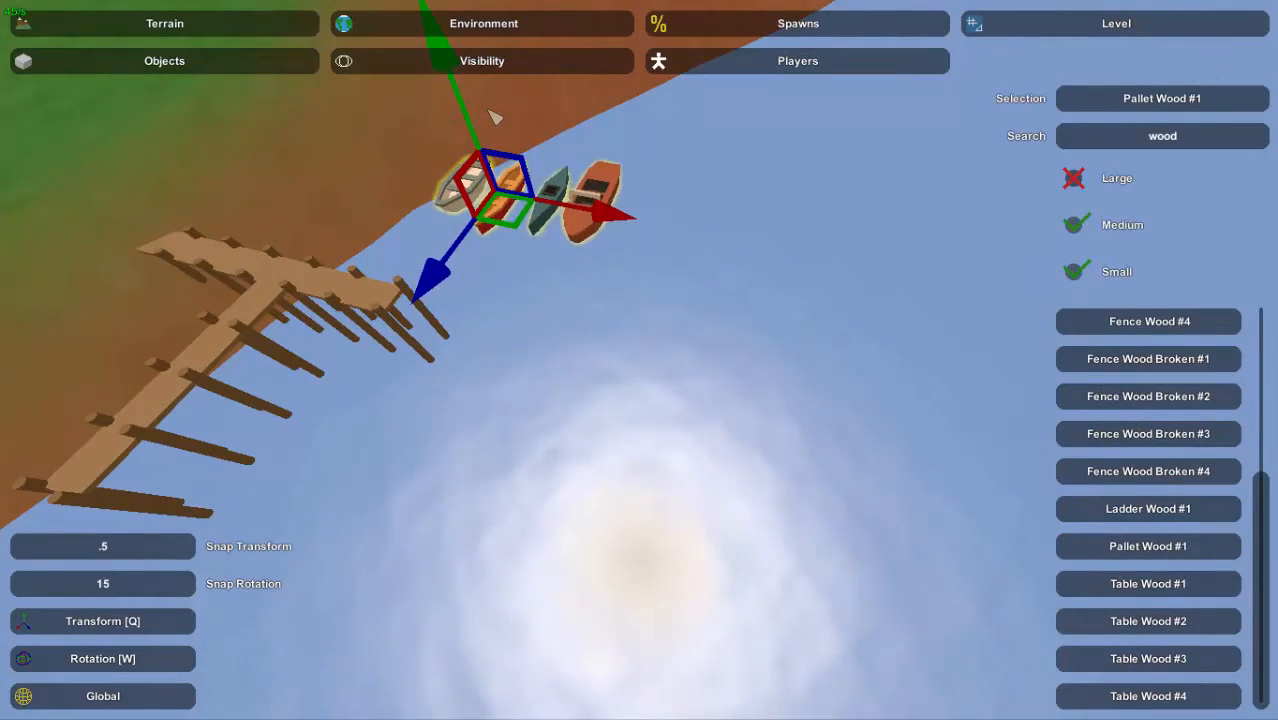
right_click_drag(640, 360, 757, 473)
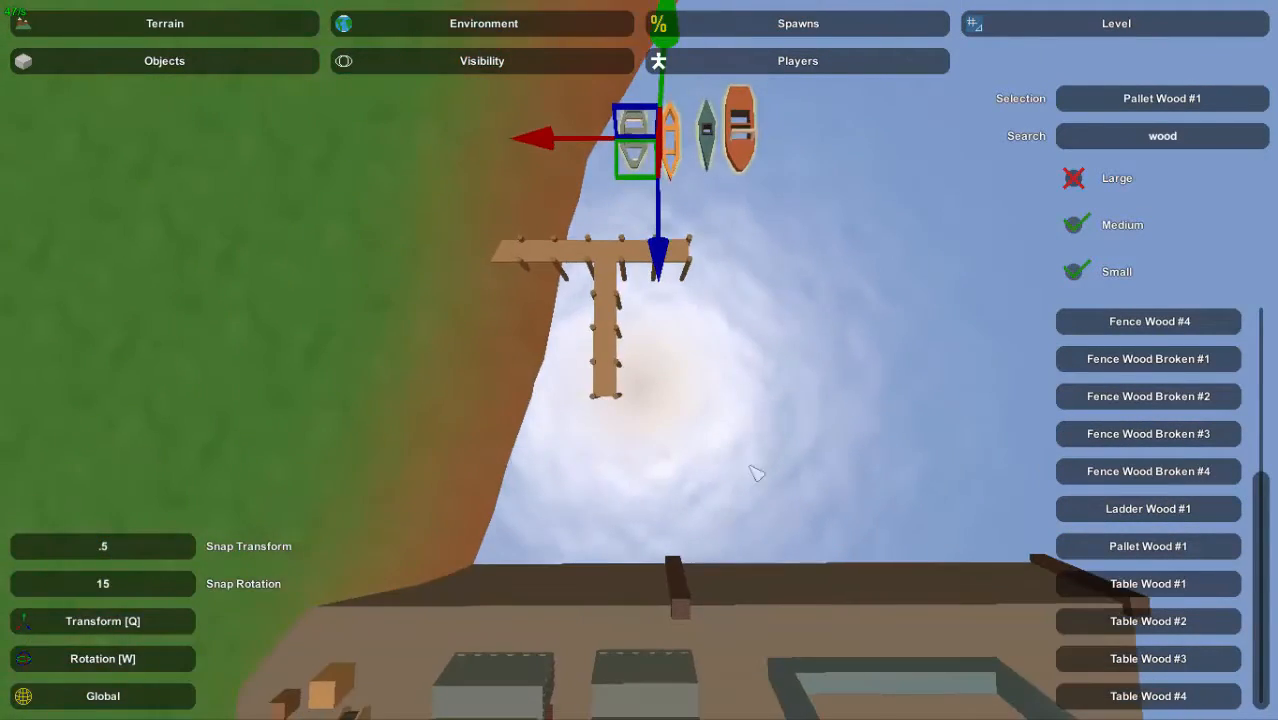
Select the entire wooden pier with its posts and lower it together so the deck sits closer to the water
left_click_drag(428, 181, 708, 381)
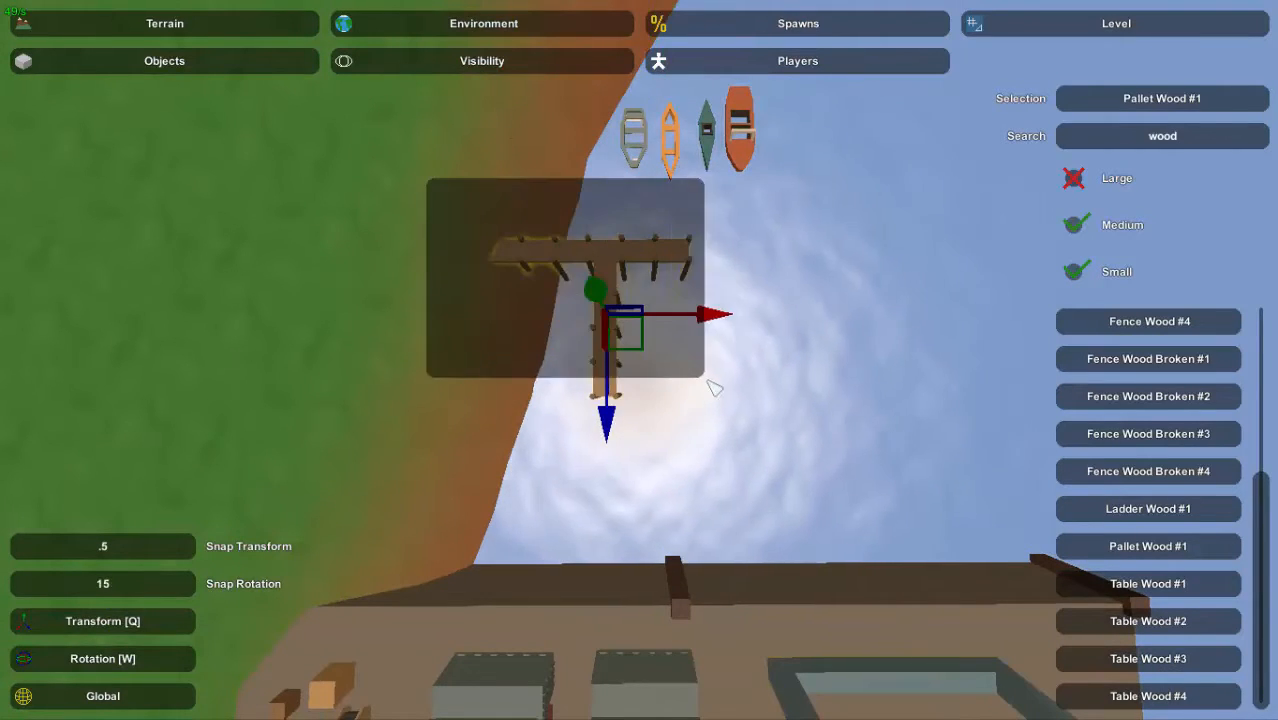
left_click_drag(773, 417, 773, 417)
right_click_drag(773, 417, 608, 372)
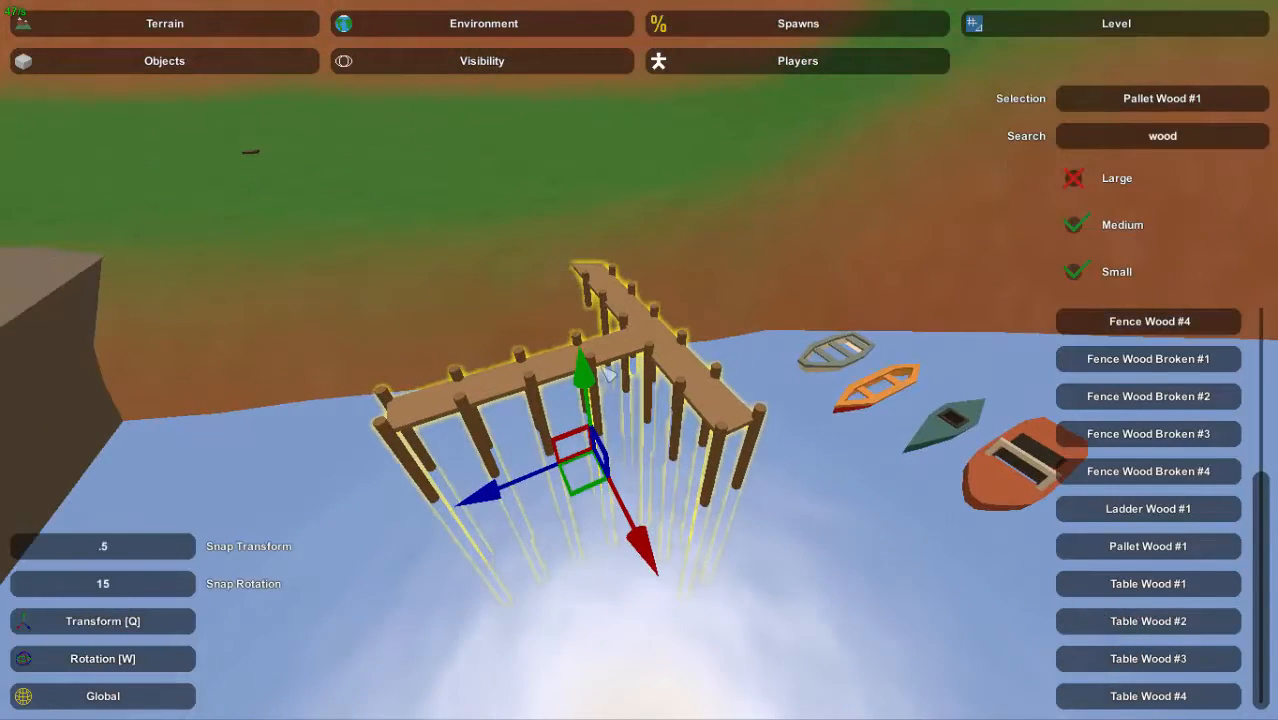
left_click_drag(597, 384, 606, 440)
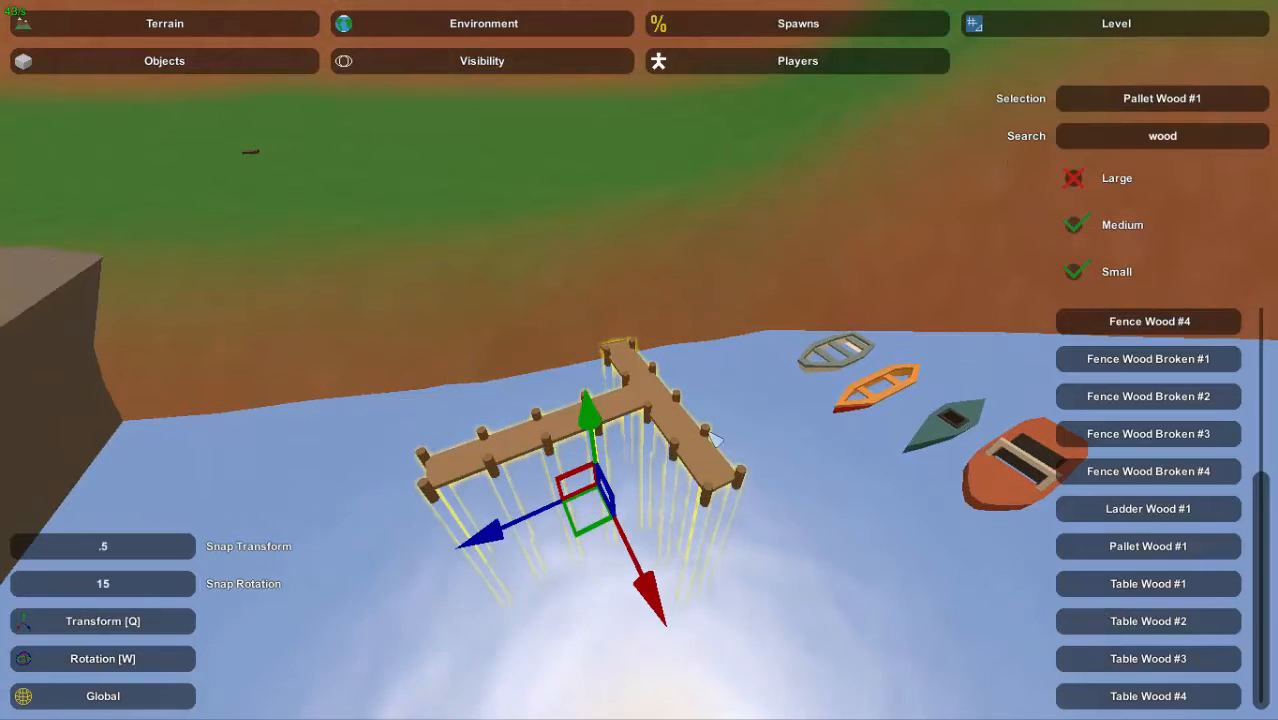
Move the large red motorboat beside the wooden pier's cross section and turn it parallel to the deck
right_click_drag(713, 448, 665, 357)
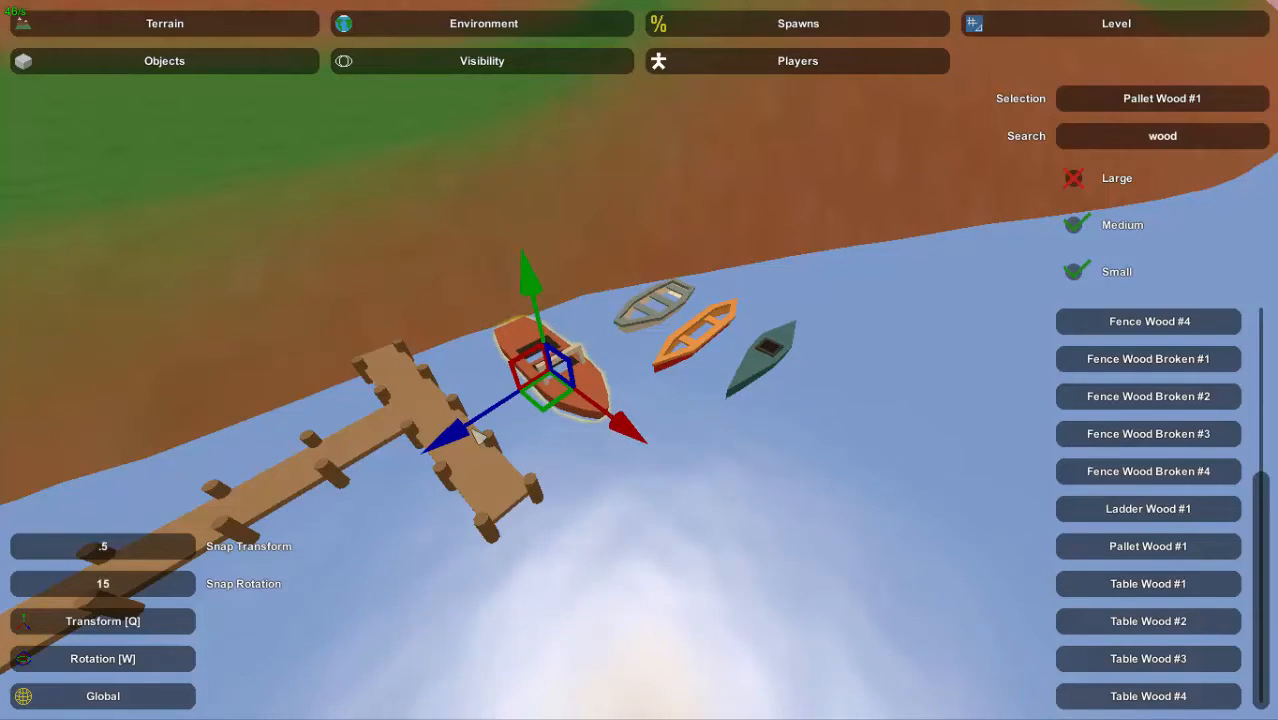
left_click(548, 428)
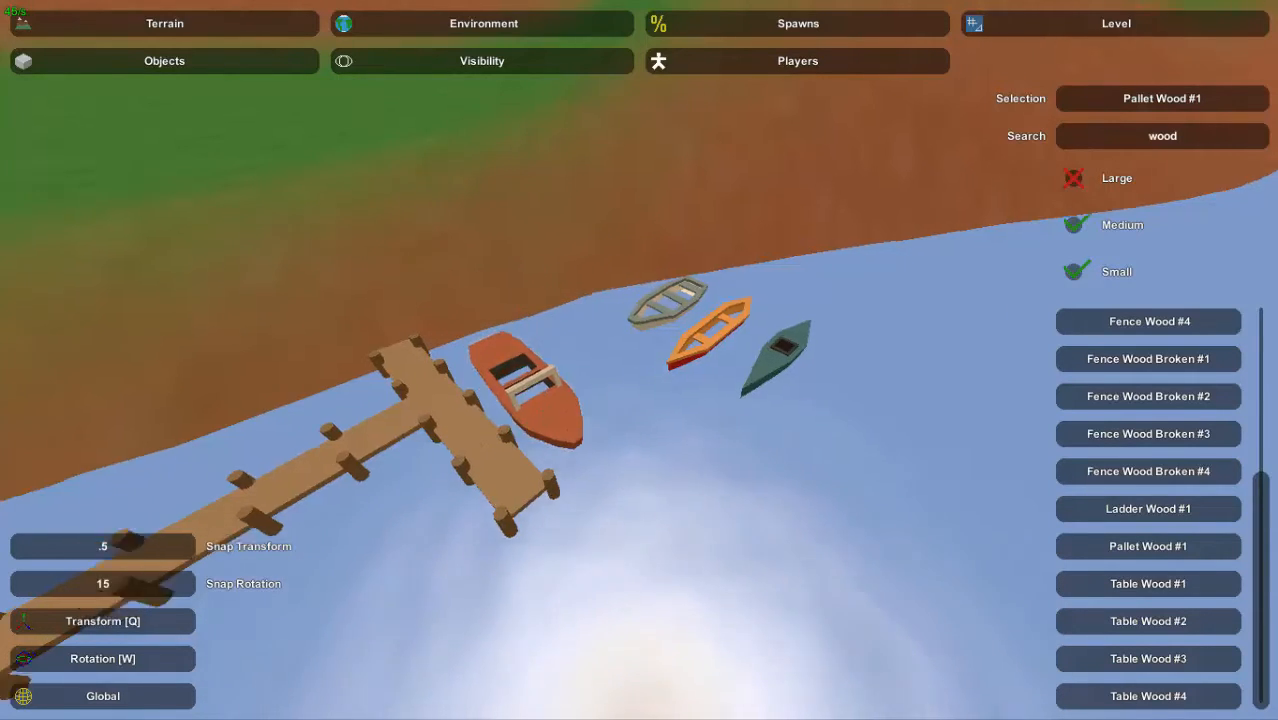
key("w")
right_click_drag(548, 428, 800, 300)
key("a")
right_click_drag(640, 364, 690, 405)
left_click(640, 365)
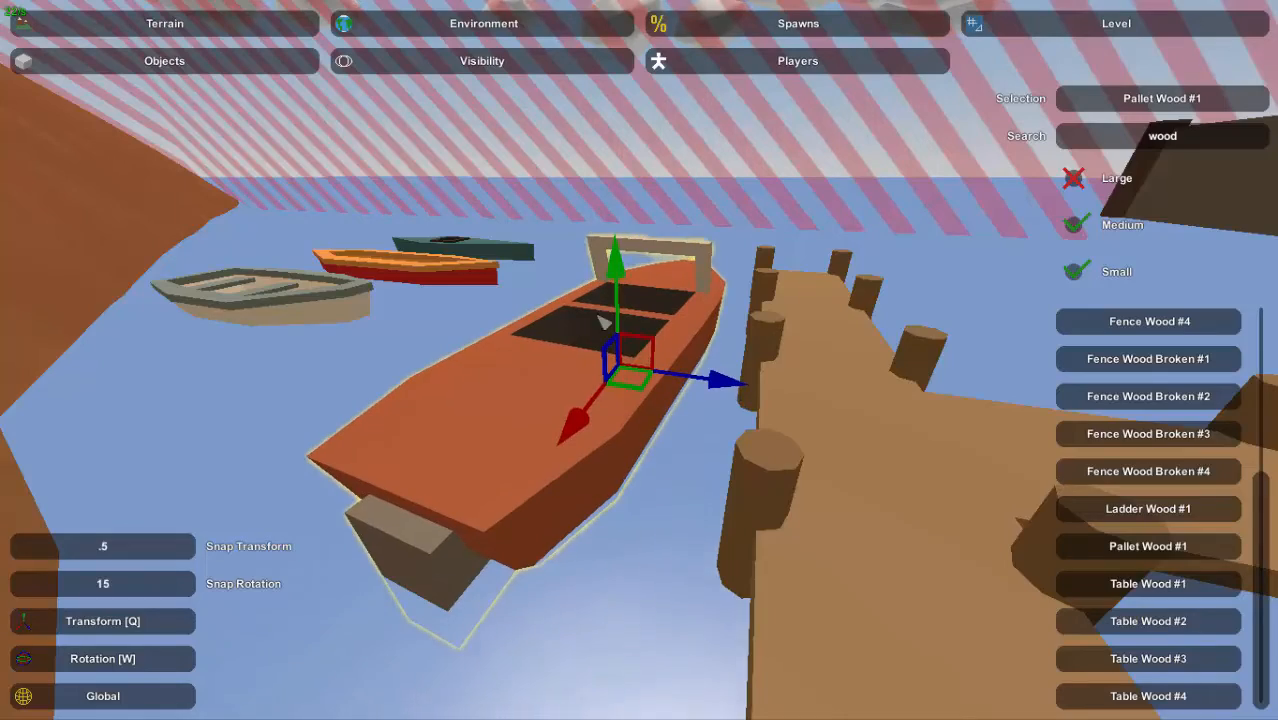
Inspect the motorboat's mooring and the wooden pier up close, and check their placement within the harbor from afar
key("w")
right_click_drag(525, 438, 395, 530)
key("s")
key("w")
key("s")
right_click_drag(634, 447, 460, 310)
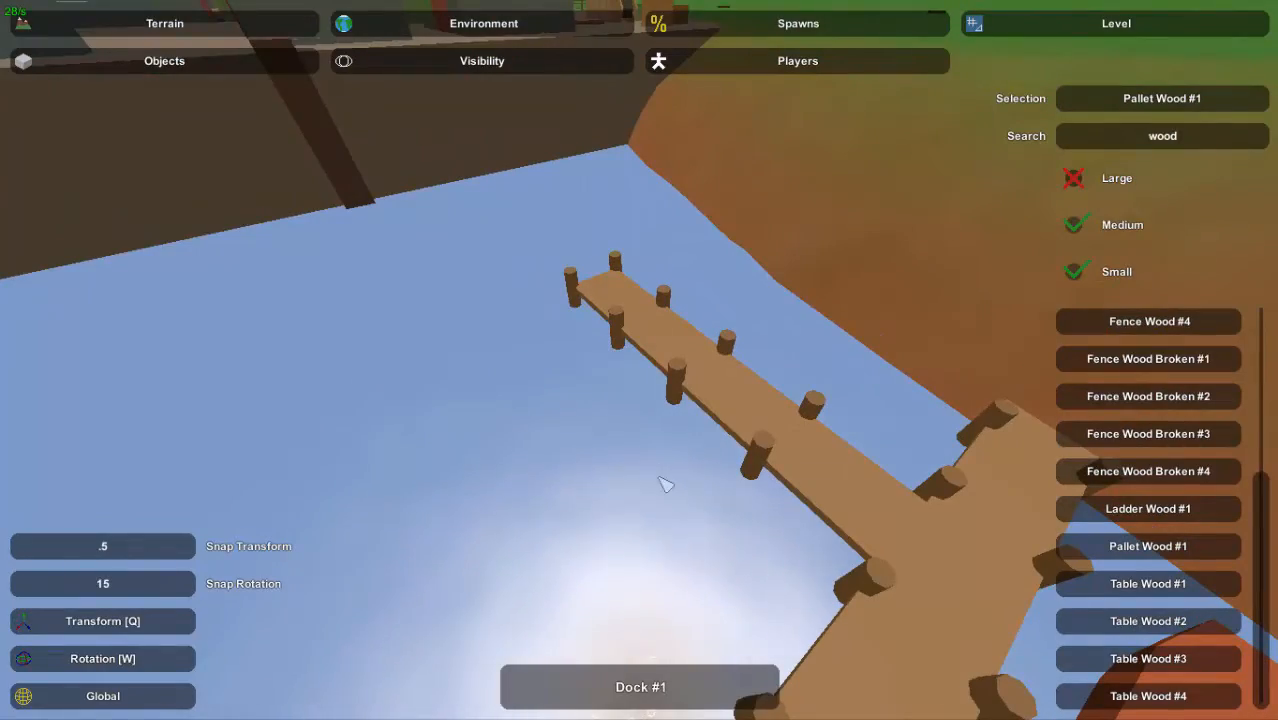
right_click_drag(750, 393, 1240, 460)
key("s")
key("s")
right_click_drag(200, 440, 381, 390)
key("s")
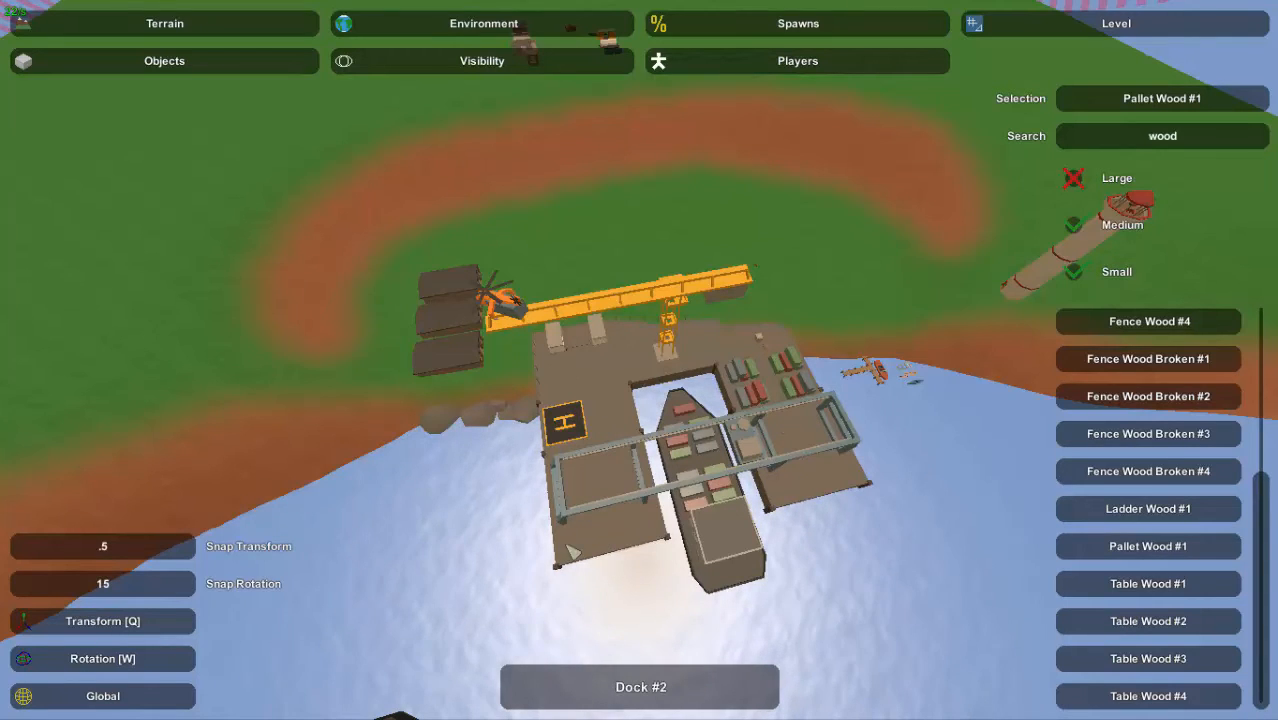
Review the finished harbor from above and from the water side, covering the large dock, crane, cargo ship and small-boat pier
right_click_drag(564, 515, 782, 318)
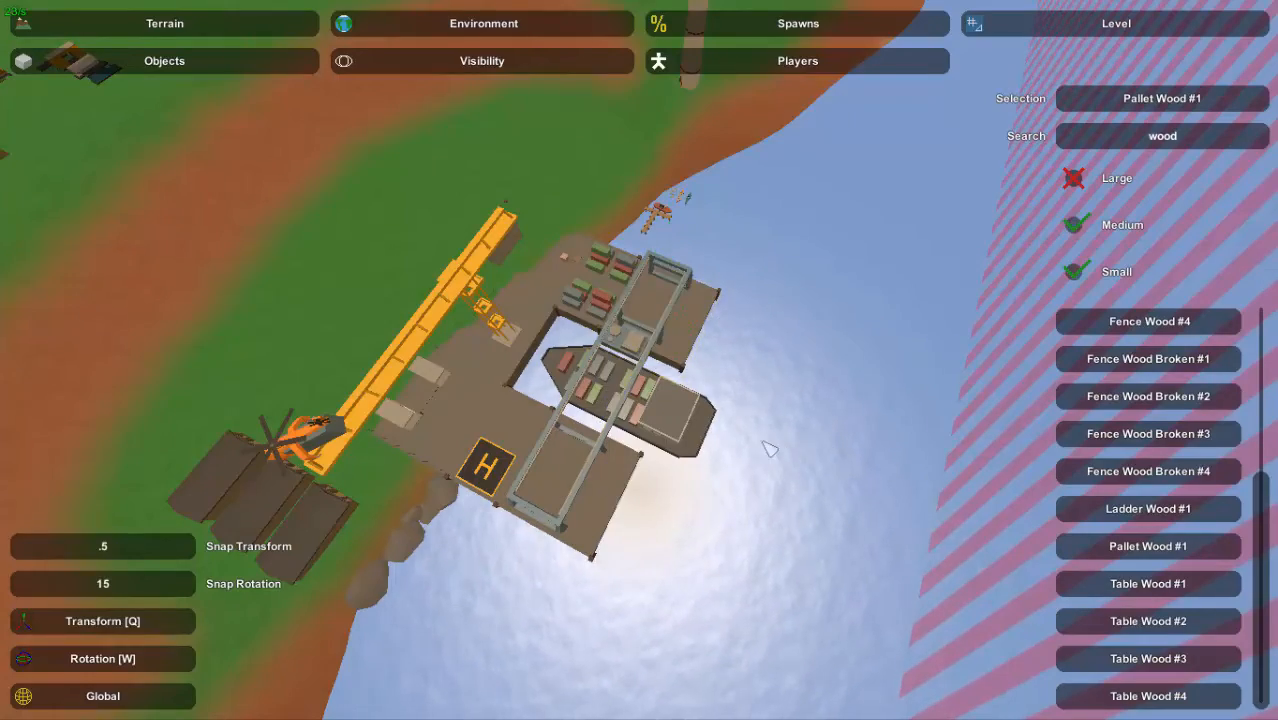
right_click_drag(768, 463, 893, 404)
key("w")
key("a")
key("w")
key("s")
key("w")
key("s")
key("w")
key("s")
key("a")
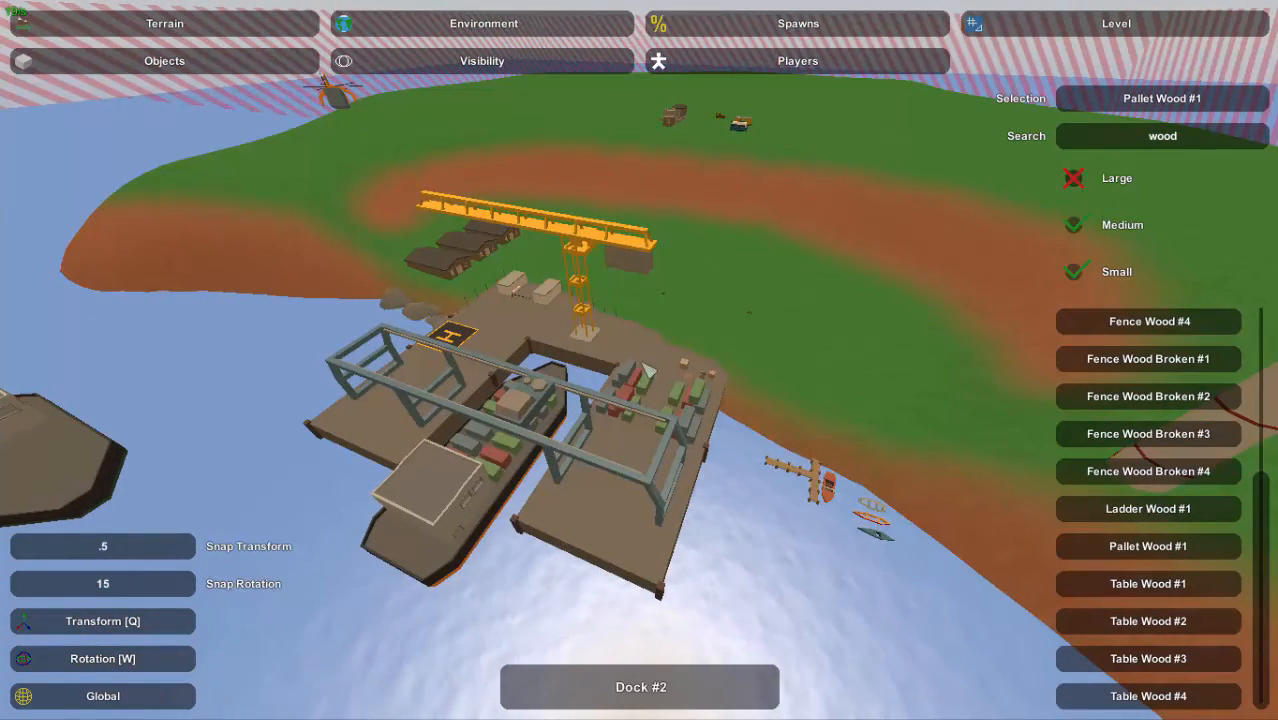